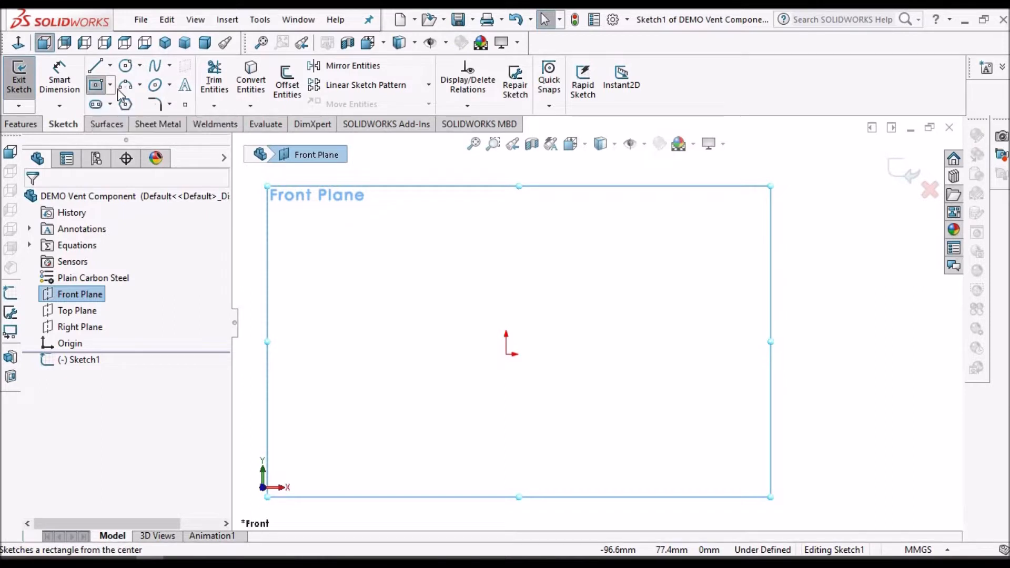
Step: Sketch a centre rectangle about 66 by 68 mm on the Front Plane, centred on the origin
click(506, 353)
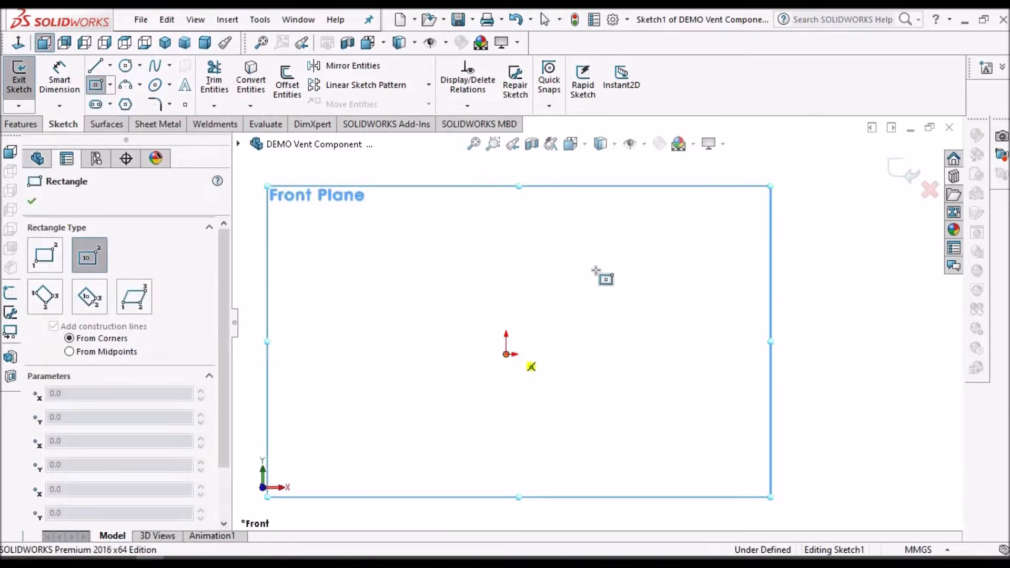
click(602, 259)
right_click(716, 269)
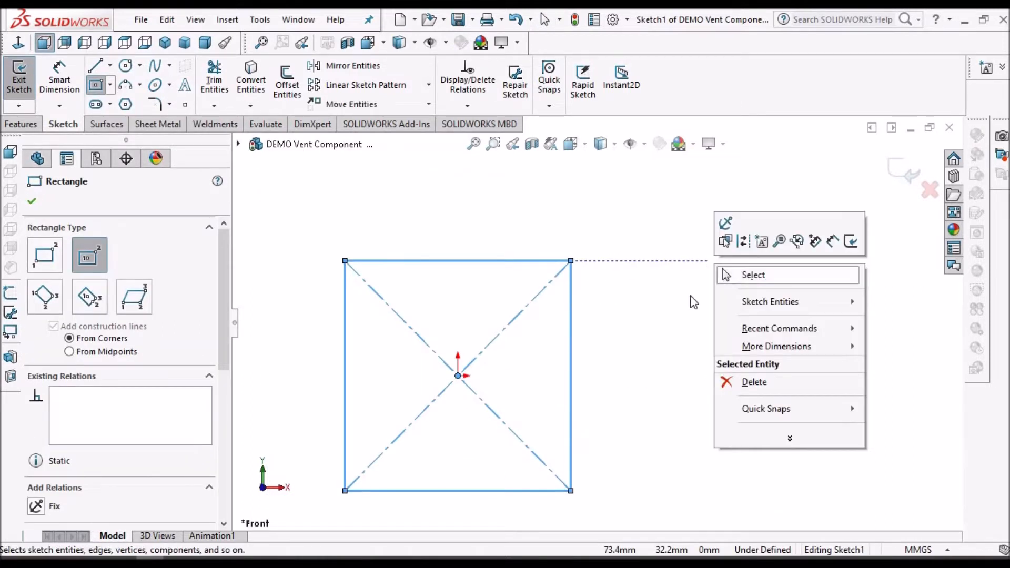
click(747, 273)
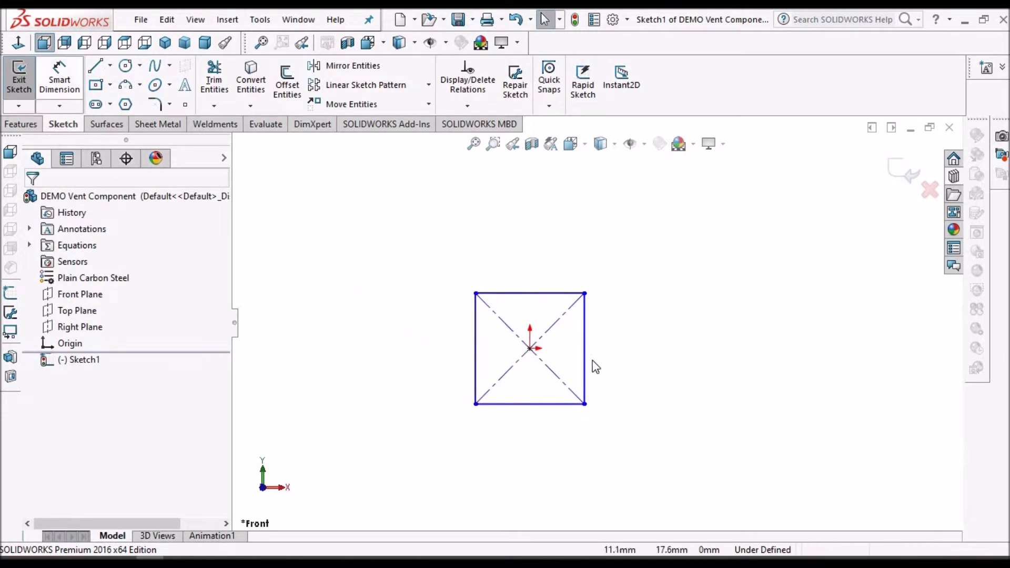
Step: Make the rectangle's right and bottom sides equal in length with an Equal relation
click(583, 339)
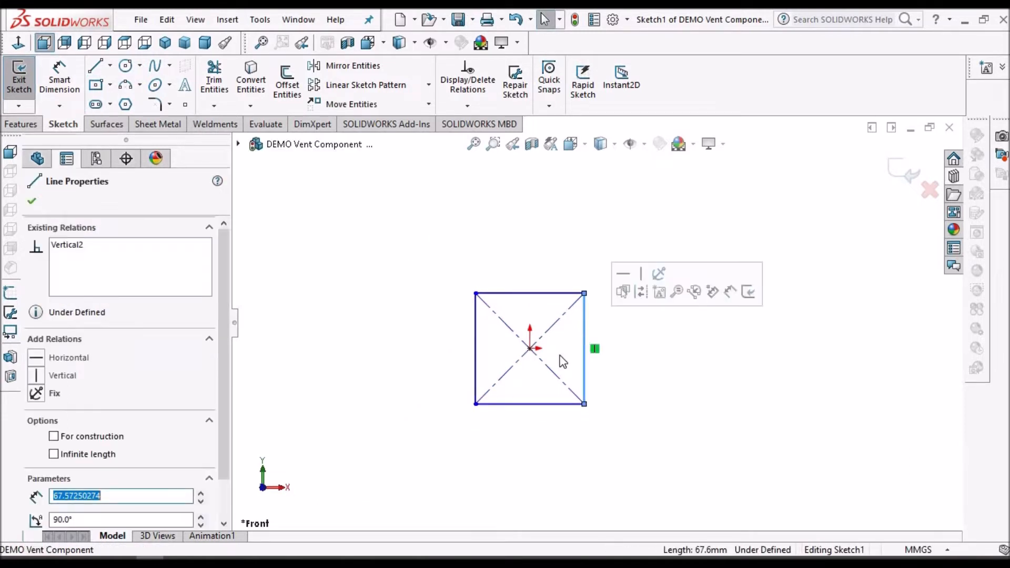
click(553, 405)
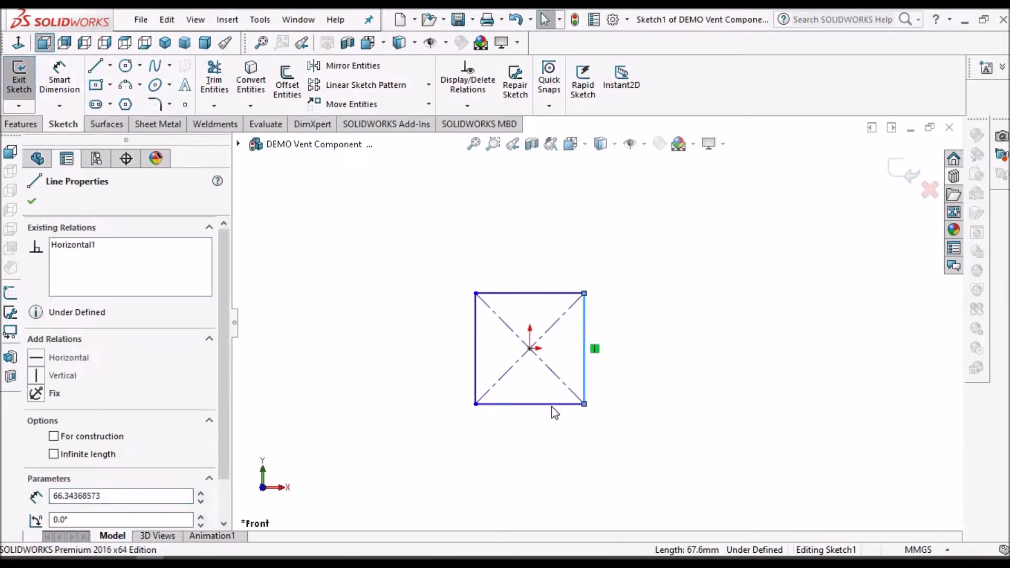
ctrl+click(551, 406)
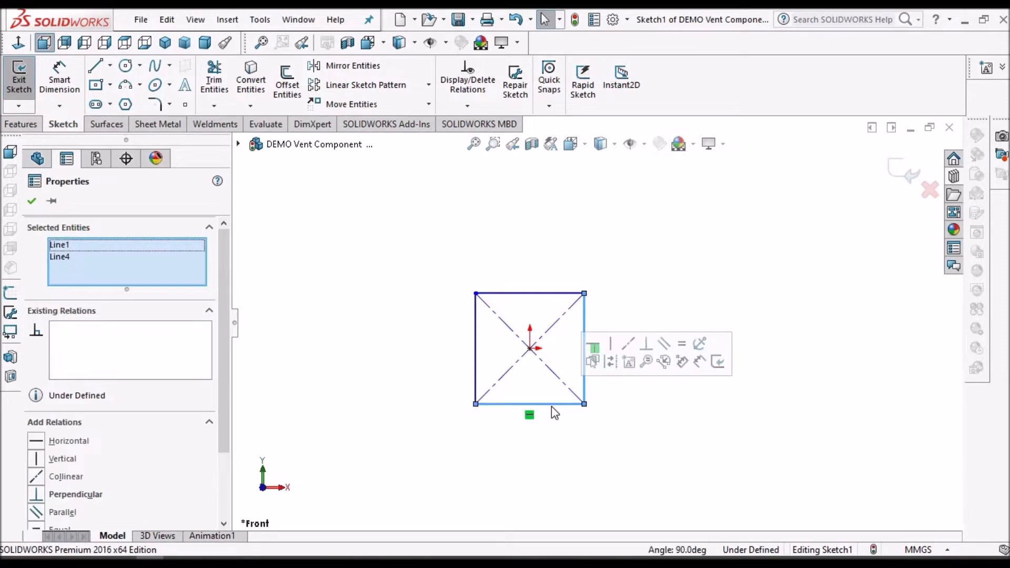
click(223, 491)
click(38, 458)
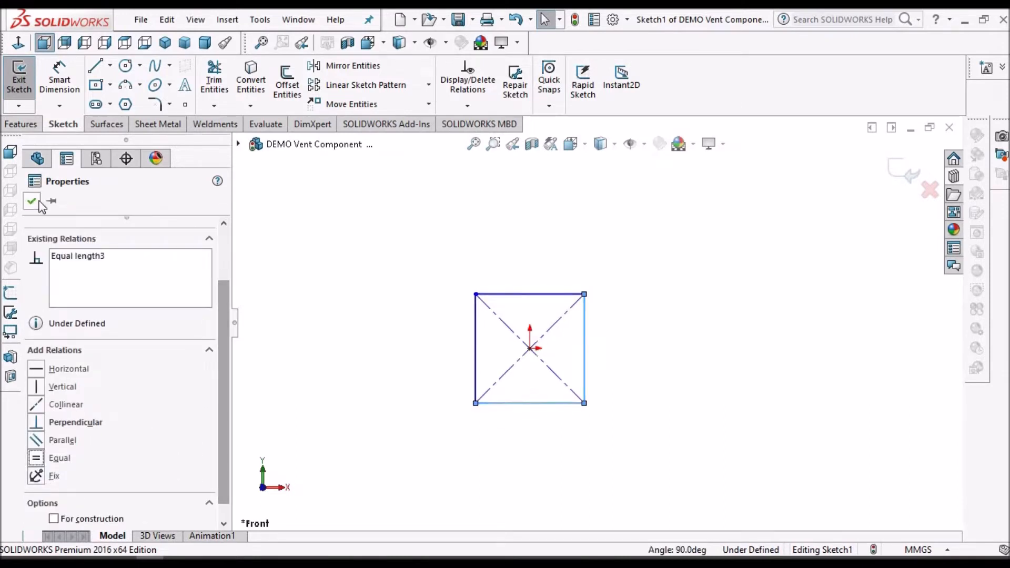
click(33, 202)
Step: Dimension the square's bottom side to 80 mm
click(62, 76)
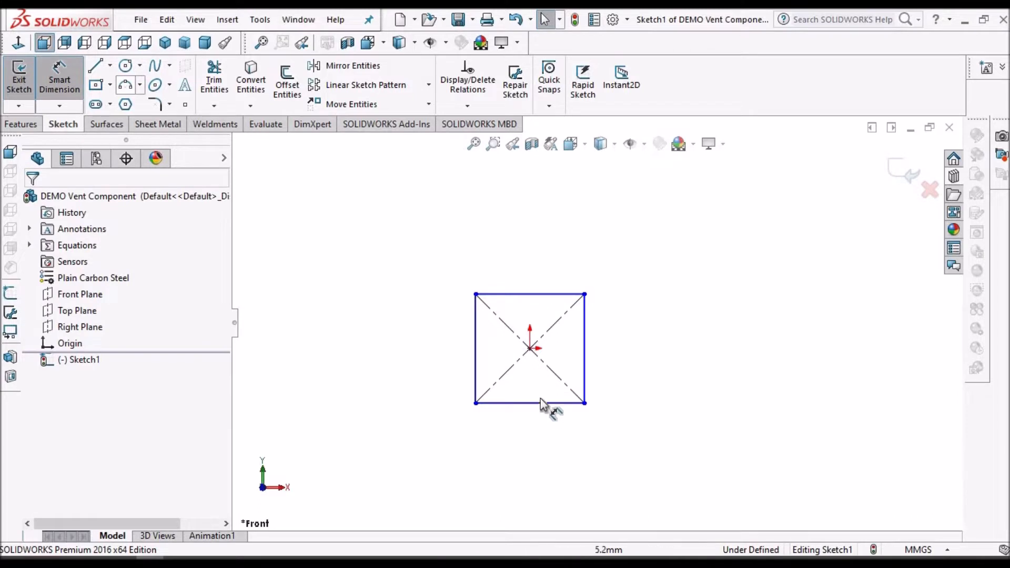
click(544, 447)
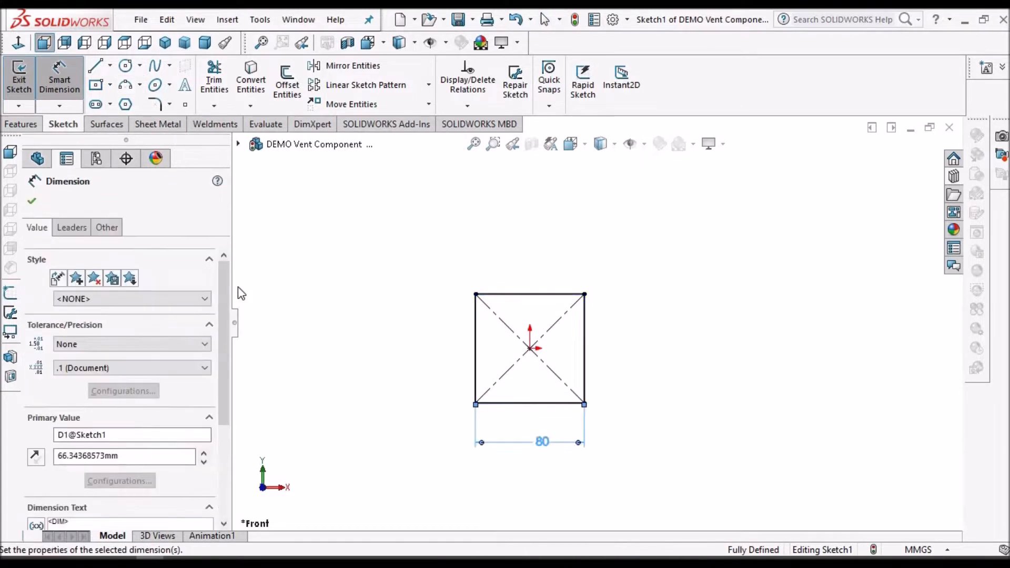
click(32, 201)
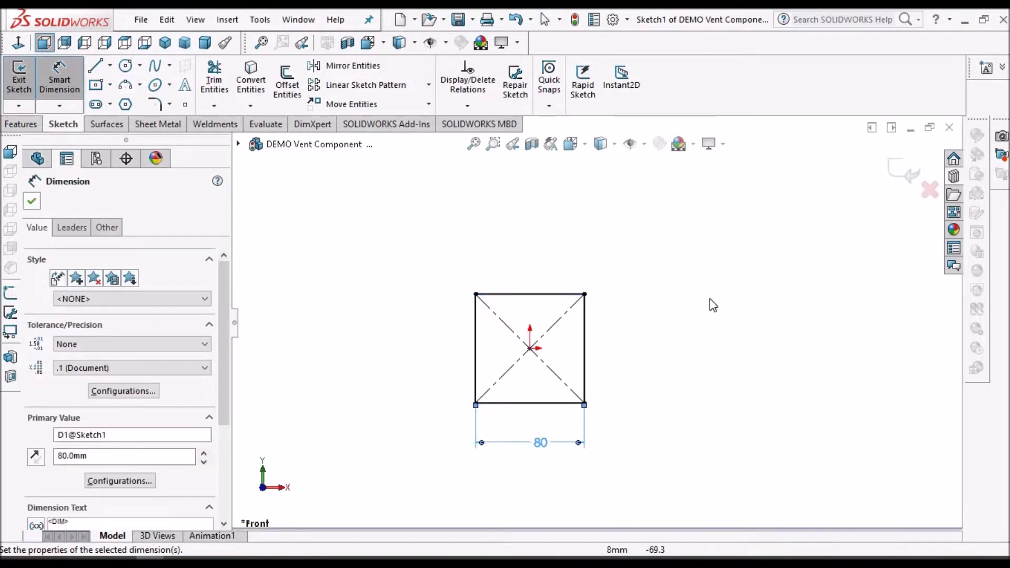
scroll(559, 402, down, 1)
key(Escape)
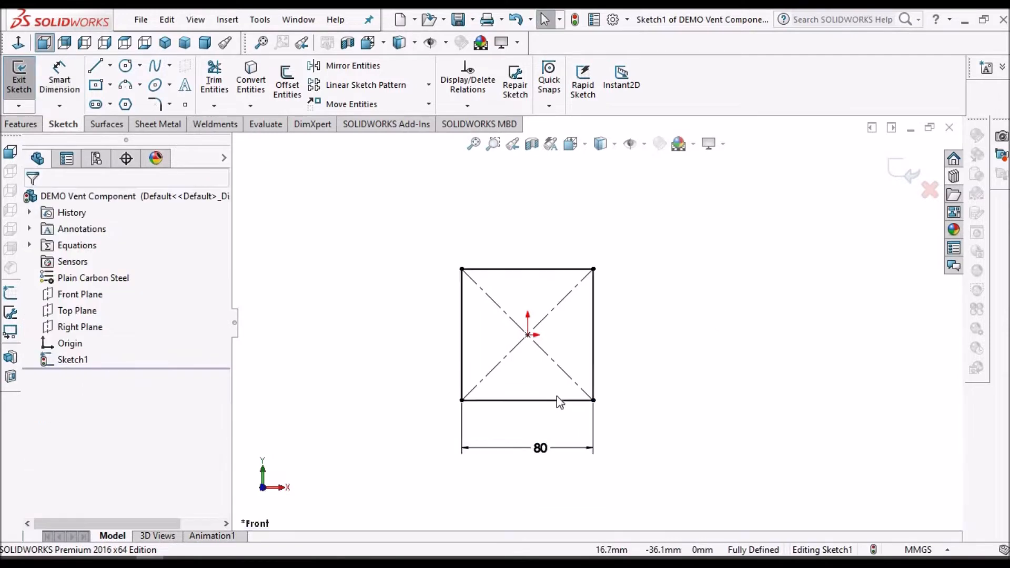
Step: Create a 2 mm thick sheet metal base flange from the square sketch, with K-Factor 0.45 and Tear auto relief
click(159, 124)
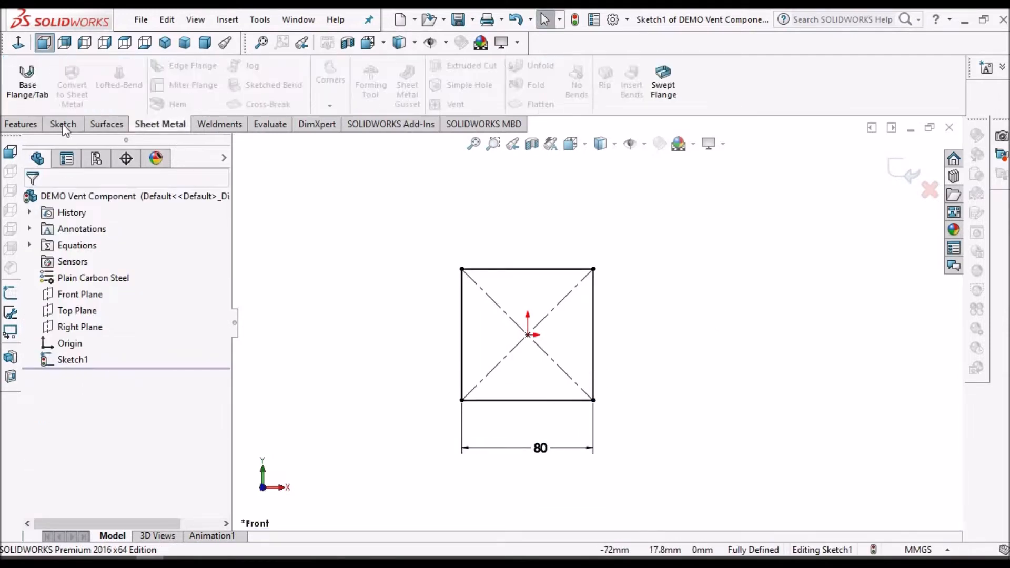
click(25, 84)
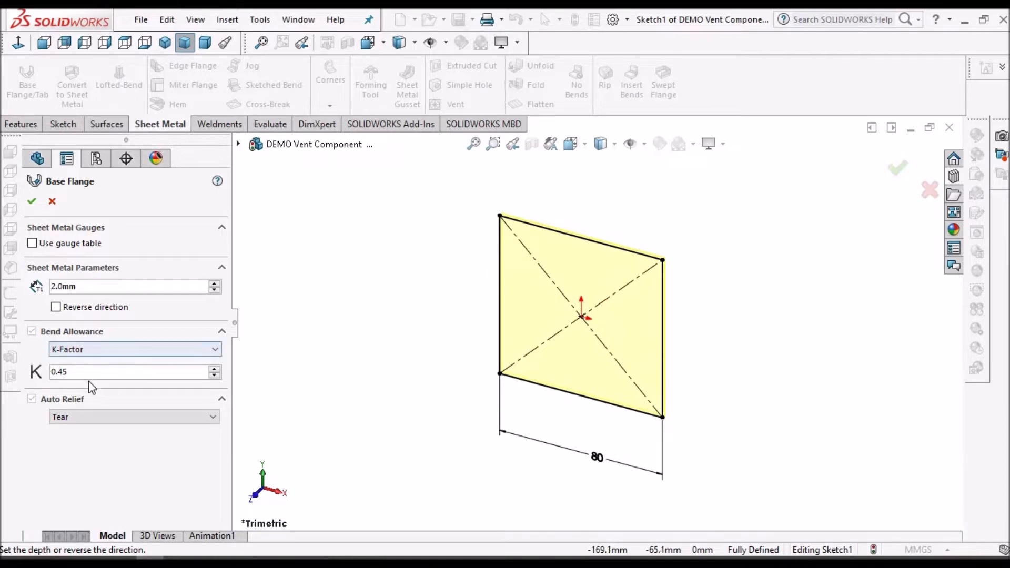
click(31, 199)
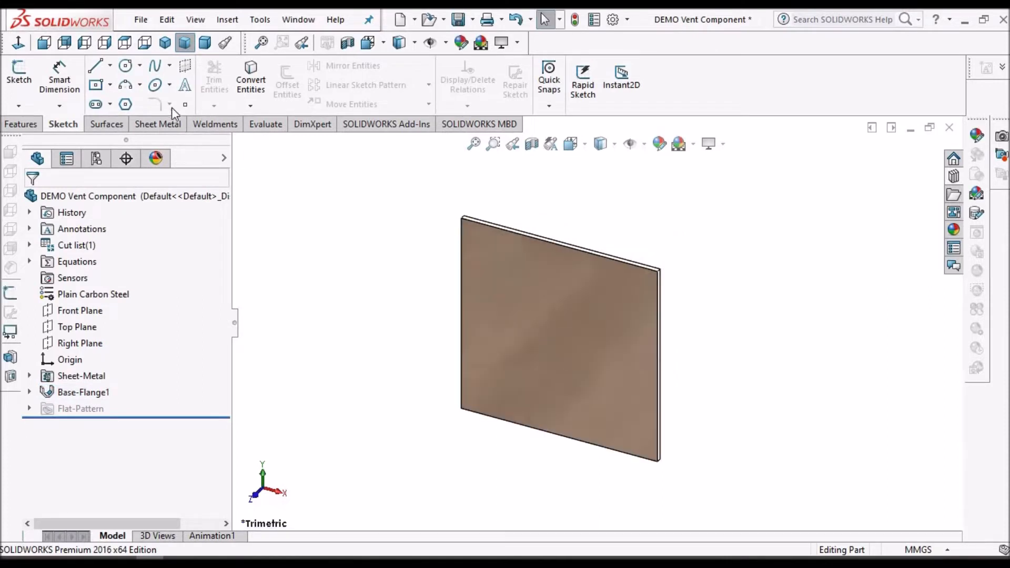
Step: Add 80 mm long edge flanges at 90 degrees along the plate's top and right edges
click(156, 125)
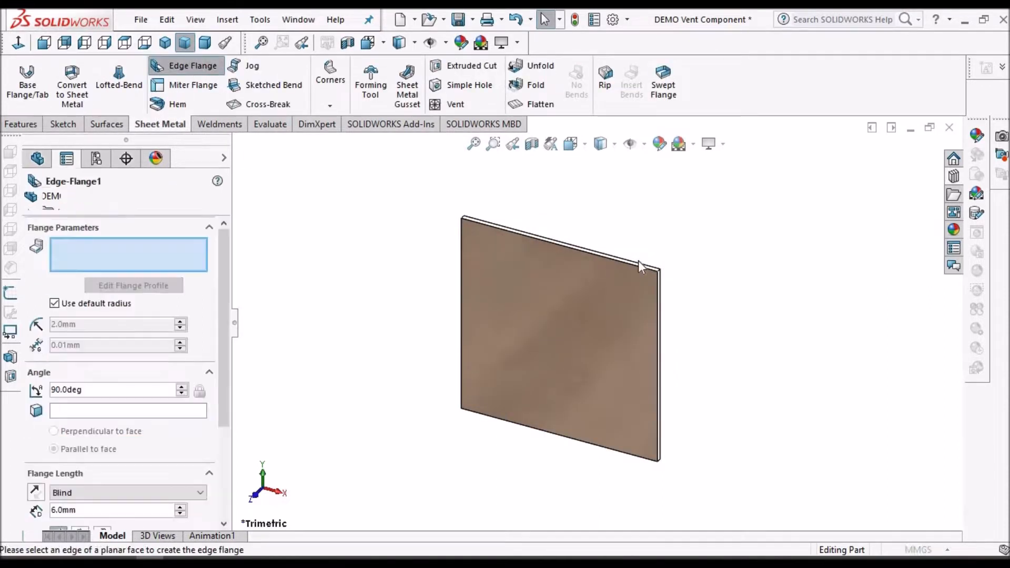
click(654, 272)
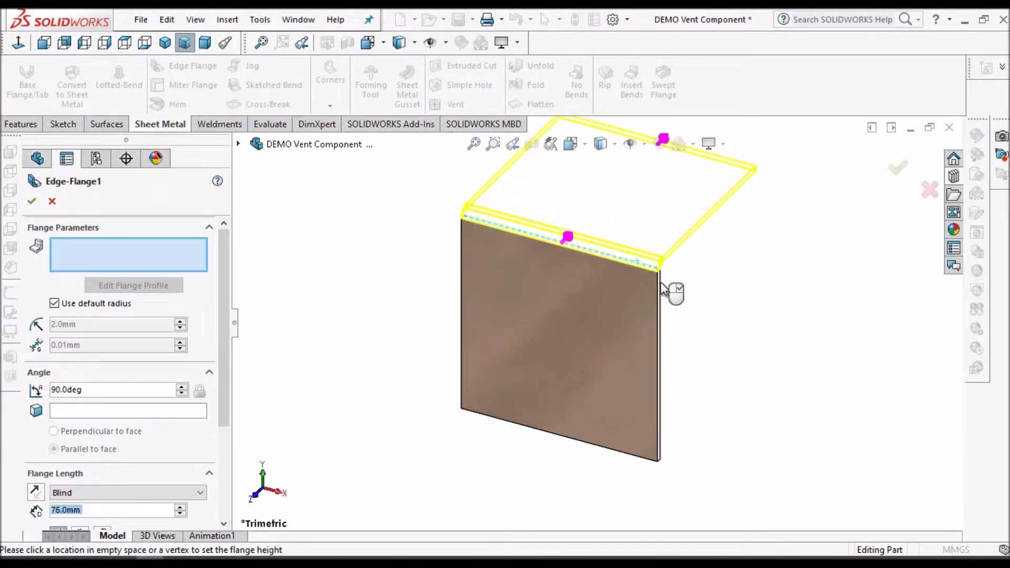
click(667, 288)
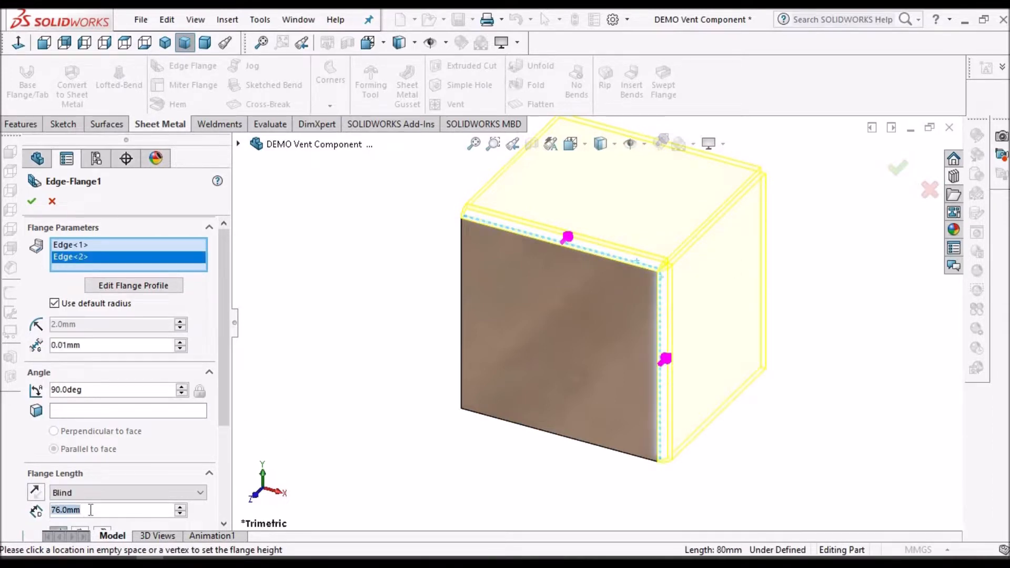
text(80)
key(Return)
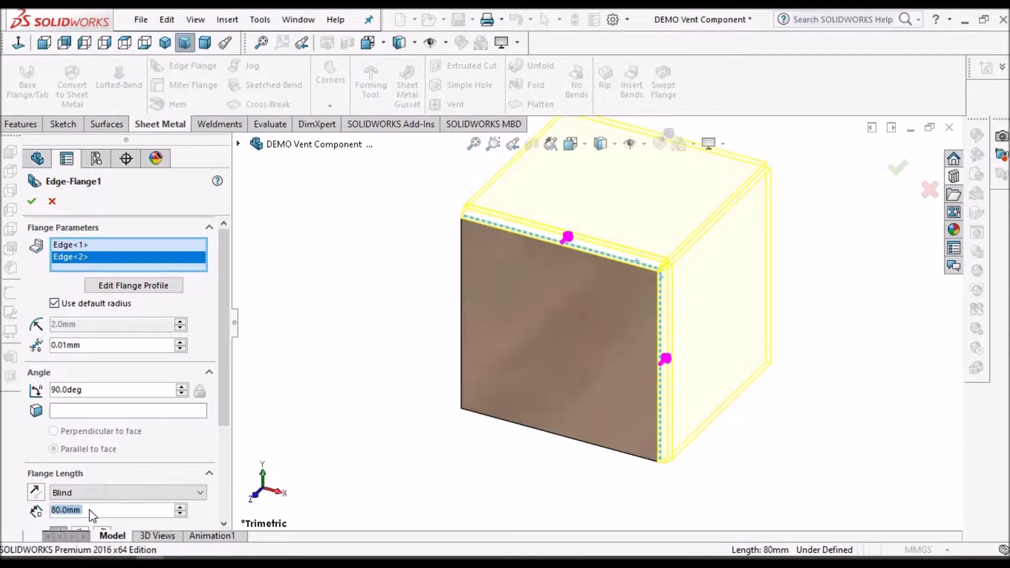
click(34, 201)
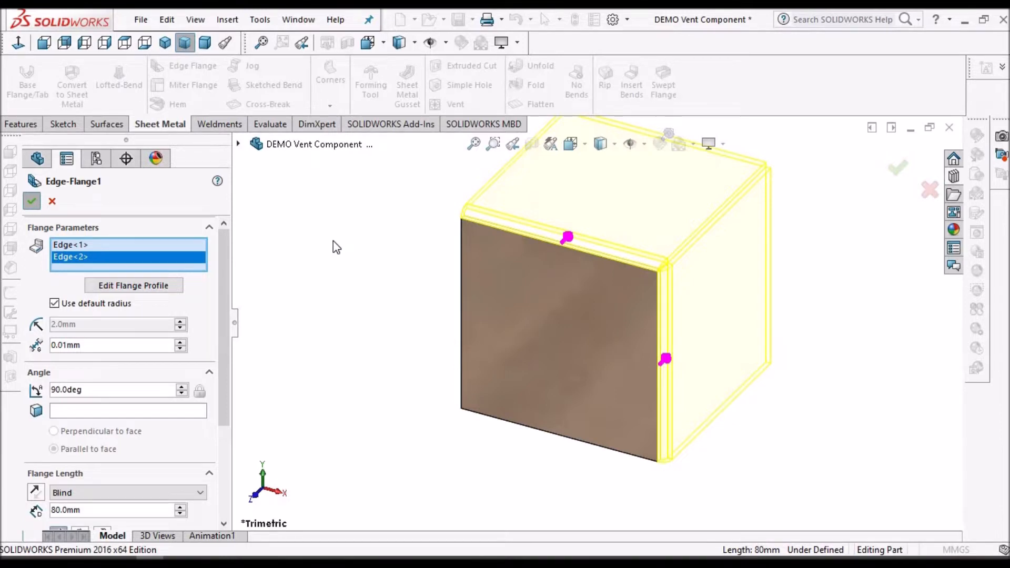
Step: Start a sketch on the base flange's front face and switch the model display to wireframe
scroll(679, 282, down, 3)
scroll(697, 277, up, 3)
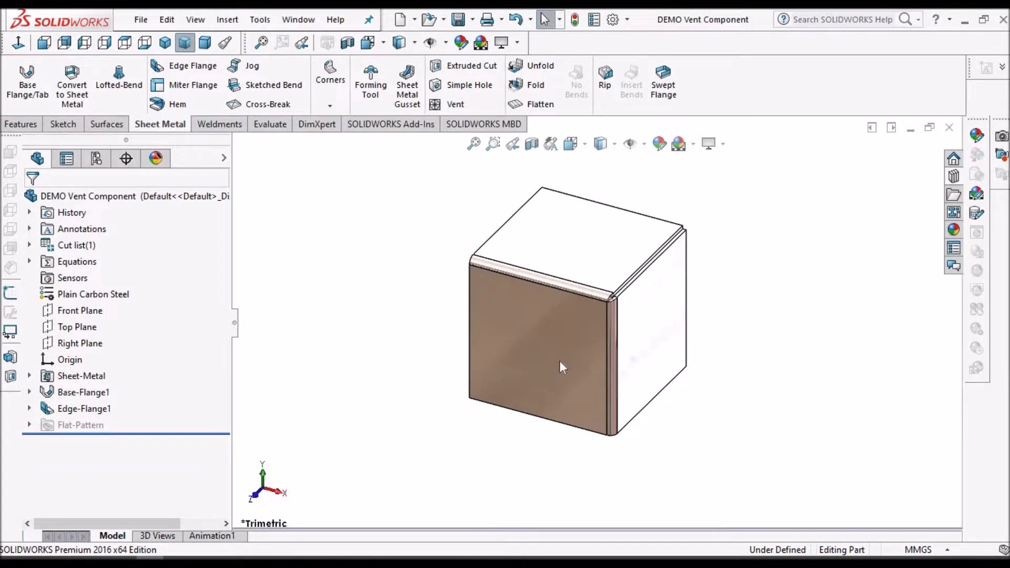
scroll(620, 260, down, 2)
click(530, 367)
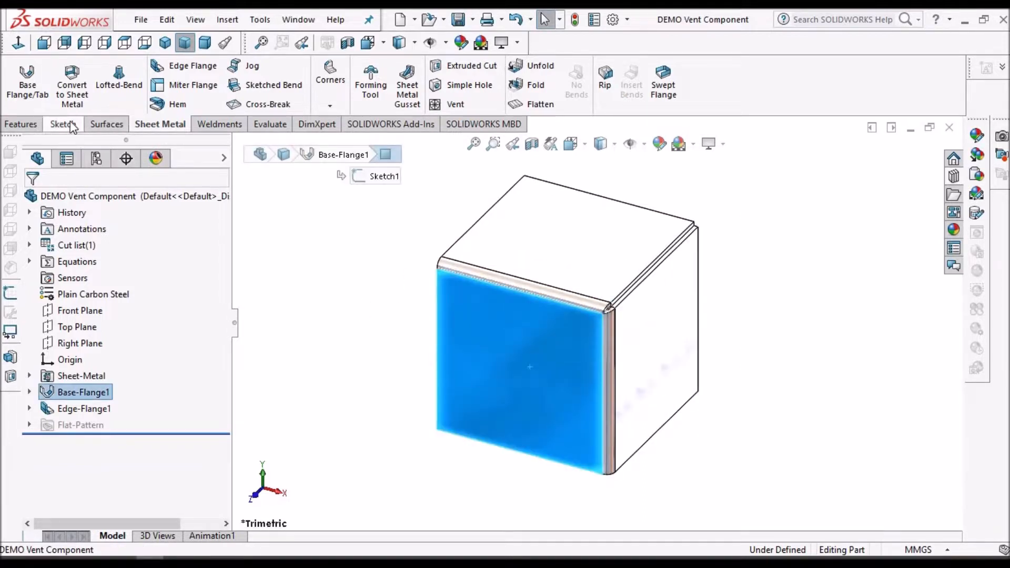
click(18, 76)
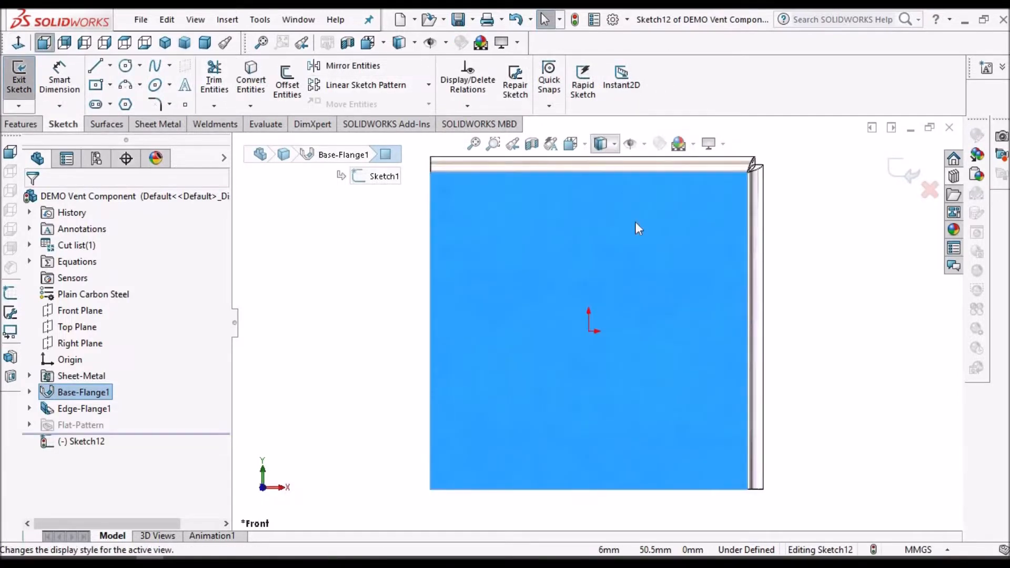
click(600, 143)
click(599, 249)
click(811, 331)
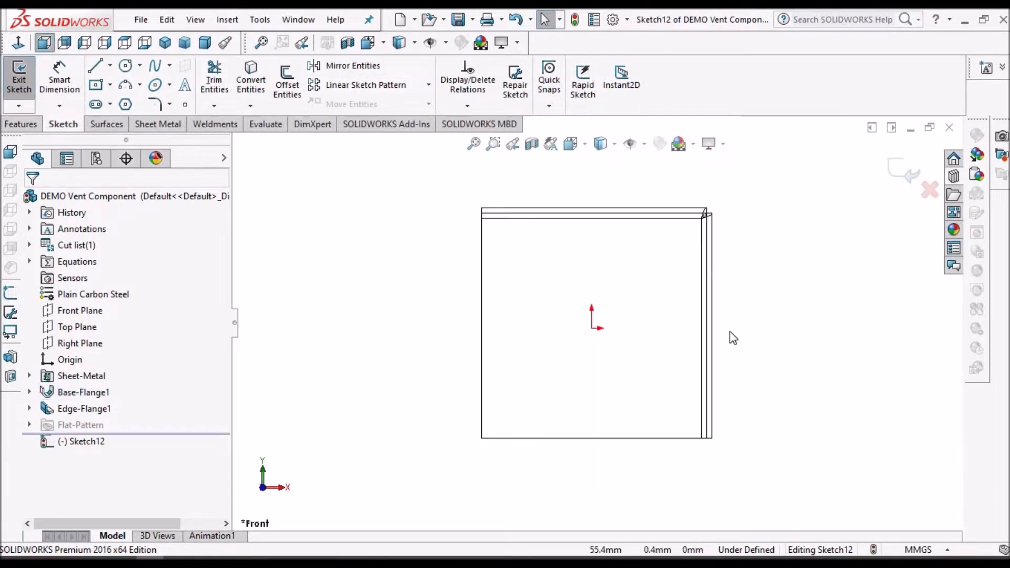
Step: Sketch four concentric circles at the origin: radii about 11, 24 and 35.5 mm, plus one between the outer two
scroll(768, 336, up, 2)
scroll(697, 302, down, 1)
click(129, 67)
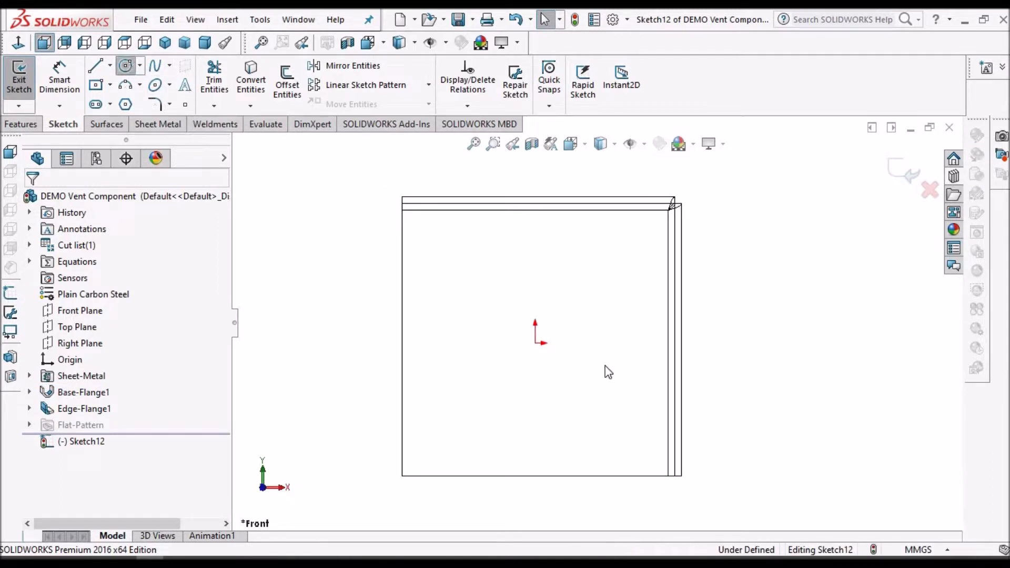
click(535, 343)
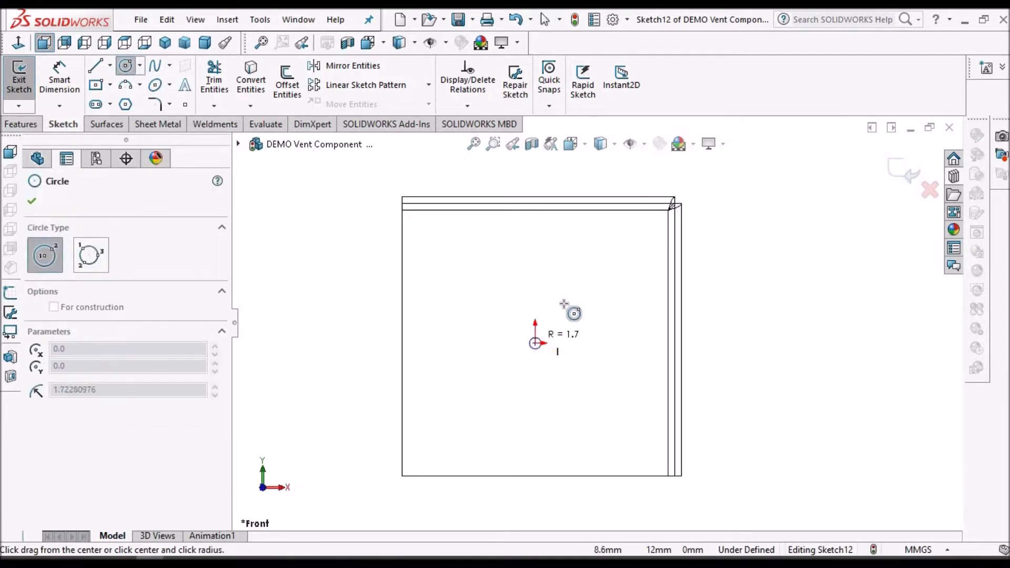
click(566, 363)
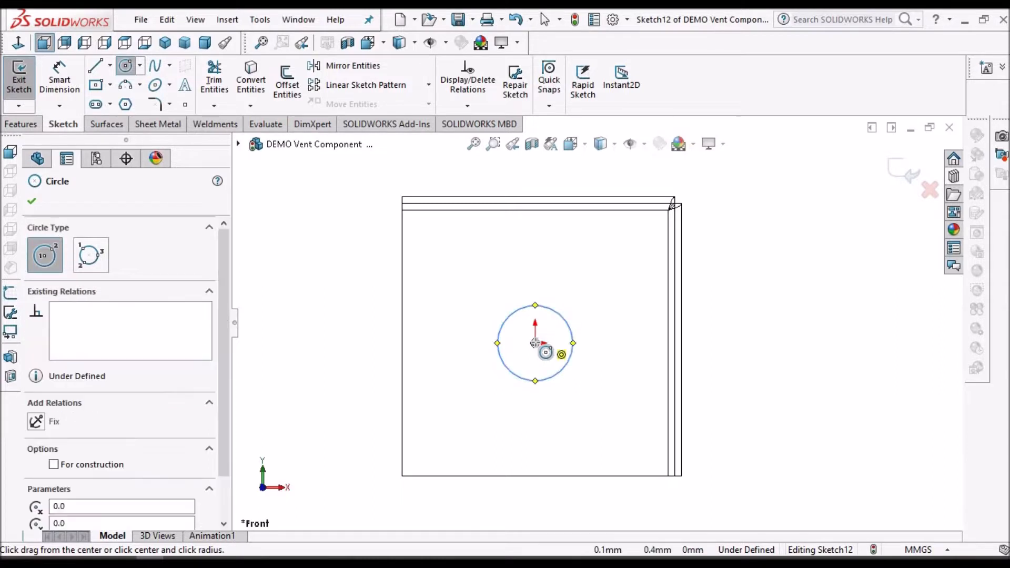
click(535, 343)
click(591, 286)
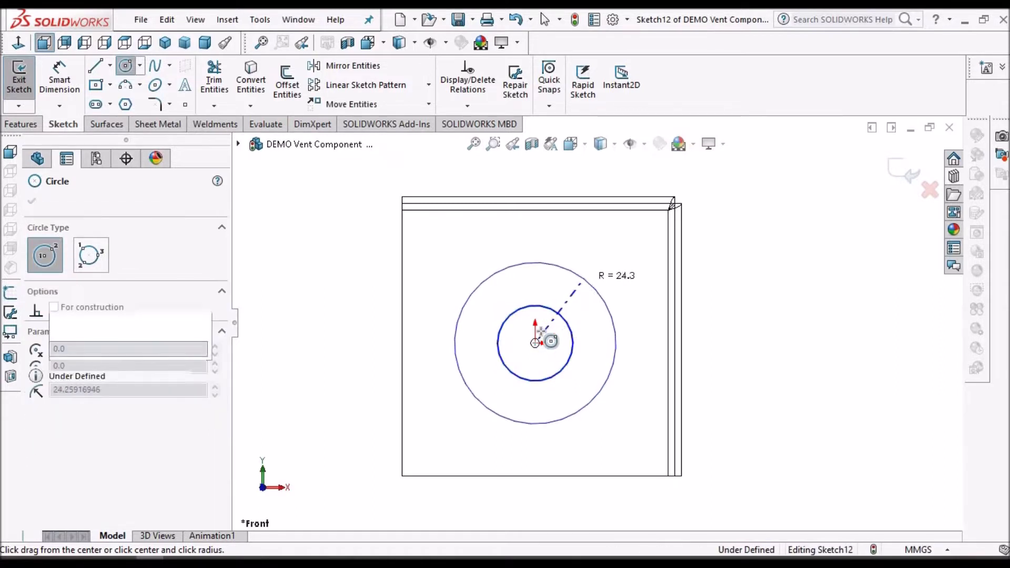
click(535, 342)
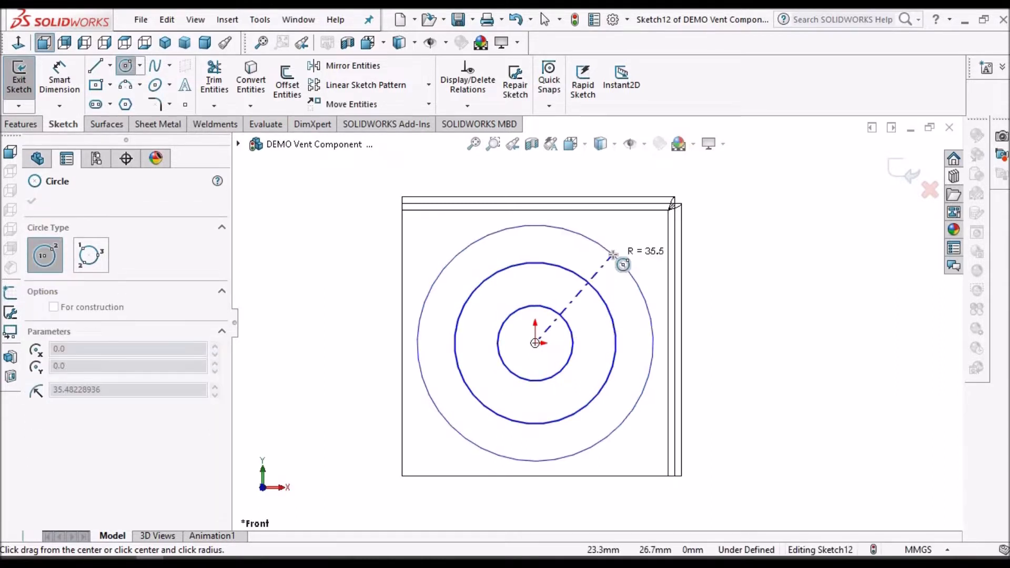
click(535, 343)
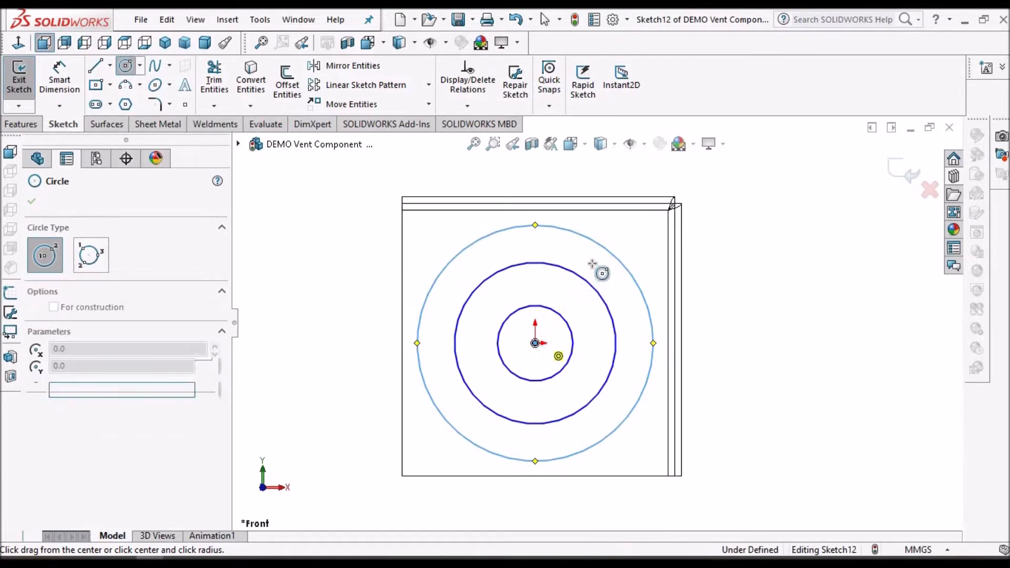
click(604, 268)
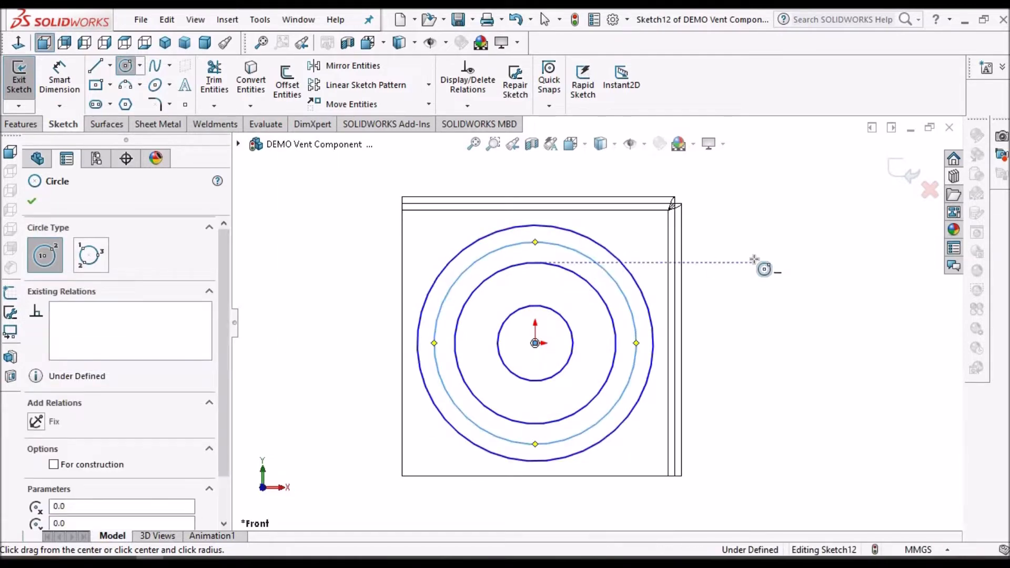
right_click(763, 267)
click(791, 271)
click(472, 224)
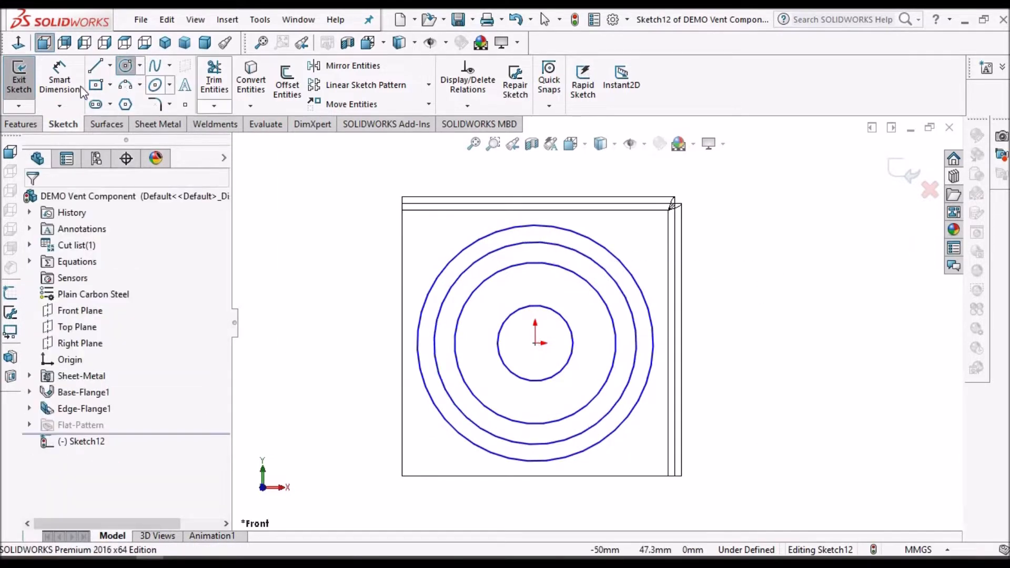
Step: Dimension the innermost circle to 8 mm diameter and place its label beyond the outer circle at the lower right
click(63, 81)
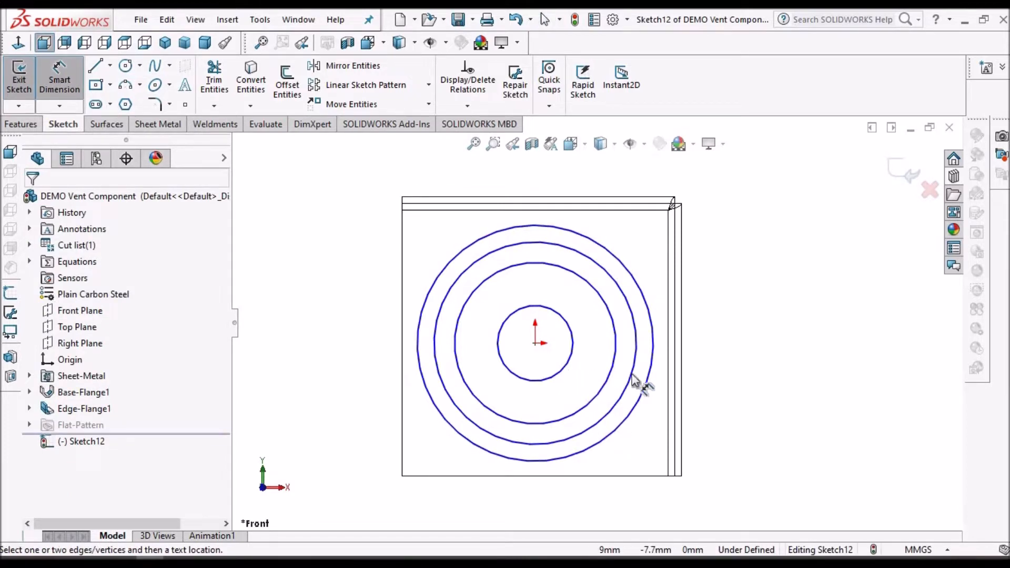
click(568, 369)
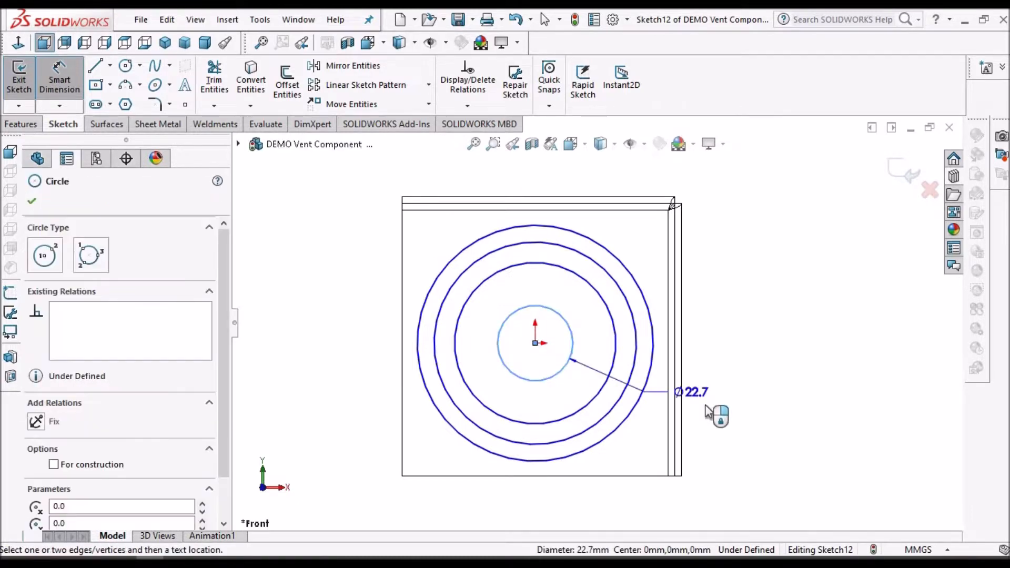
click(655, 450)
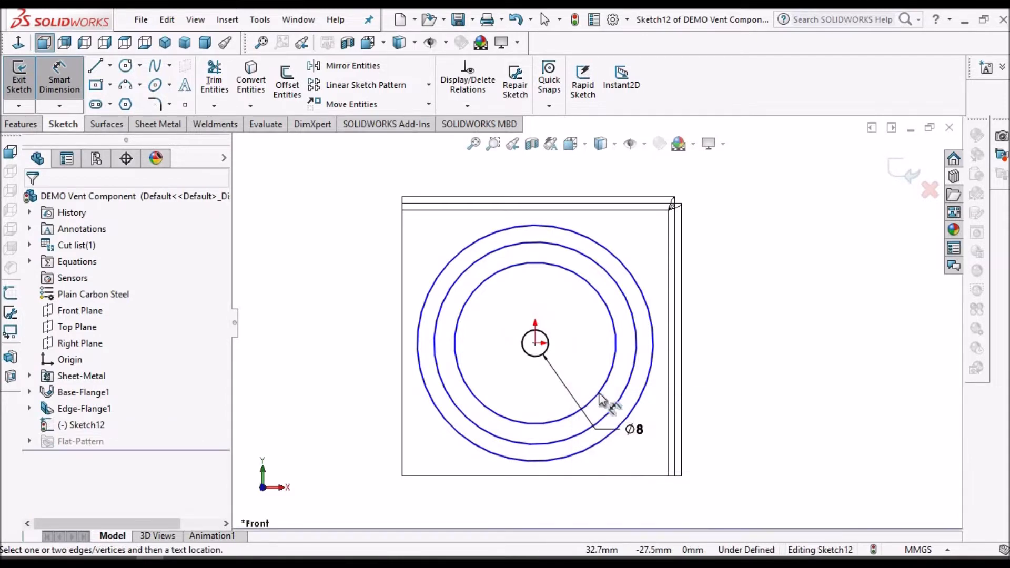
drag(631, 428, 654, 424)
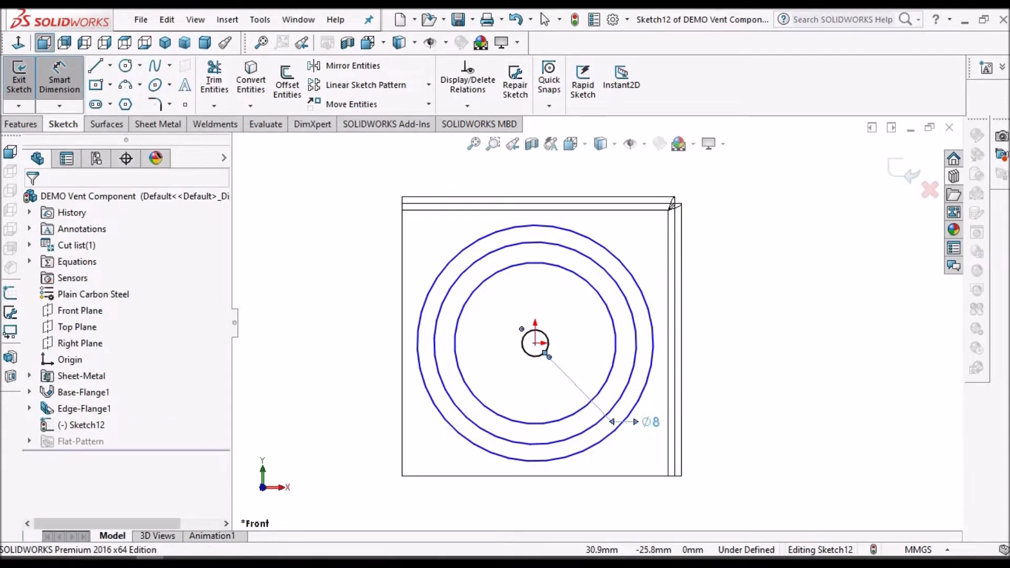
Step: Dimension the second circle from the centre to 16 mm diameter, with its label at the lower right of the circles
click(713, 369)
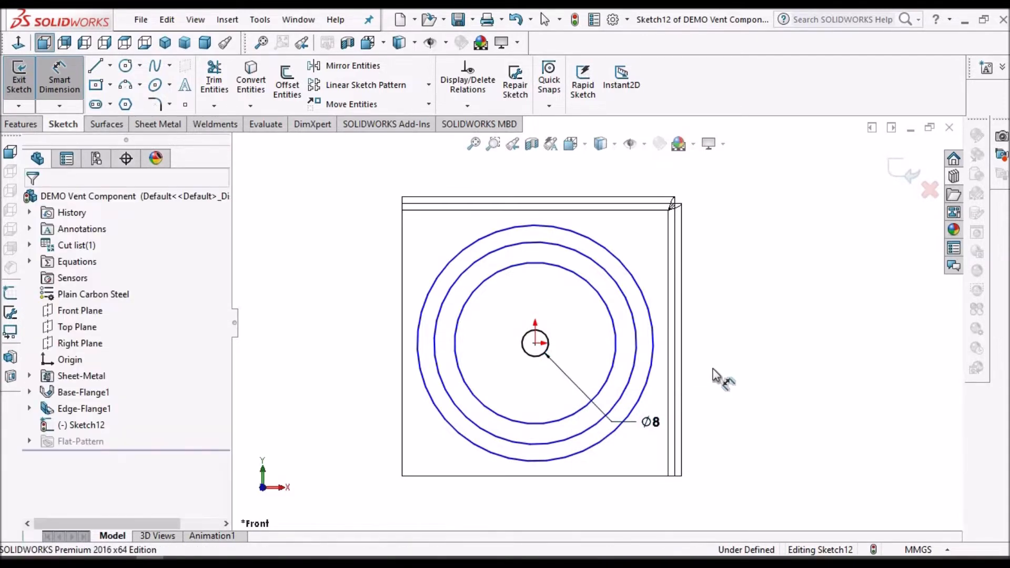
scroll(548, 428, down, 2)
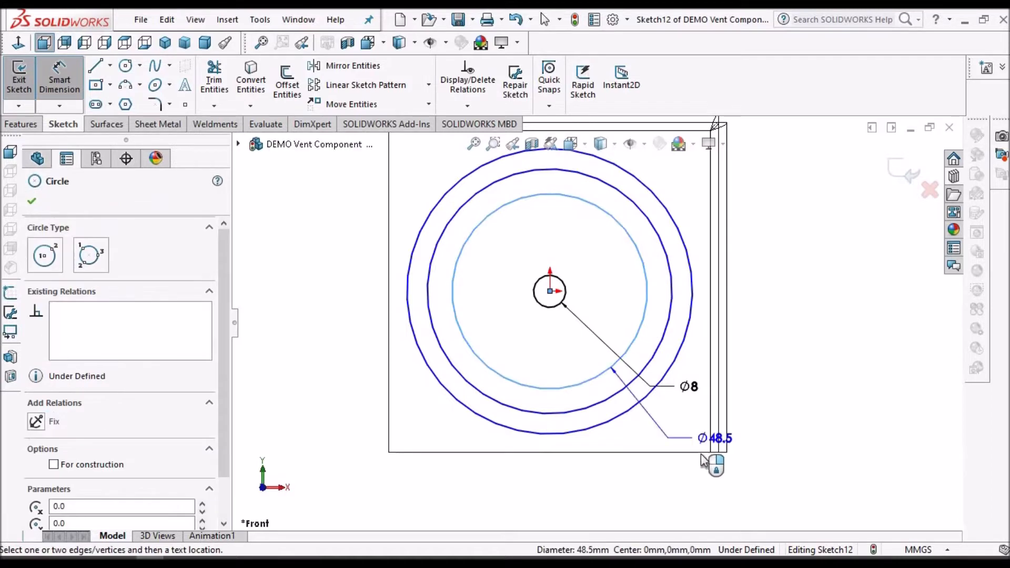
click(698, 472)
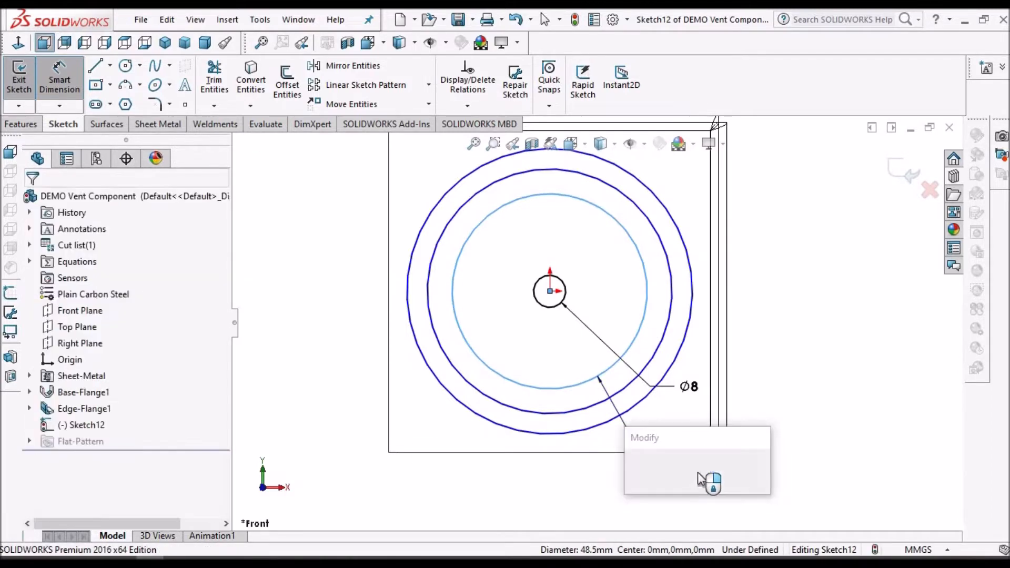
key(Return)
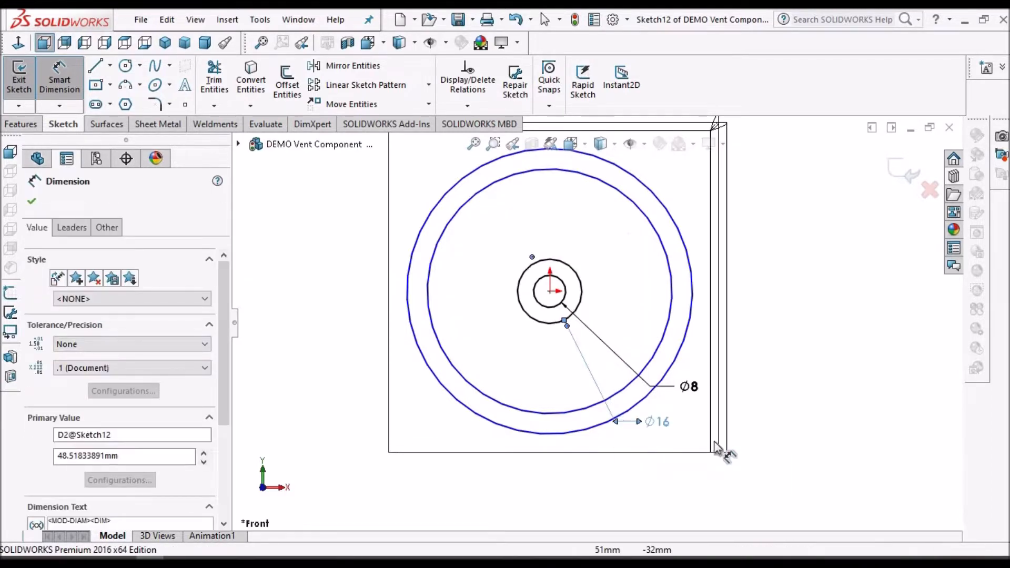
Step: Dimension the third circle from the centre to 30 mm diameter, with its label below the plate
click(584, 409)
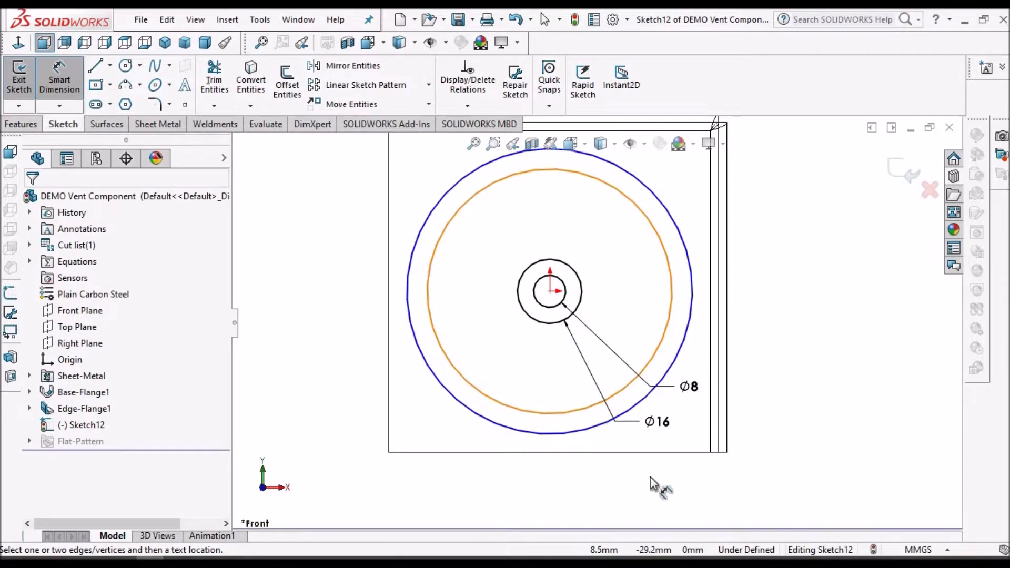
click(650, 475)
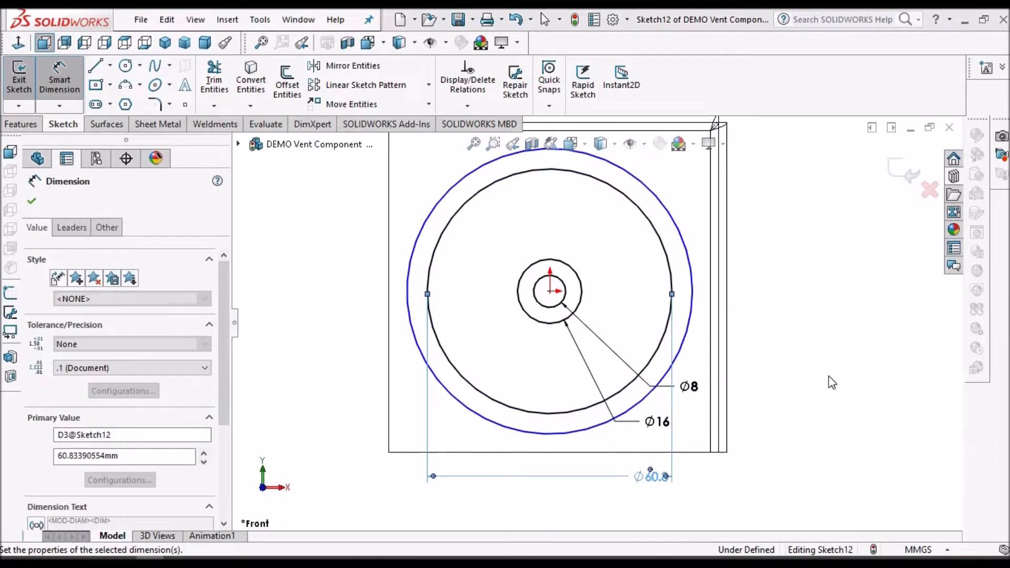
text(30.0mm)
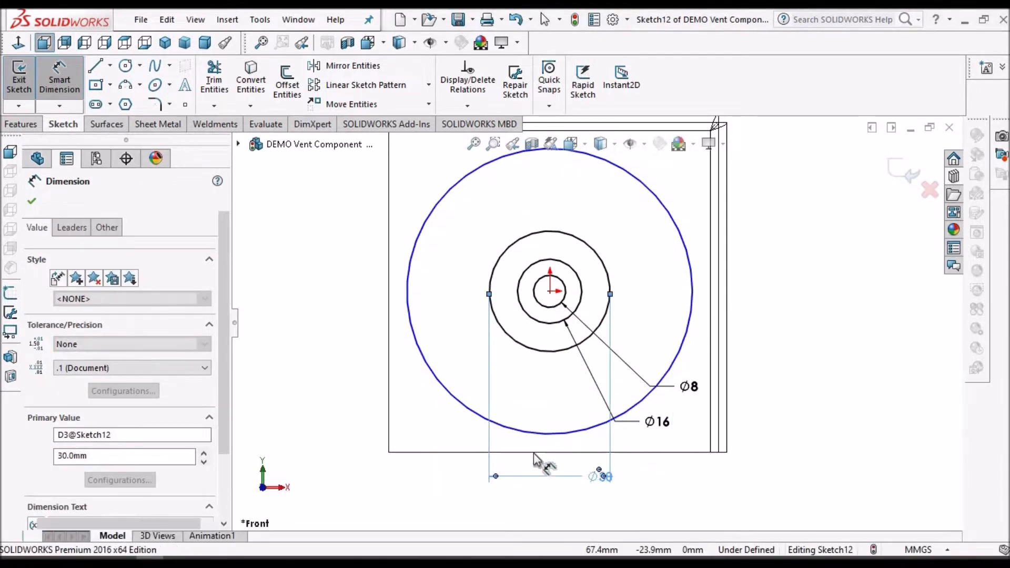
key(Return)
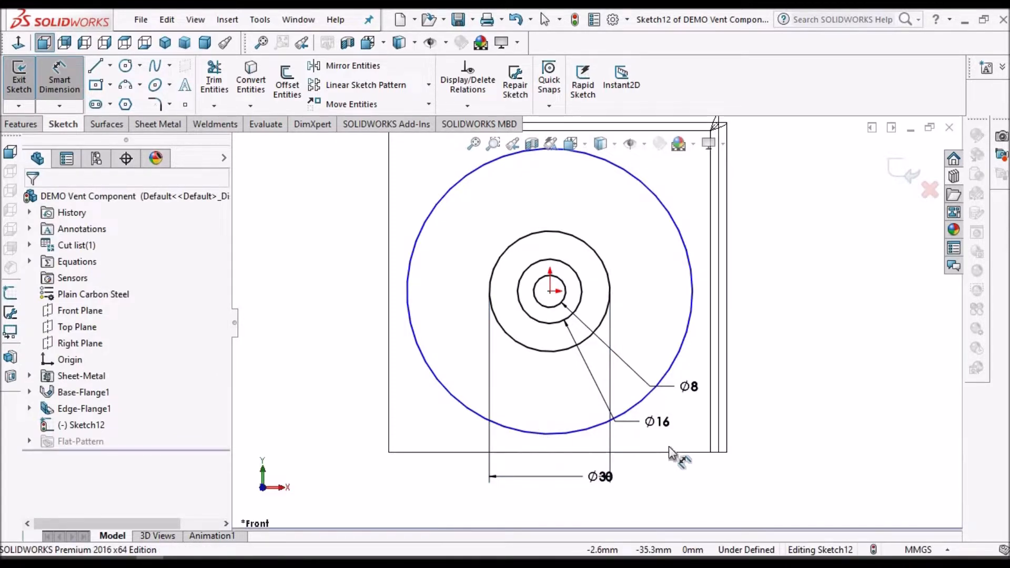
Step: Dimension the outermost circle to 38 mm diameter, with its label at the lower right of the circles
click(692, 301)
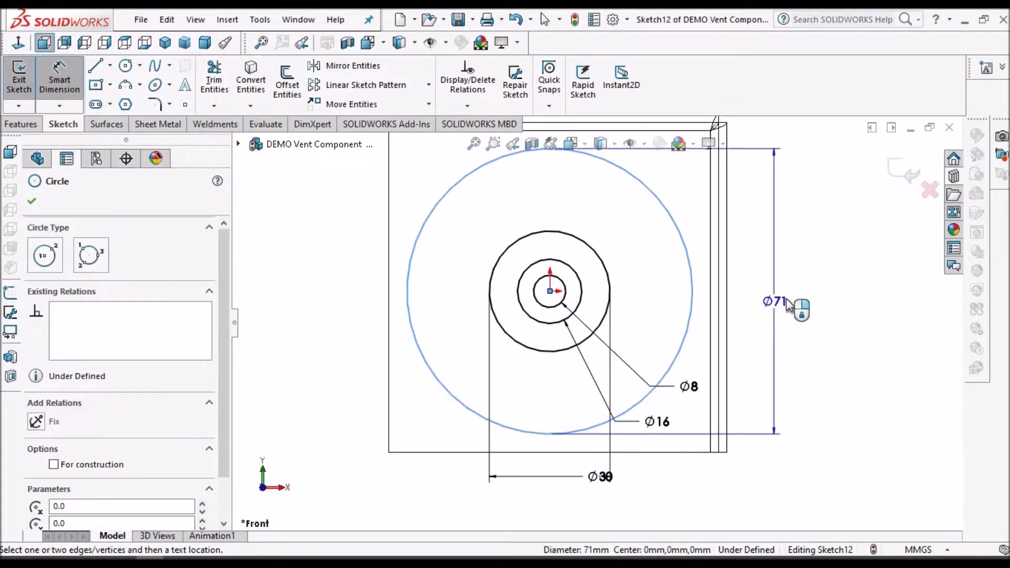
click(726, 495)
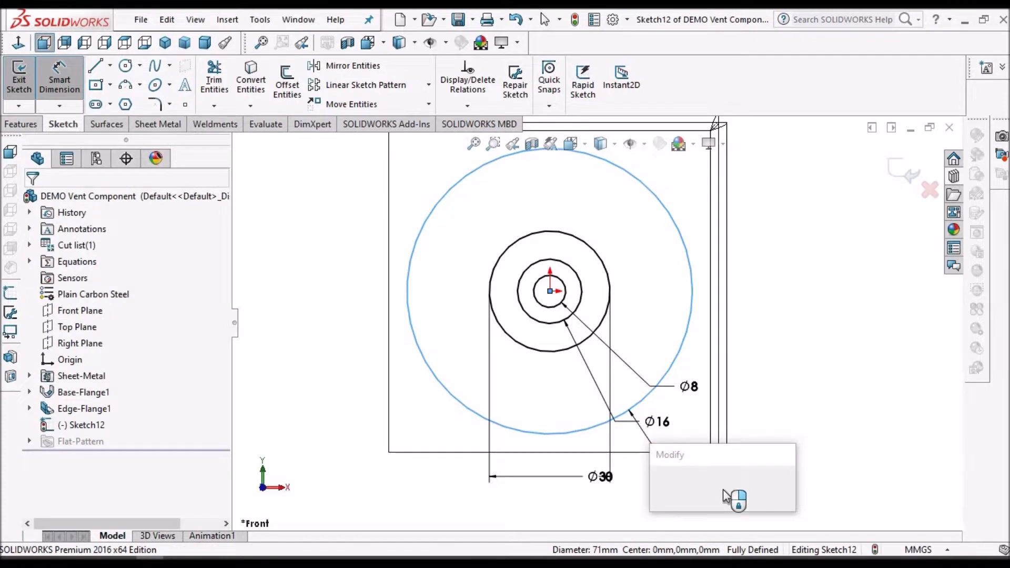
text(60)
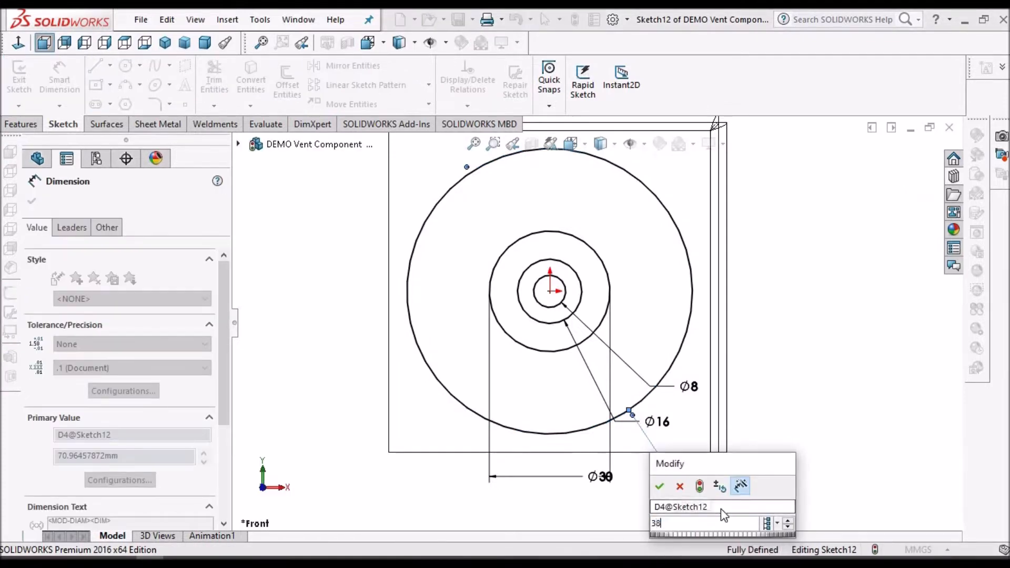
key(Return)
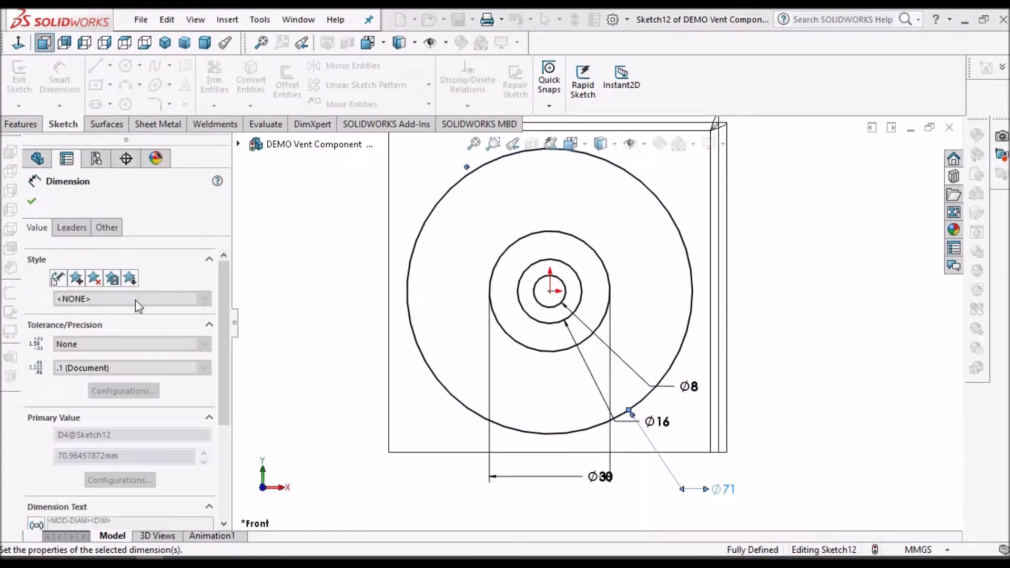
click(31, 202)
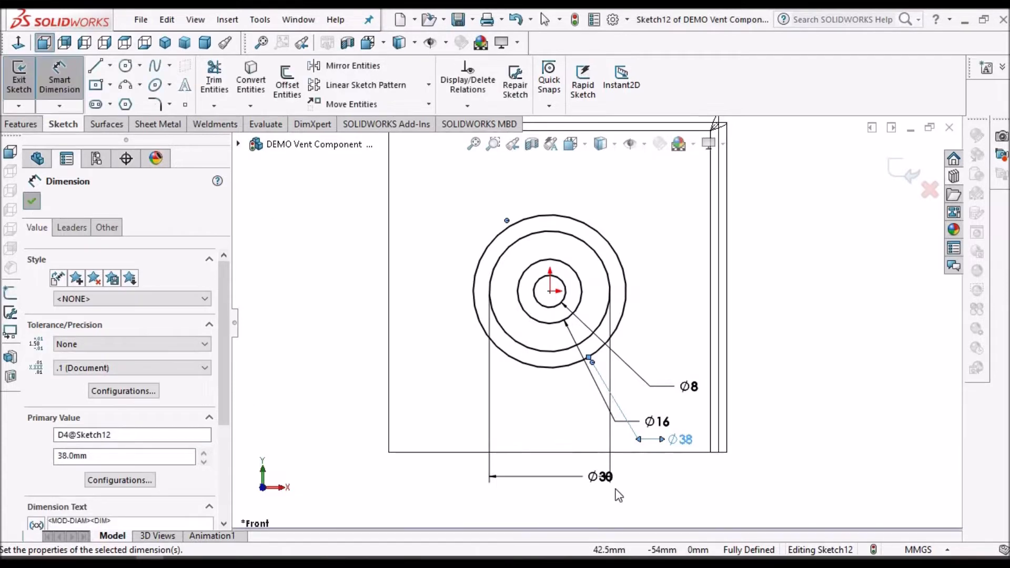
Step: Delete the third circle's dimension below the plate and redimension that circle to 30 mm diameter with its label at the lower left
click(598, 478)
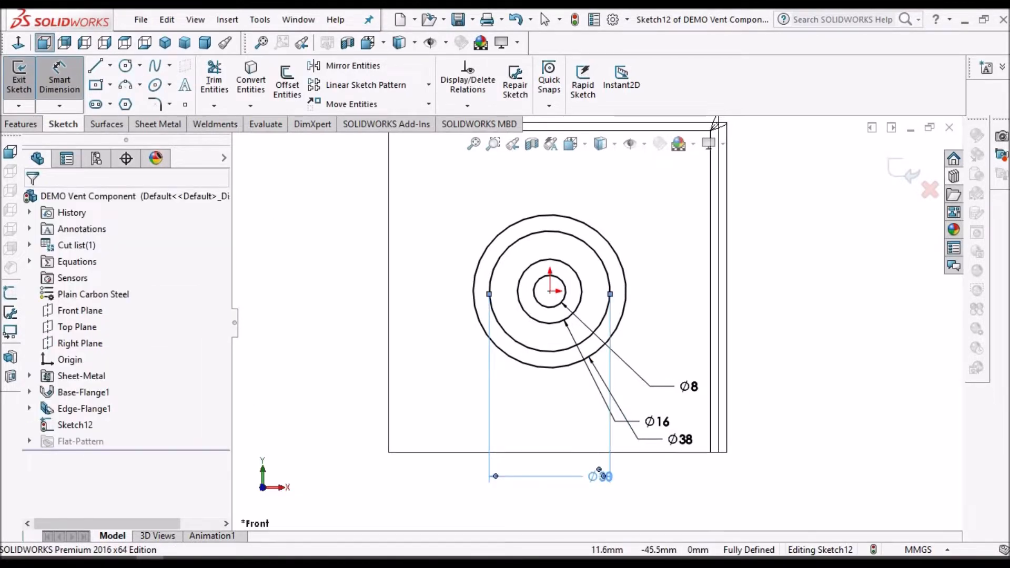
key(Delete)
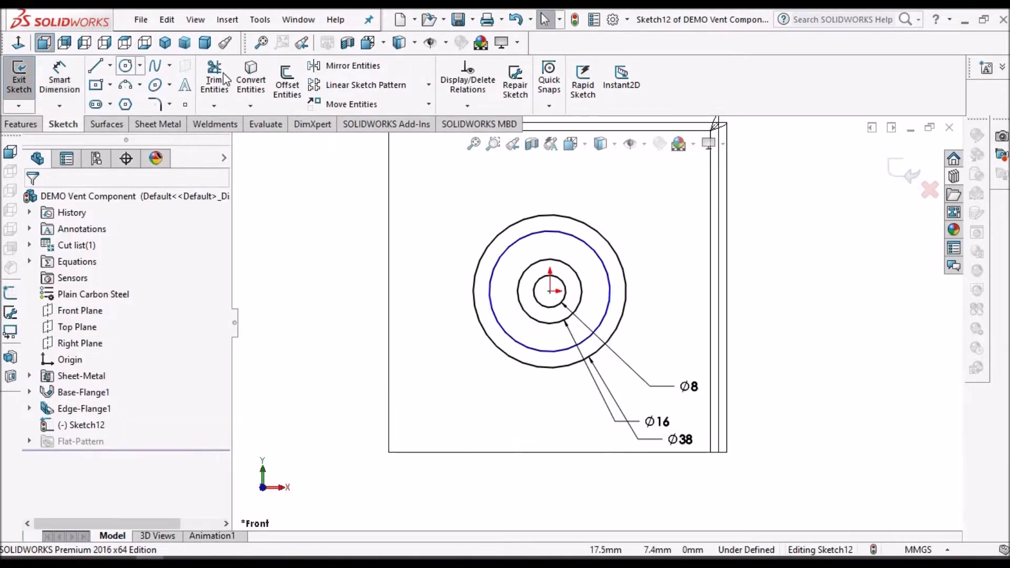
click(59, 79)
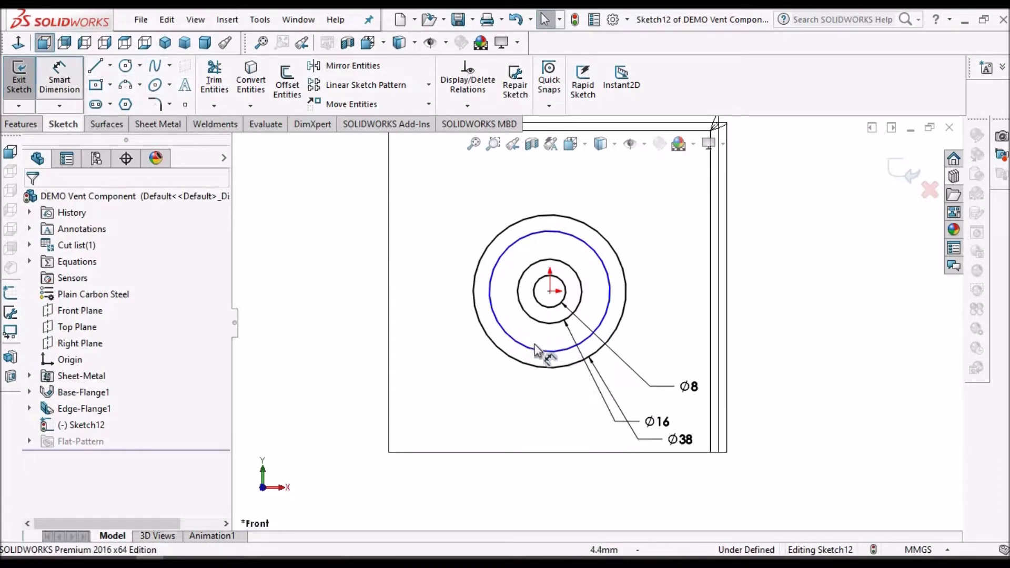
click(504, 332)
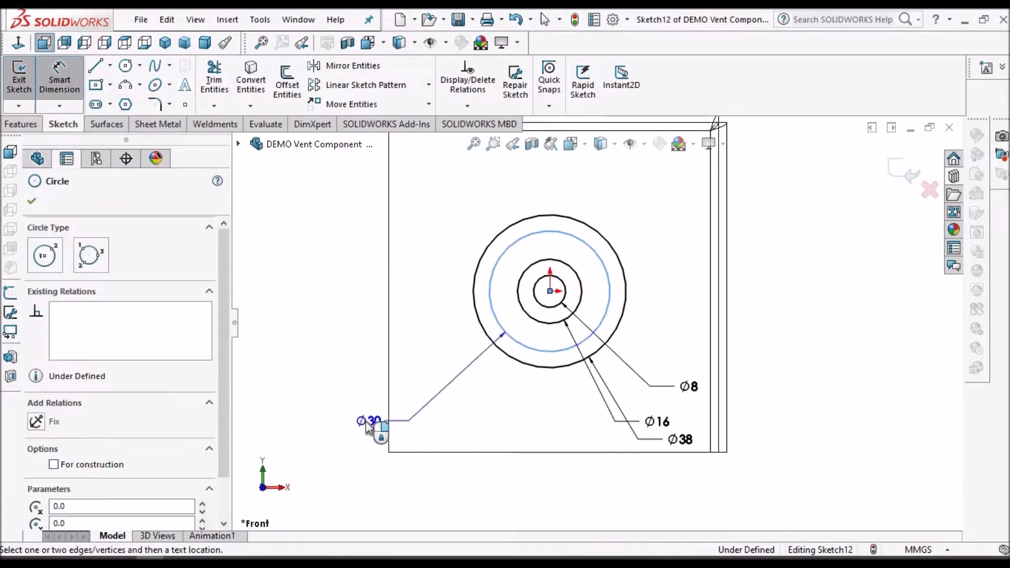
click(366, 426)
key(Return)
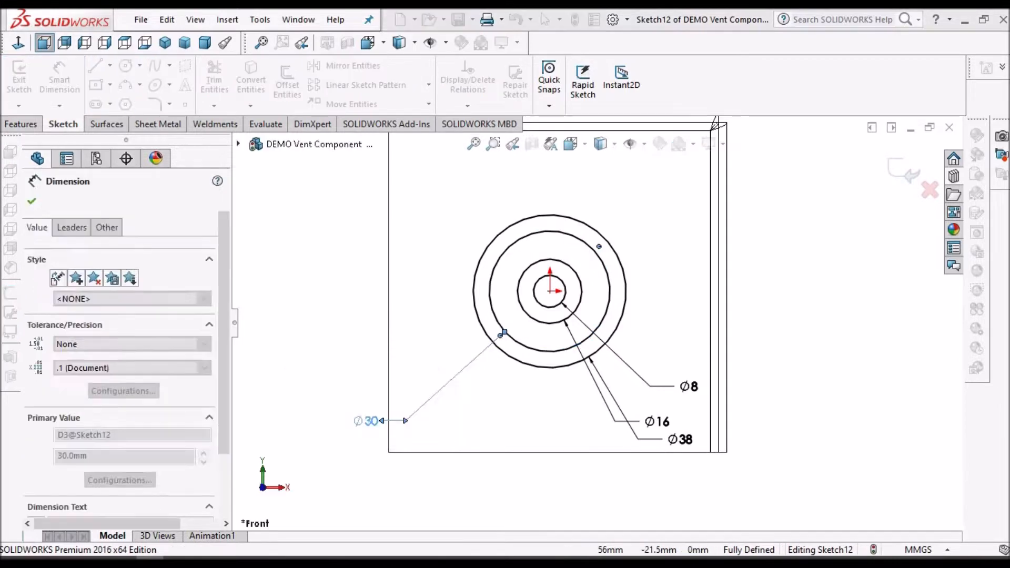
key(Escape)
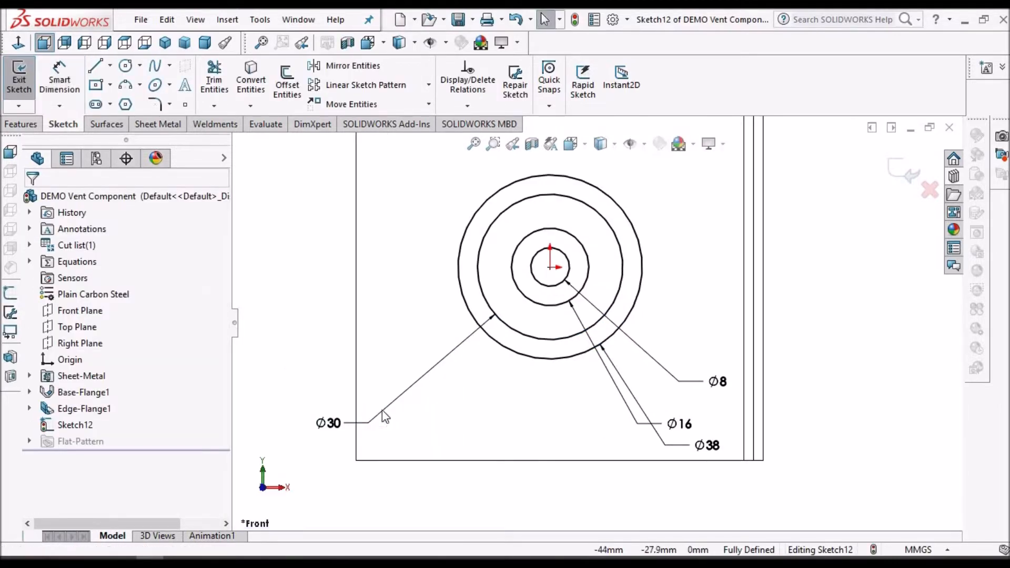
Step: Rearrange the diameter labels: 38 mm to the upper left, 30 mm closer at the lower left, 8 and 16 mm closer at the lower right
drag(713, 446, 453, 260)
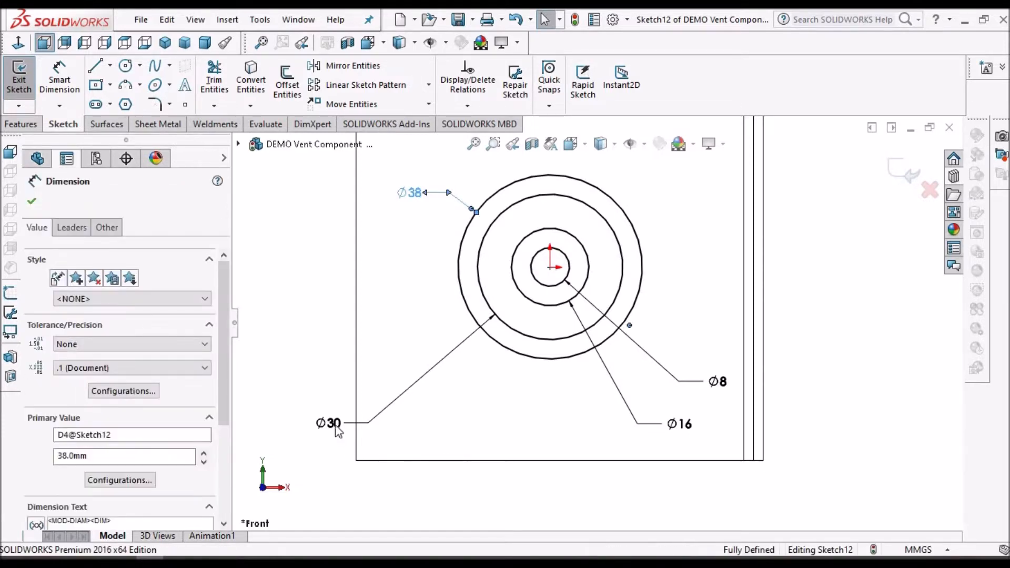
drag(324, 422, 415, 389)
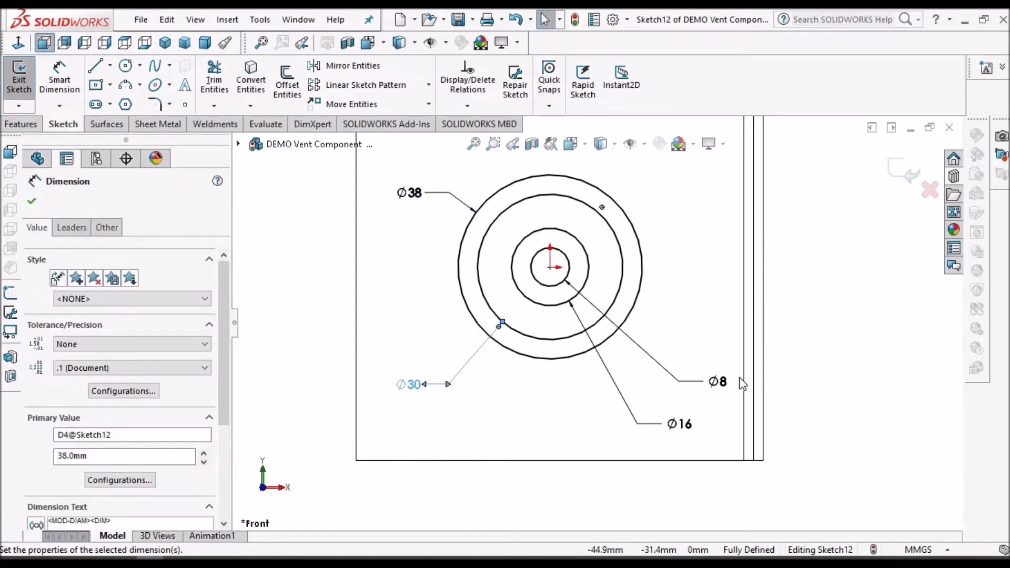
drag(715, 383, 699, 337)
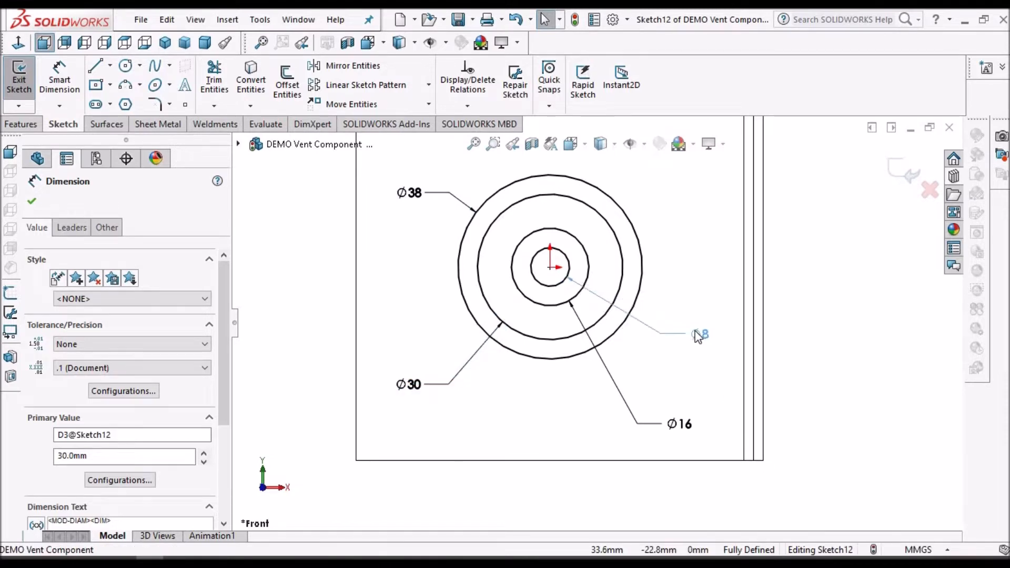
drag(690, 426, 673, 389)
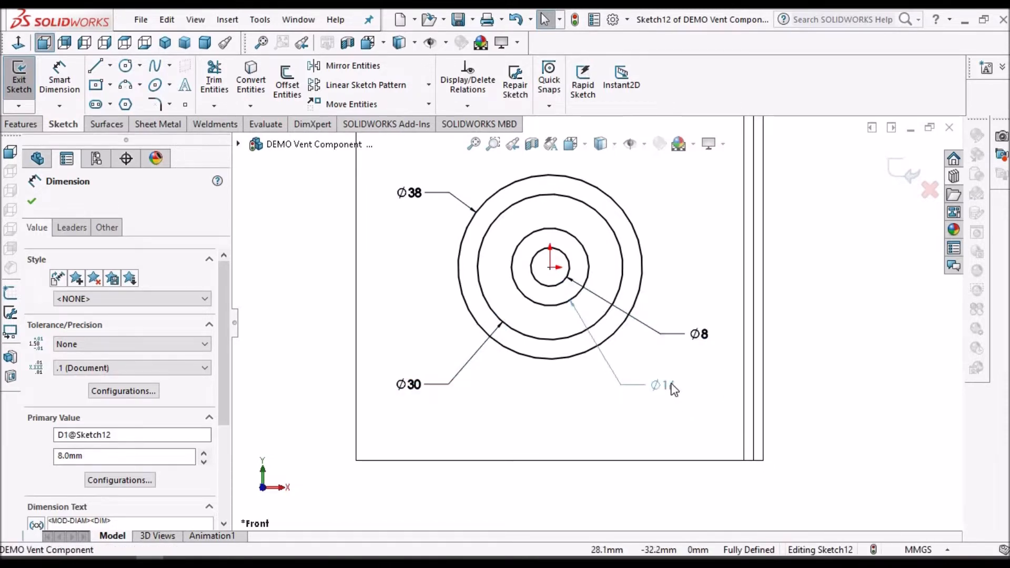
click(572, 311)
key(f)
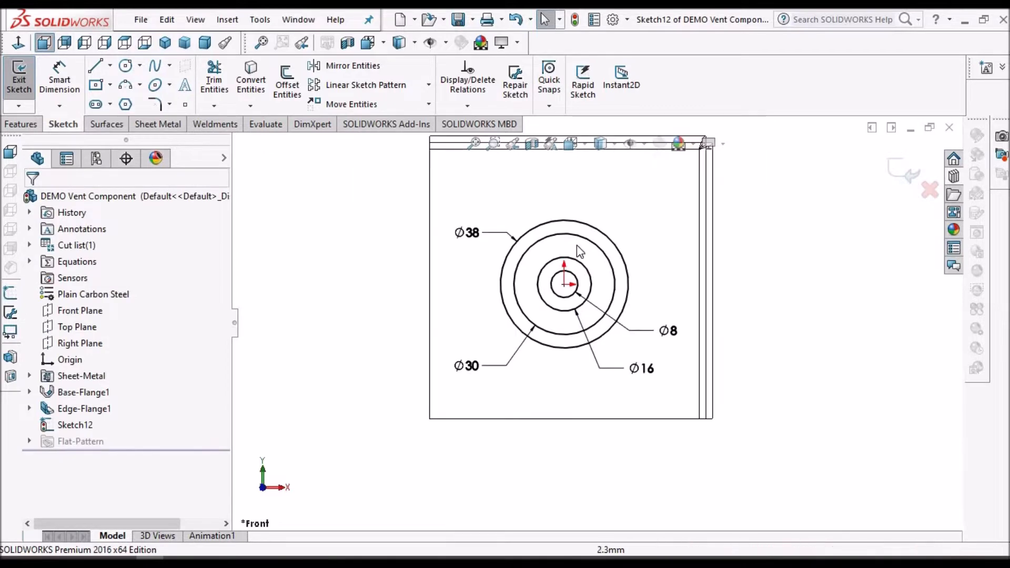
Step: Sketch a horizontal line through the origin spanning the full diameter of the outermost circle
scroll(578, 250, down, 2)
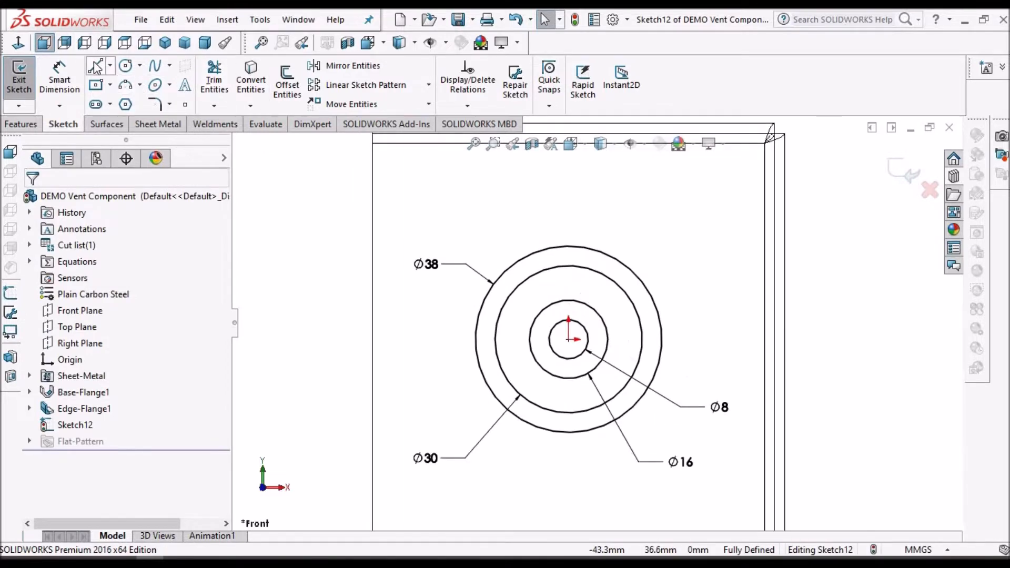
scroll(526, 339, down, 5)
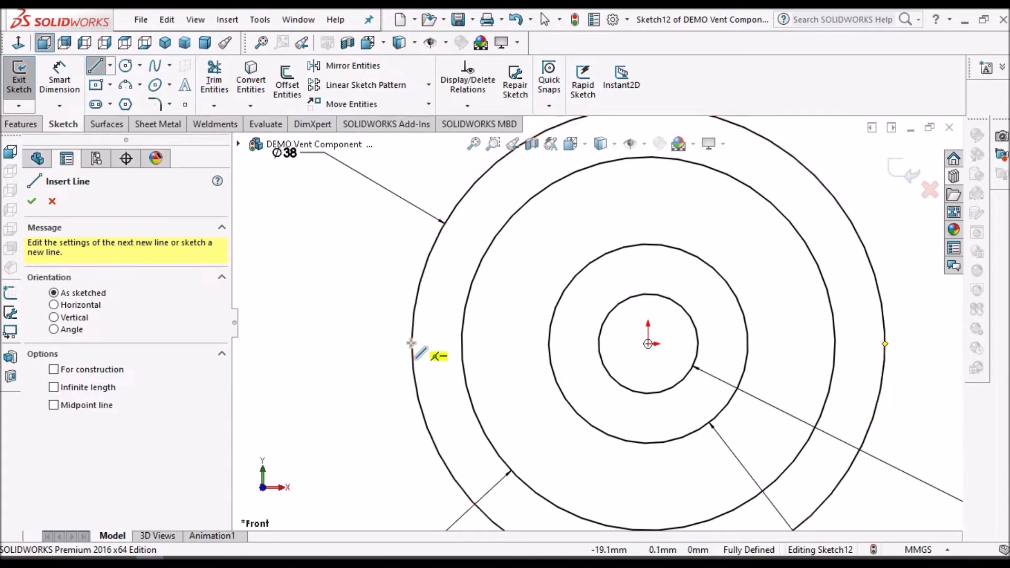
click(412, 344)
click(884, 344)
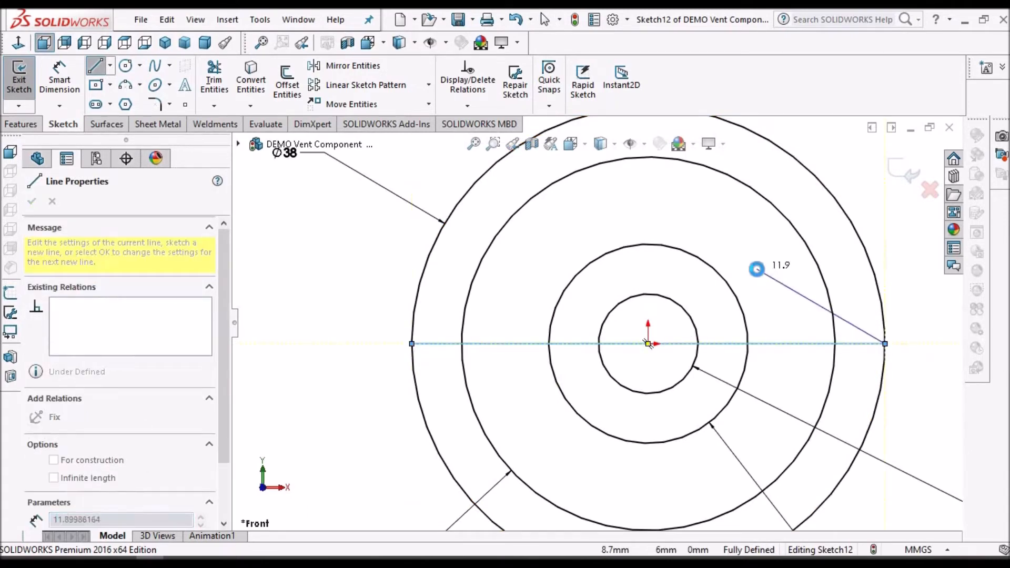
key(Escape)
key(Escape)
key(f)
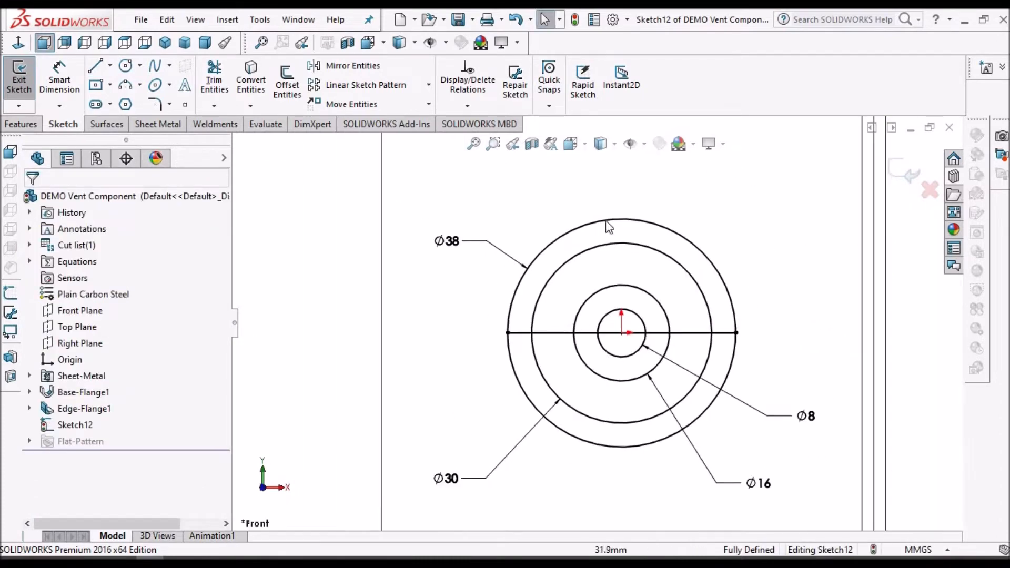
Step: Create a circular sketch pattern of the horizontal line about the origin with 8 equally spaced instances over 360 degrees
click(429, 89)
click(396, 119)
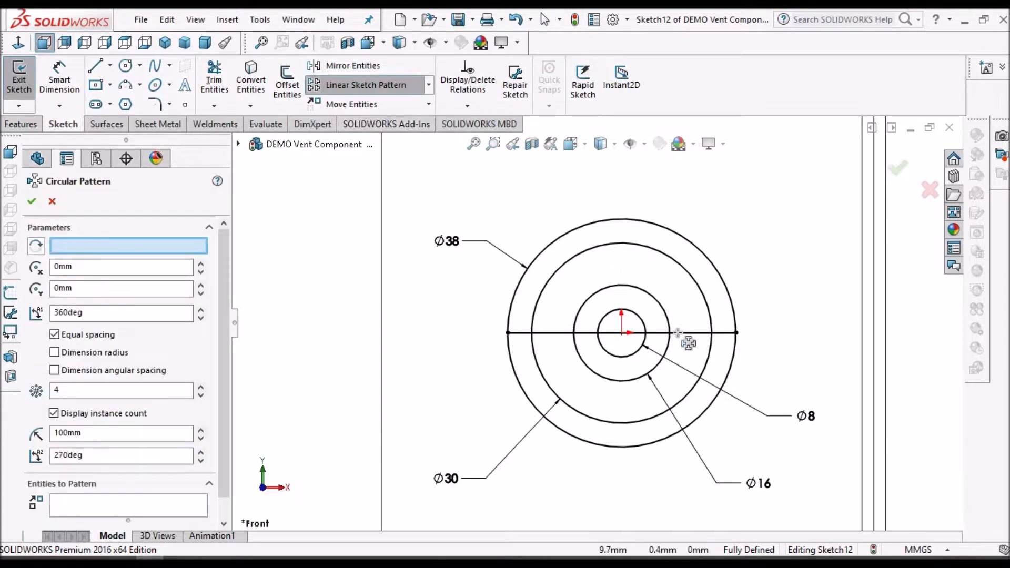
click(132, 504)
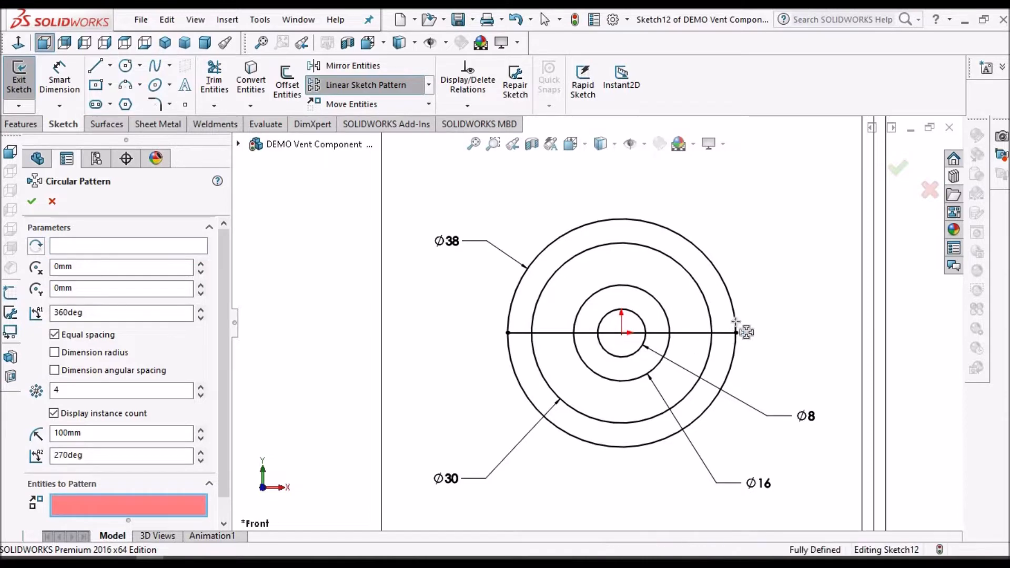
click(688, 333)
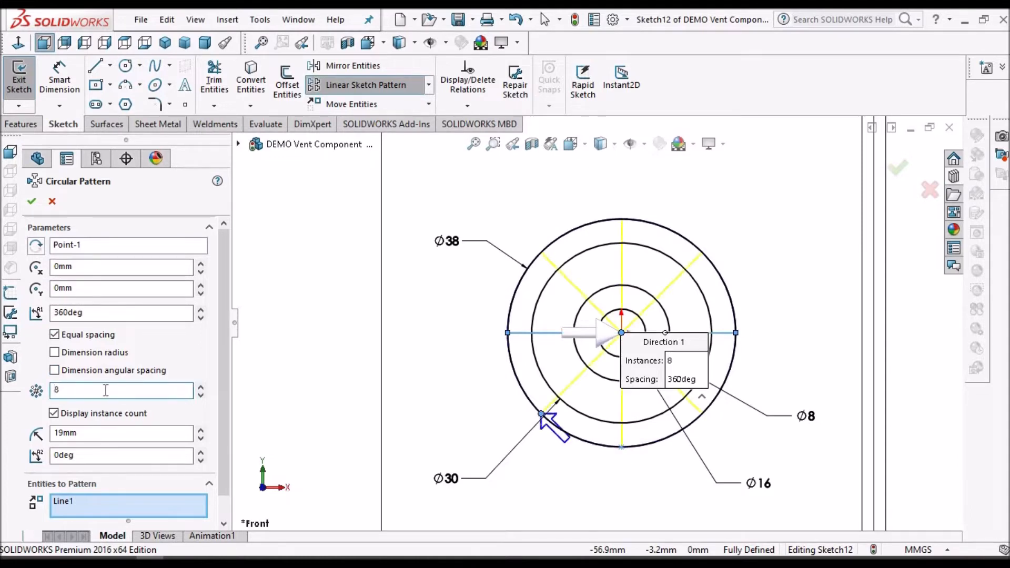
click(32, 201)
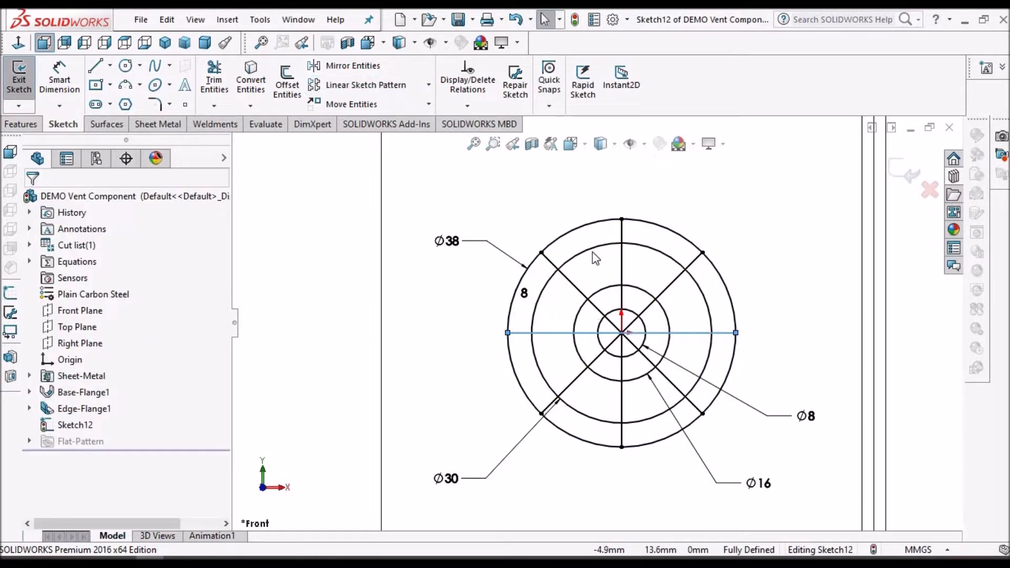
Step: Exit the vent sketch, save the part and bring up the sheet metal tools
key(f)
click(662, 343)
scroll(674, 344, down, 1)
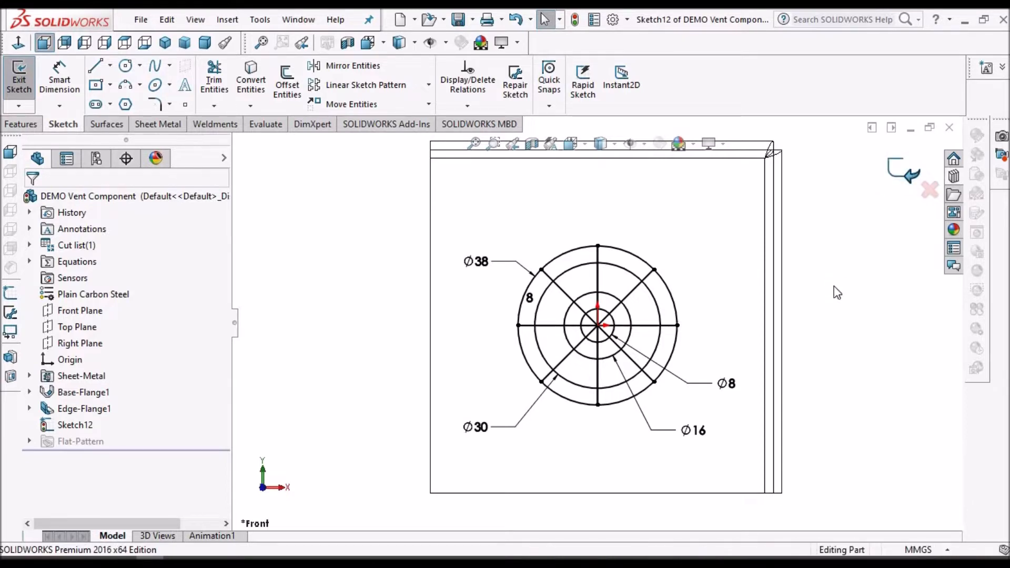
click(458, 19)
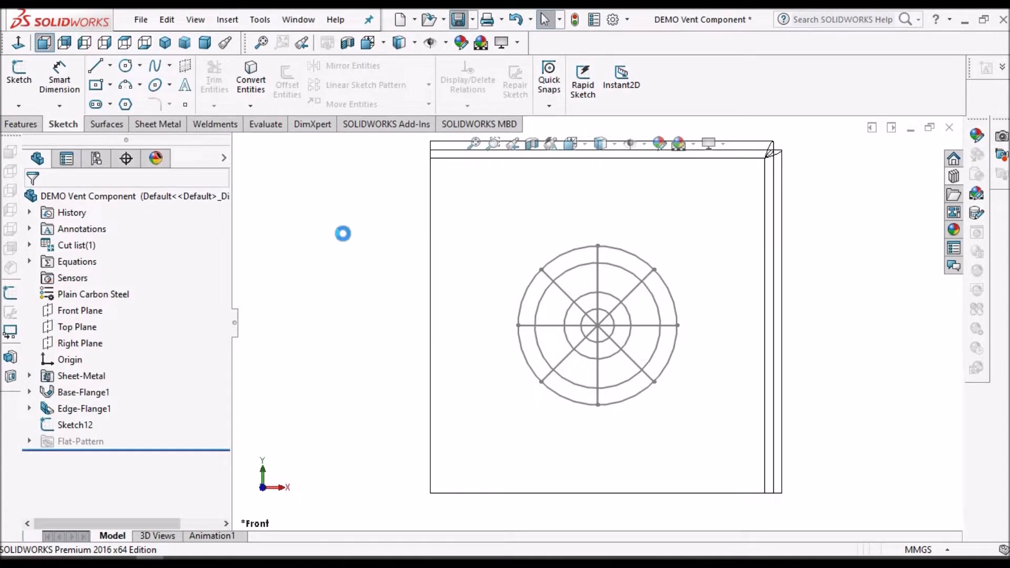
click(159, 122)
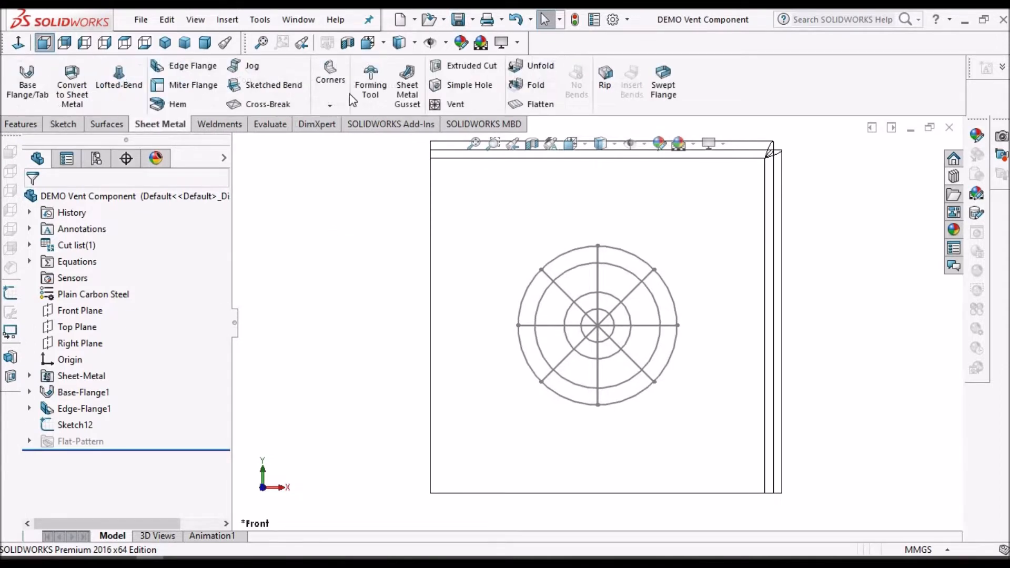
Step: Start a Vent feature using the outermost sketch circle as its boundary
click(456, 104)
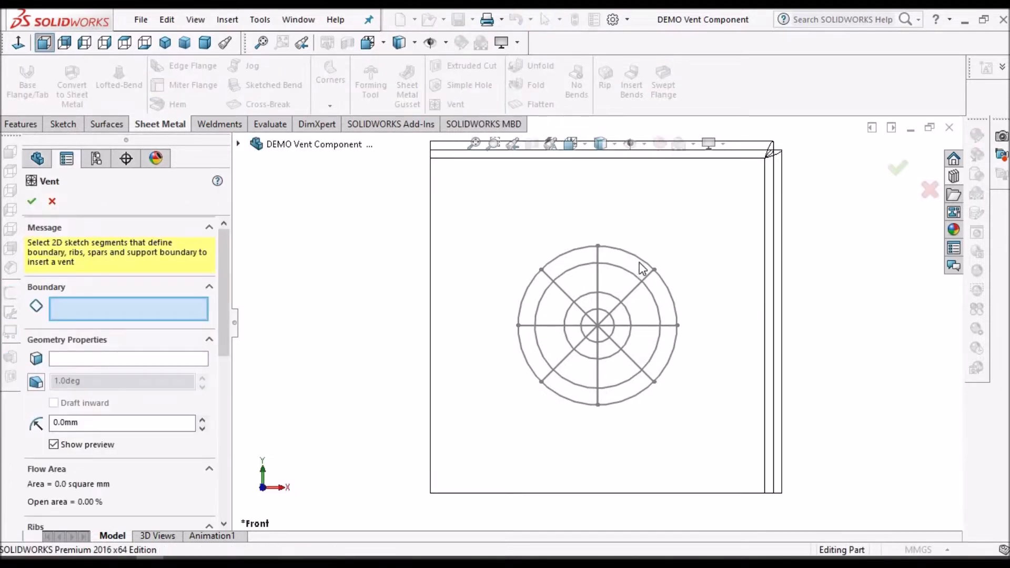
scroll(642, 268, down, 3)
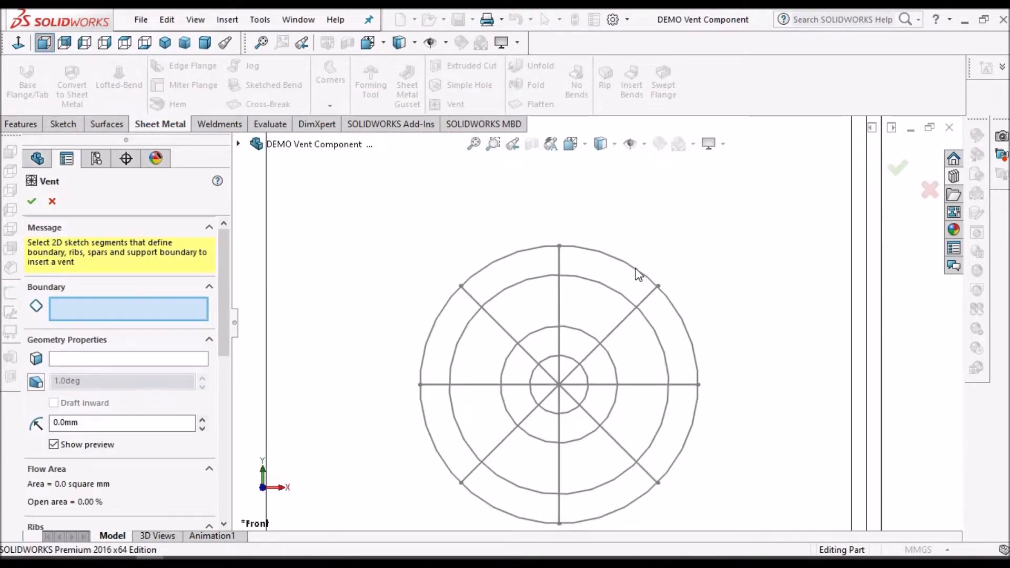
click(637, 272)
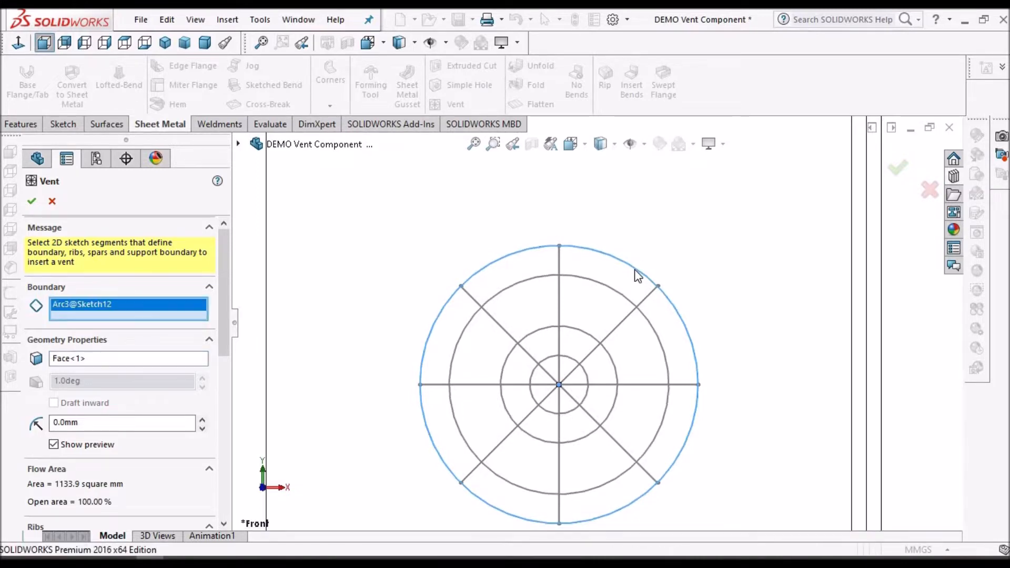
key(f)
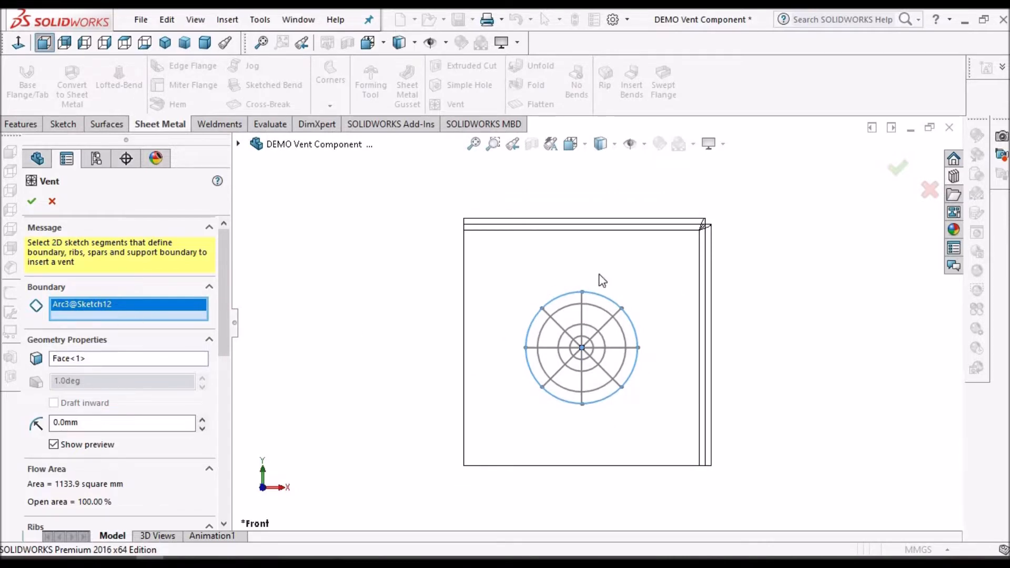
Step: Add the horizontal sketch line through the circles' center as the first rib of the vent
scroll(602, 280, down, 2)
click(223, 382)
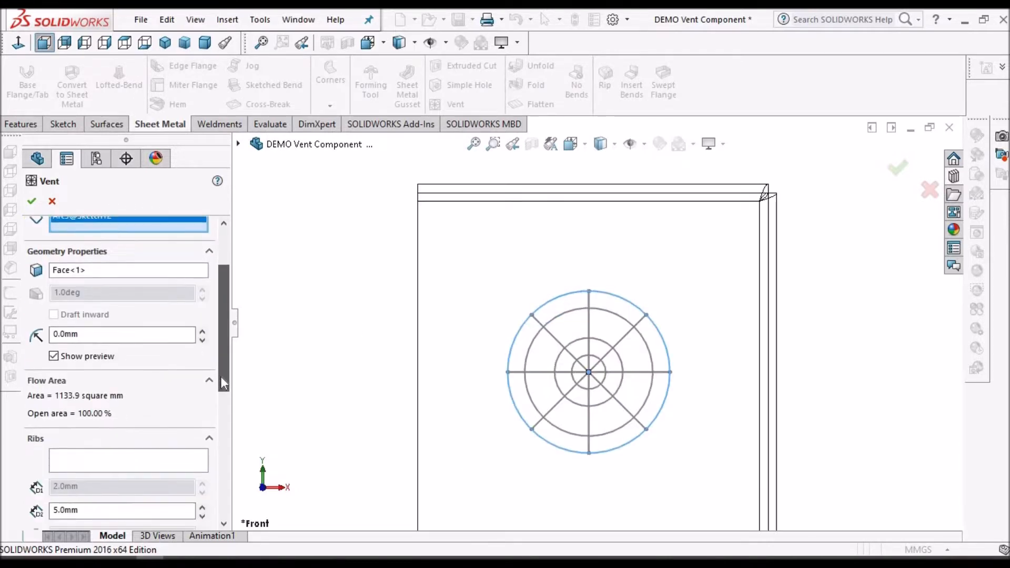
scroll(219, 377, down, 1)
click(151, 436)
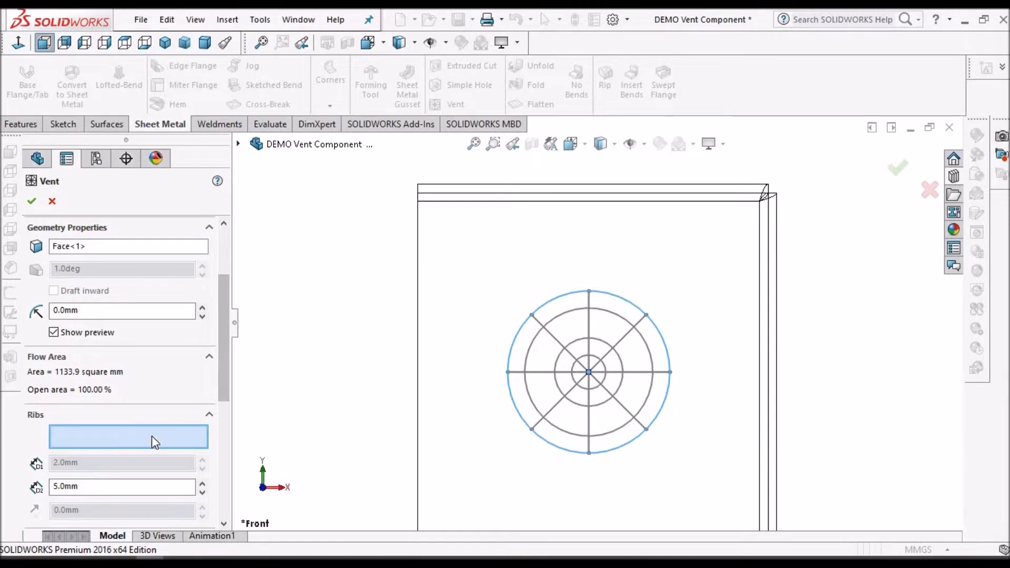
scroll(546, 386, down, 5)
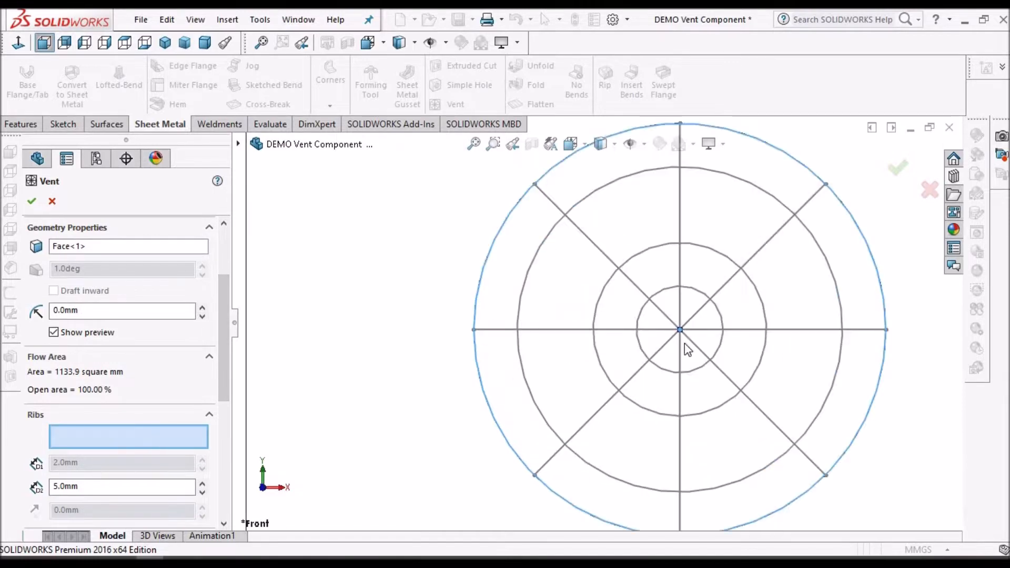
click(826, 326)
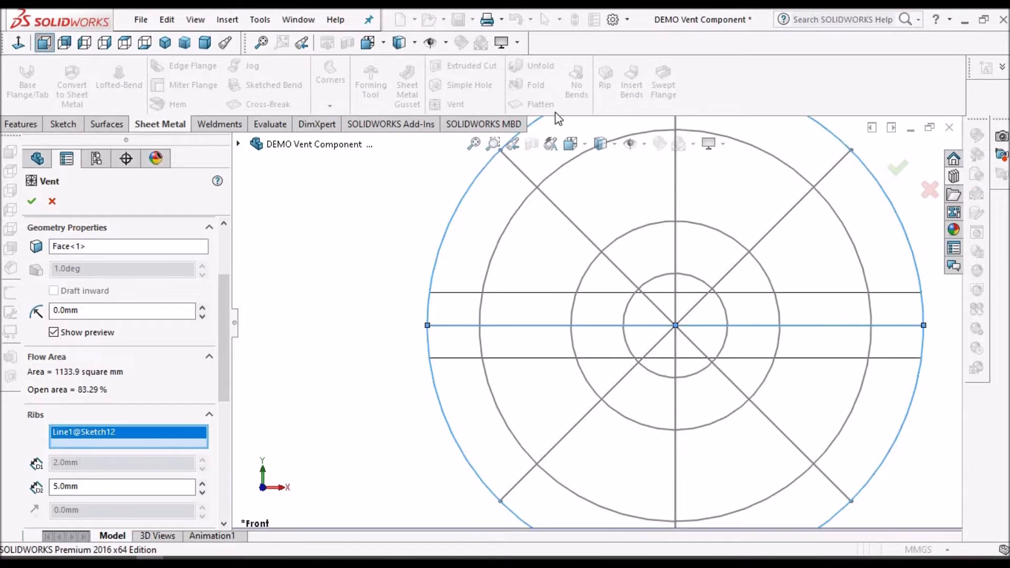
Step: Change the part's display style to Shaded With Edges to preview the vent cutout
scroll(619, 156, up, 3)
click(602, 147)
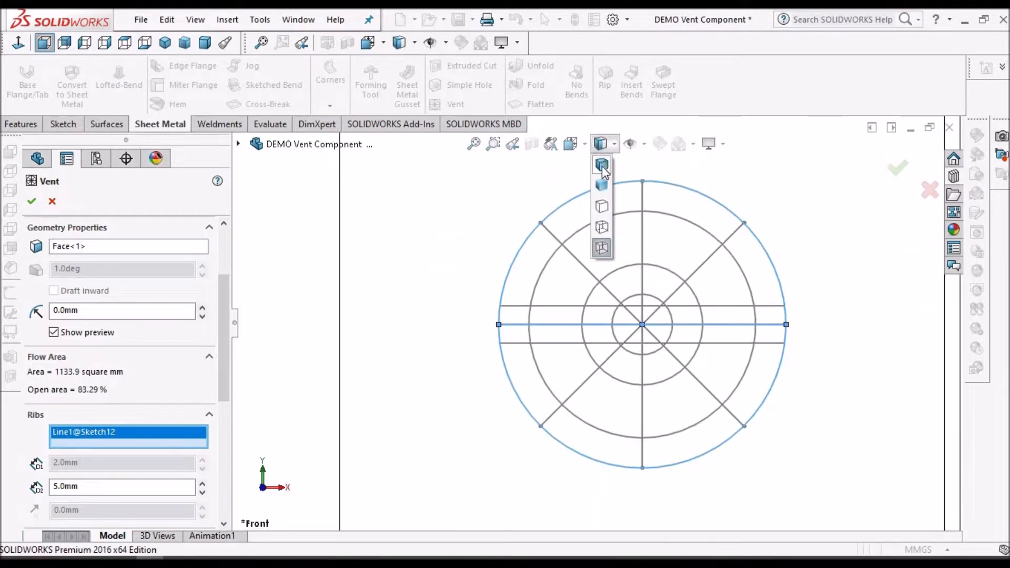
click(601, 167)
scroll(639, 279, up, 3)
mouse_move(645, 280)
middle_down()
mouse_move(605, 316)
mouse_move(631, 305)
middle_up()
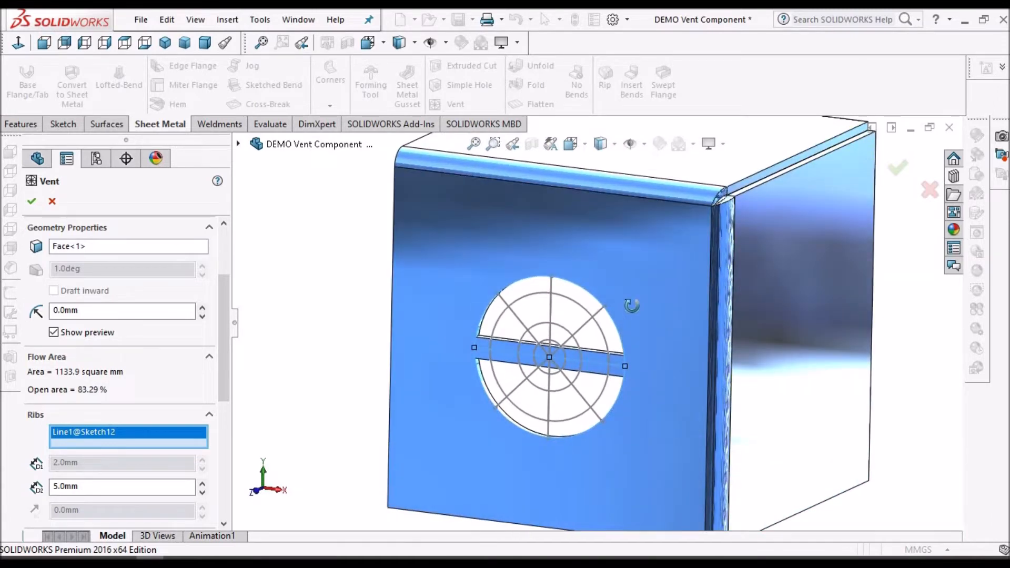
Step: Set the width of the vent ribs to 1 mm
double_click(113, 486)
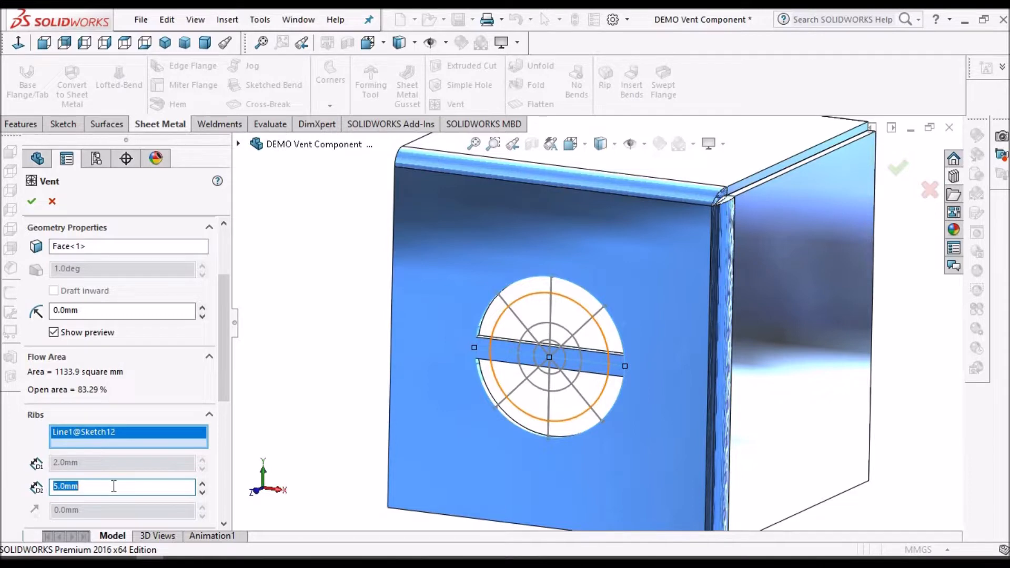
text(2)
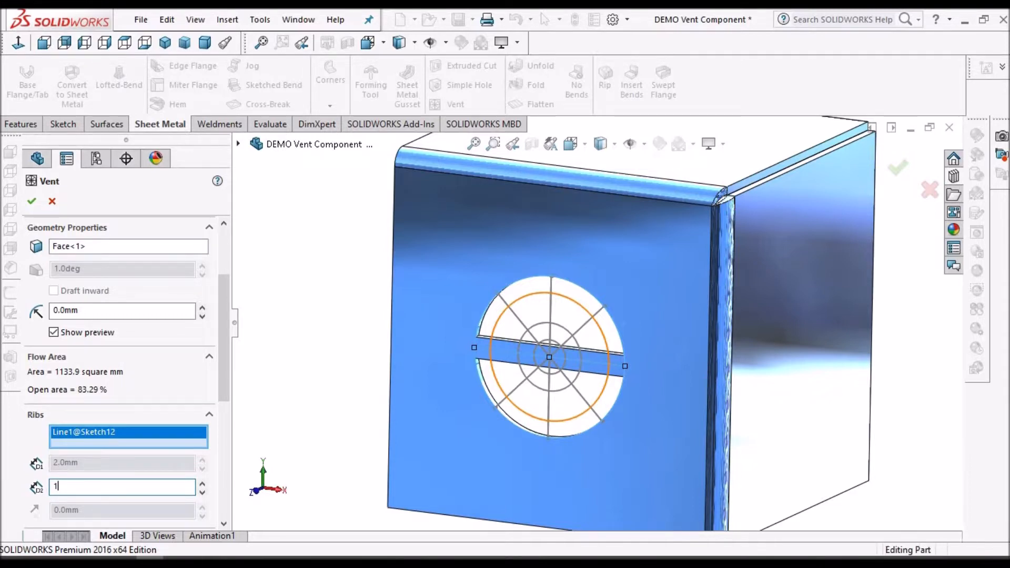
key(Return)
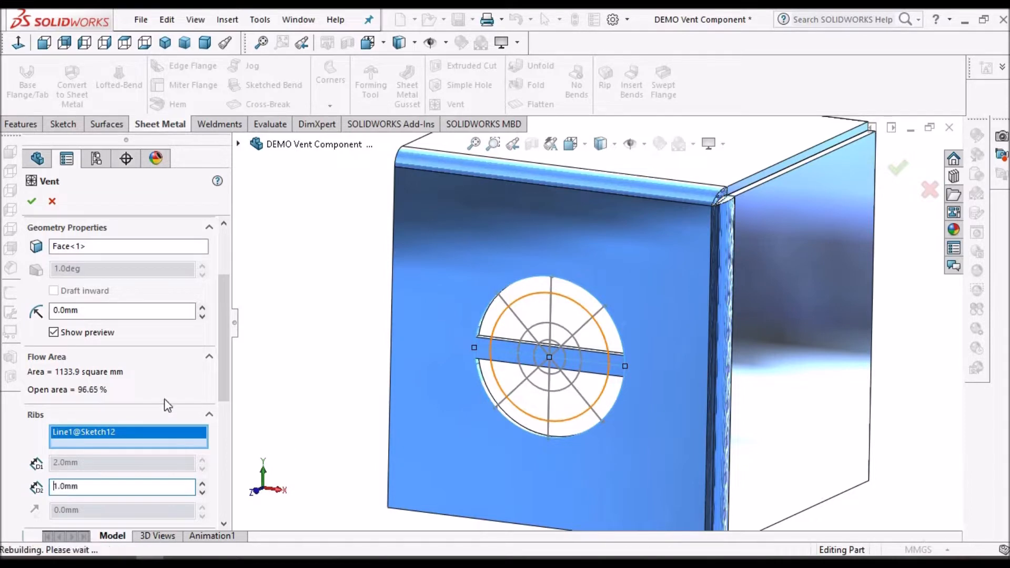
Step: Add the vertical line and both diagonal lines of the sketch as further vent ribs
scroll(594, 332, down, 3)
scroll(584, 329, down, 2)
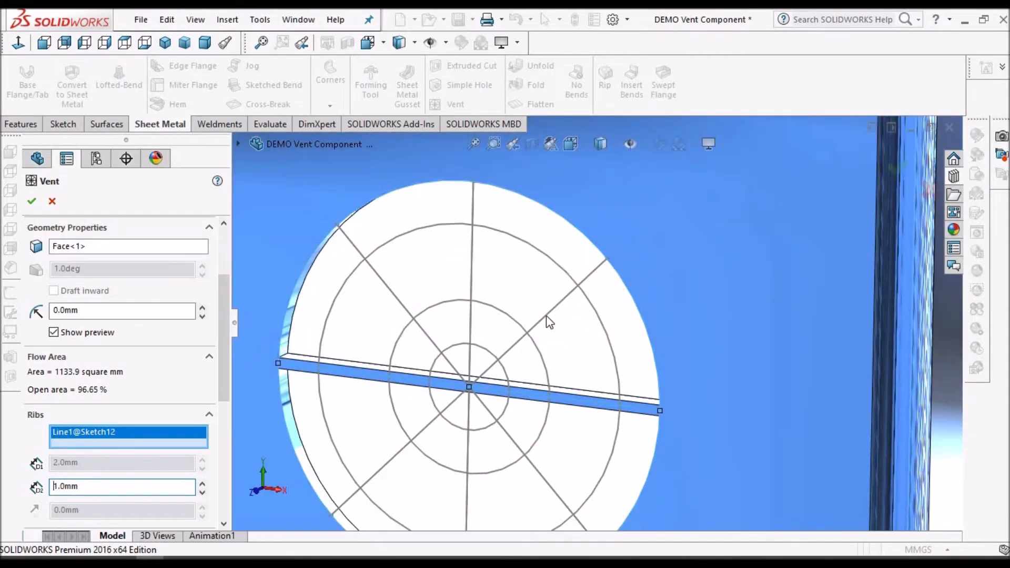
click(549, 312)
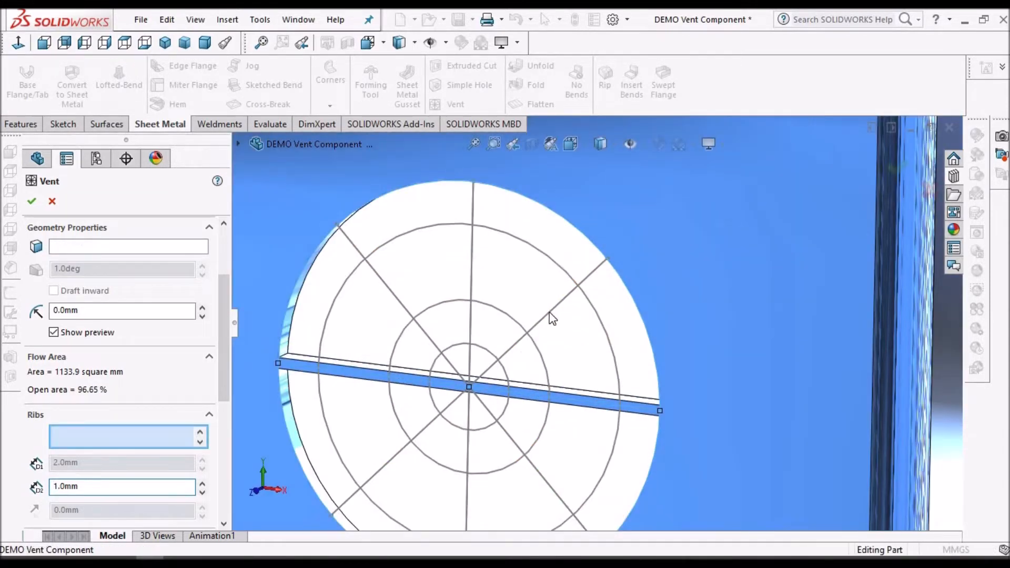
click(470, 248)
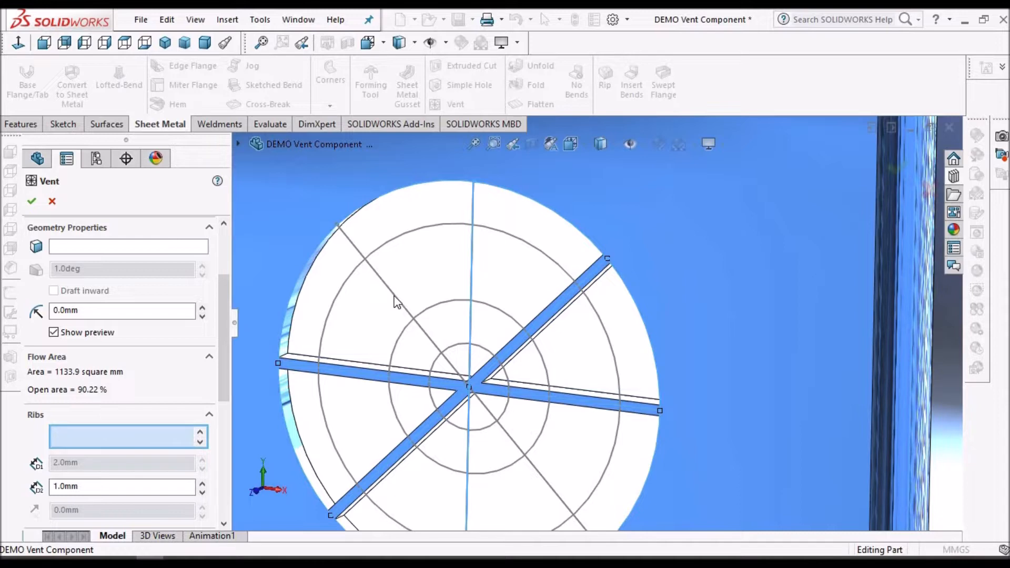
click(396, 302)
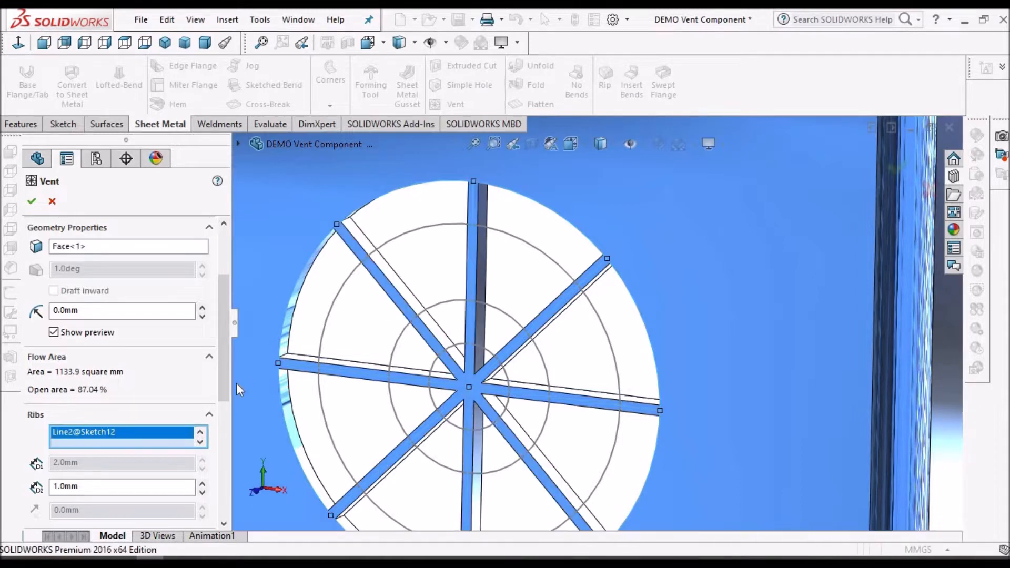
Step: Add the two middle circles of the sketch as vent spars and set the spar width to 1 mm
scroll(219, 423, down, 5)
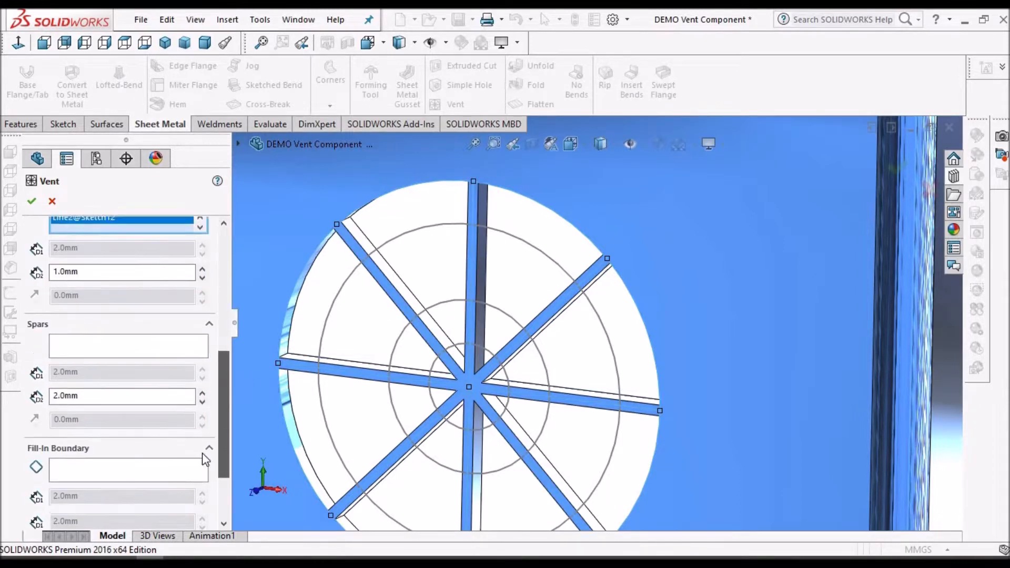
click(112, 332)
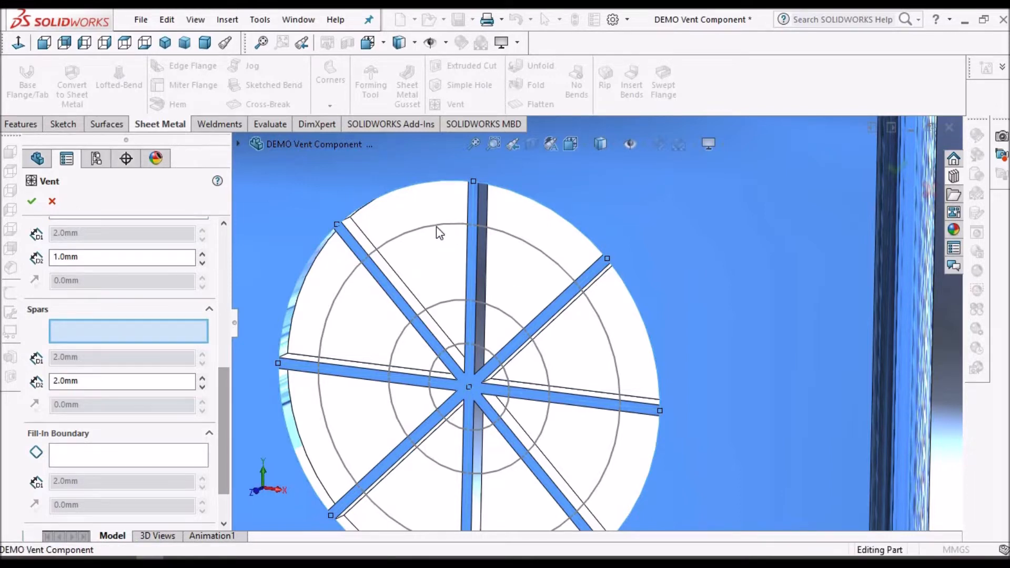
click(457, 308)
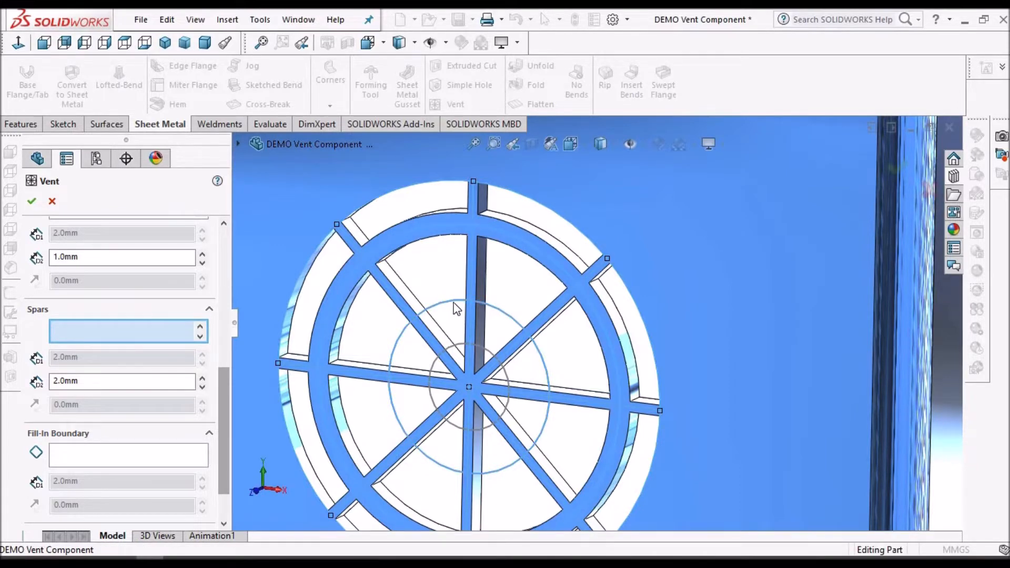
click(455, 310)
double_click(109, 379)
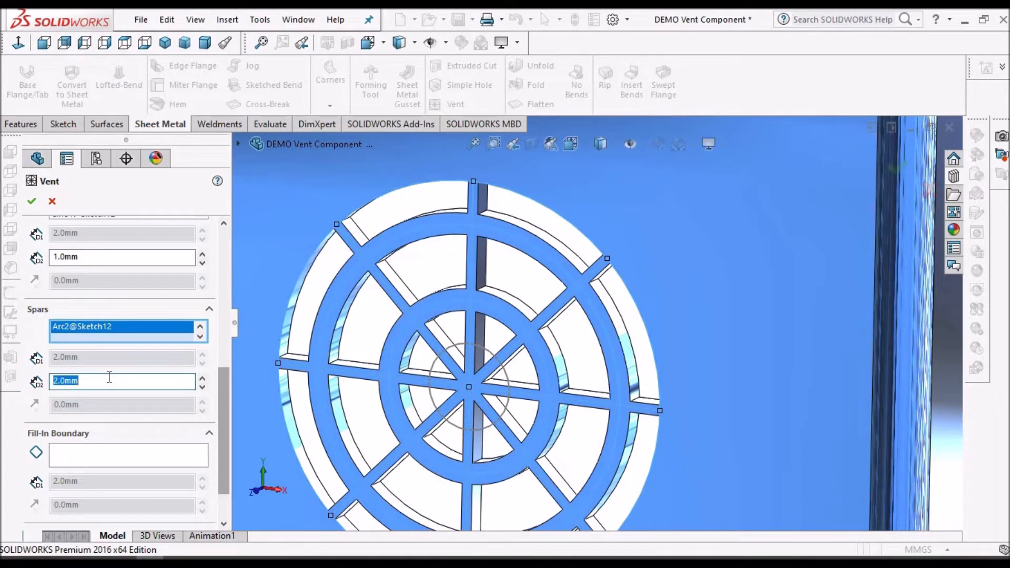
text(1)
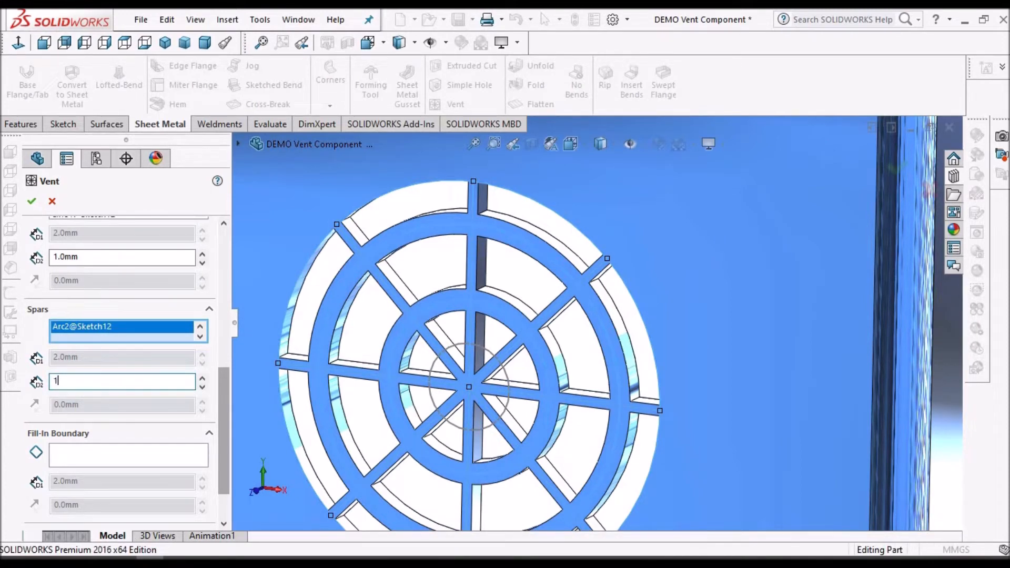
key(Return)
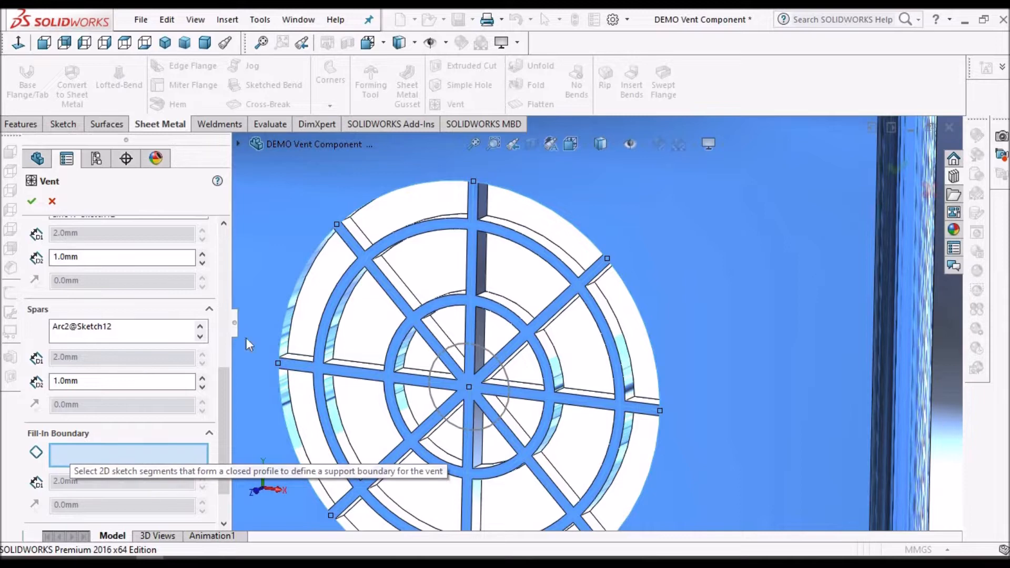
Step: Use the innermost circle as the vent's fill-in boundary and finish the Vent feature
click(509, 407)
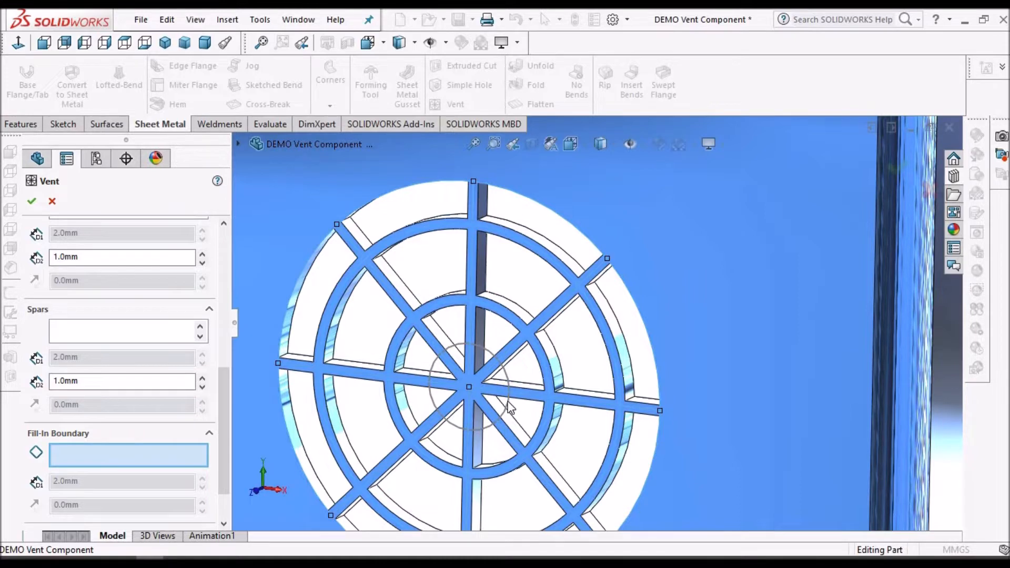
click(494, 387)
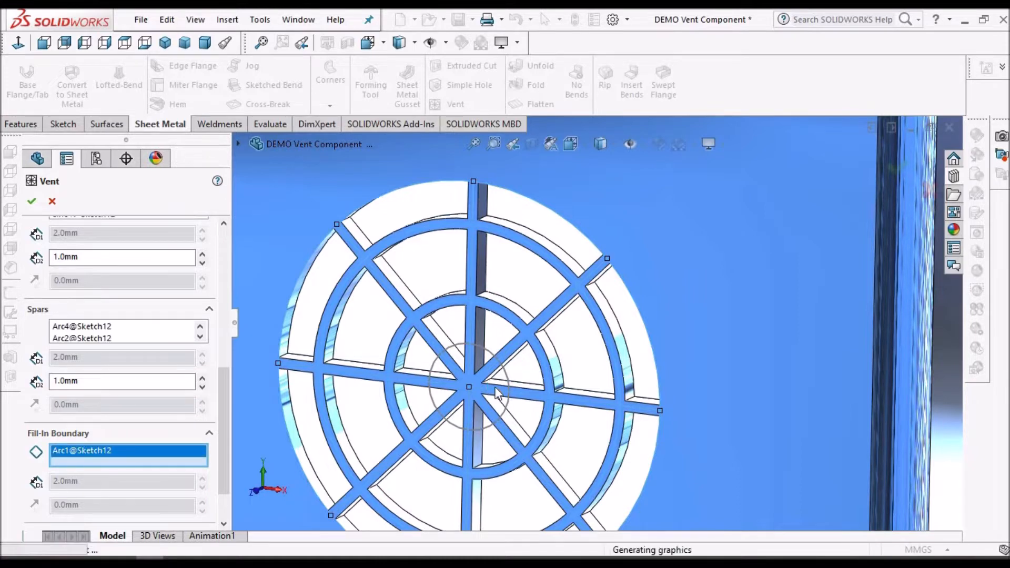
scroll(496, 386, up, 3)
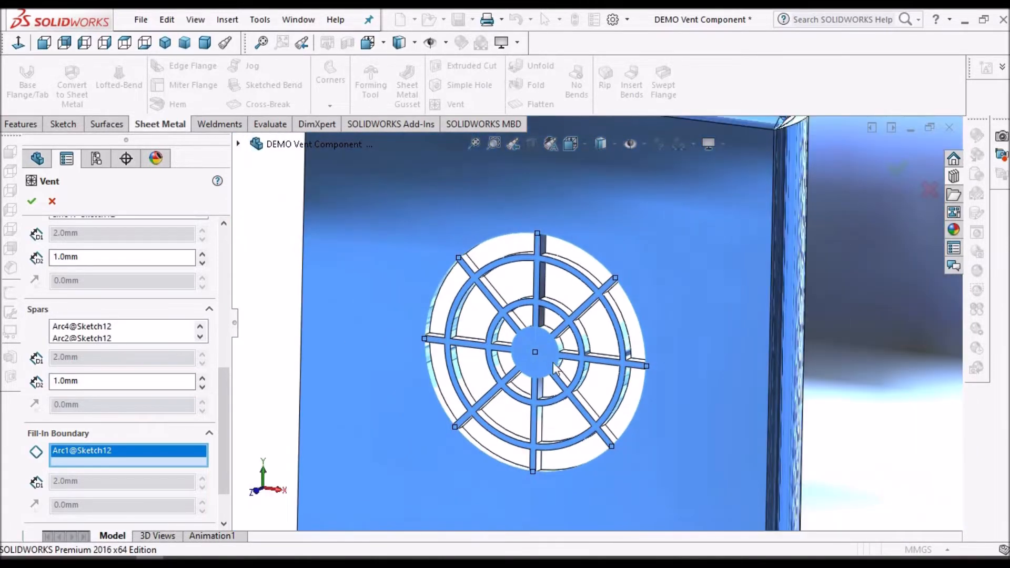
scroll(576, 331, up, 3)
click(32, 202)
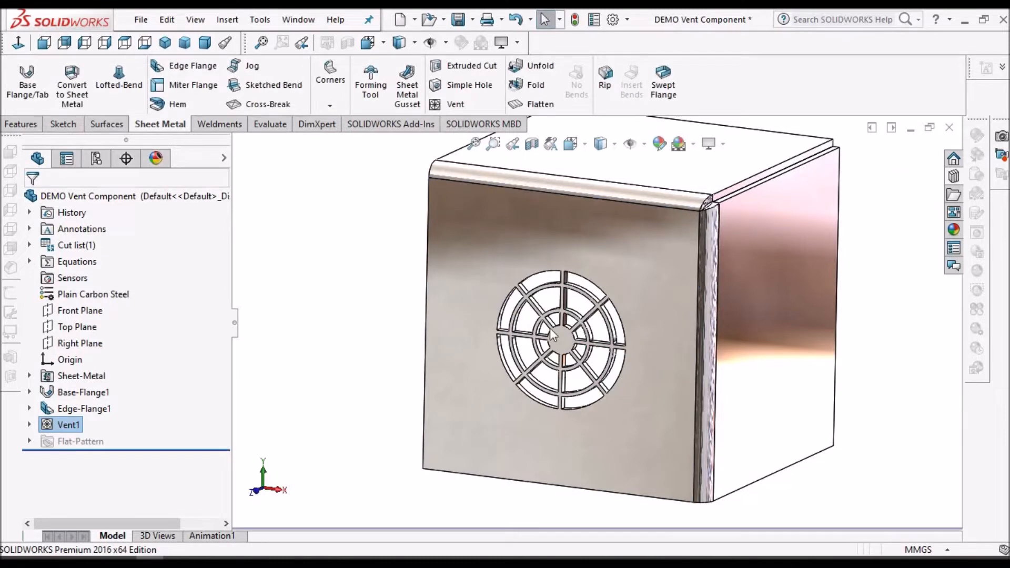
Step: Save the part with the finished vent and show it in the trimetric orientation
scroll(542, 330, down, 6)
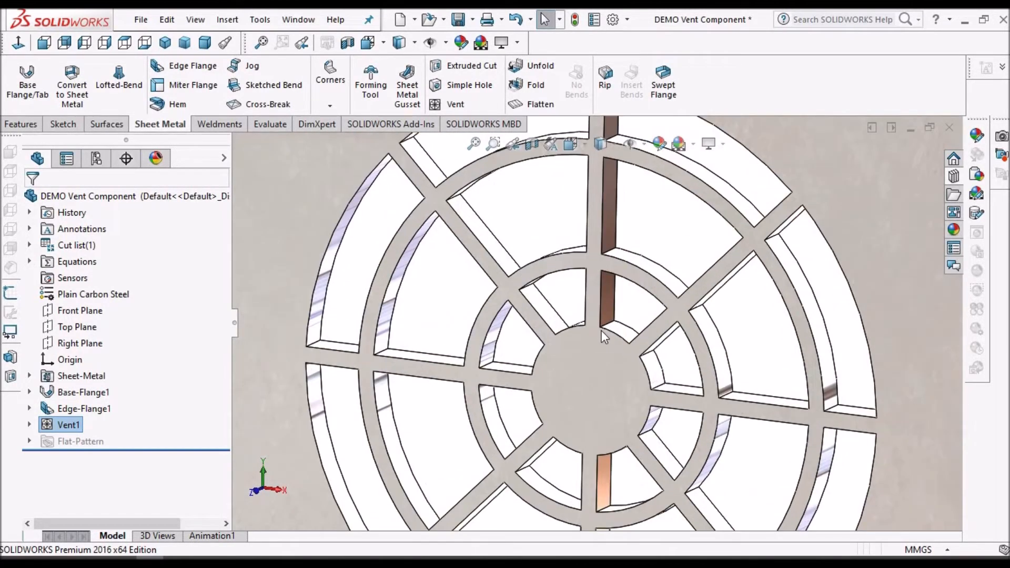
scroll(601, 330, up, 6)
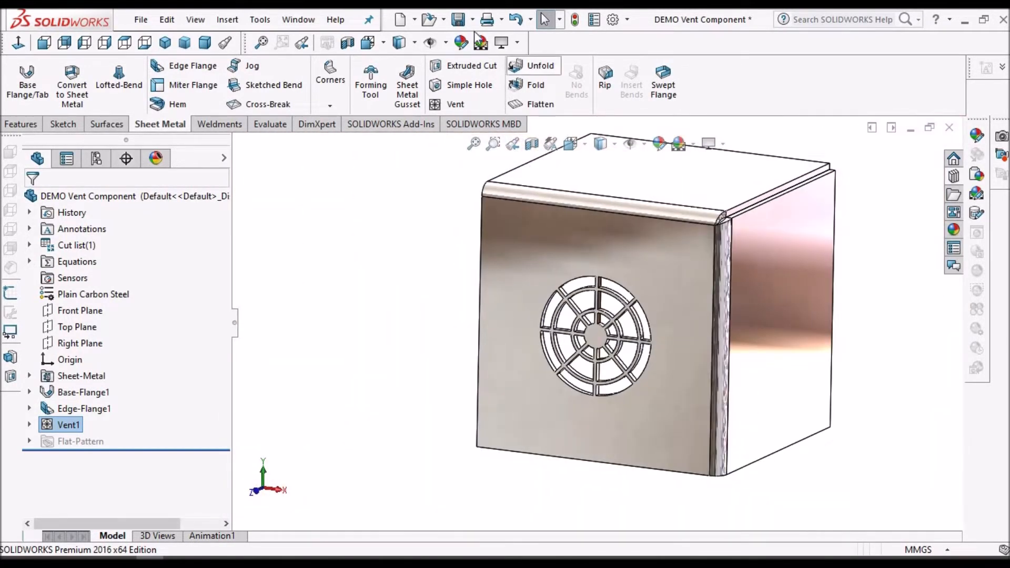
click(458, 20)
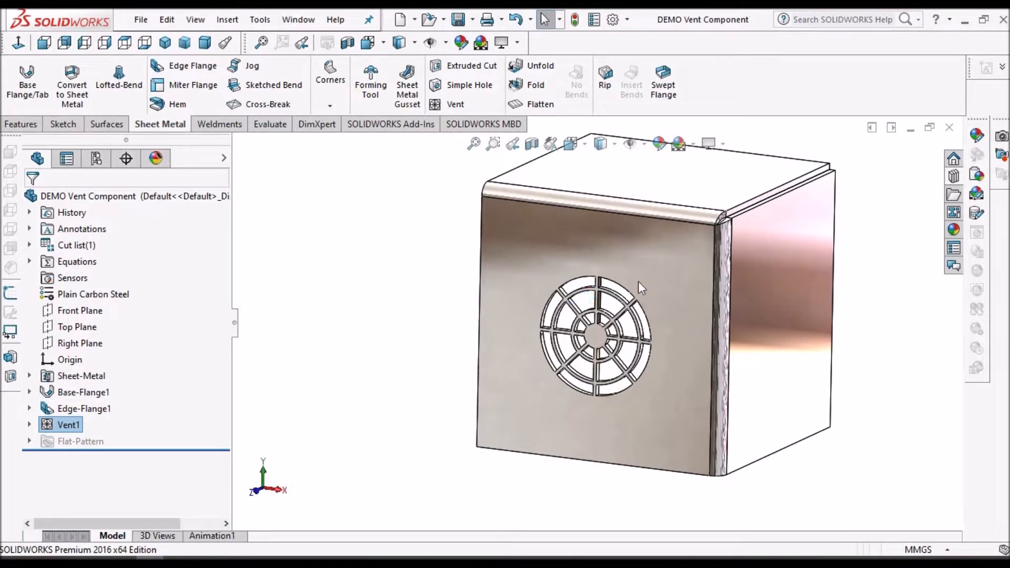
click(165, 42)
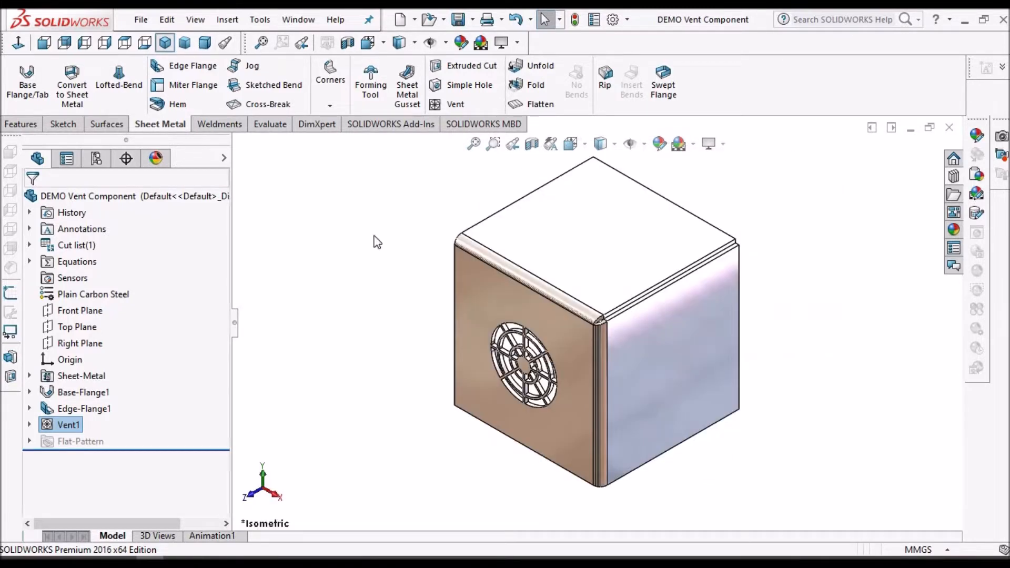
click(184, 42)
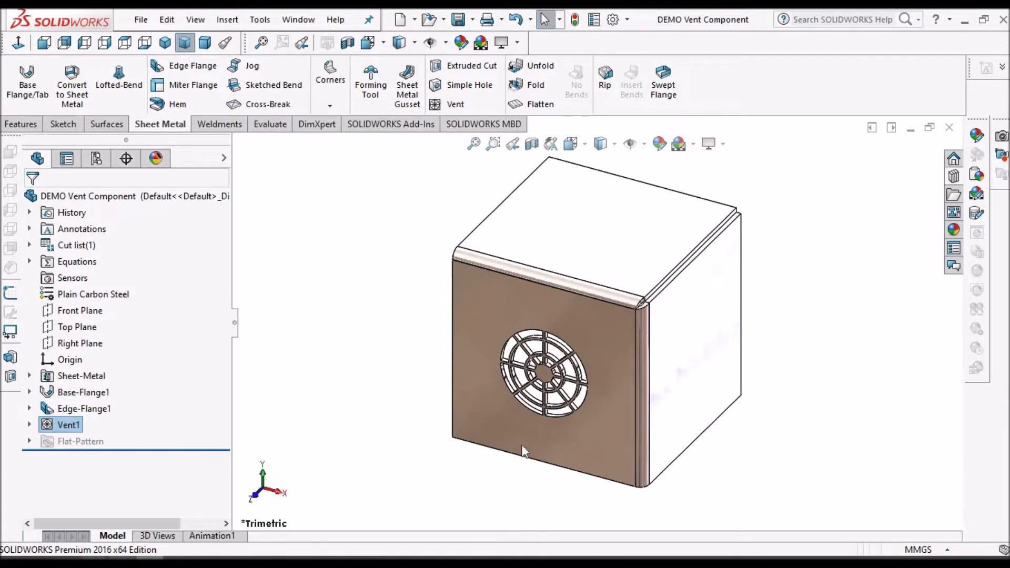
scroll(522, 451, down, 3)
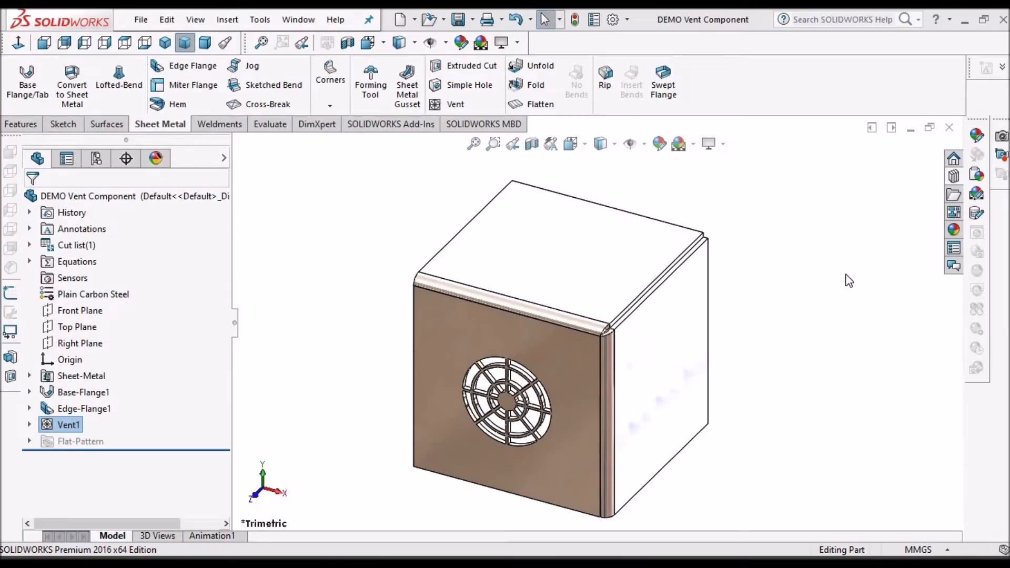
Step: Place the circular emboss forming tool from the Design Library's embosses folder on the box's top face and flip it outward
click(952, 179)
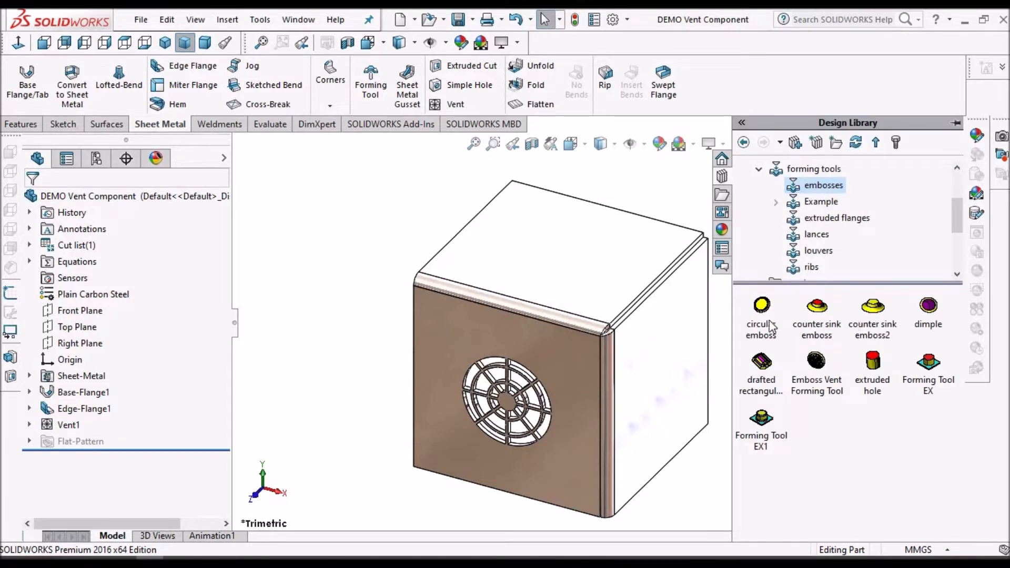
mouse_move(771, 327)
drag(771, 313, 554, 245)
drag(895, 252, 784, 273)
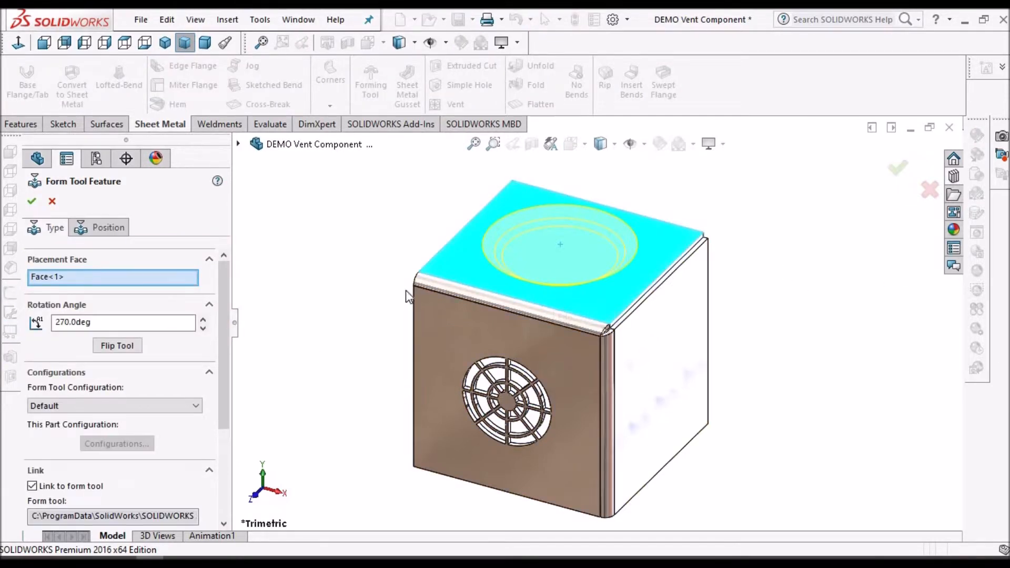
click(134, 352)
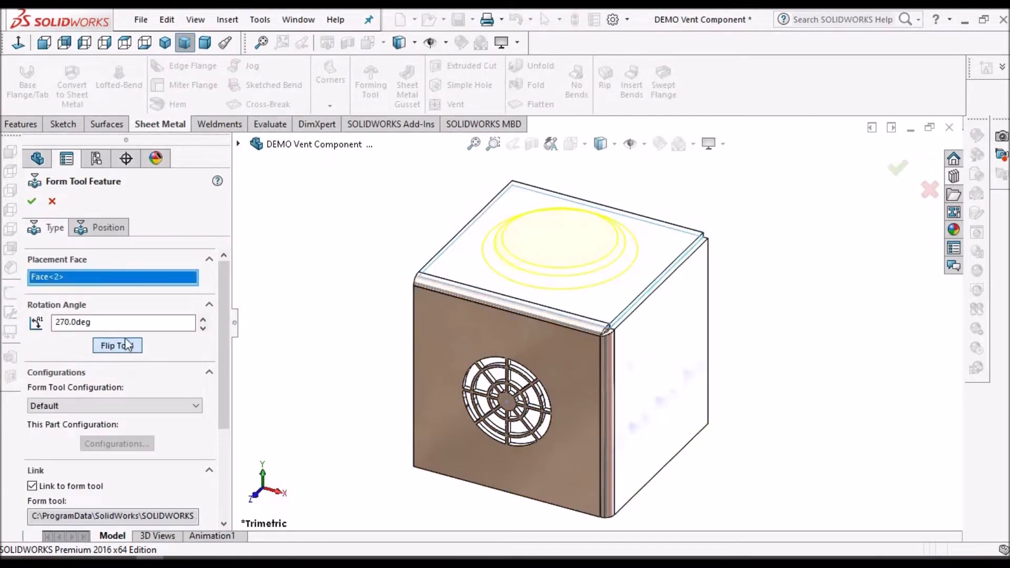
Step: In the emboss's position sketch, draw a diagonal construction line between opposite corners of the top face
click(105, 228)
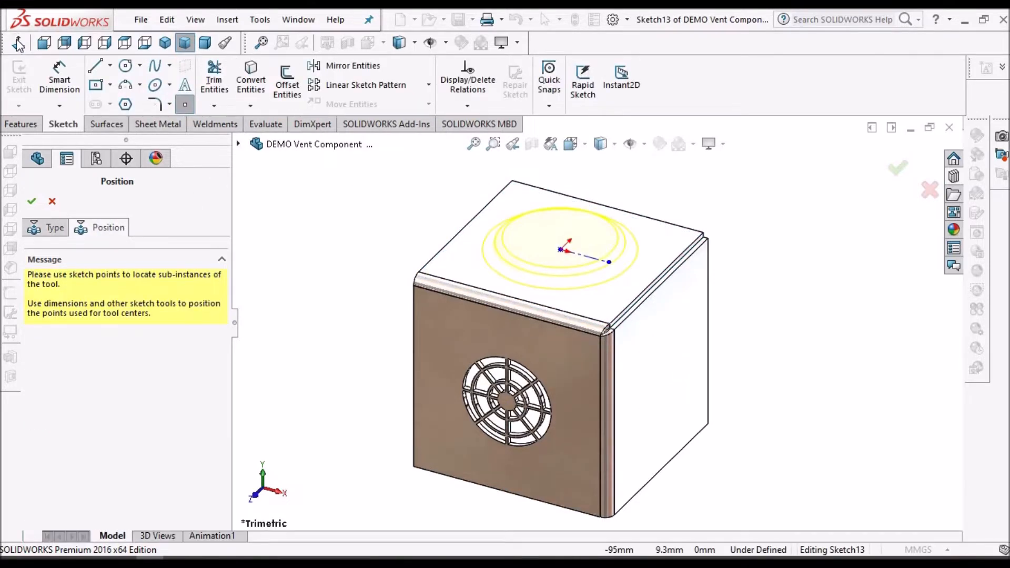
click(125, 42)
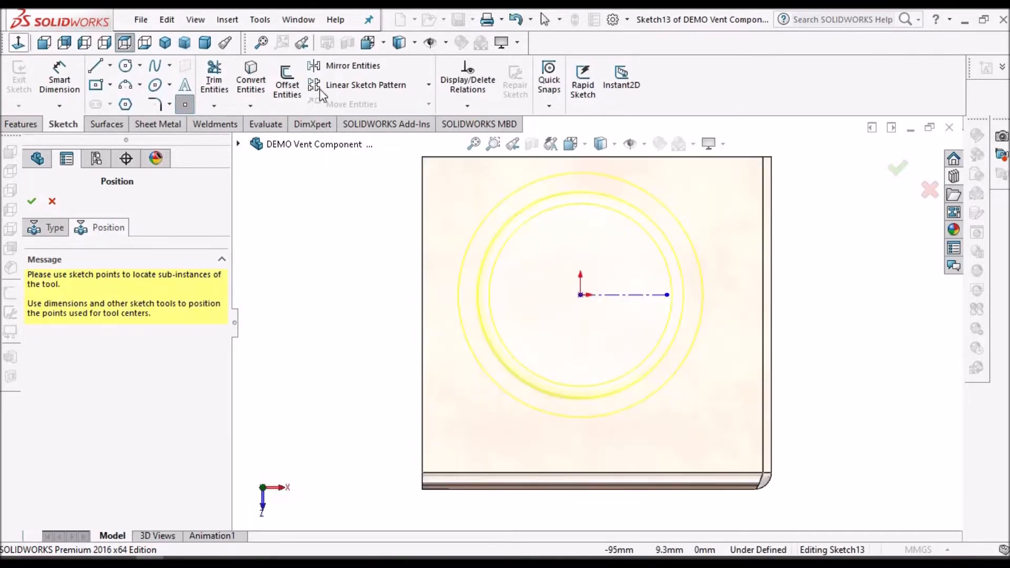
click(110, 65)
click(424, 471)
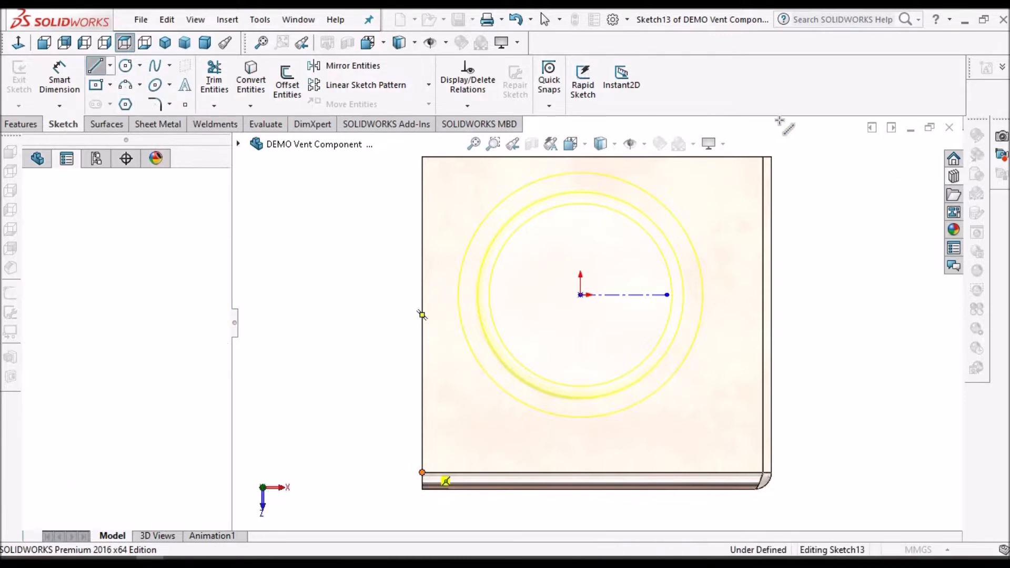
click(763, 157)
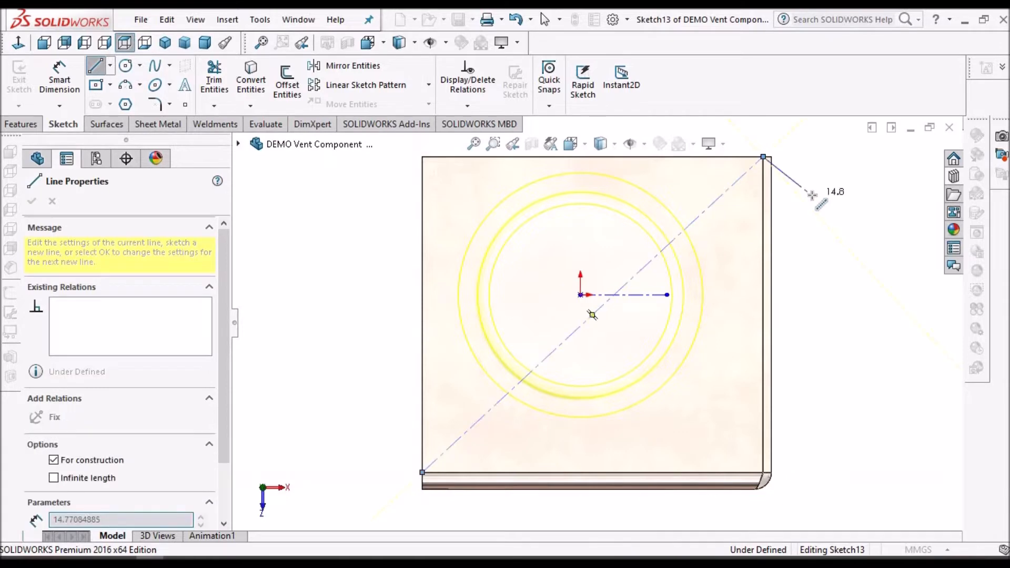
right_click(845, 215)
click(863, 232)
key(Escape)
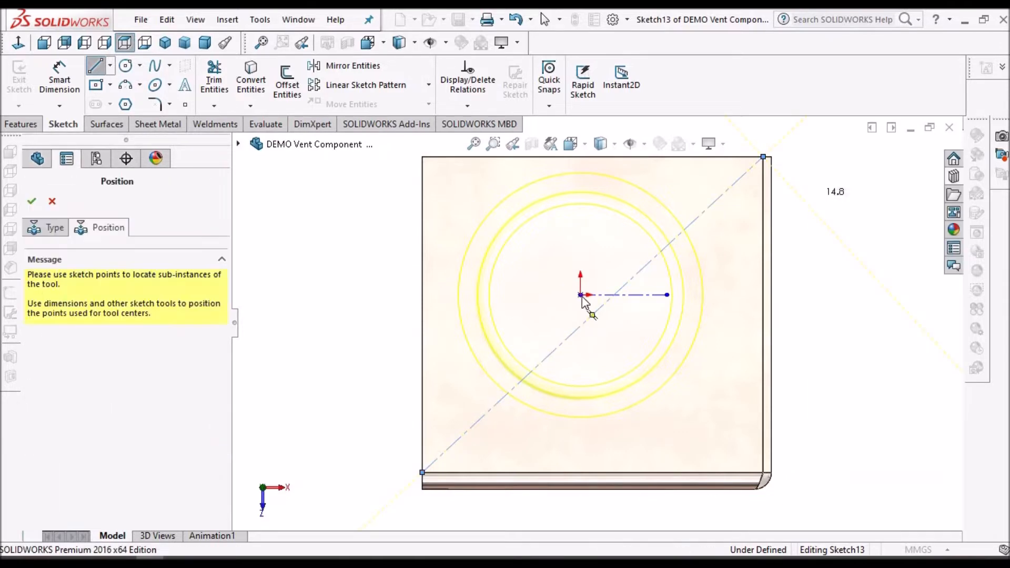
Step: Attach the emboss's center point to the midpoint of the diagonal and finish the form tool feature
mouse_move(580, 294)
mouse_down()
mouse_move(575, 315)
mouse_move(607, 326)
mouse_up()
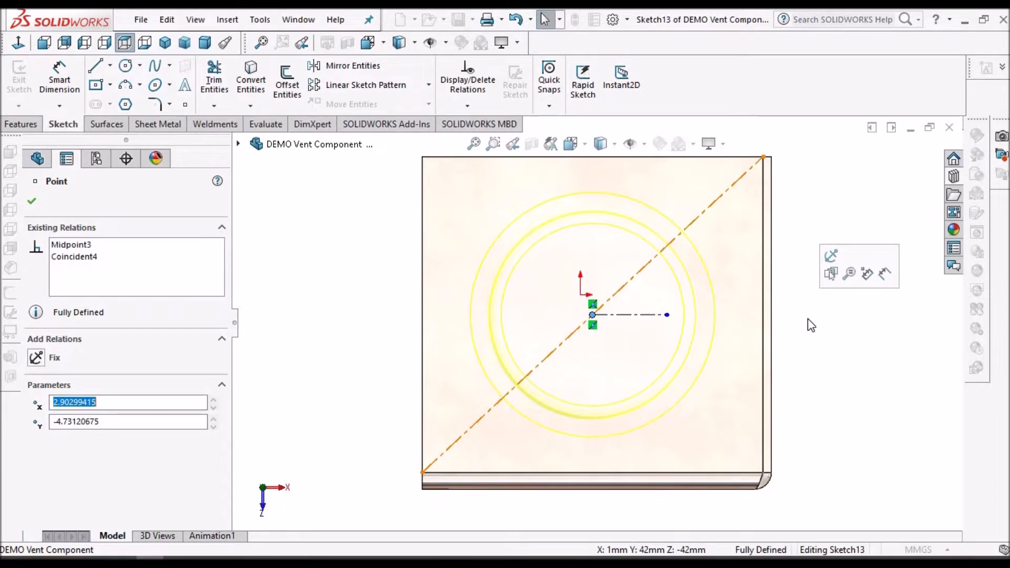
click(850, 283)
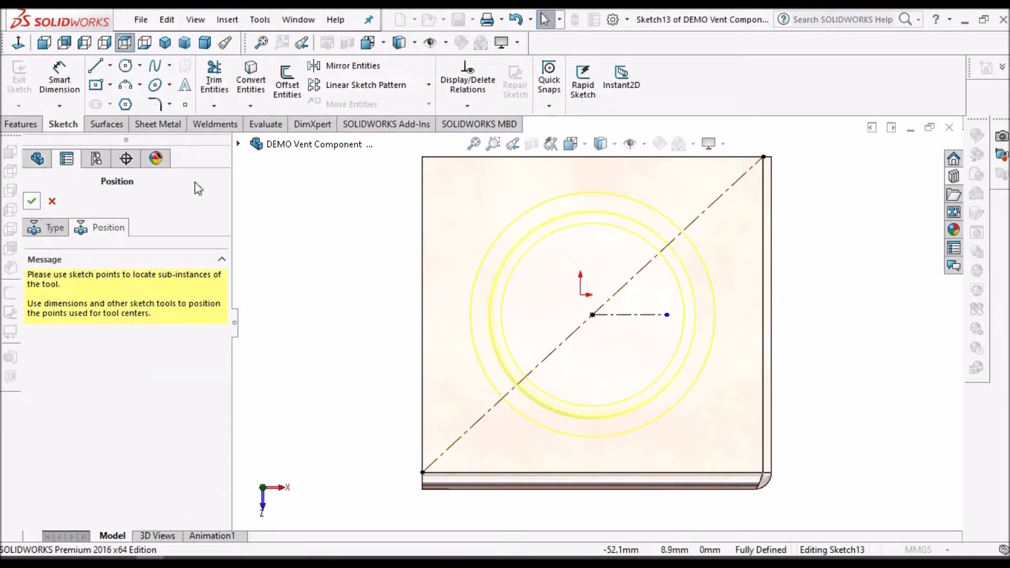
key(Return)
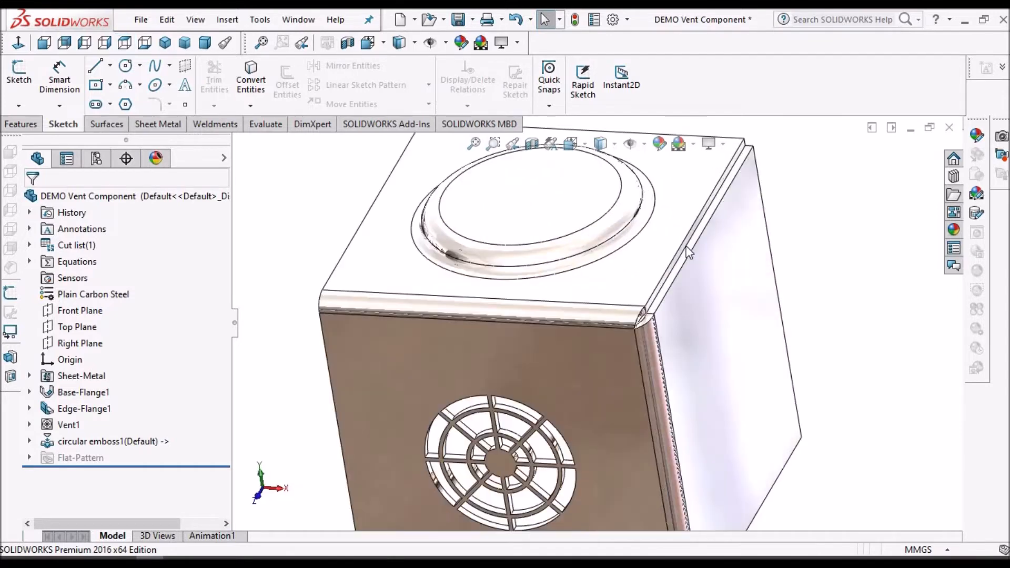
Step: Save the part with the circular emboss on its top face
click(458, 20)
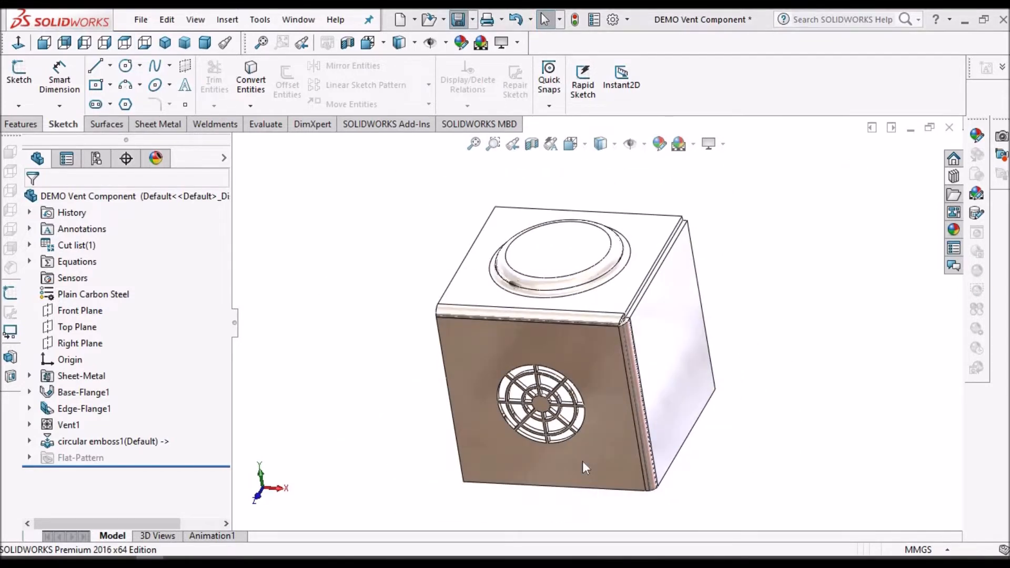
click(457, 225)
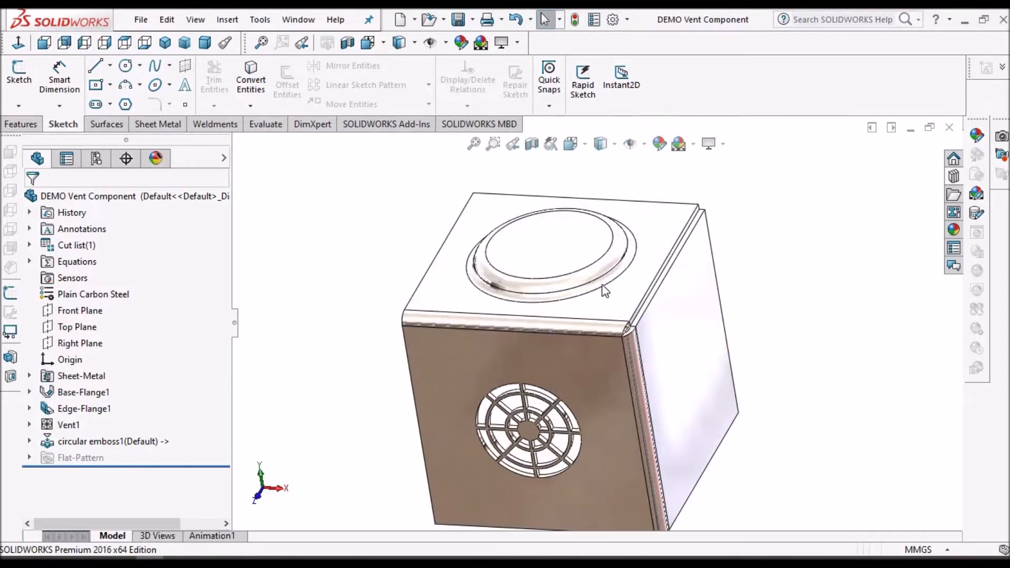
click(560, 242)
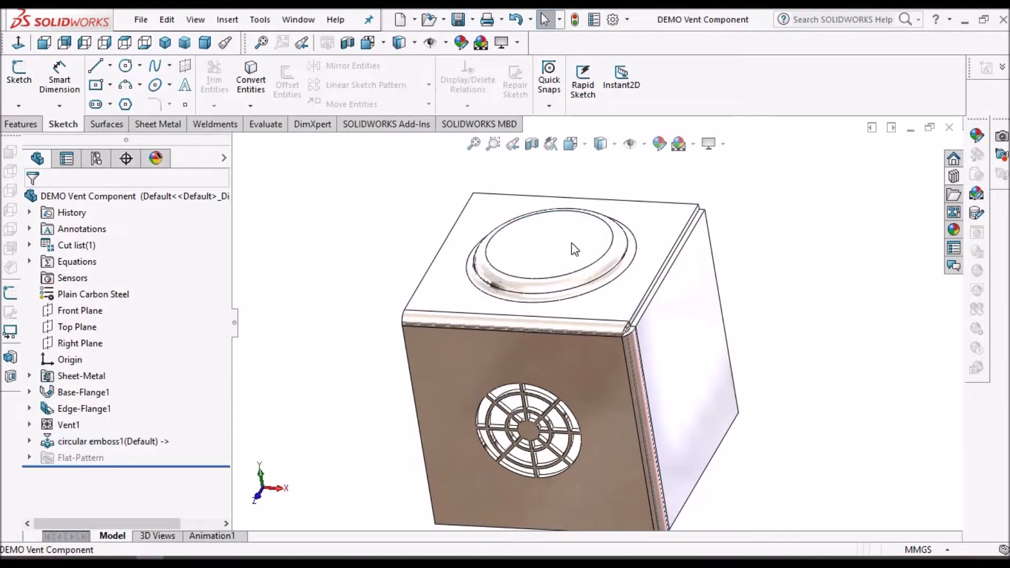
click(571, 242)
click(314, 282)
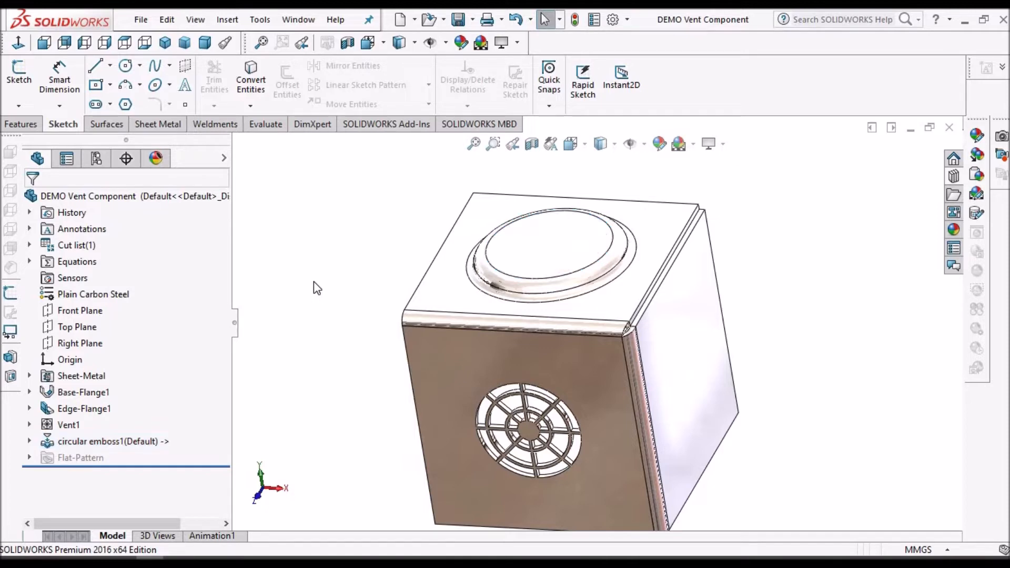
Step: Copy all circles, lines and dimensions of the vent's sketch, leave the sketch and show the part in isometric orientation
click(29, 424)
click(80, 442)
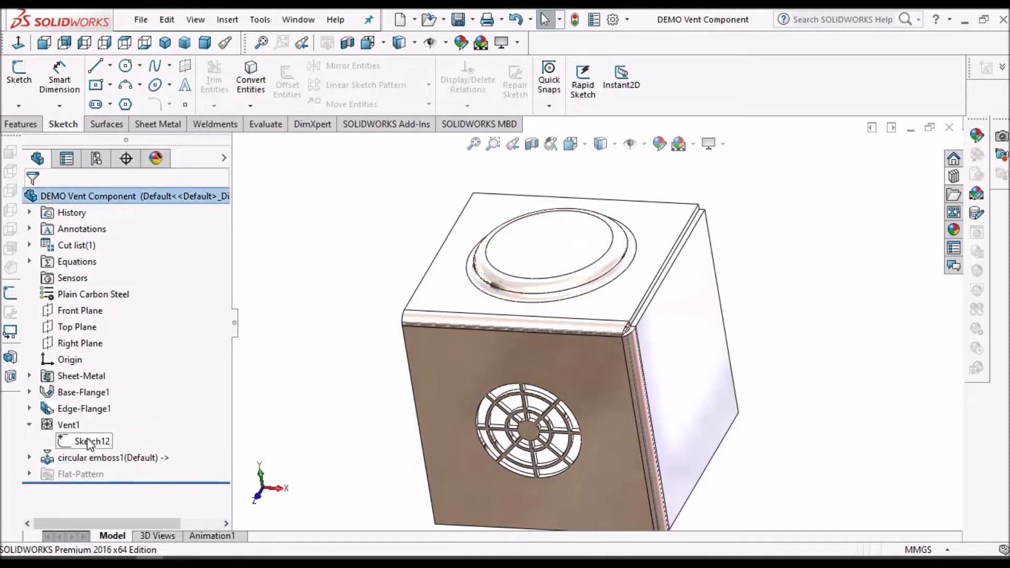
click(105, 404)
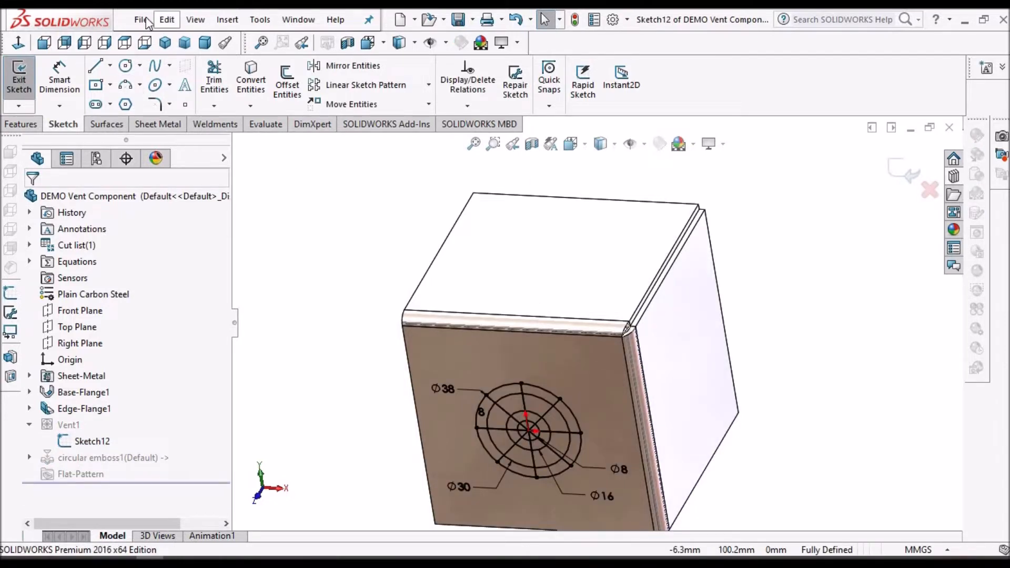
click(21, 43)
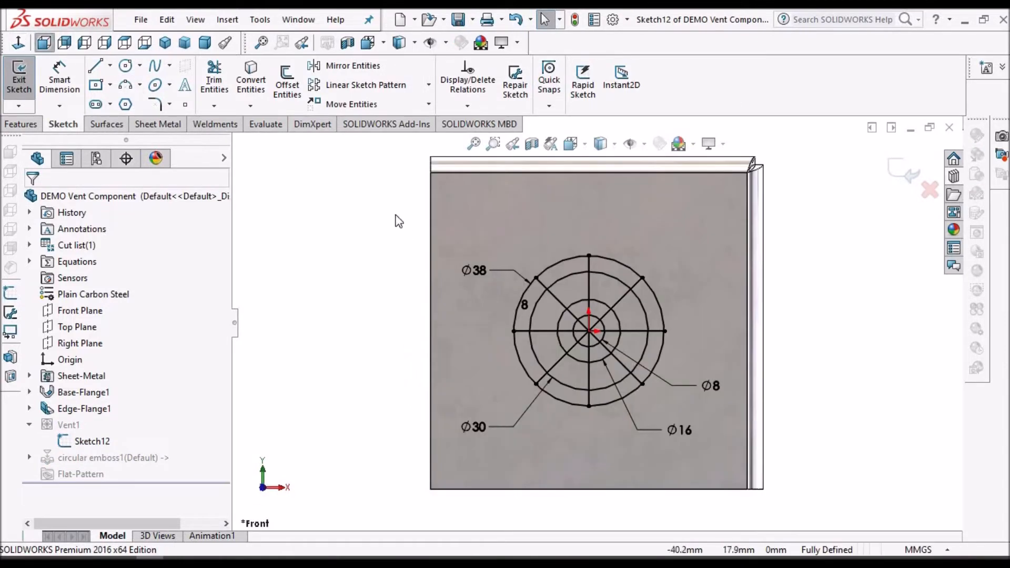
drag(383, 202, 786, 455)
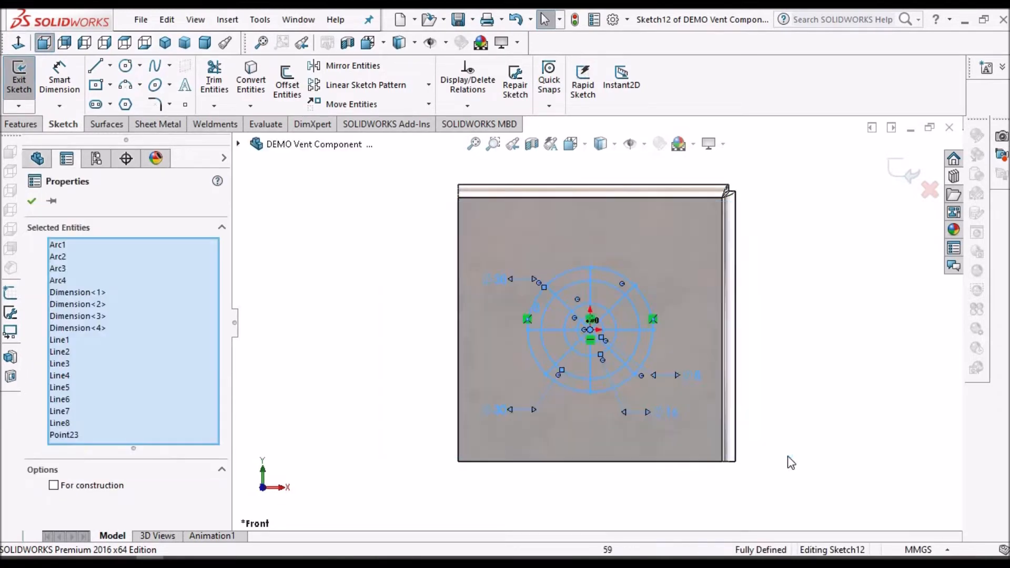
click(167, 20)
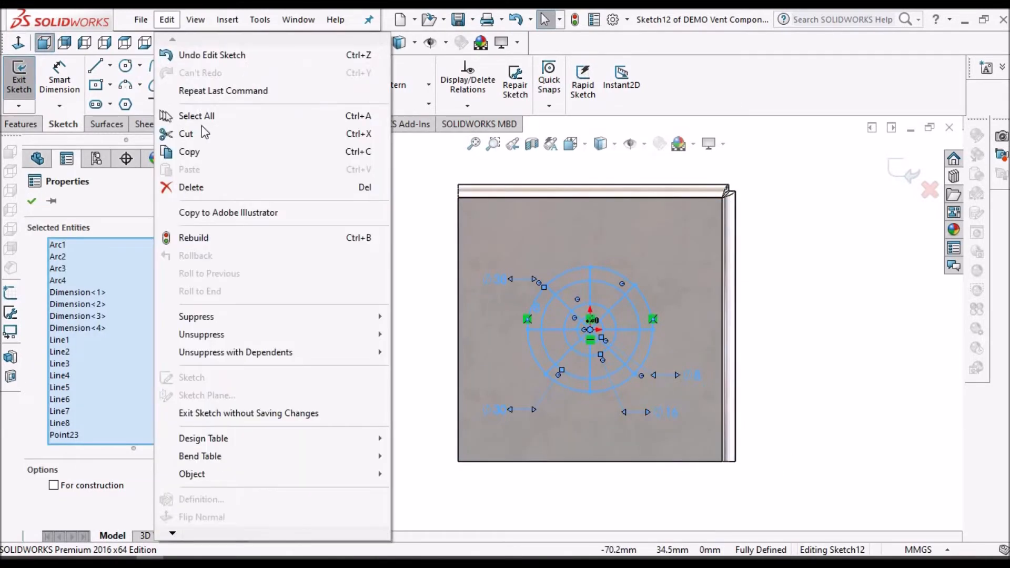
click(190, 157)
click(316, 223)
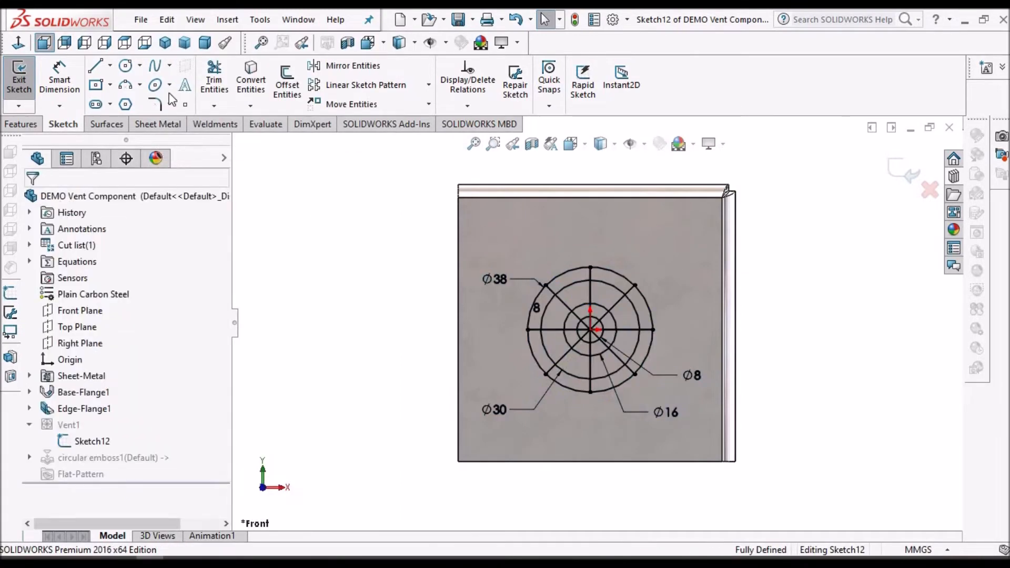
click(901, 169)
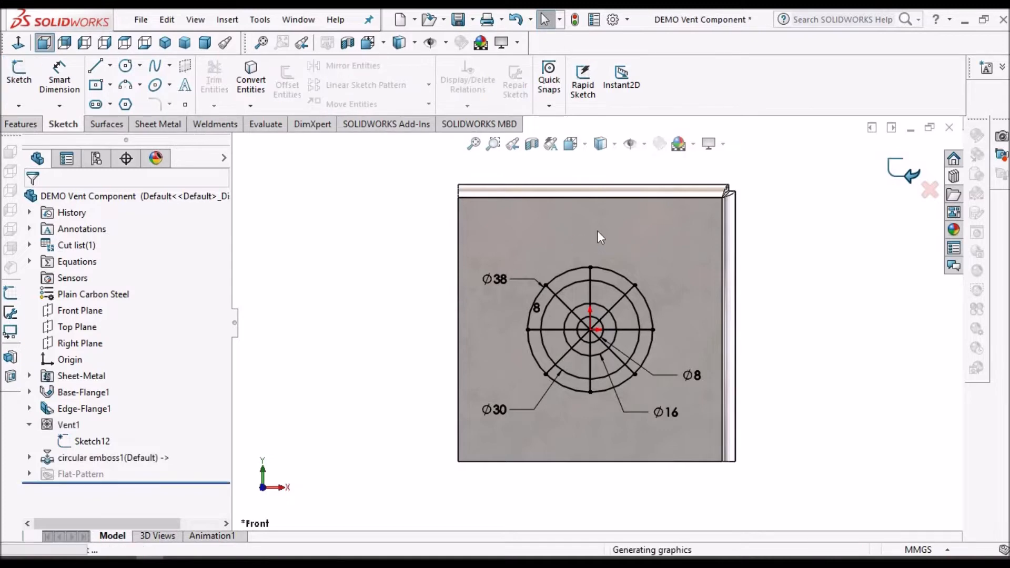
key(ctrl+7)
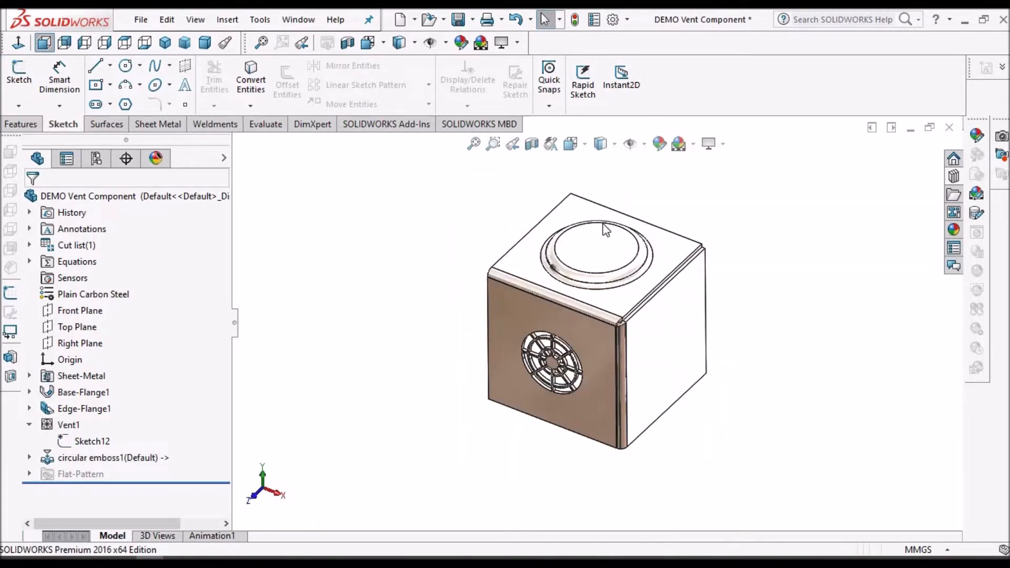
Step: Start a sketch on the flat circular top of the emboss and paste the copied vent entities into it
click(590, 274)
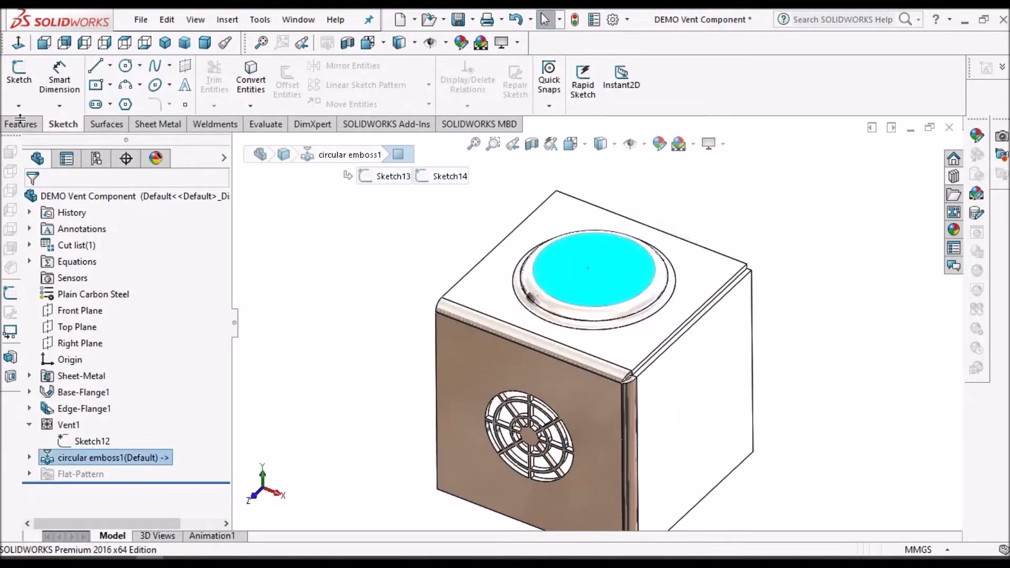
click(18, 79)
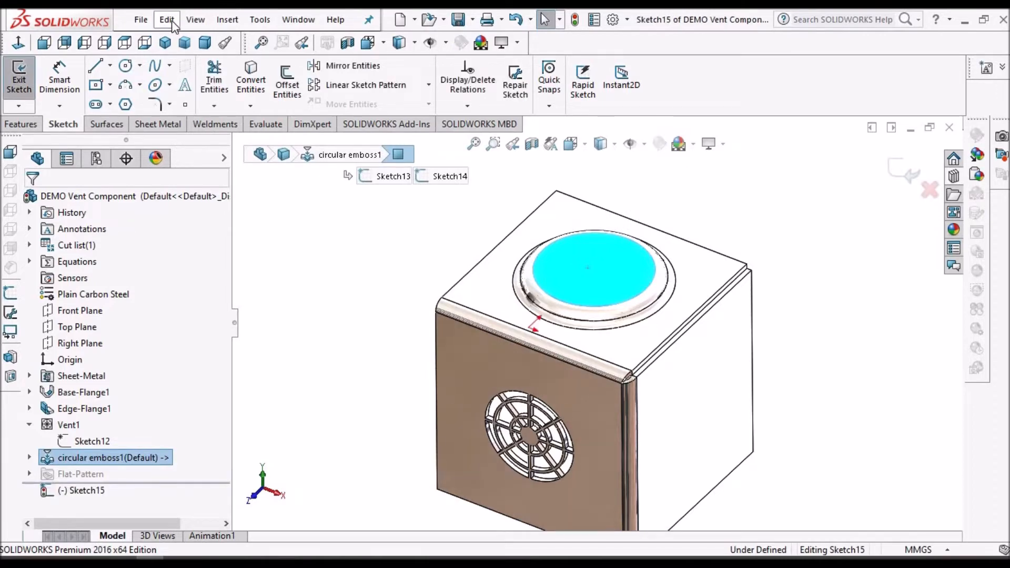
click(167, 19)
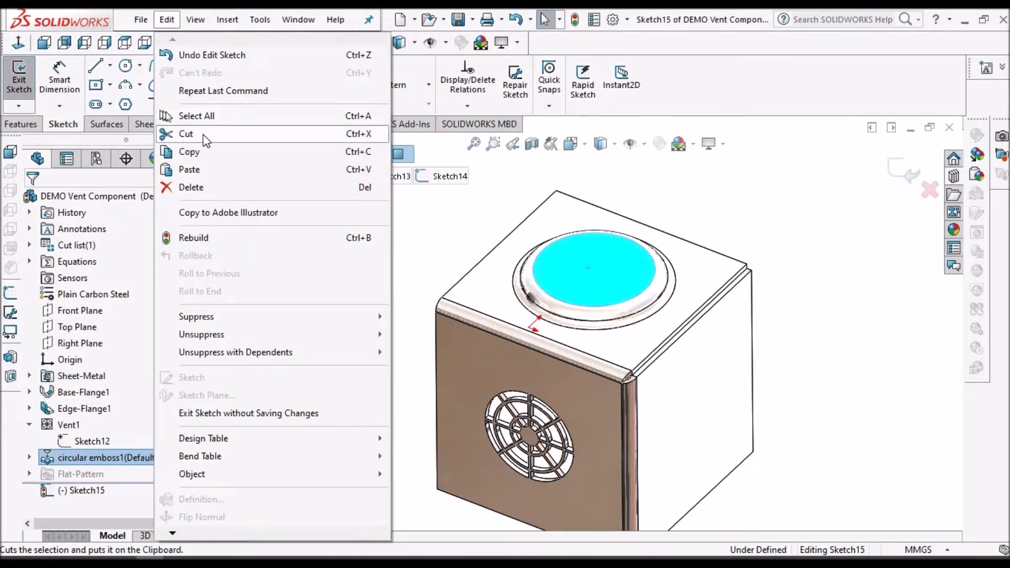
click(19, 45)
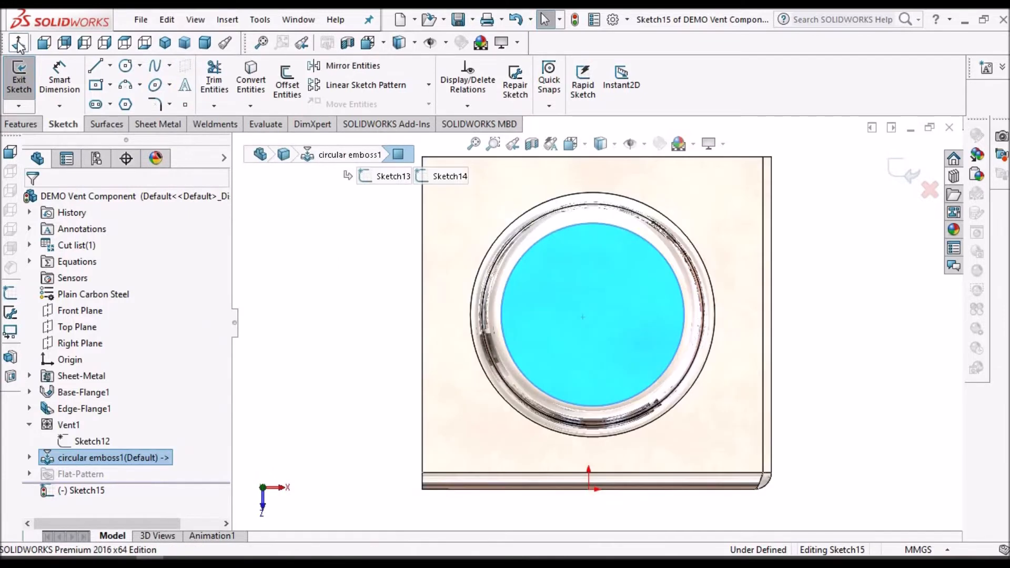
click(167, 20)
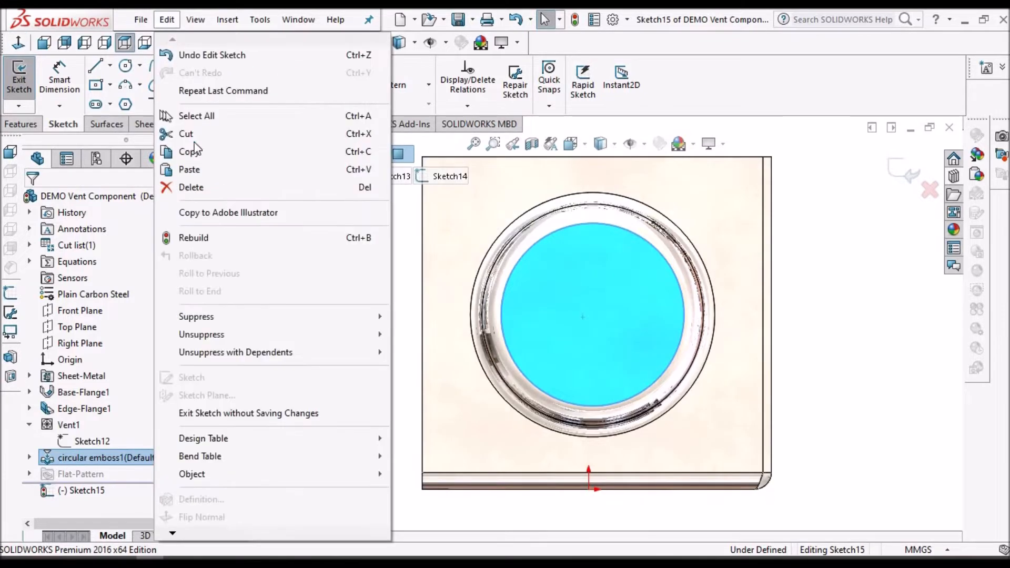
click(188, 151)
click(802, 317)
key(ctrl+v)
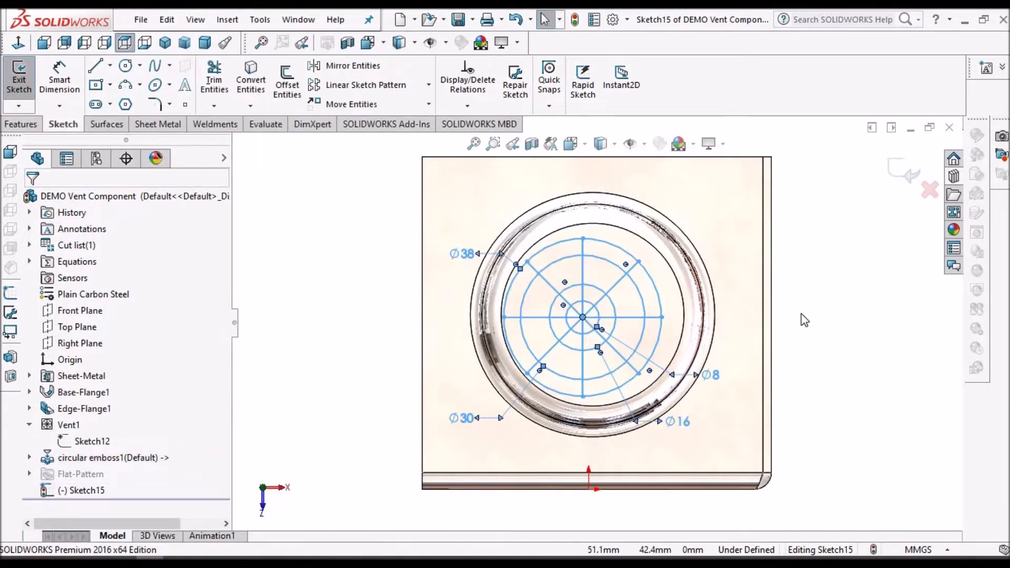
key(f)
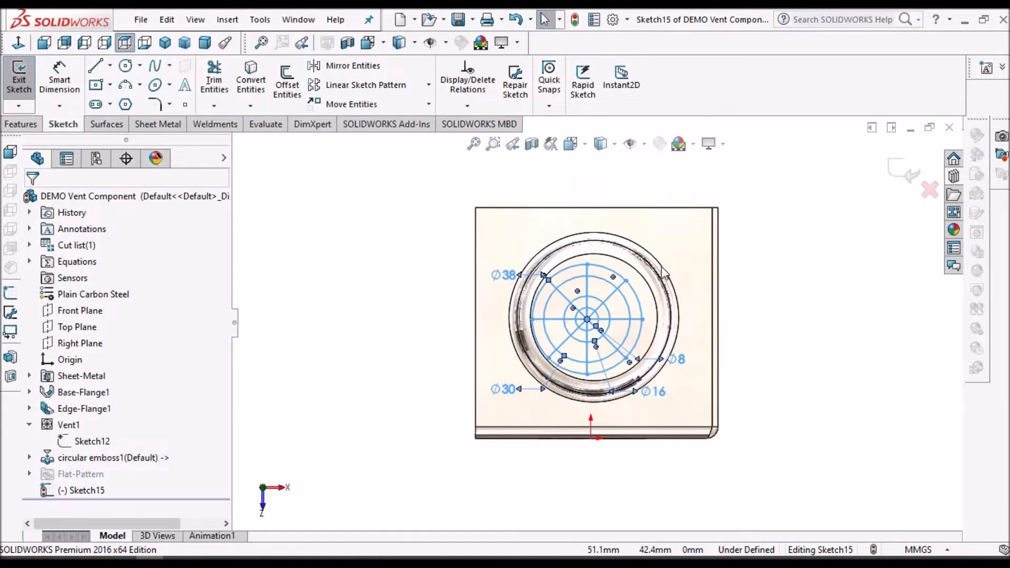
Step: Move the pasted vent entities from their common center to an empty area beside the part, without keeping relations
click(426, 105)
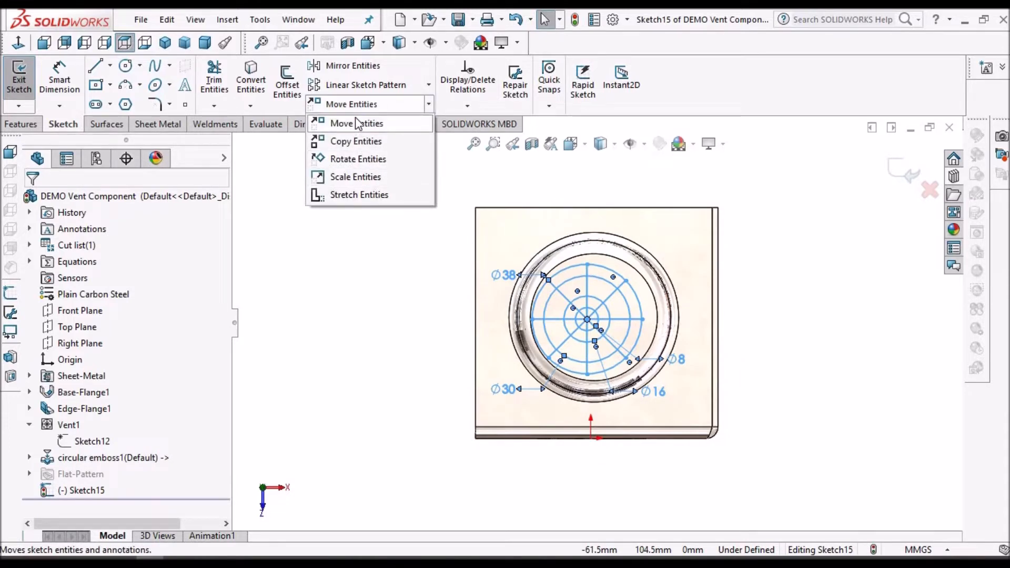
click(356, 123)
click(587, 318)
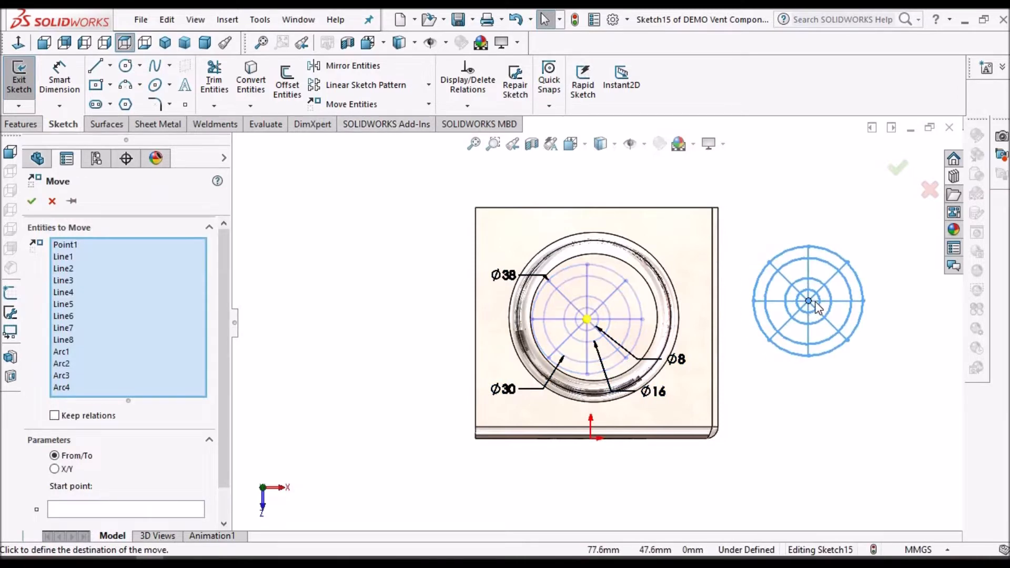
click(815, 301)
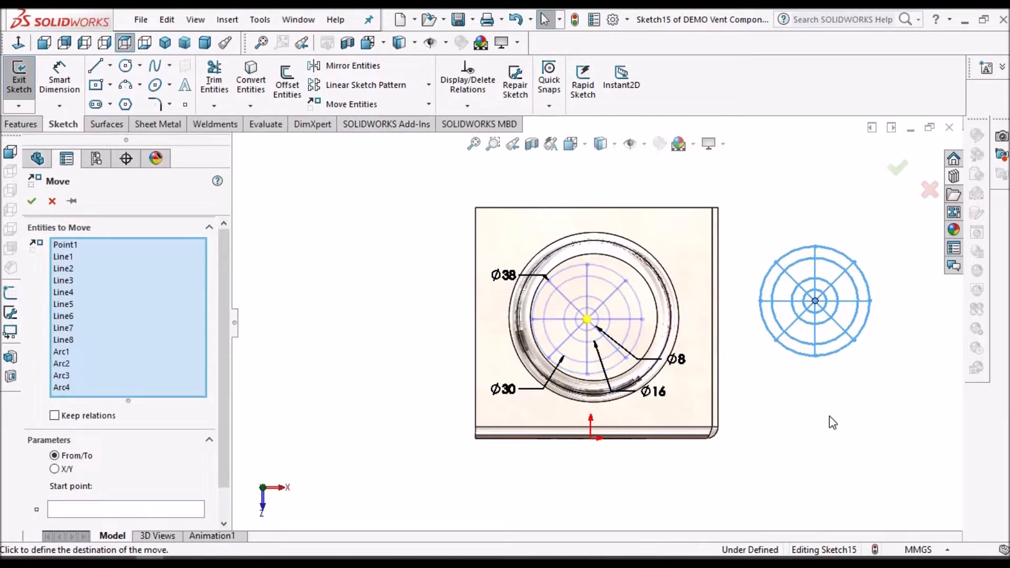
Step: Display the part in wireframe and convert the innermost circular edge of the emboss into the sketch
click(614, 143)
click(603, 252)
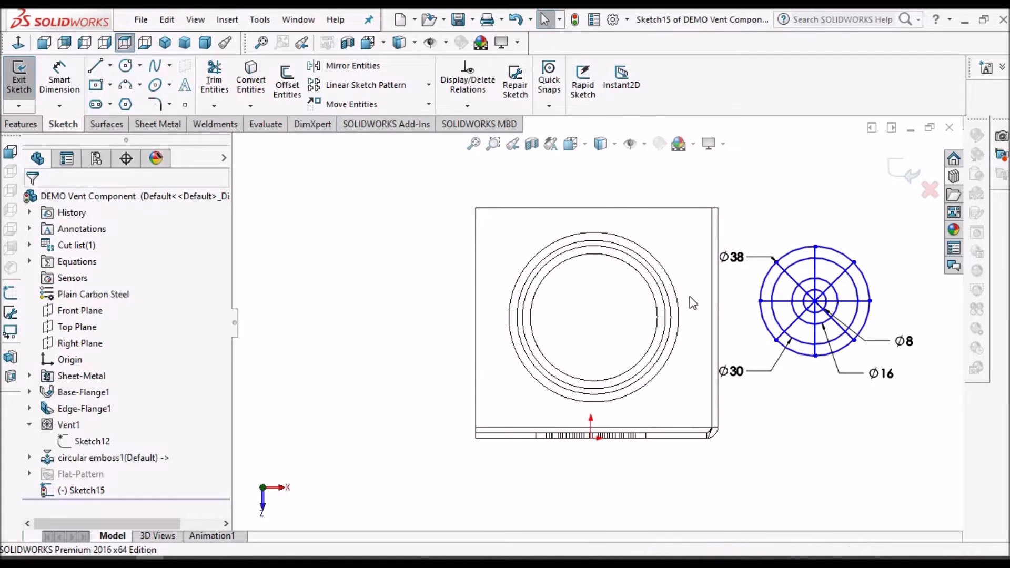
scroll(693, 303, down, 2)
click(603, 262)
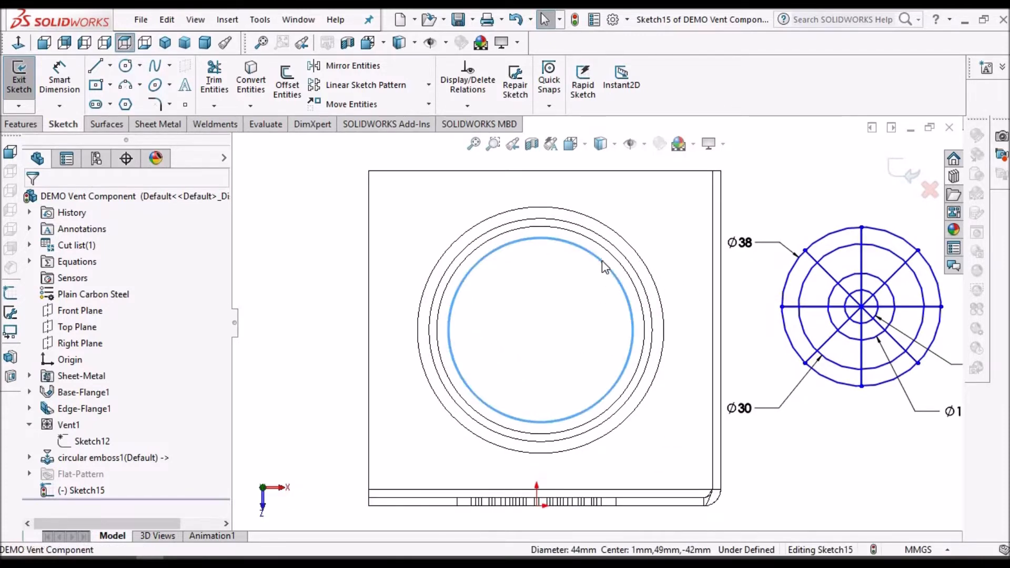
click(252, 79)
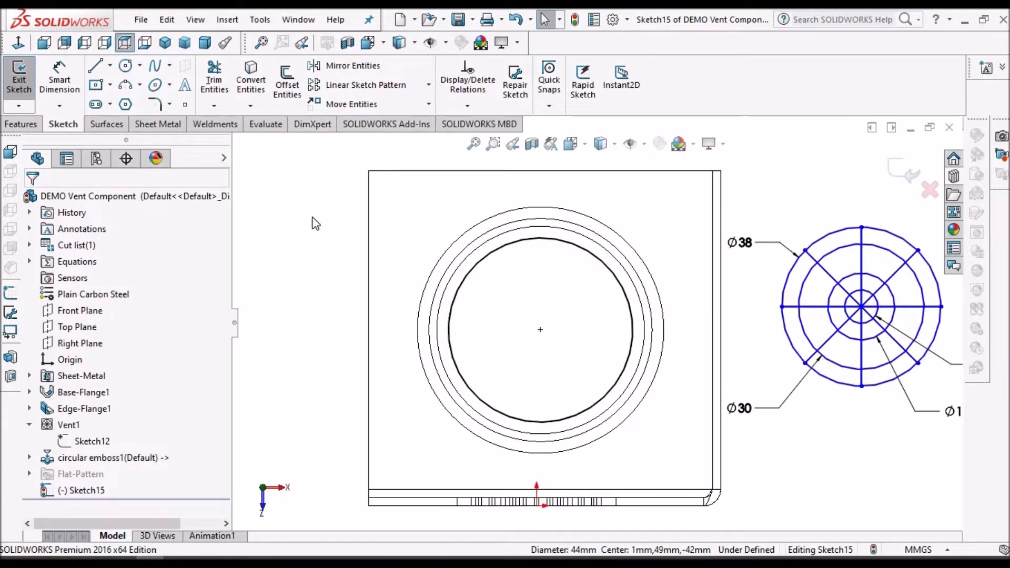
Step: Turn the converted emboss circle into construction geometry
click(520, 241)
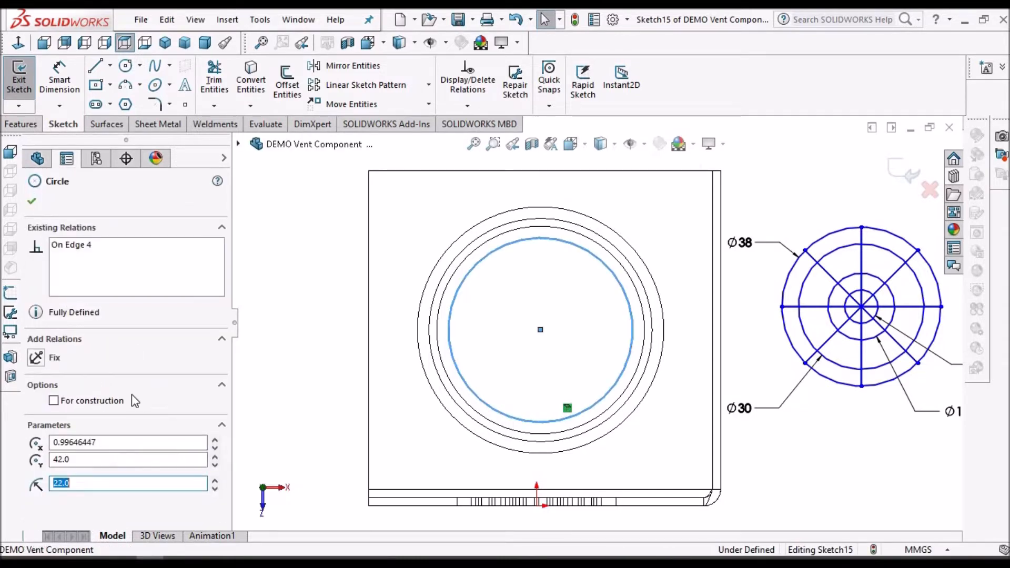
click(54, 401)
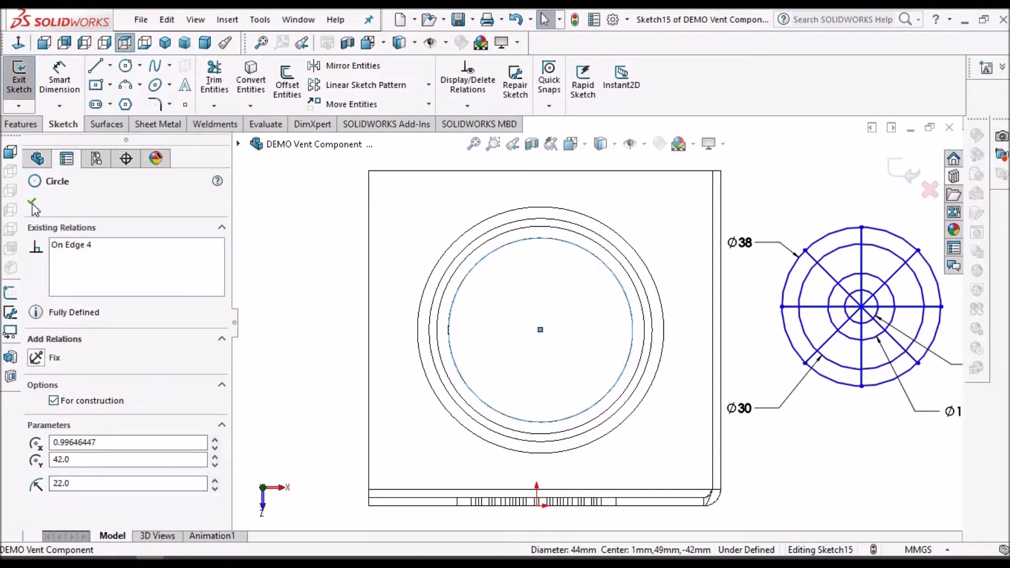
click(298, 279)
key(z)
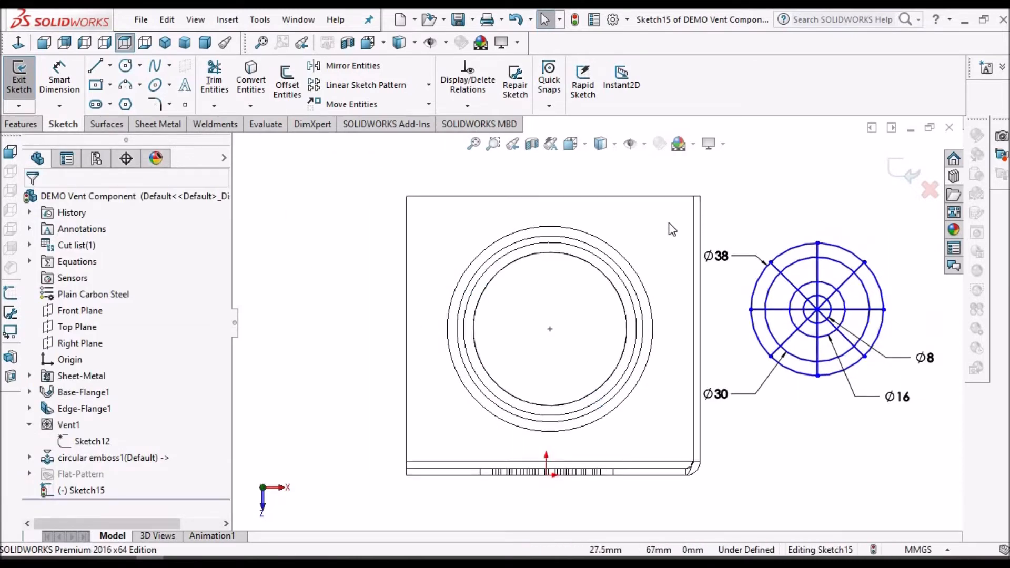
Step: Move all the vent entities from their common center onto the center of the construction circle, without keeping relations
drag(675, 215, 909, 440)
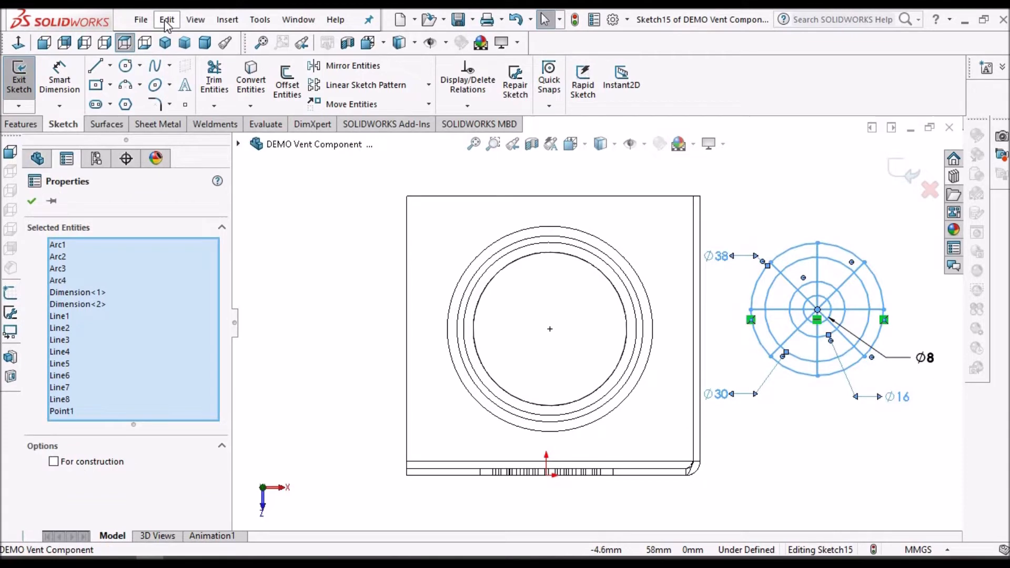
click(390, 108)
click(817, 311)
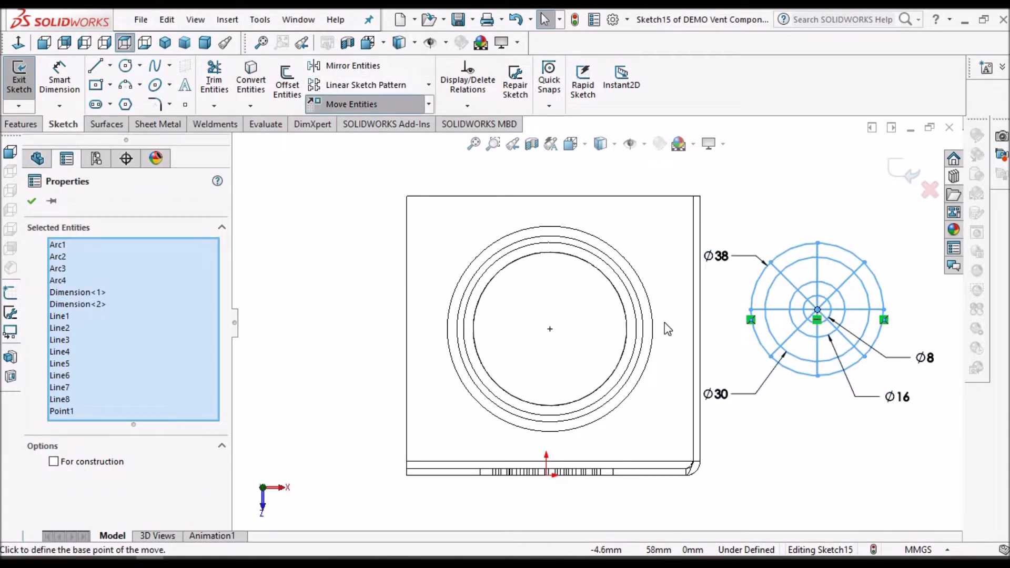
scroll(551, 330, up, 1)
scroll(551, 330, up, 5)
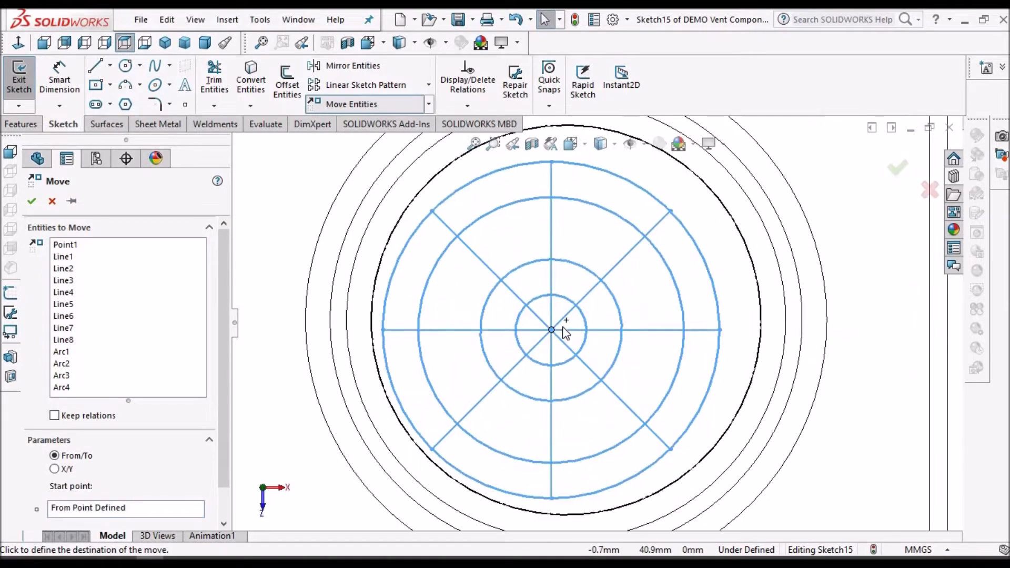
click(571, 318)
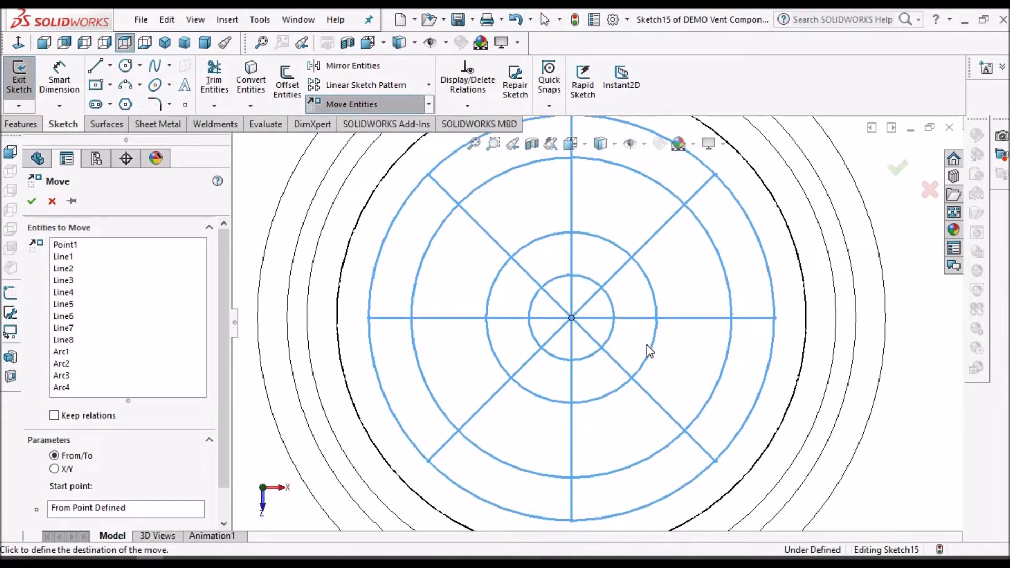
scroll(707, 231, up, 3)
scroll(710, 240, up, 3)
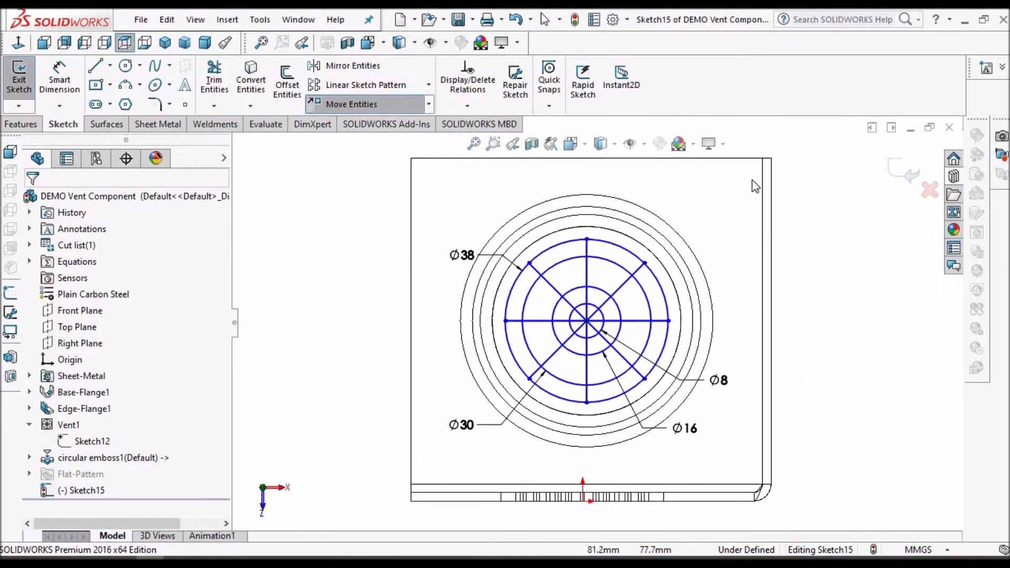
key(Escape)
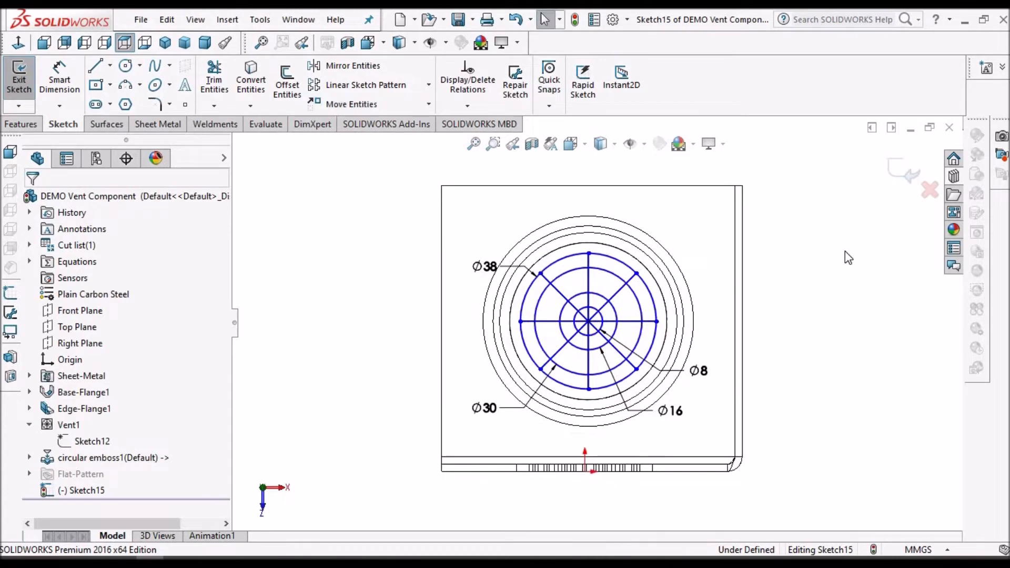
Step: Display the part shaded with edges, leave the sketch and turn the part to an angled 3D view of the emboss
click(613, 144)
click(603, 165)
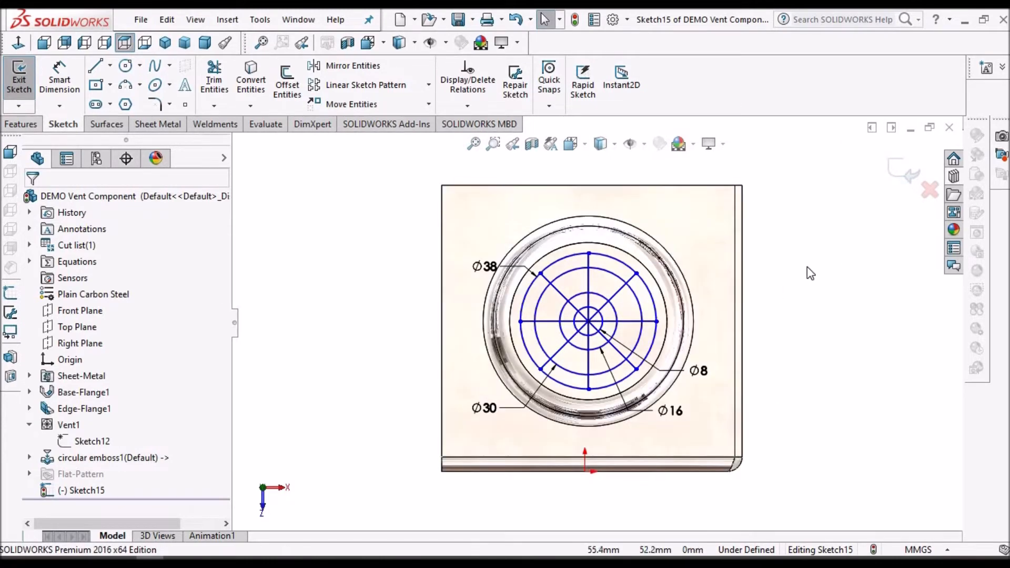
click(907, 171)
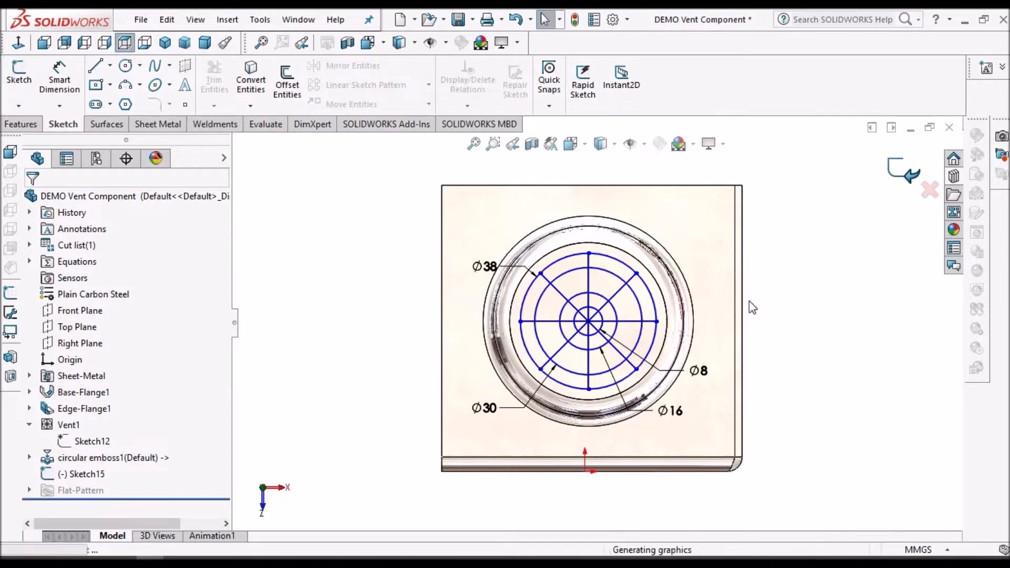
click(204, 42)
scroll(596, 206, down, 6)
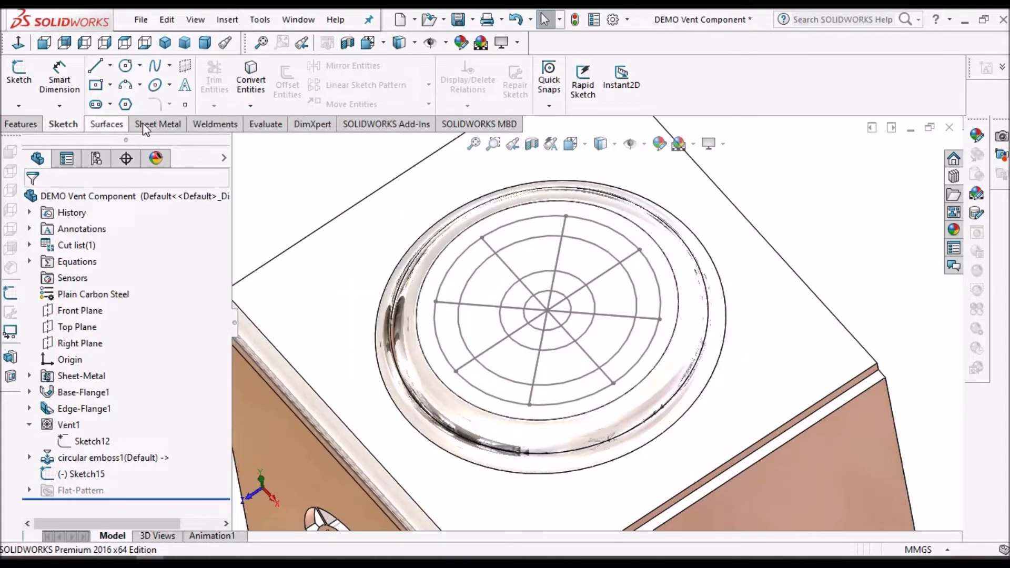
Step: Start a Vent on the flat top of the emboss with the outermost sketch circle as its boundary
click(159, 124)
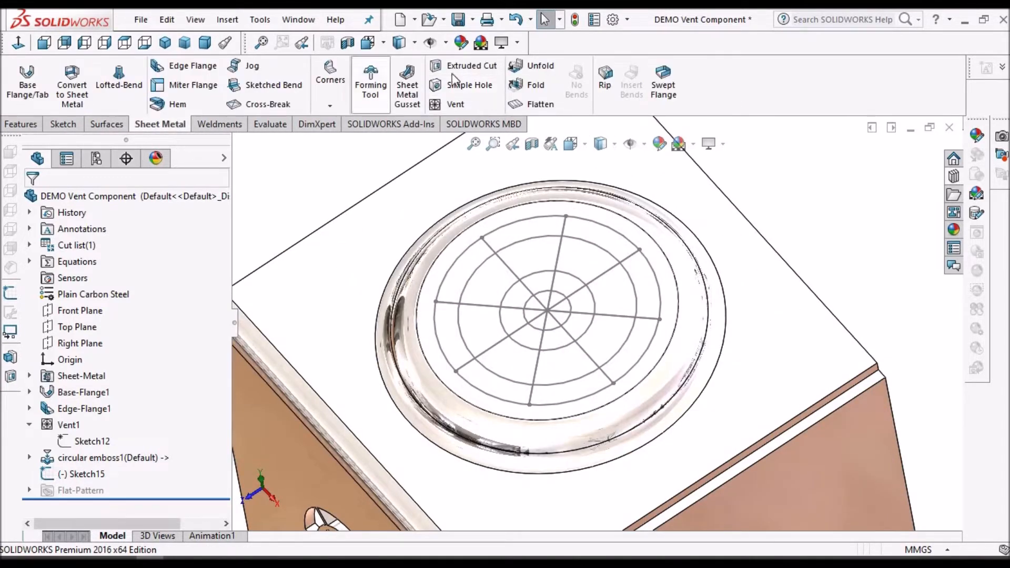
click(451, 104)
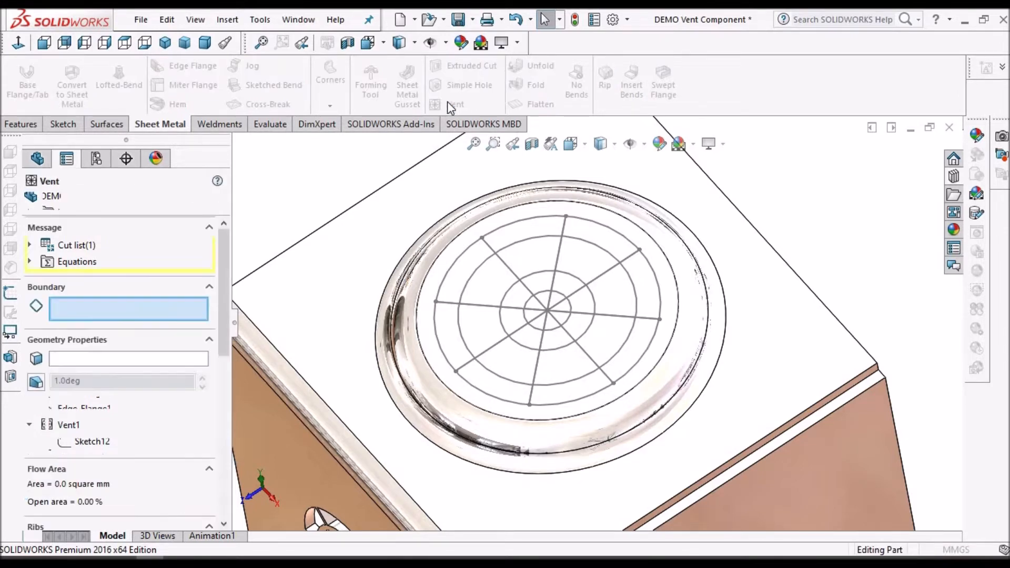
click(620, 236)
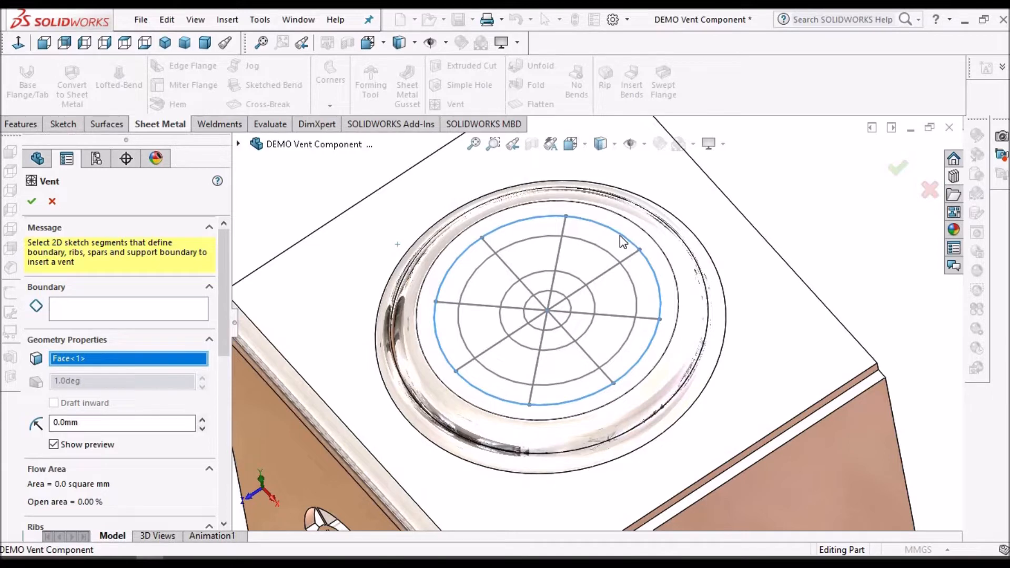
click(619, 236)
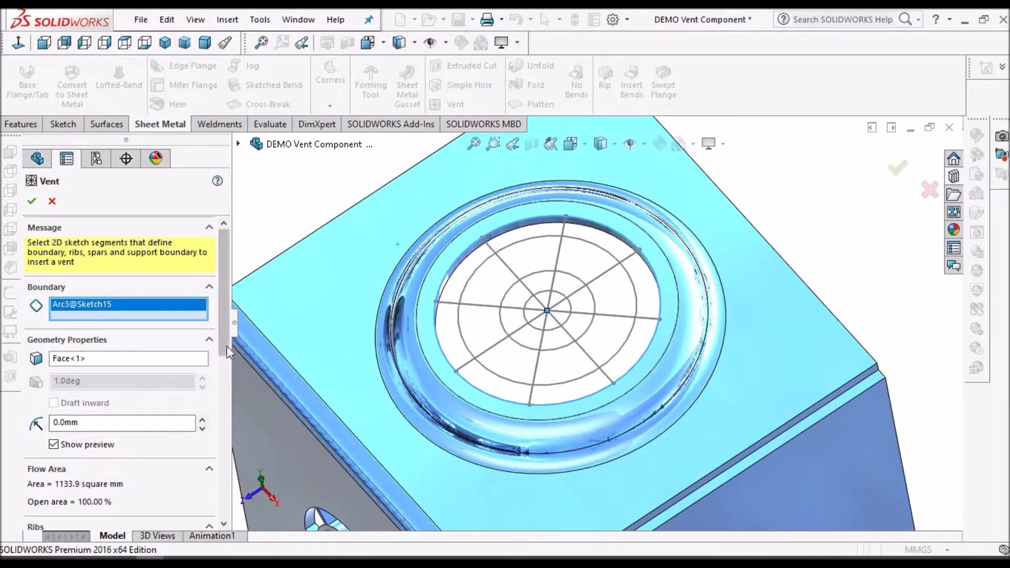
Step: Set the vent's rib width to 1 mm and select all radial sketch lines as ribs
drag(225, 347, 232, 439)
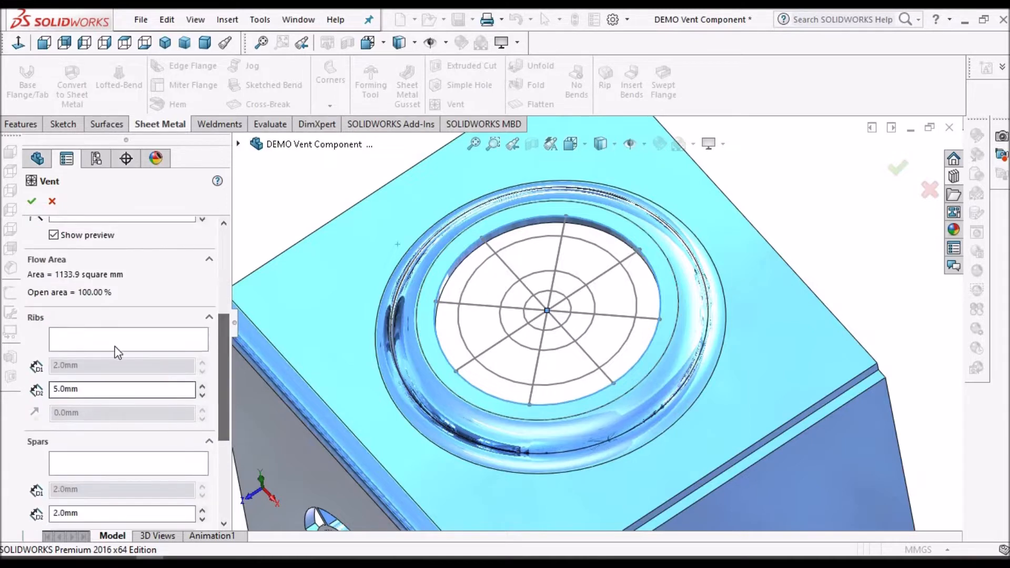
click(111, 339)
double_click(97, 389)
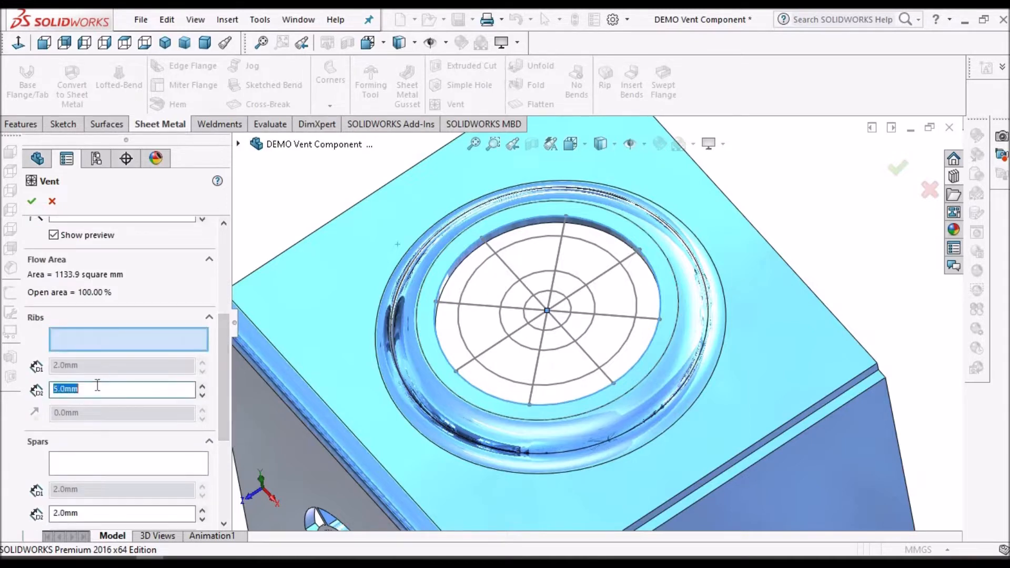
text(1)
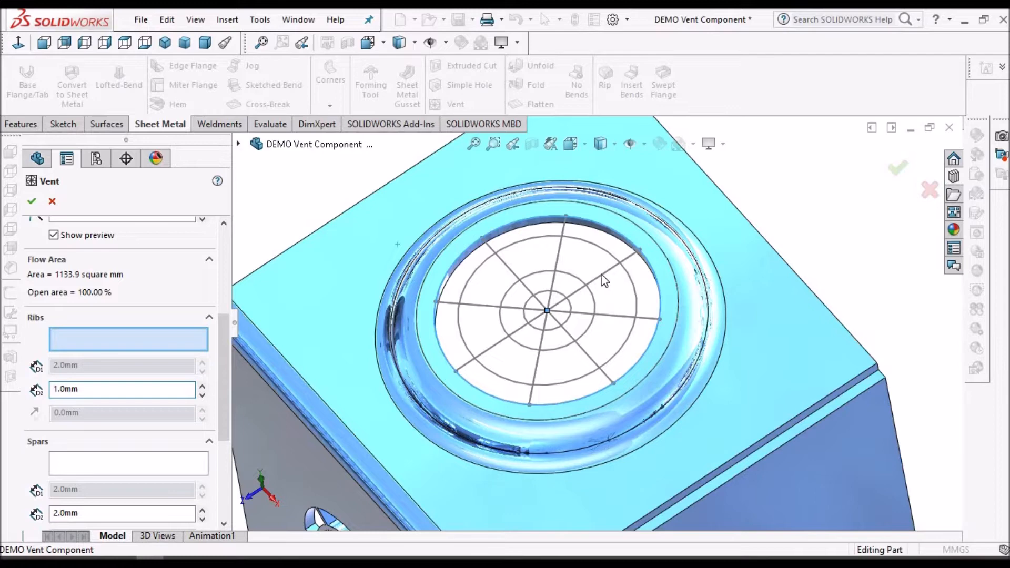
click(558, 260)
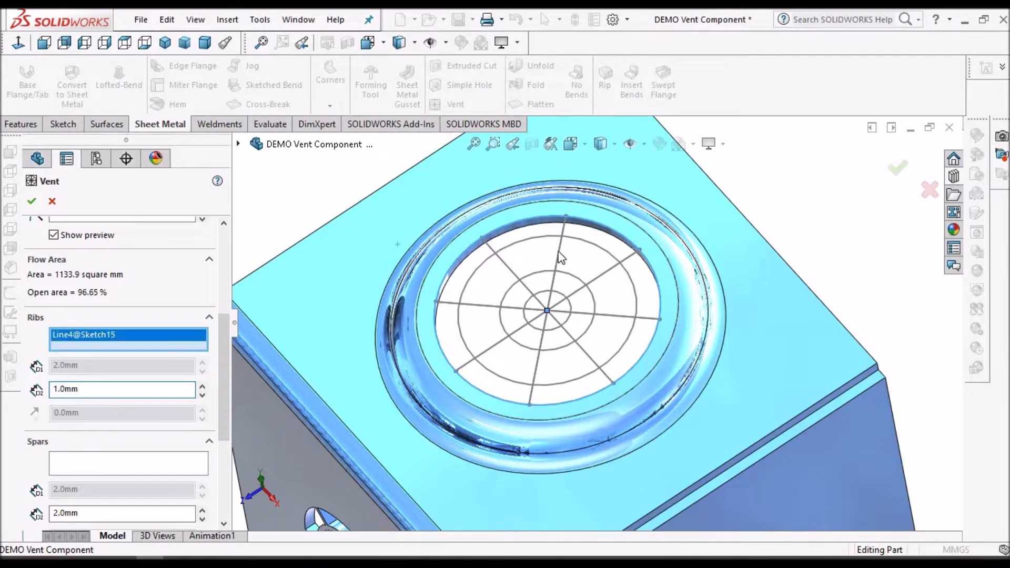
click(507, 268)
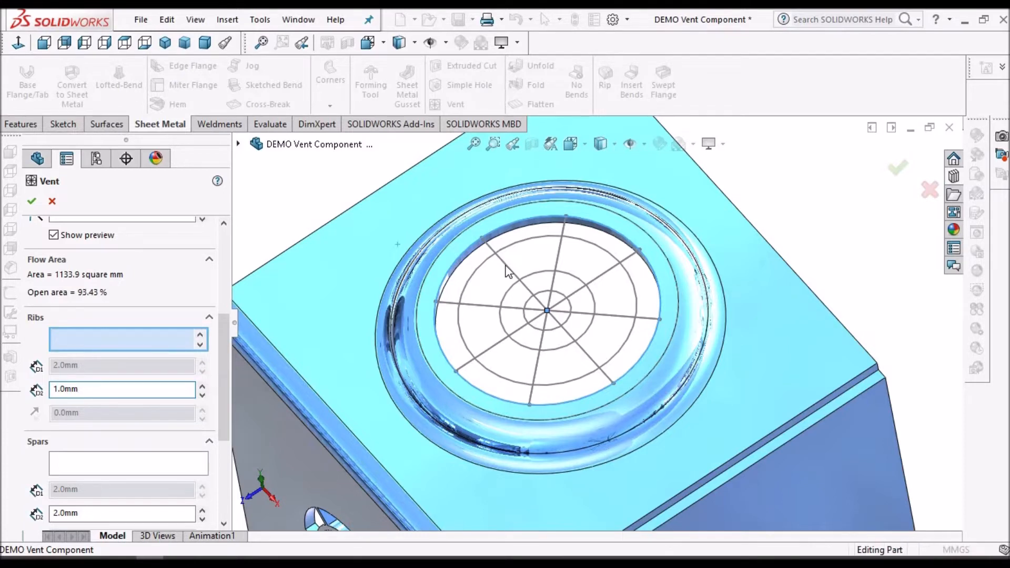
click(612, 314)
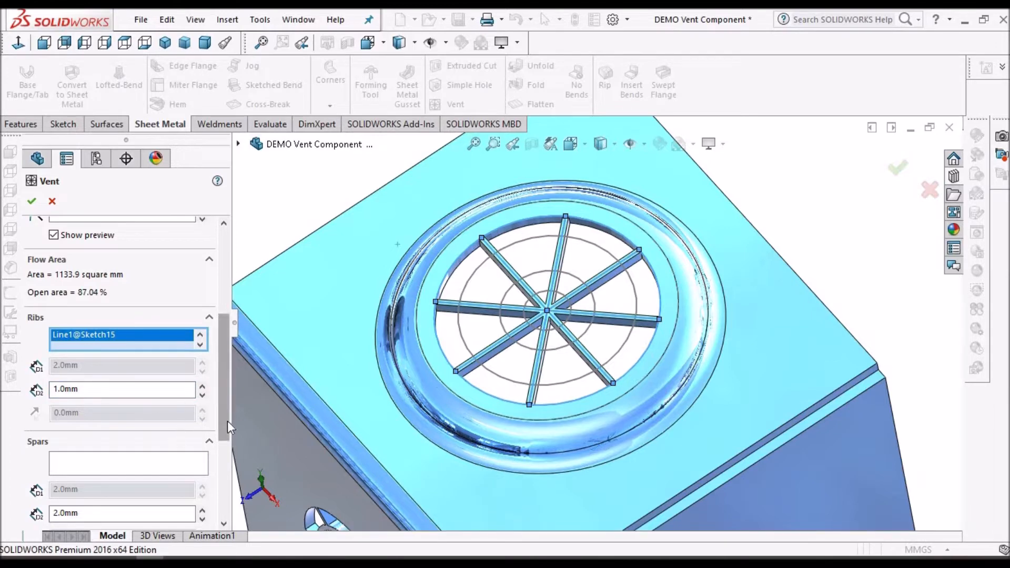
Step: Set the vent's spar width to 1 mm and select the two middle sketch circles as spars
drag(223, 437, 225, 477)
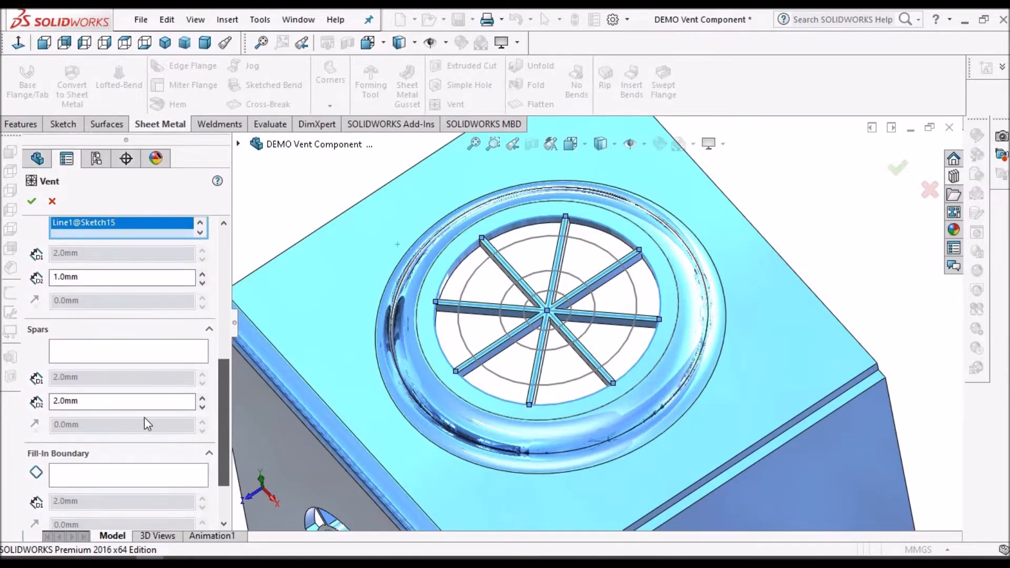
click(134, 355)
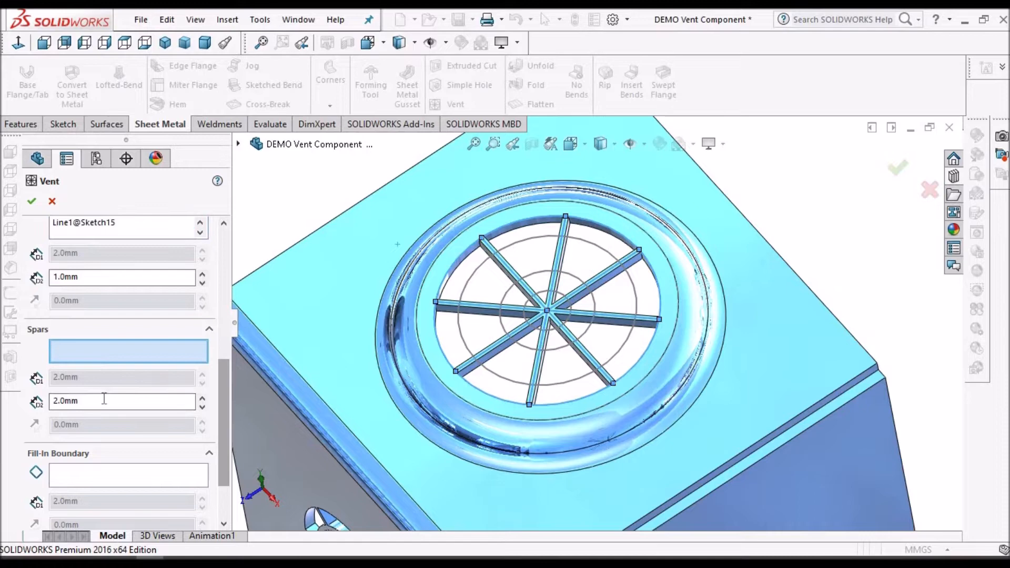
double_click(104, 400)
text(1)
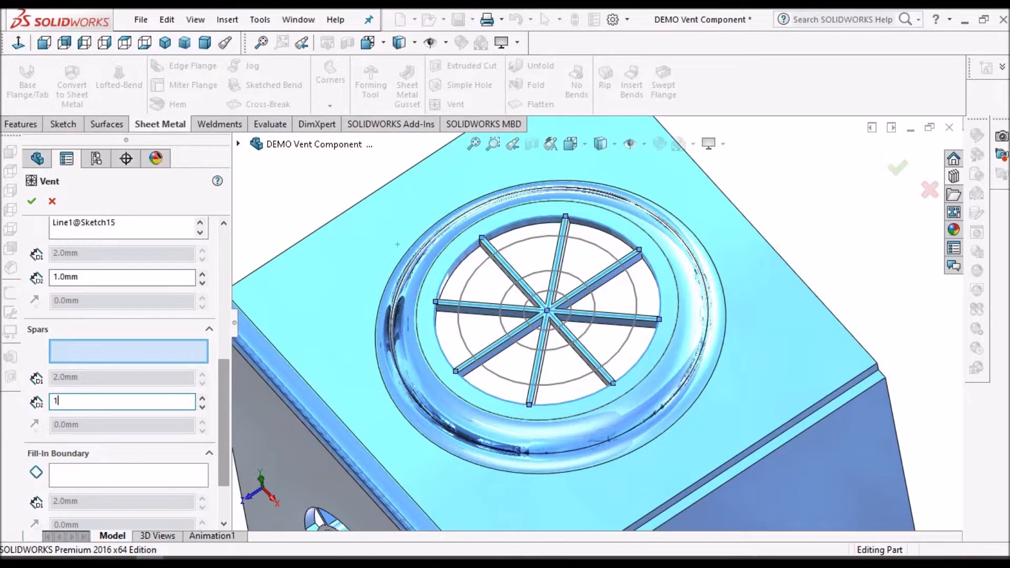
key(Return)
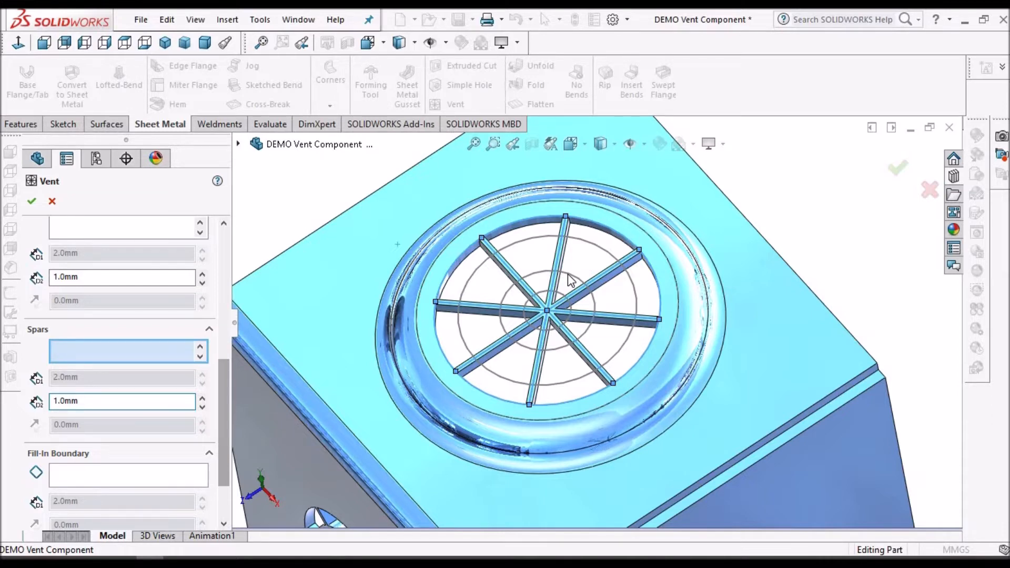
click(567, 273)
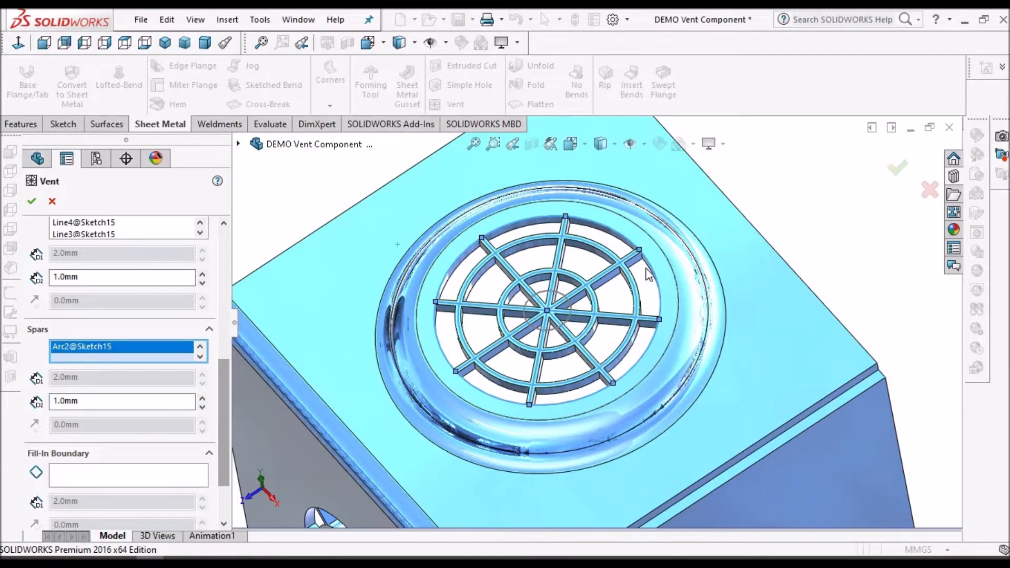
Step: Use the smallest sketch circle as the vent's fill-in boundary and finish the vent
click(127, 481)
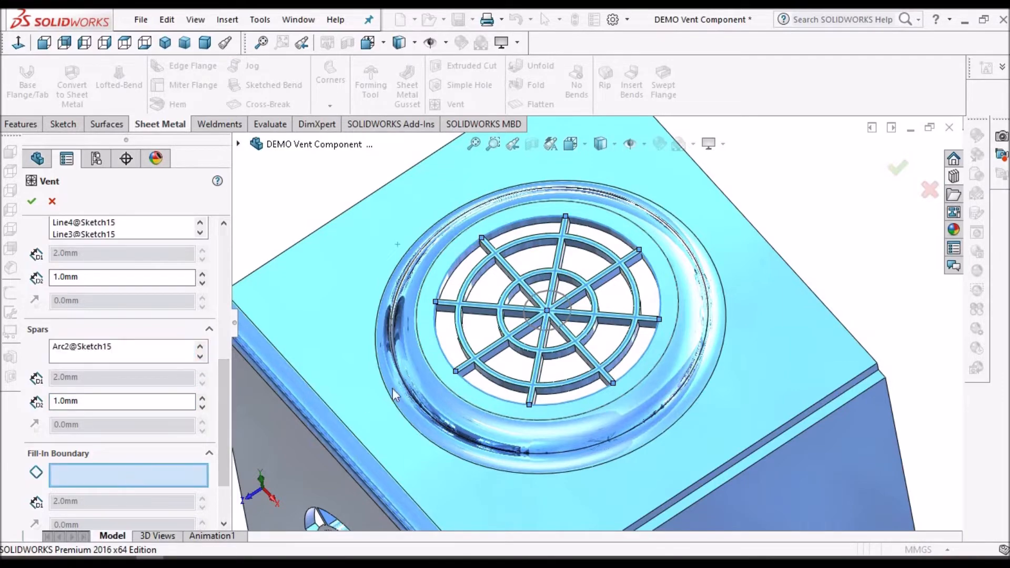
scroll(550, 300, down, 5)
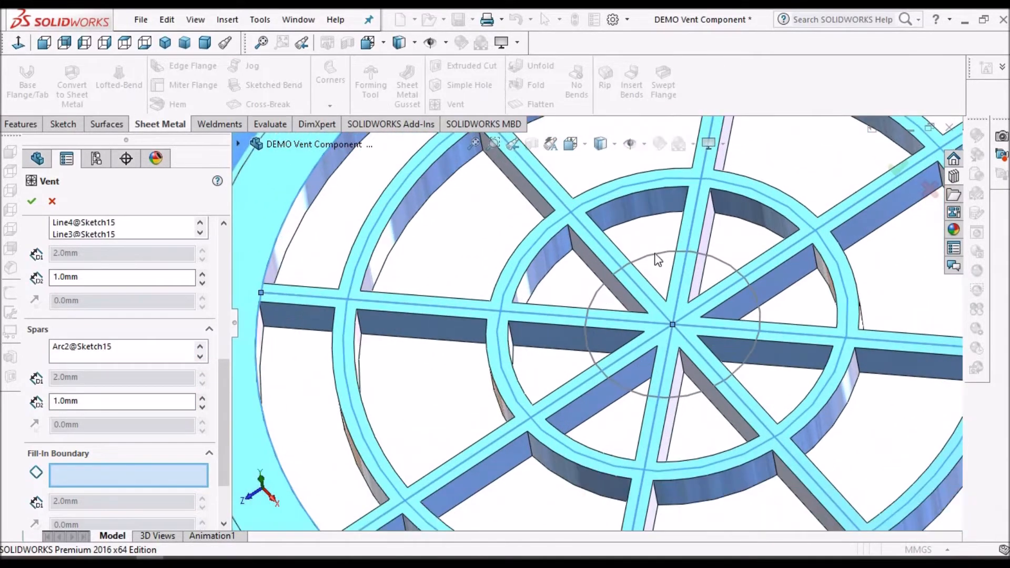
click(656, 253)
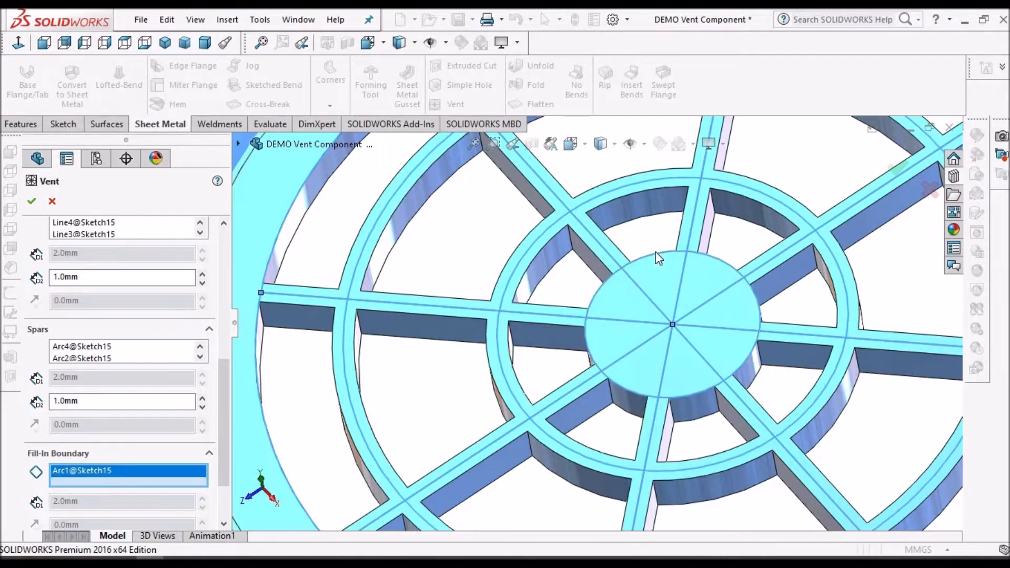
scroll(546, 282, up, 5)
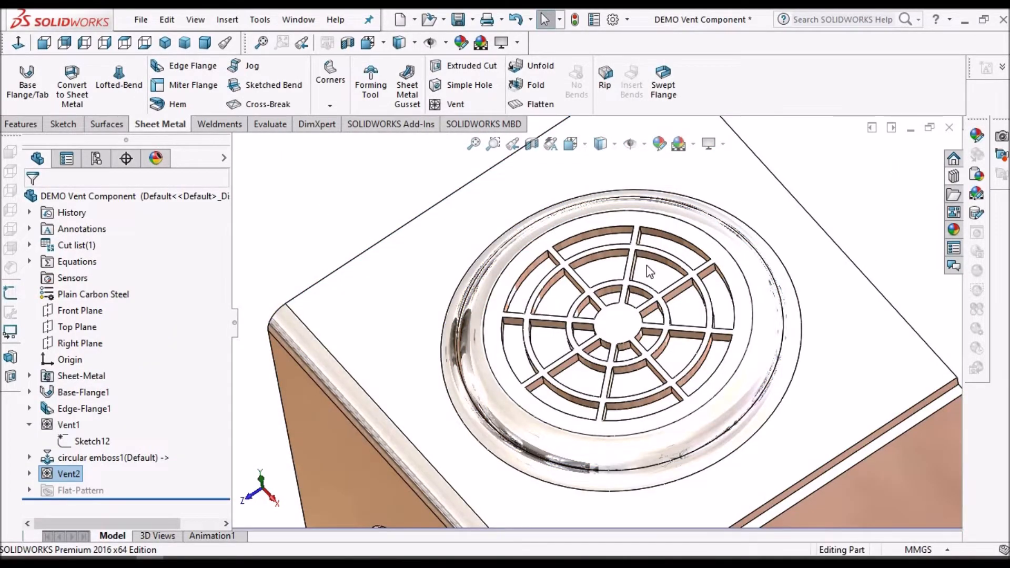
scroll(645, 265, down, 3)
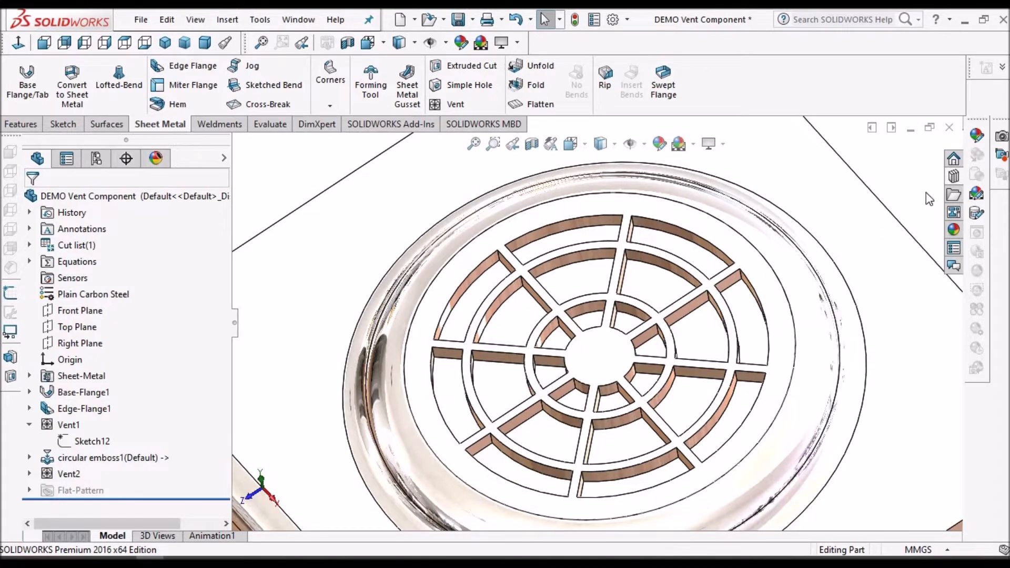
click(953, 176)
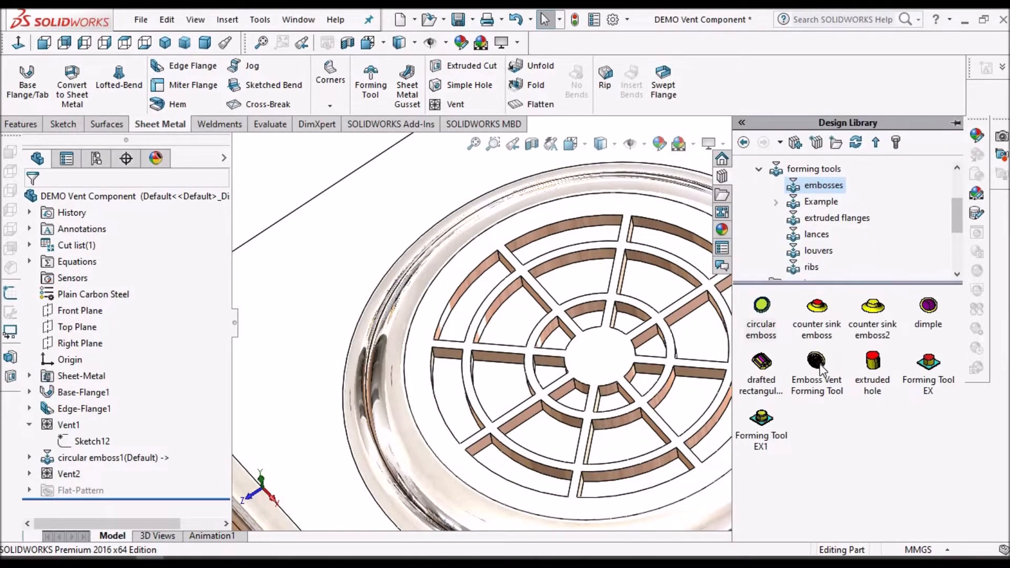
click(263, 173)
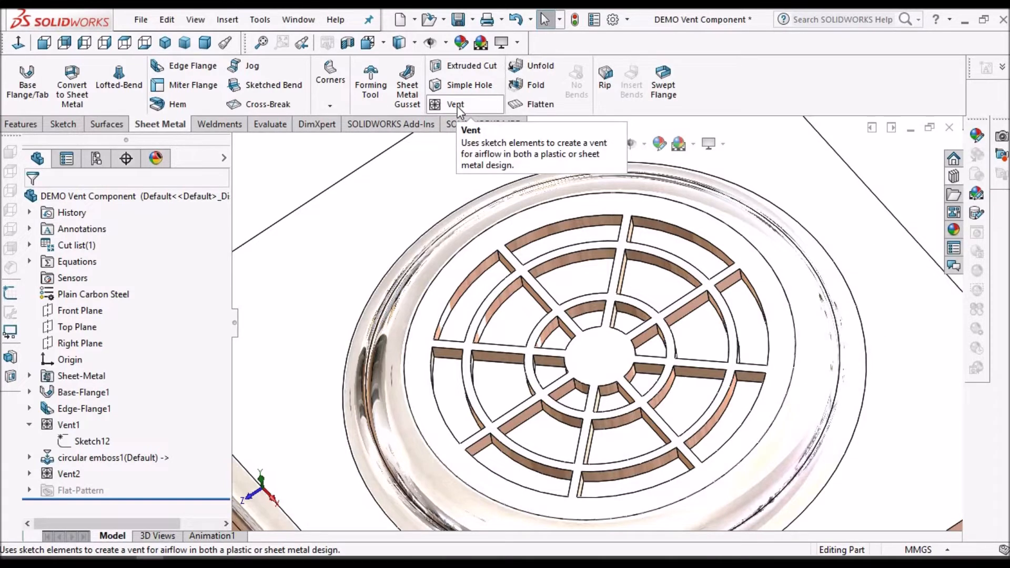
key(z)
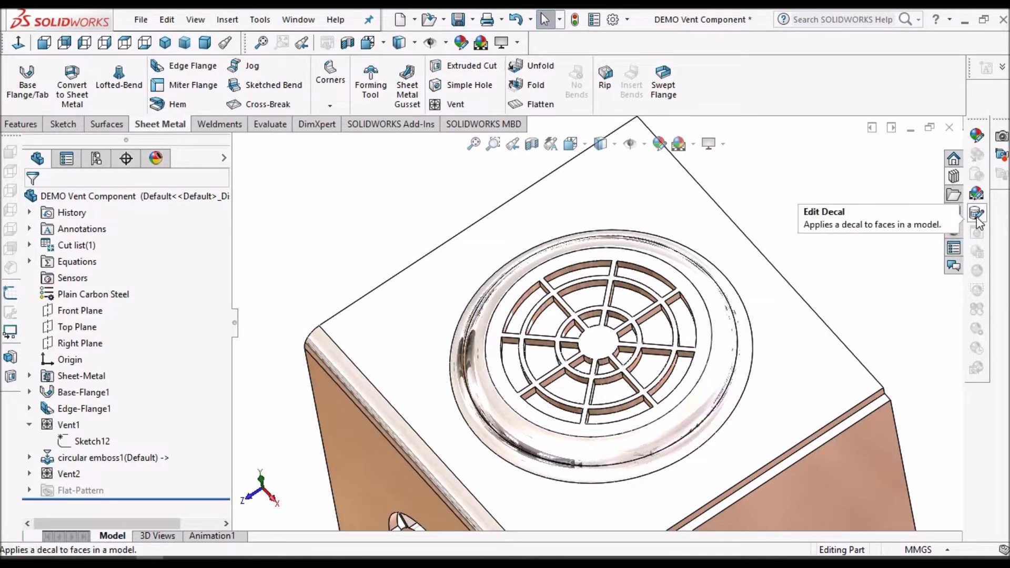
click(953, 195)
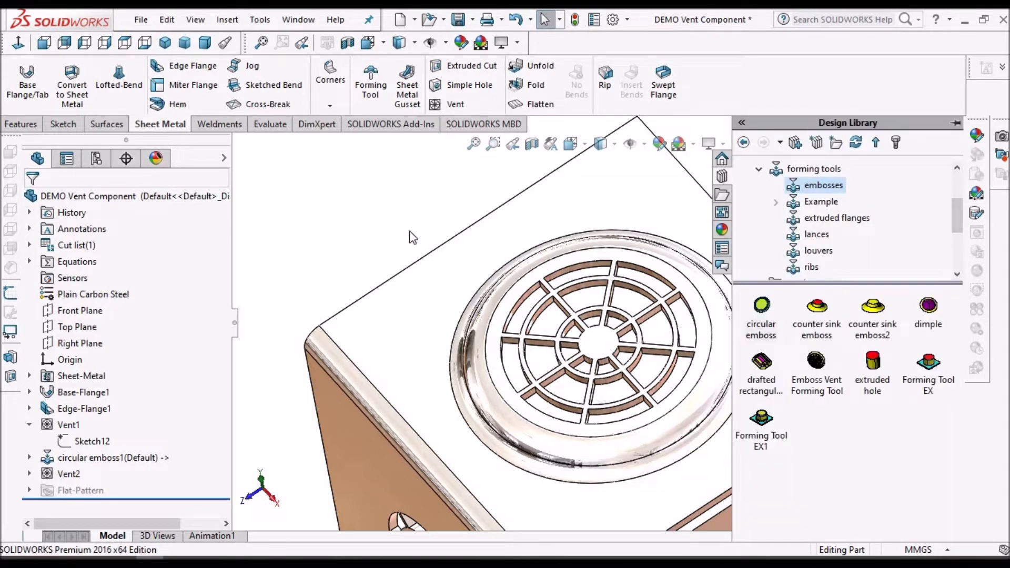
click(358, 223)
Step: Save the DEMO Vent Component part and show the whole model in the dimetric view
click(460, 21)
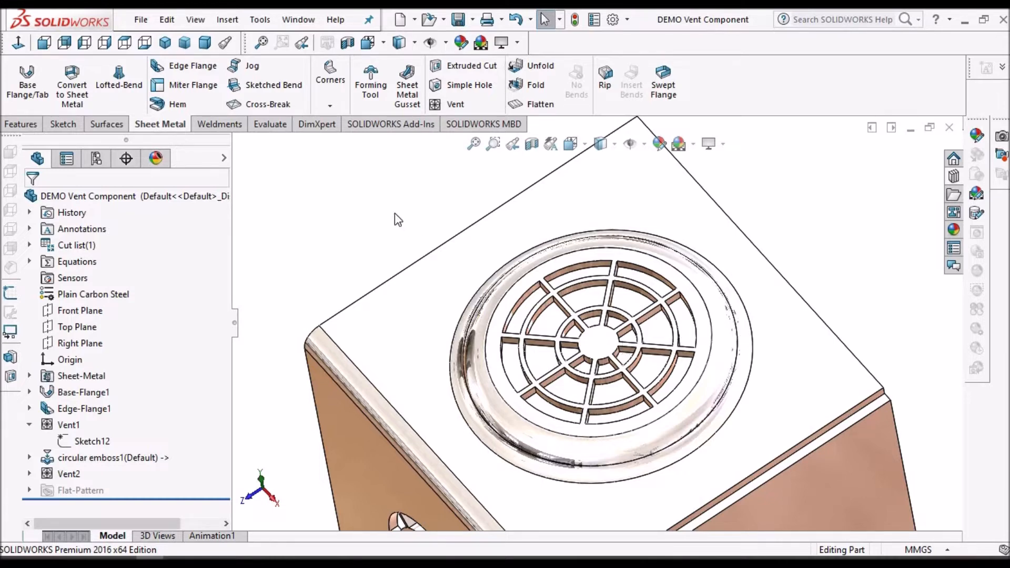
key(z)
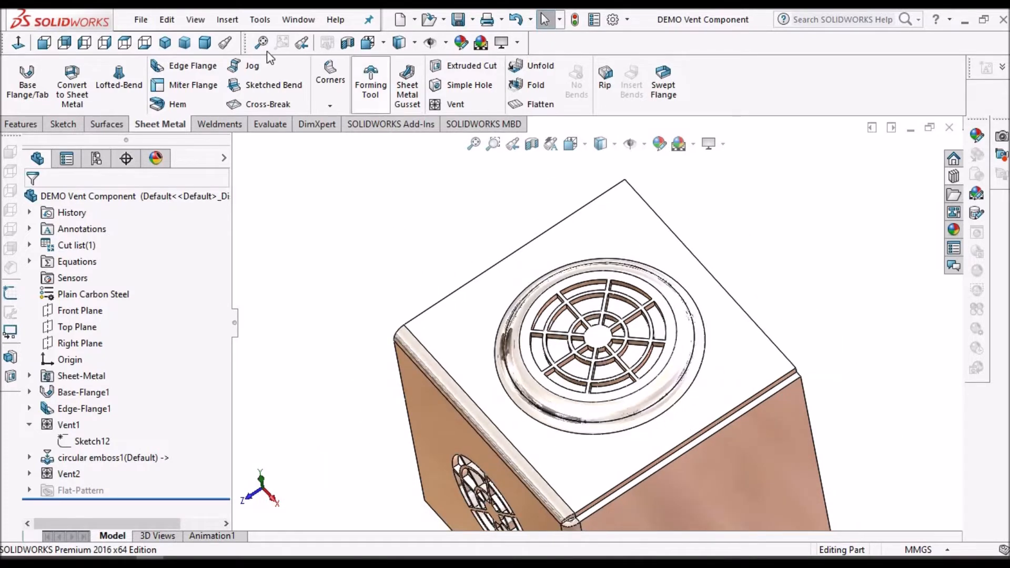
click(205, 43)
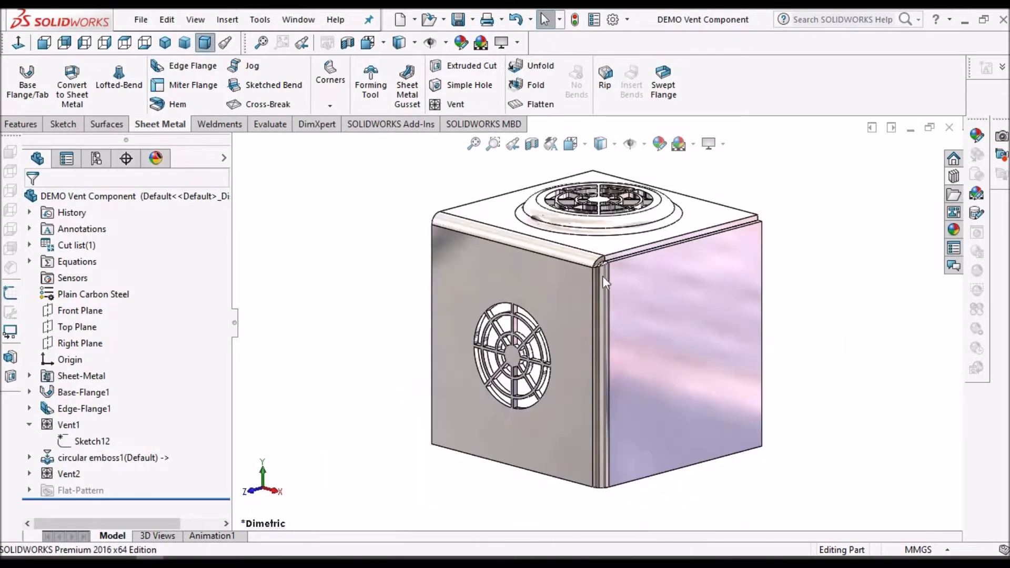
click(122, 557)
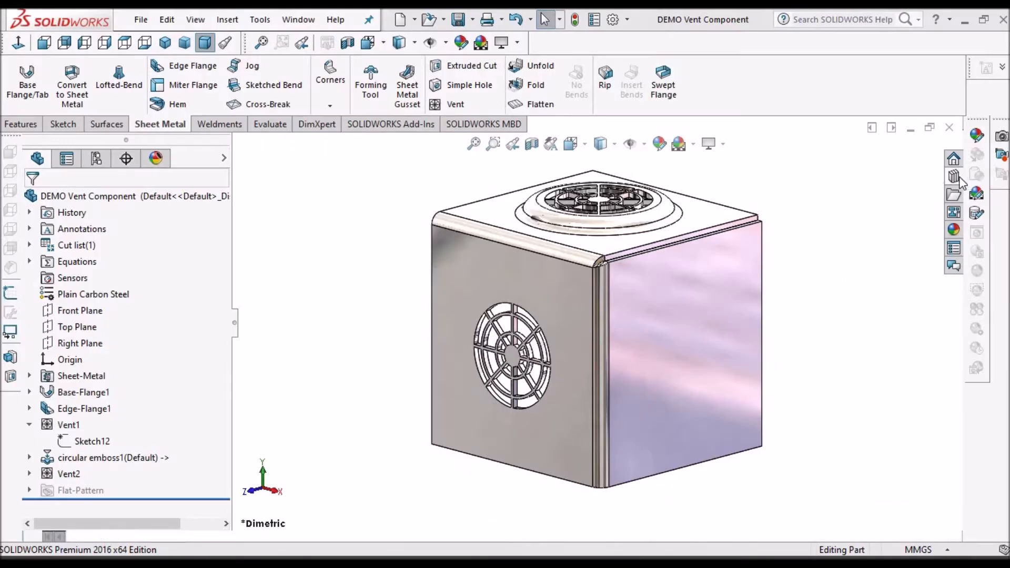
Step: Open the circular emboss forming tool from the embosses folder of the Design Library
click(954, 177)
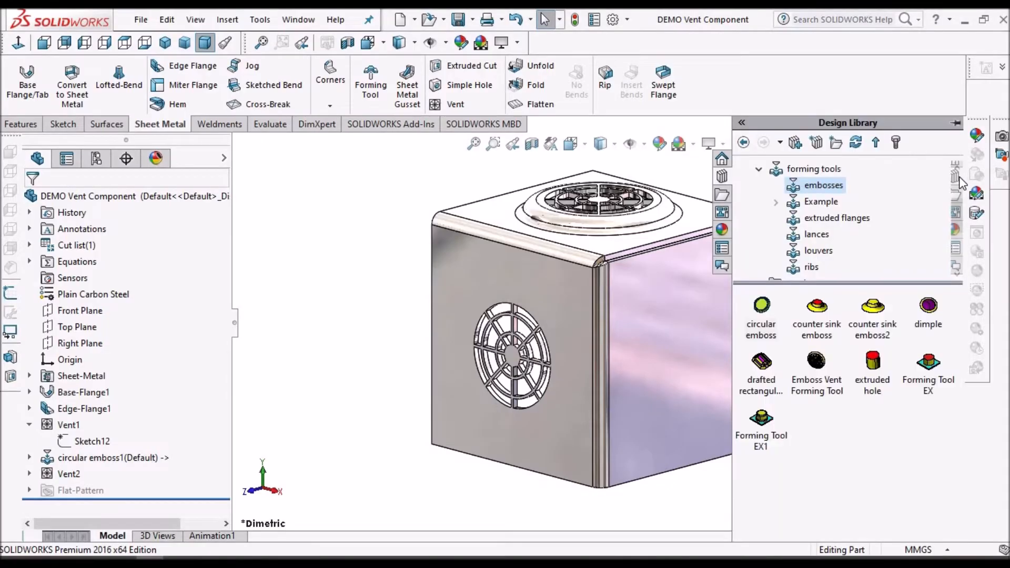
right_click(828, 386)
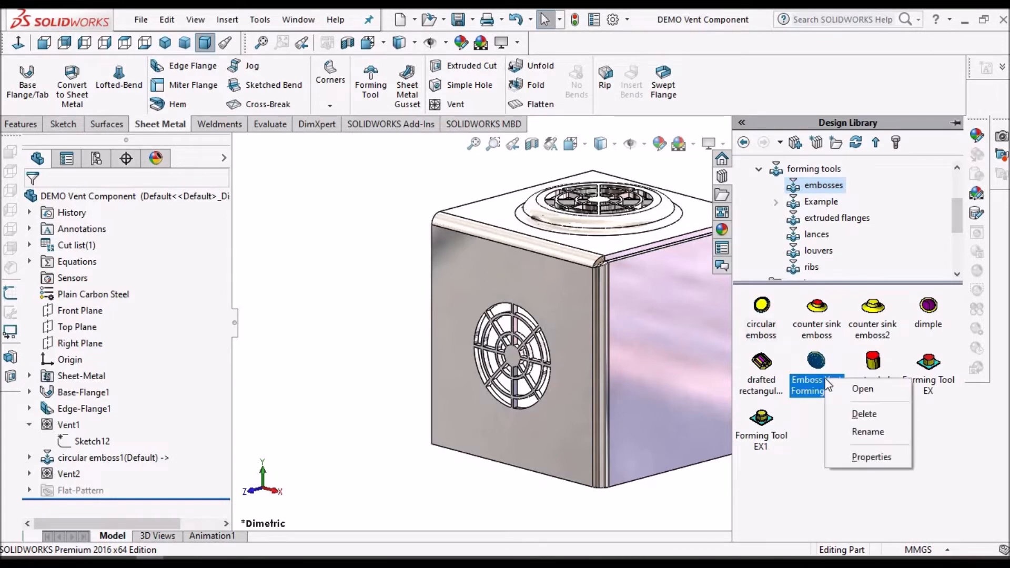
click(764, 312)
right_click(768, 313)
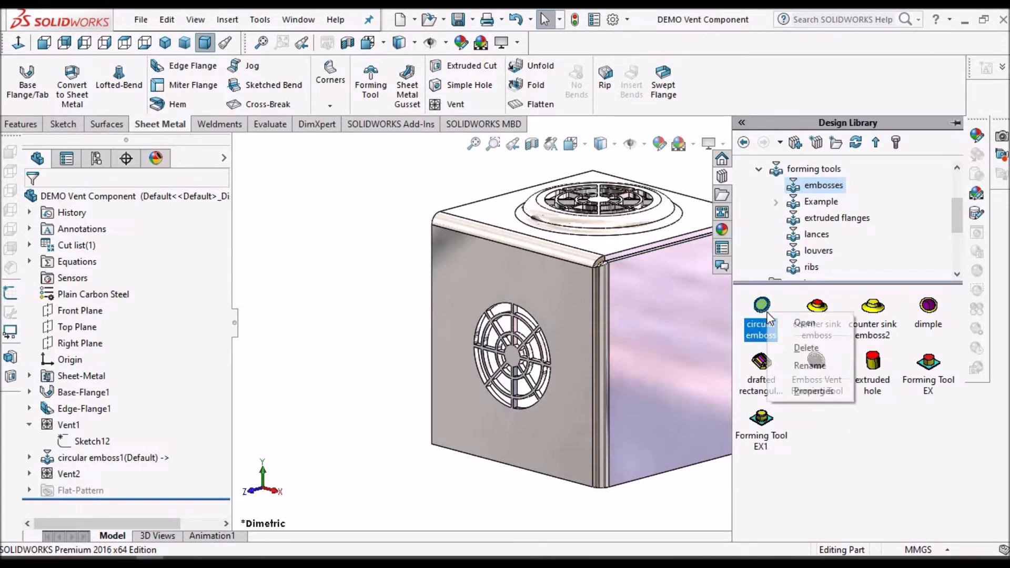
click(793, 325)
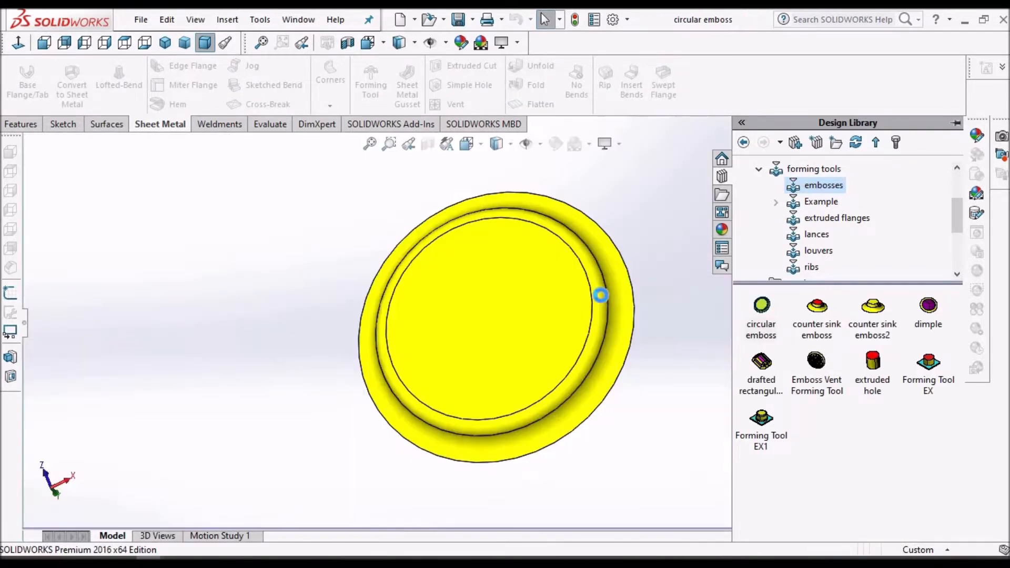
Step: Examine the circular emboss tool's feature tree and its orientation sketch on the model
click(642, 241)
scroll(497, 326, up, 2)
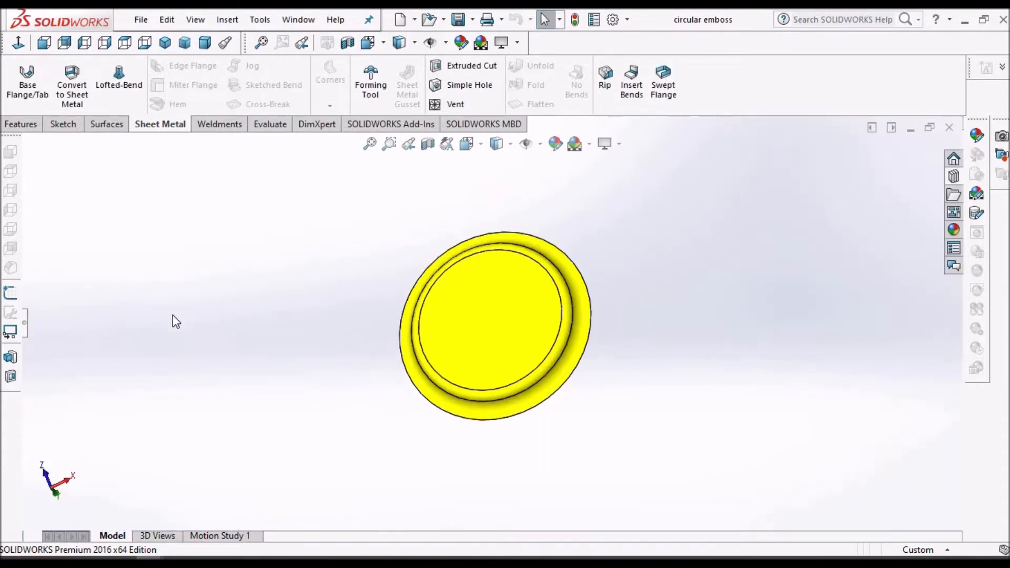
click(25, 325)
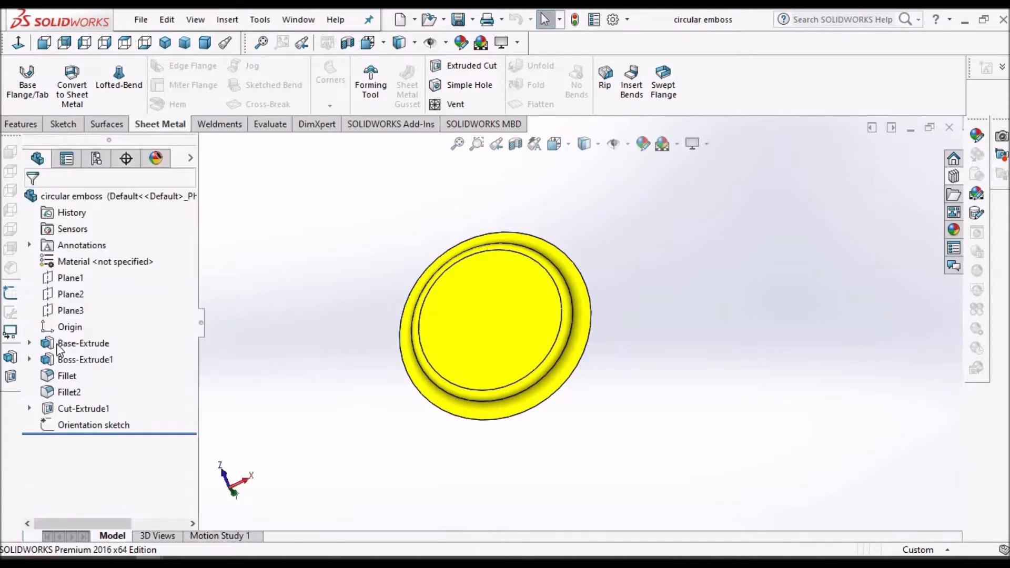
click(84, 425)
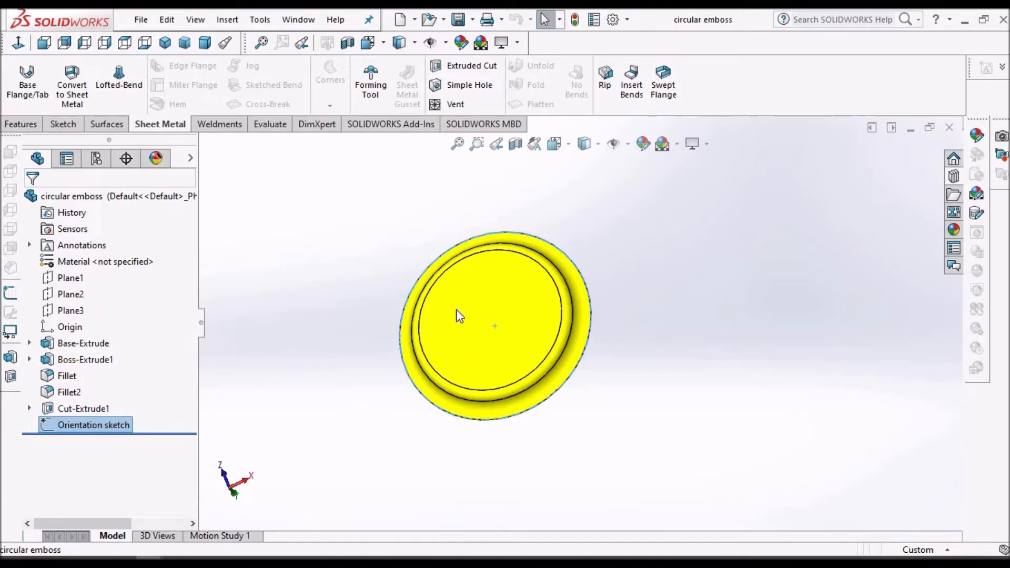
scroll(456, 309, down, 2)
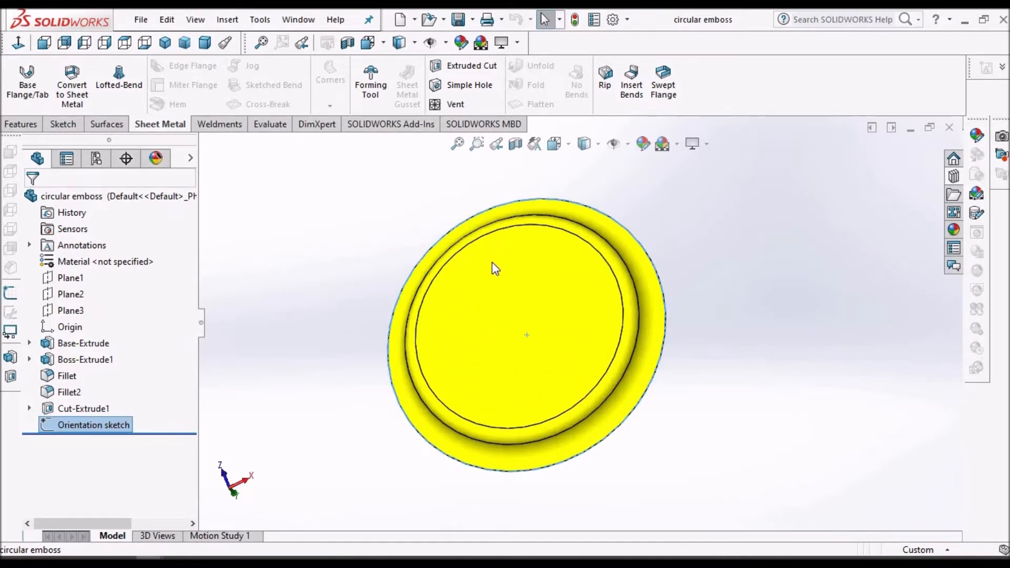
click(509, 304)
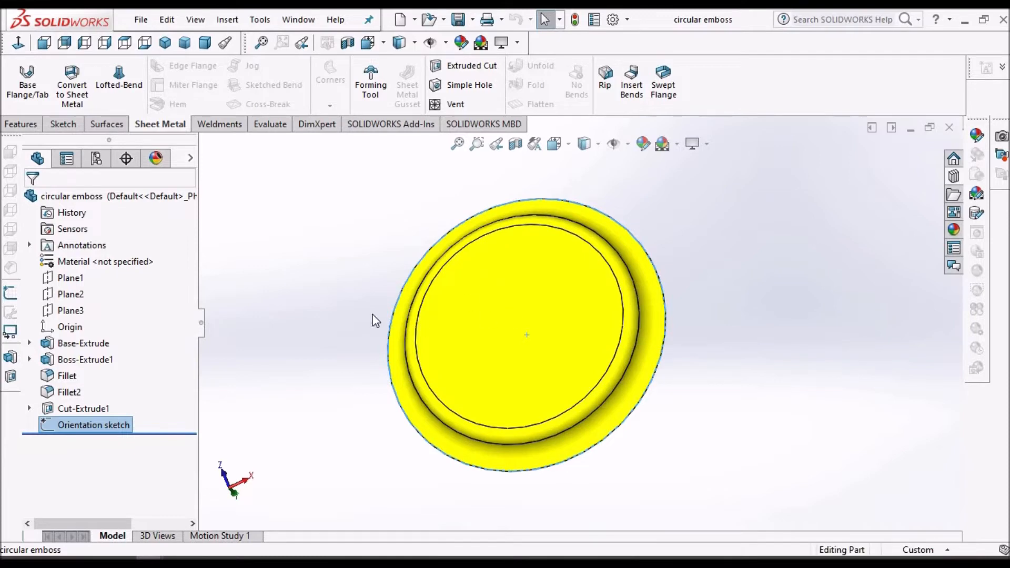
click(321, 289)
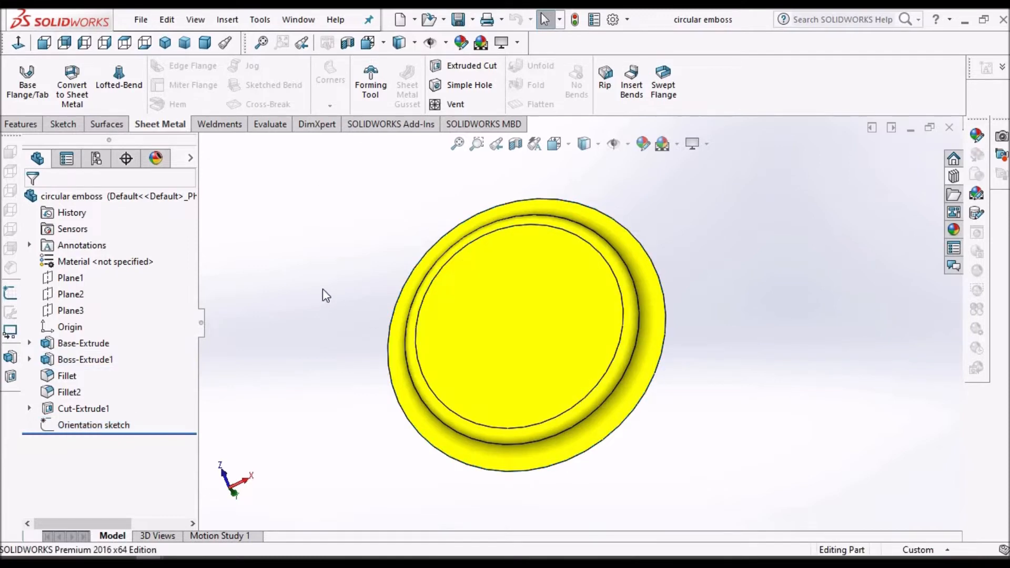
click(140, 19)
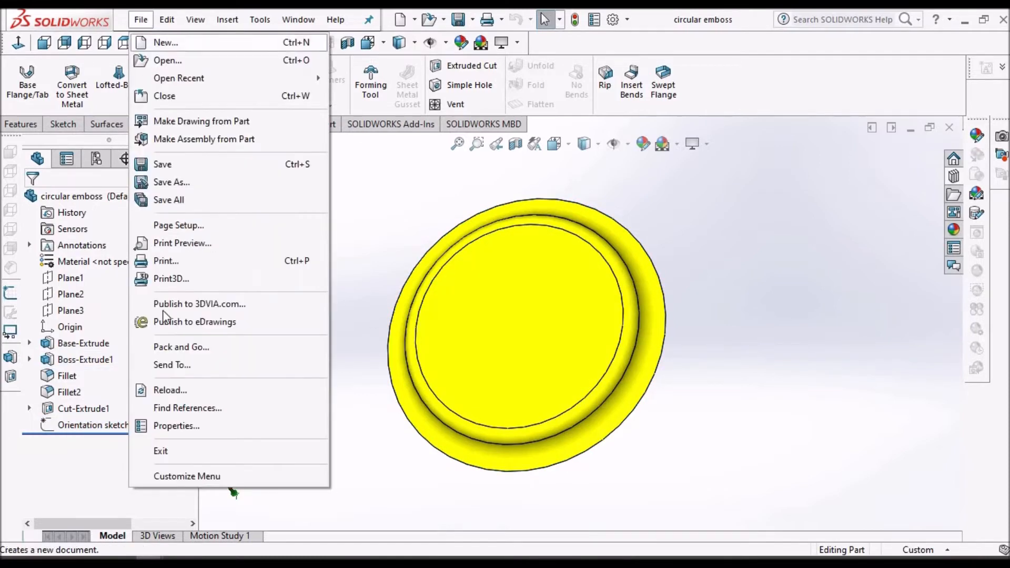
click(194, 348)
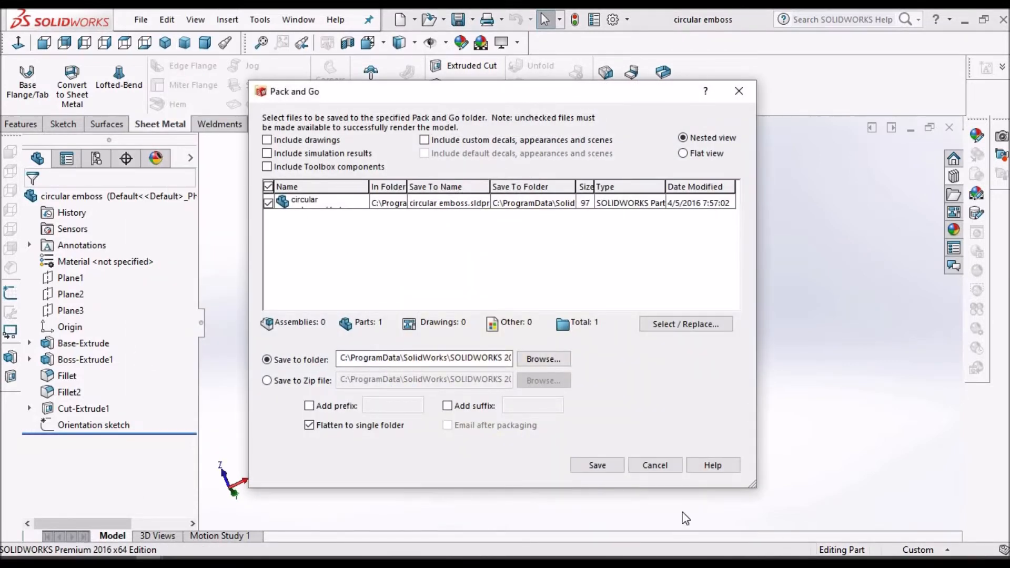
click(655, 465)
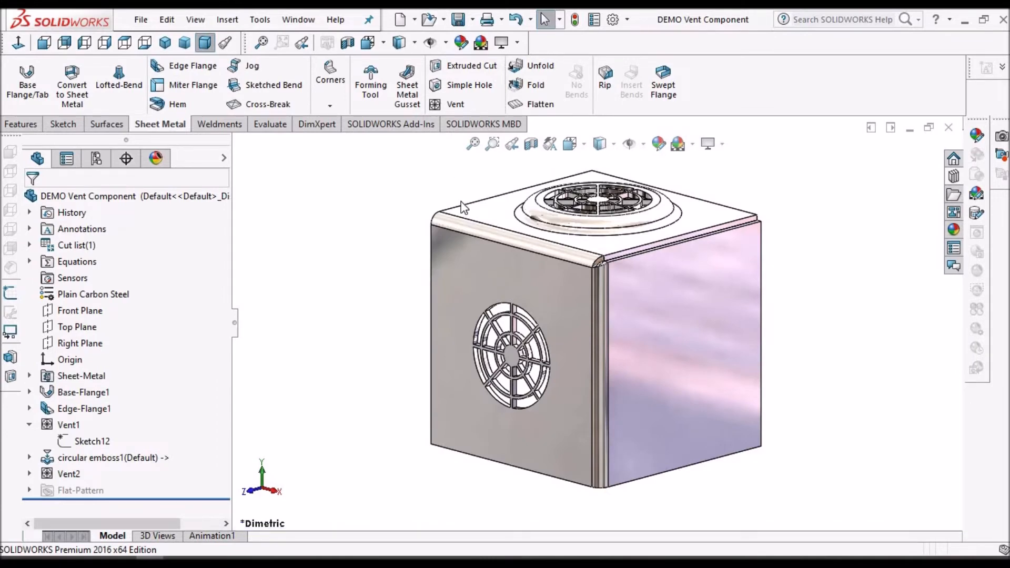
Step: Start opening a file and browse to the "Next Pending - Vent with Emboss Forming Tool" folder using its path copied from File Explorer
click(429, 21)
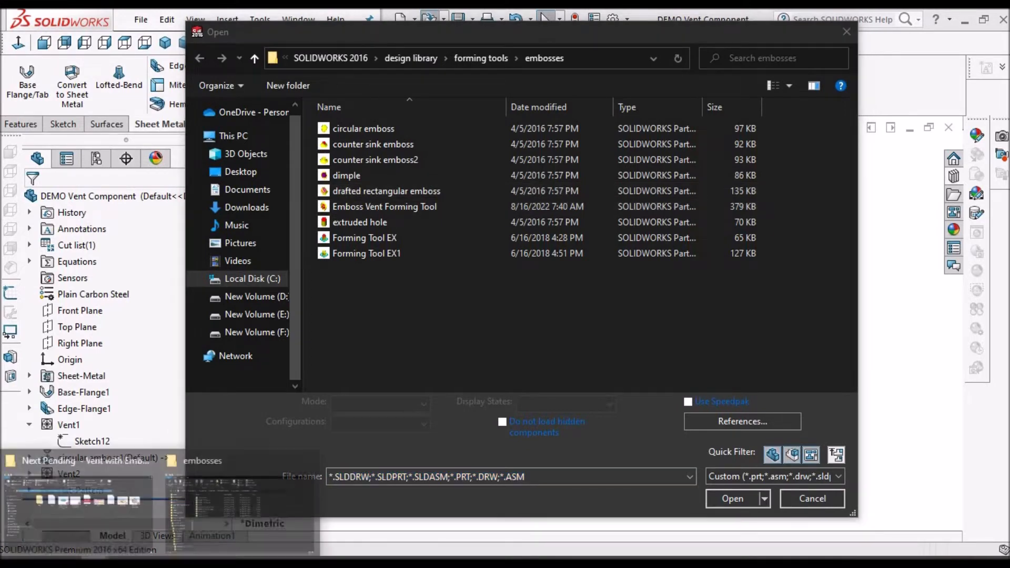
click(100, 525)
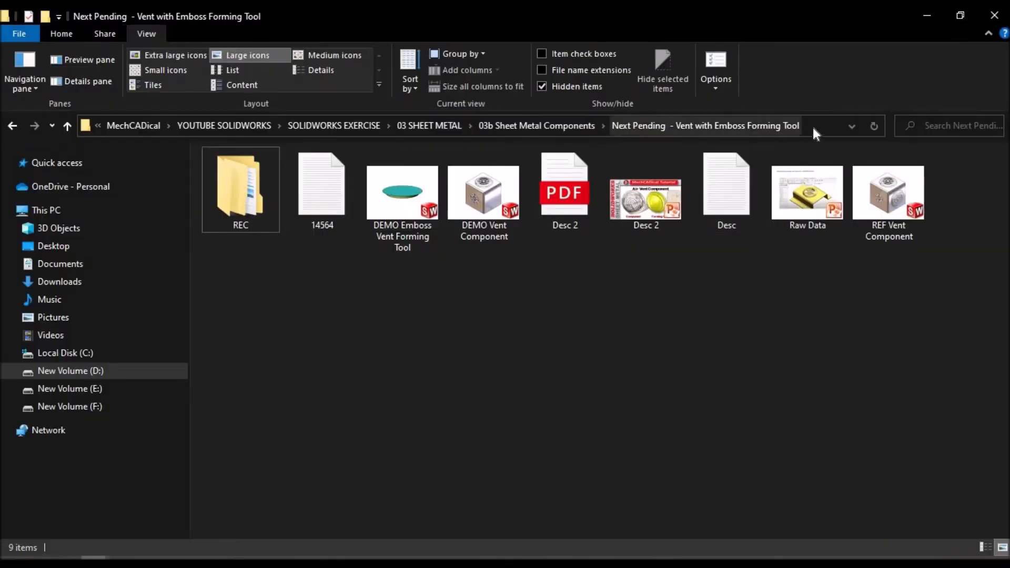
click(817, 126)
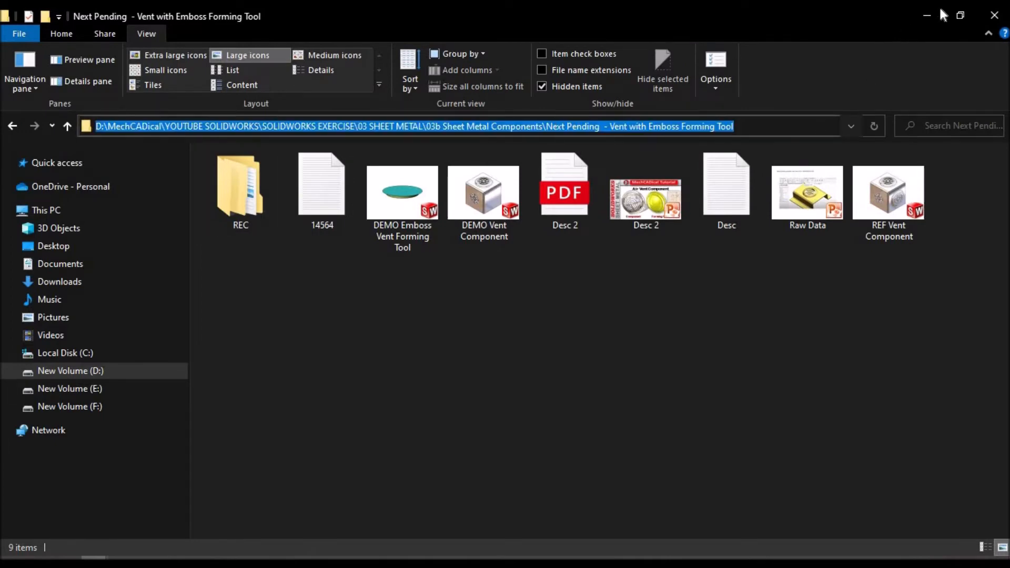
click(919, 14)
click(585, 58)
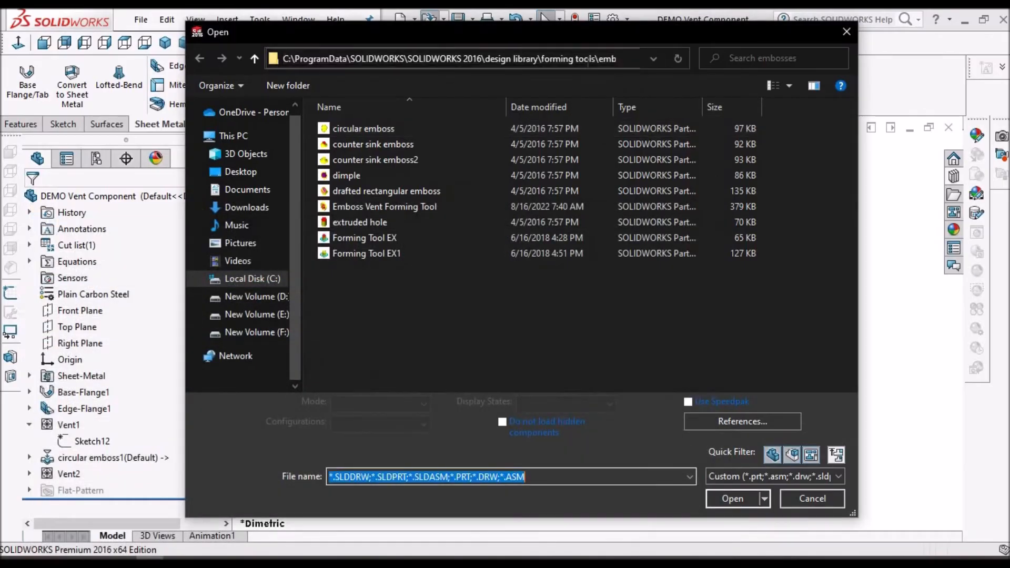
key(ctrl+v)
key(Return)
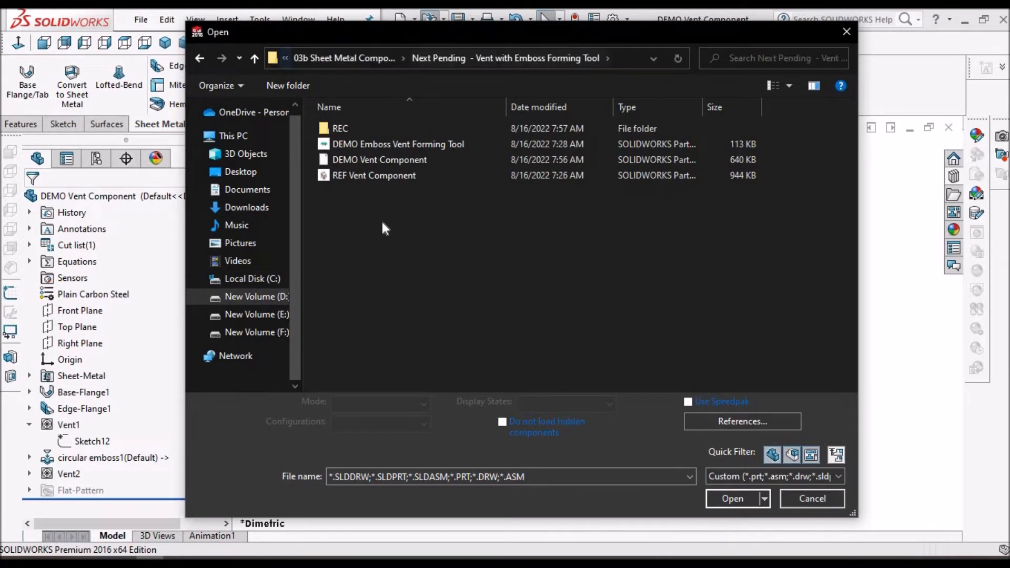
Step: Open the DEMO Emboss Vent Forming Tool part and turn the model to face the flat circular face of the emboss
click(380, 158)
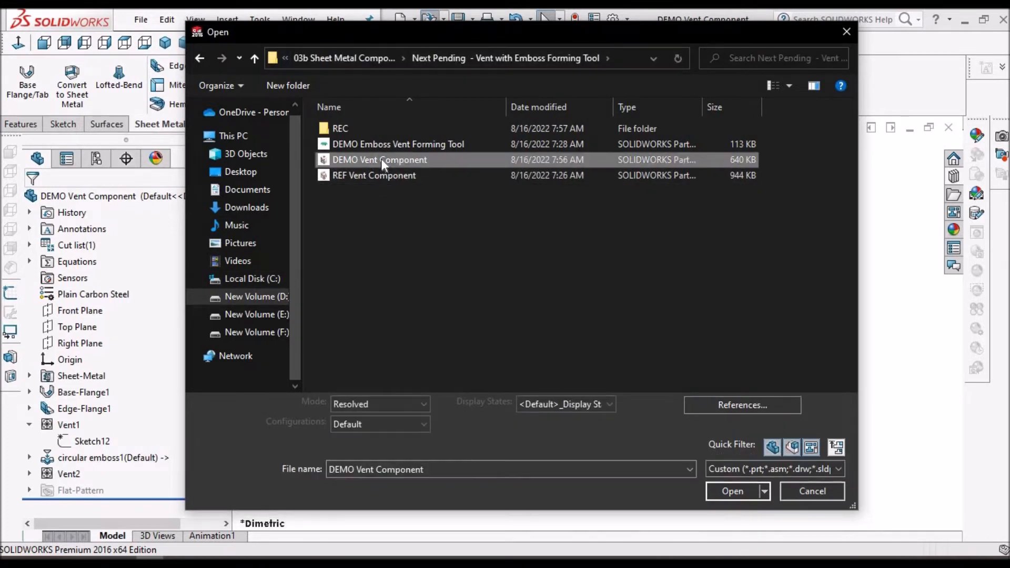
click(395, 144)
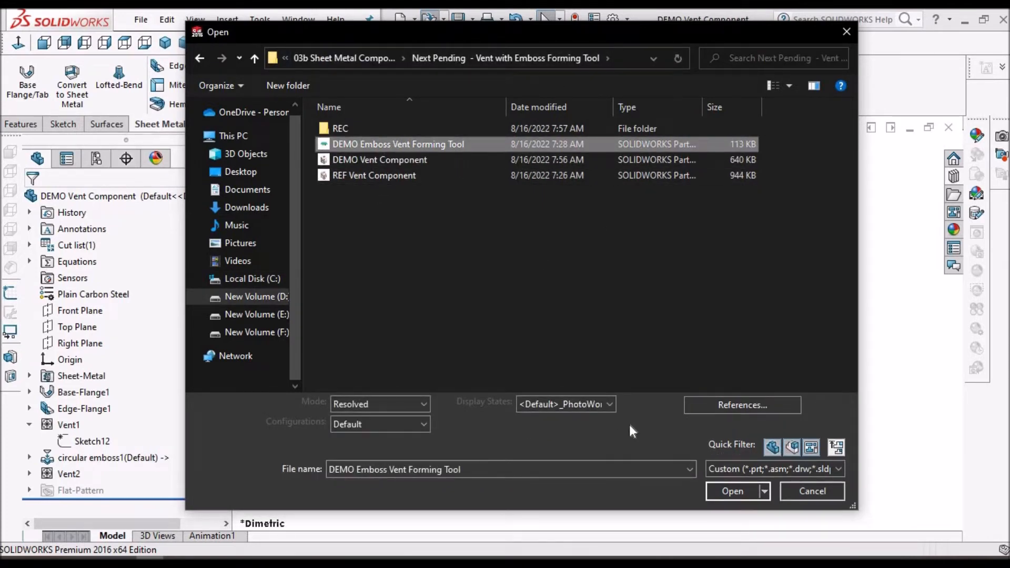
click(731, 489)
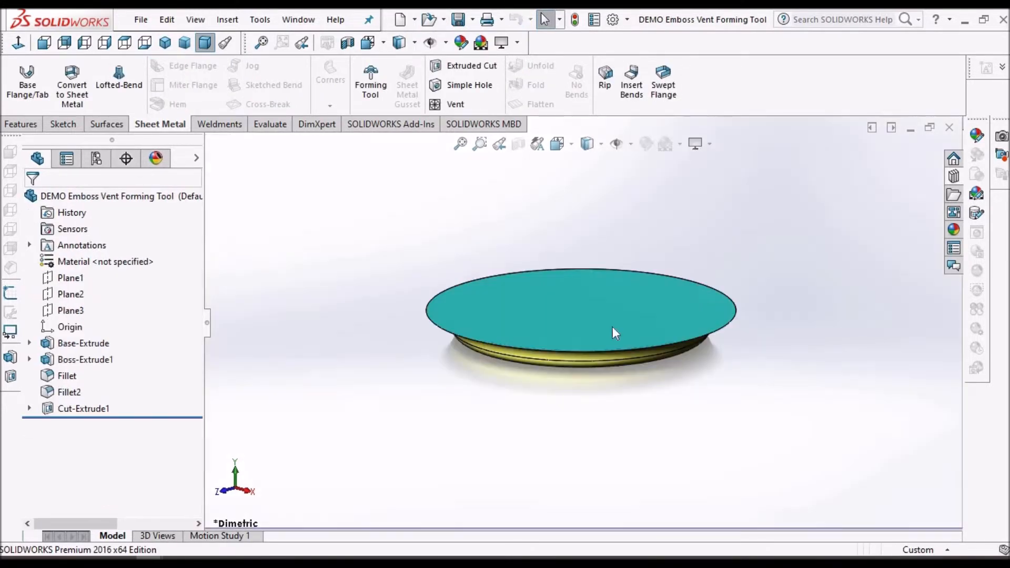
middle_drag(625, 334, 637, 311)
scroll(644, 287, down, 1)
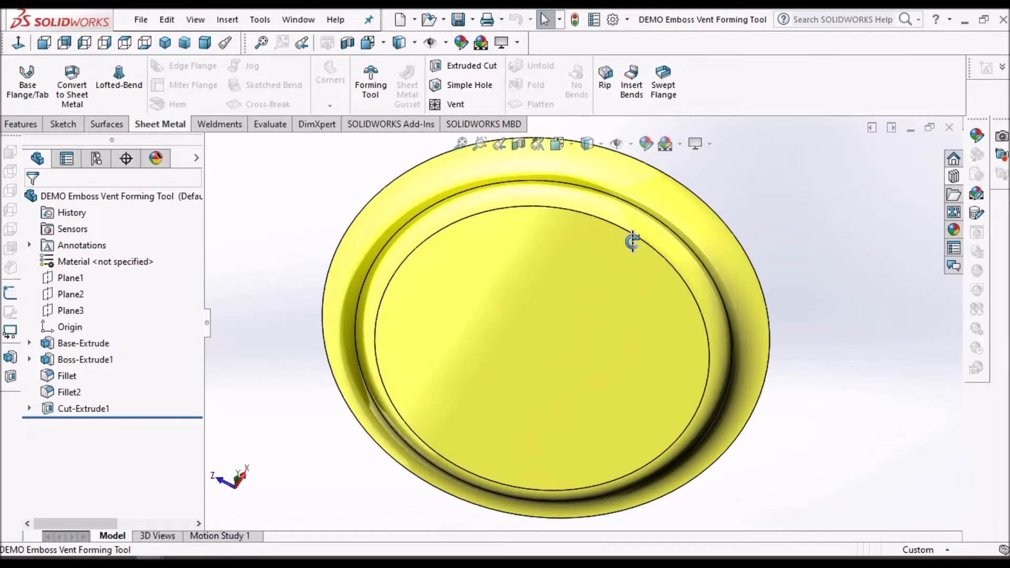
middle_drag(633, 241, 637, 263)
scroll(577, 349, up, 2)
mouse_move(572, 370)
middle_down()
mouse_move(554, 294)
mouse_move(552, 203)
mouse_move(545, 282)
mouse_move(580, 364)
mouse_move(550, 363)
mouse_move(559, 380)
middle_up()
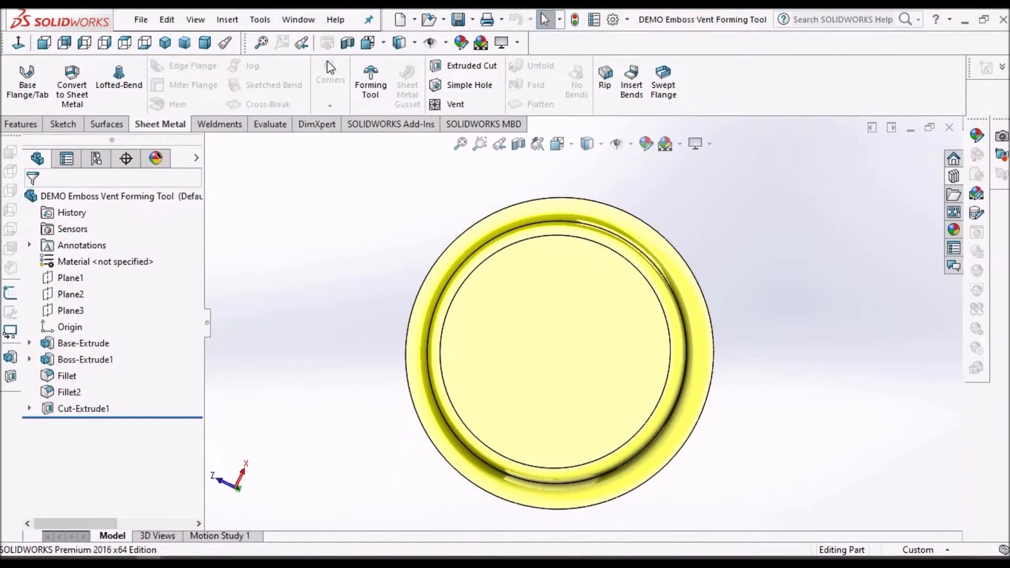
Step: Switch to the DEMO Vent Component part and open the sketch of Vent1 for editing
click(298, 21)
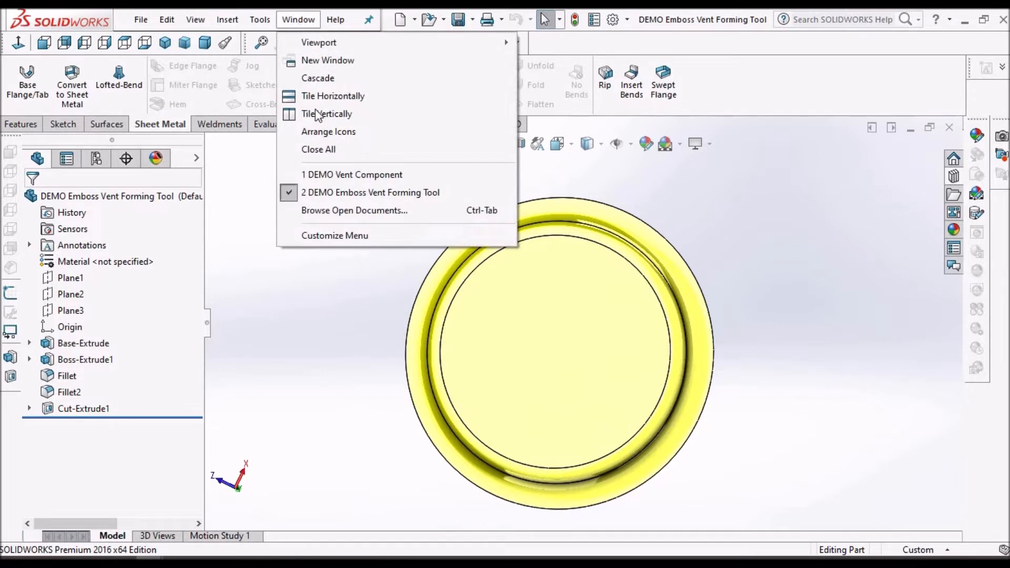
click(333, 174)
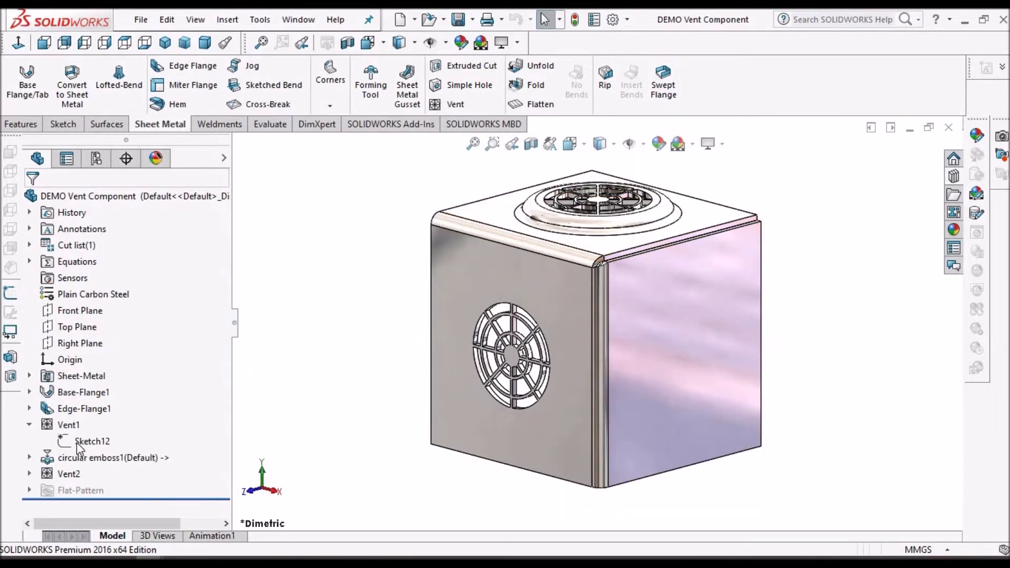
click(79, 445)
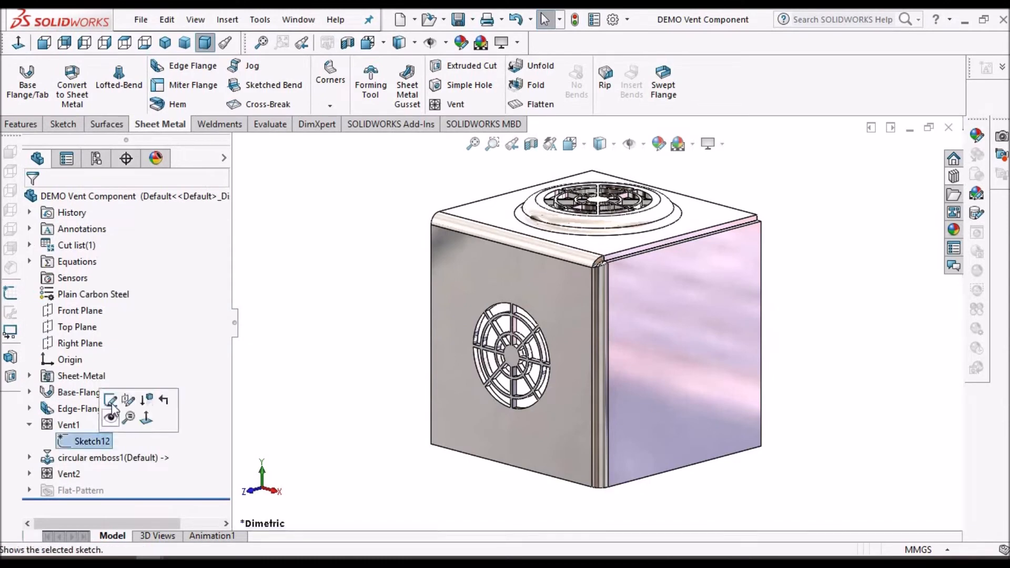
click(110, 401)
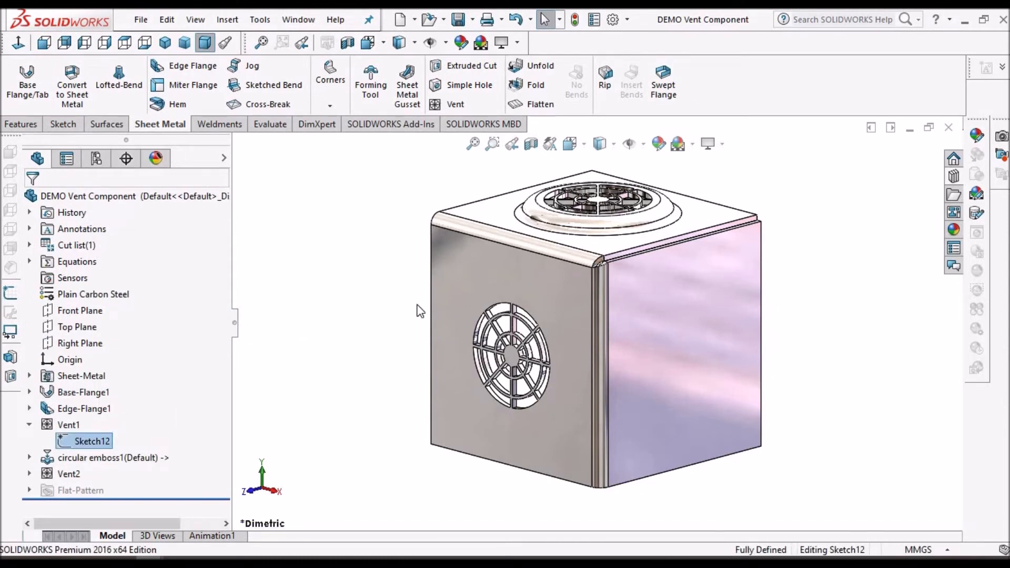
Step: Copy all circles, spoke lines and dimensions of the front vent sketch, and exit the sketch
click(19, 43)
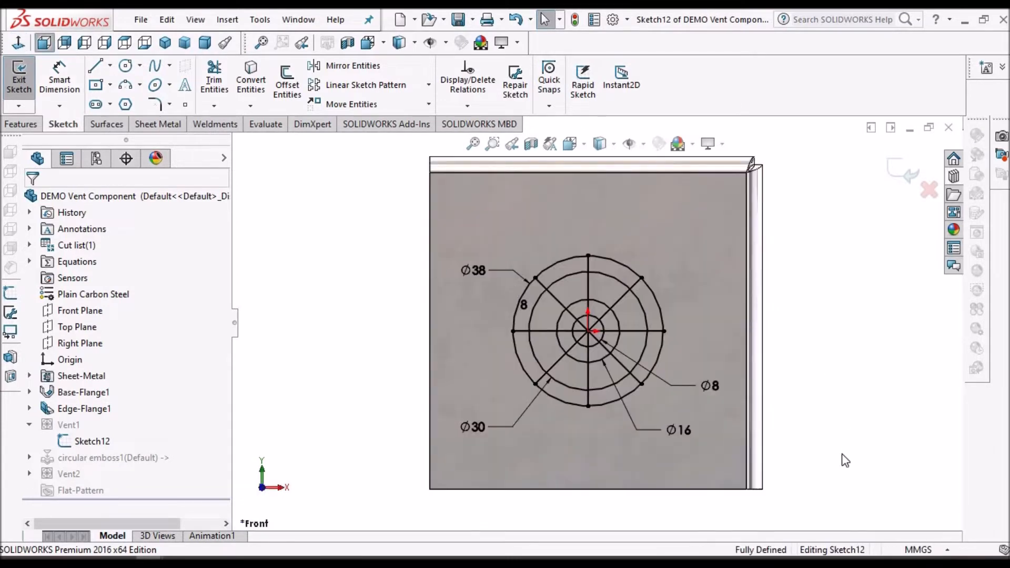
drag(368, 205, 838, 469)
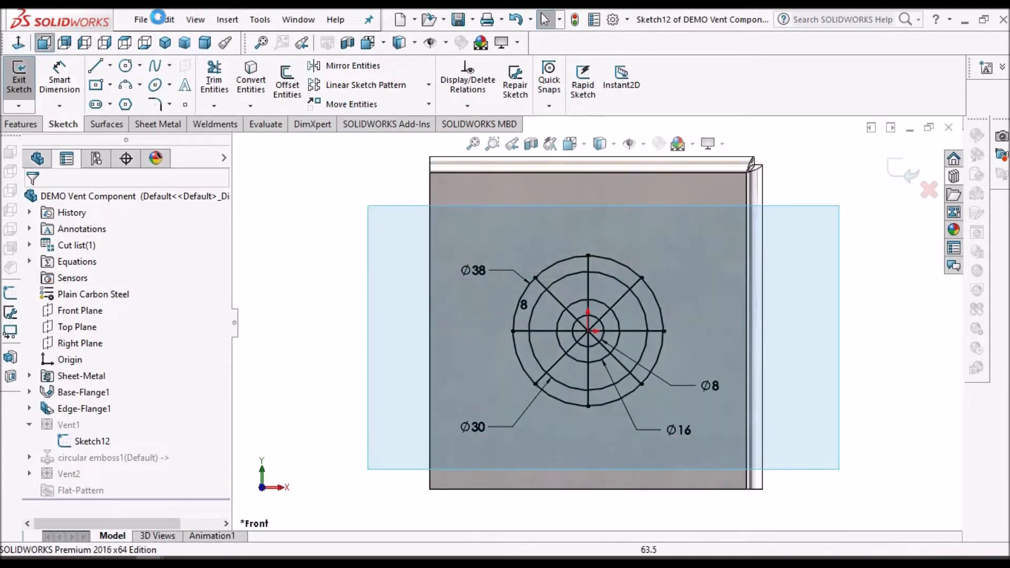
click(165, 19)
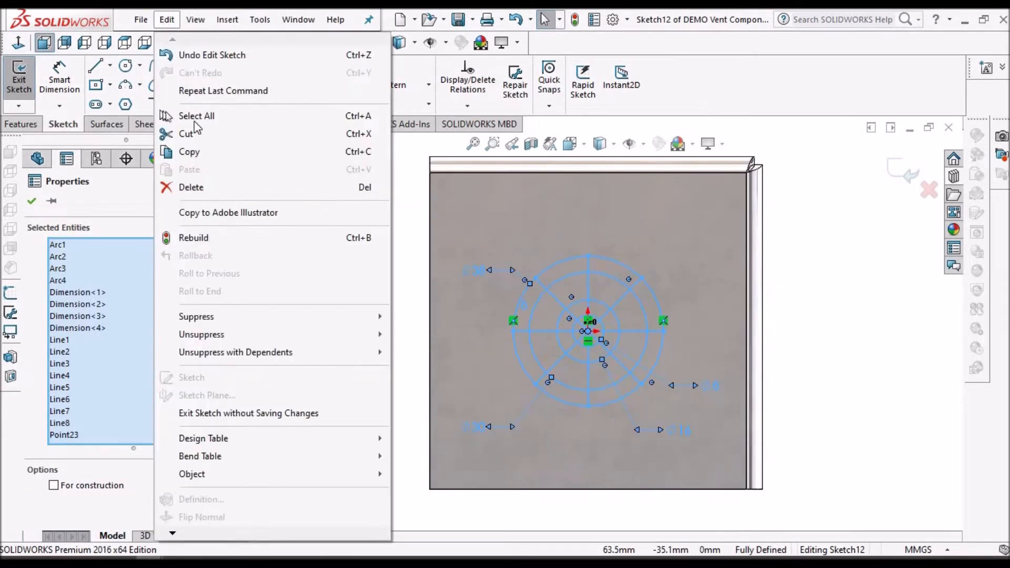
click(199, 154)
click(860, 212)
click(901, 169)
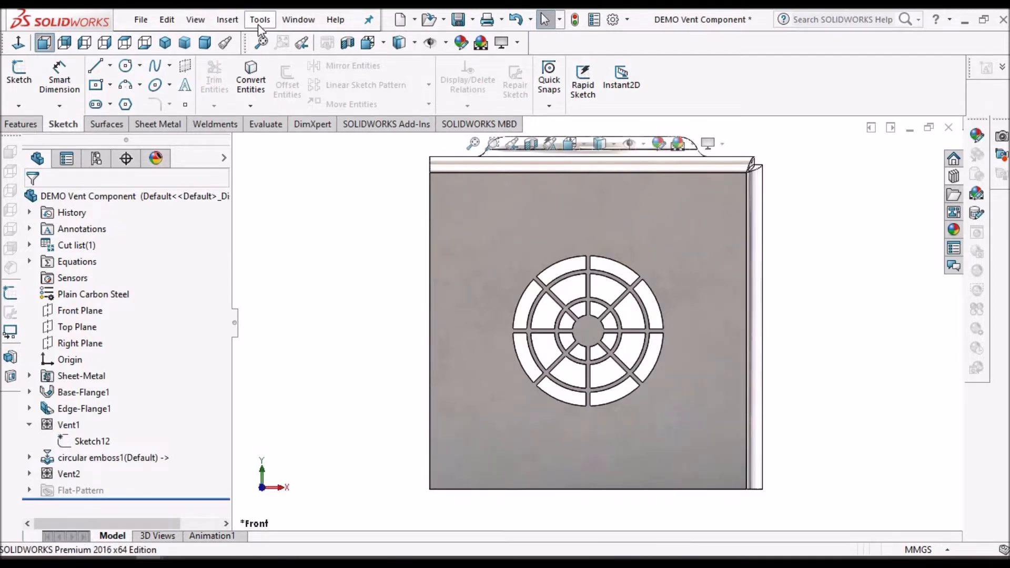
Step: In the DEMO Emboss Vent Forming Tool part, start a sketch on the emboss's flat circular face and paste the copied vent geometry
click(307, 23)
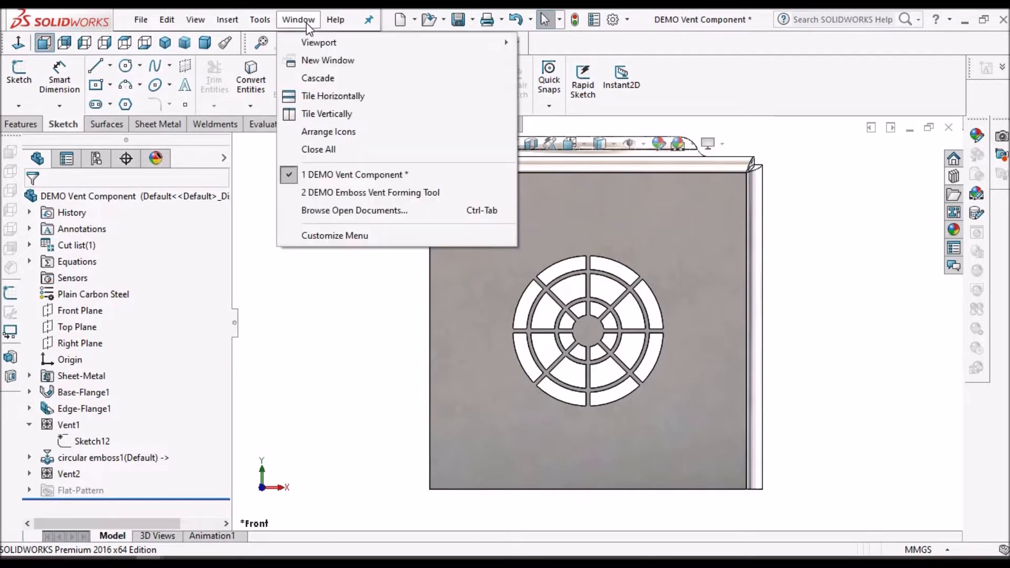
click(335, 192)
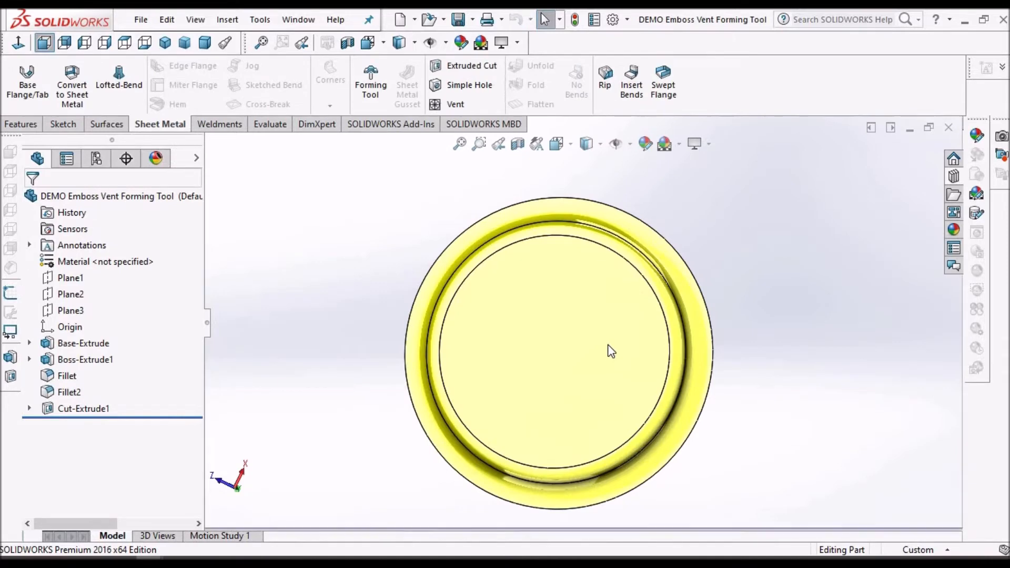
click(609, 348)
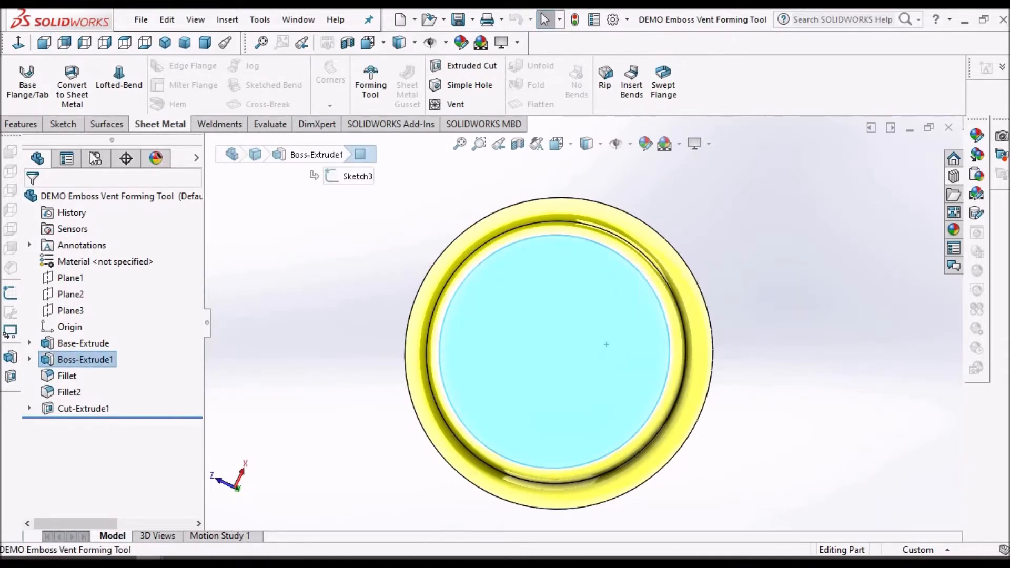
click(63, 124)
click(18, 73)
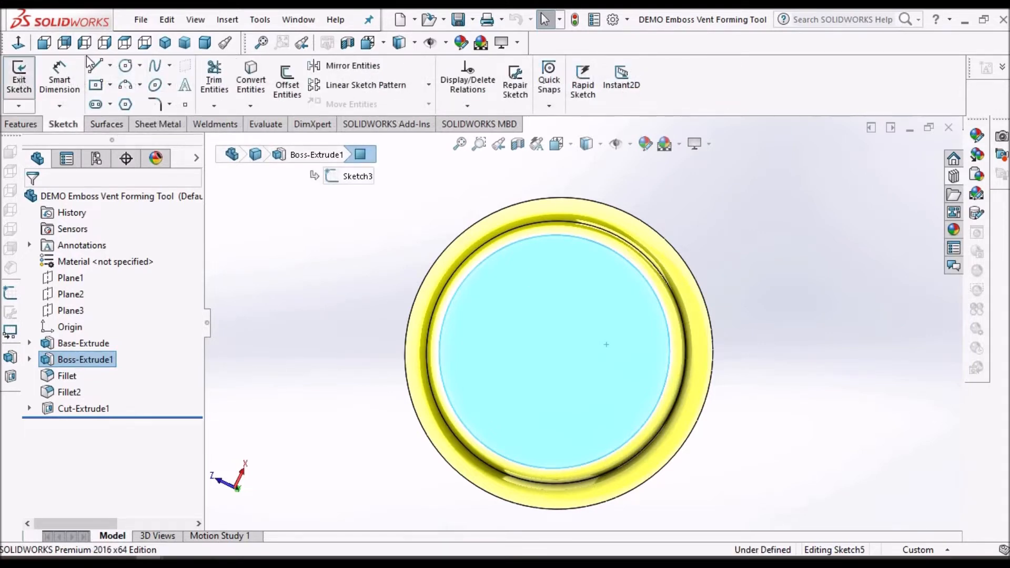
click(168, 20)
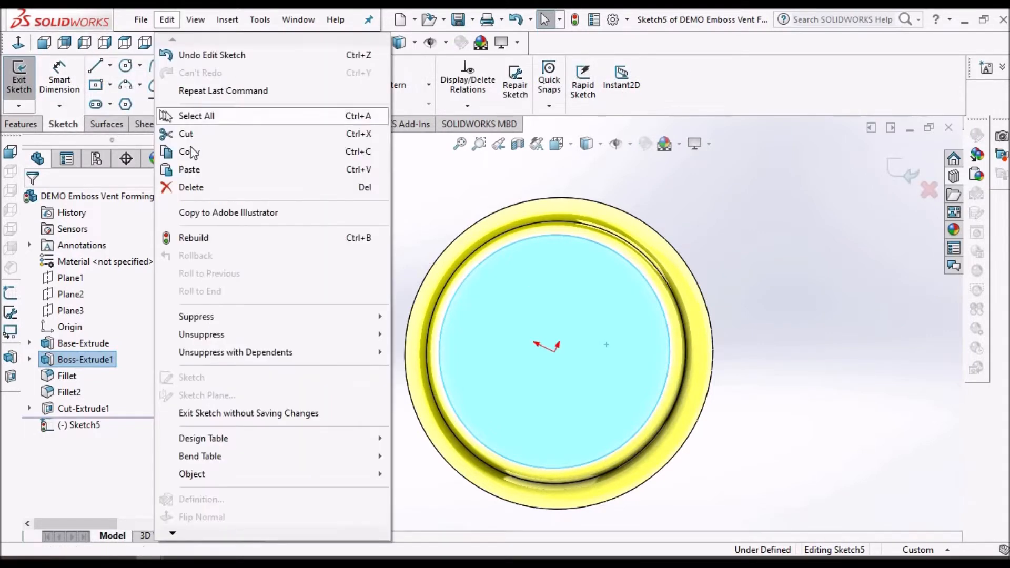
click(185, 169)
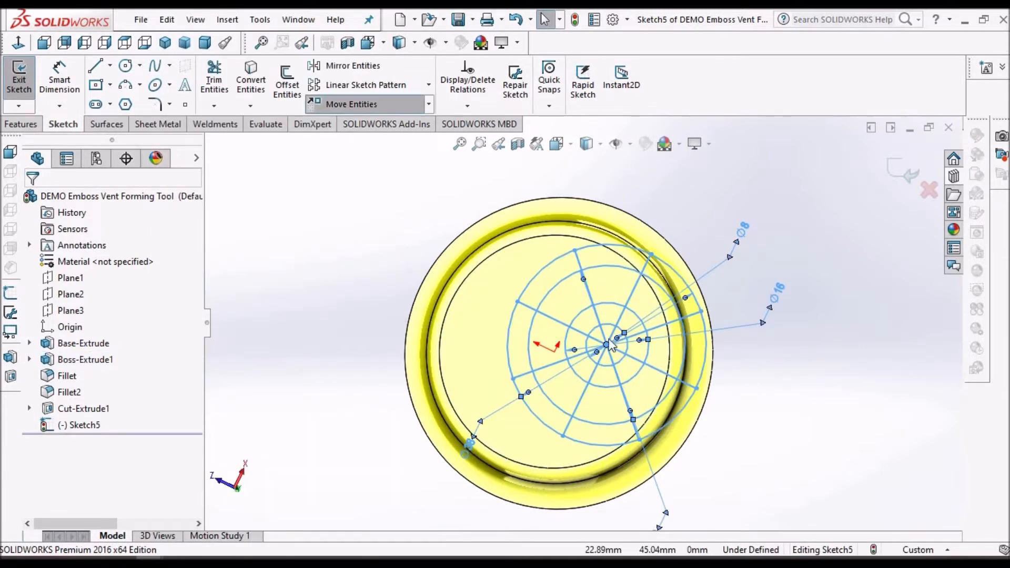
Step: Move the pasted vent geometry from its centre point to the sketch origin and exit the sketch
right_click(811, 352)
click(606, 344)
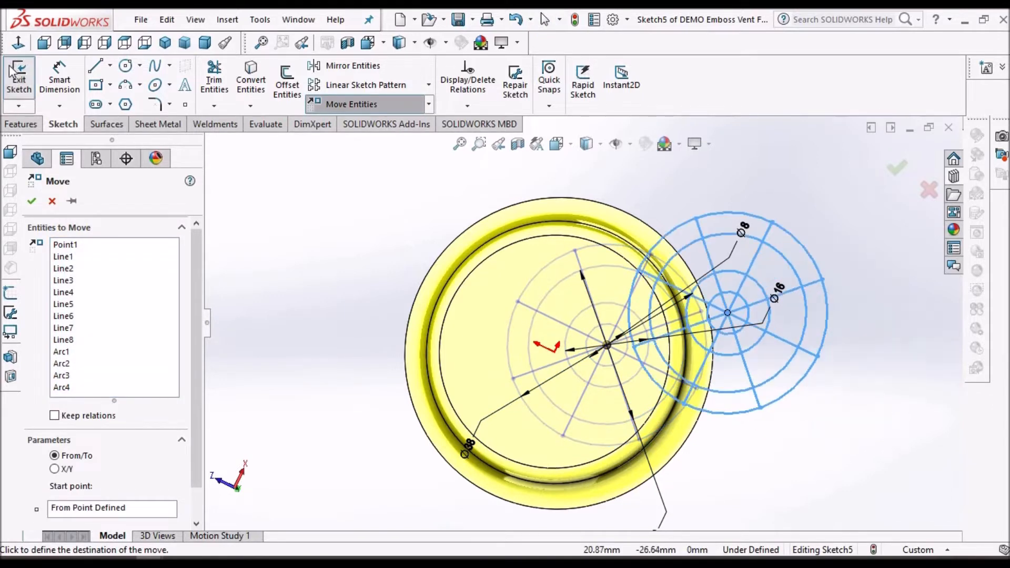
click(18, 42)
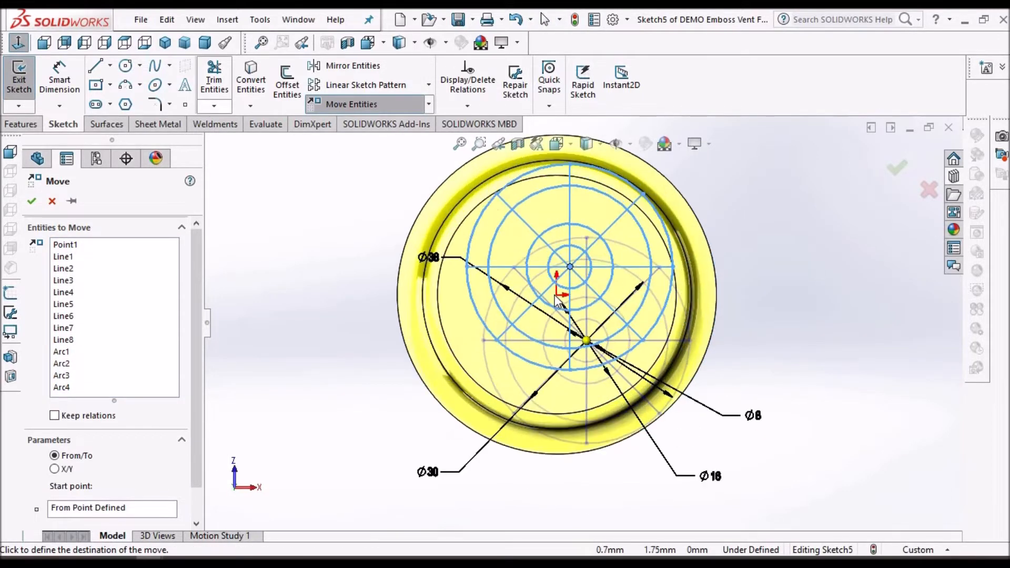
scroll(561, 314, down, 5)
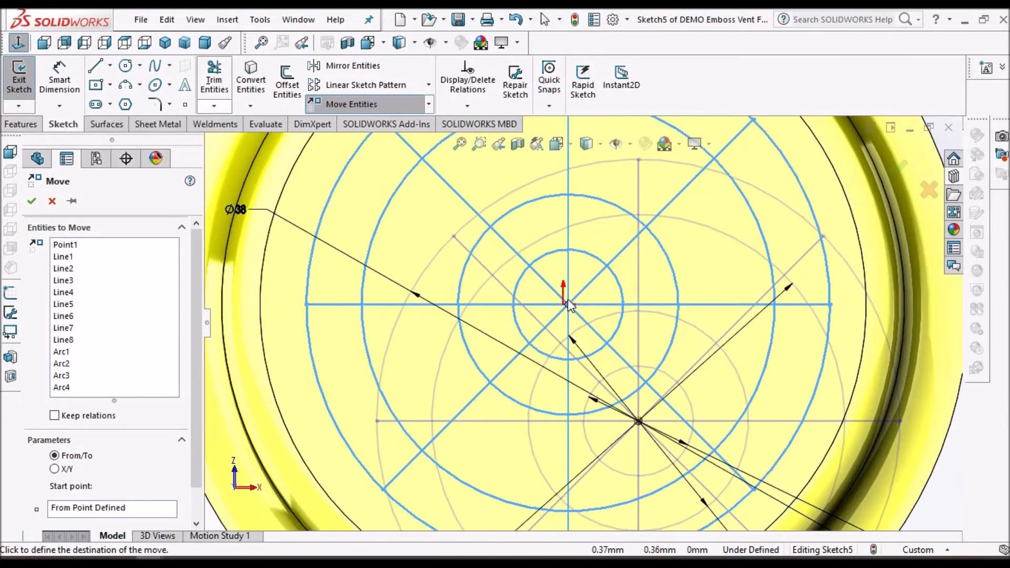
click(563, 299)
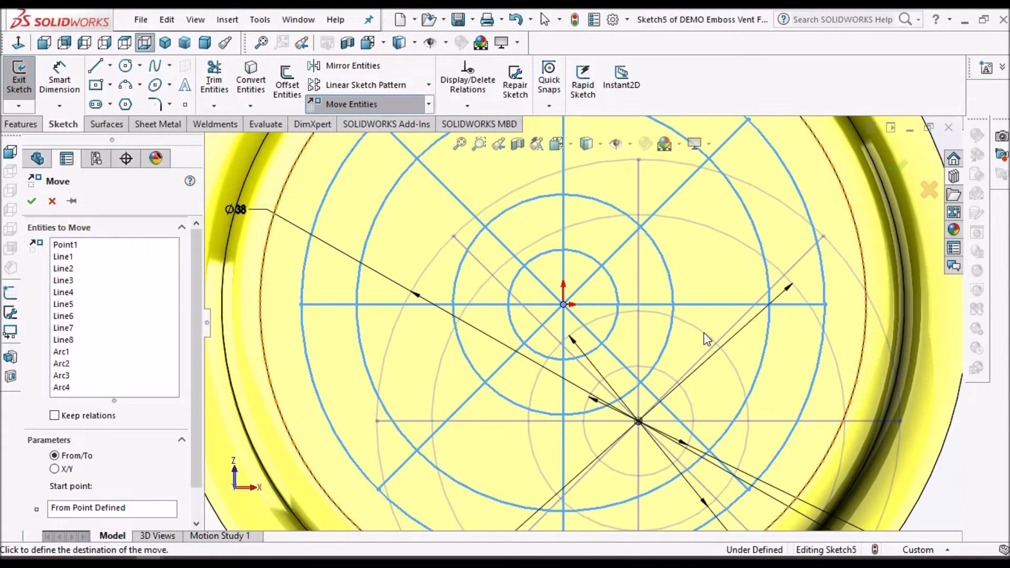
key(f)
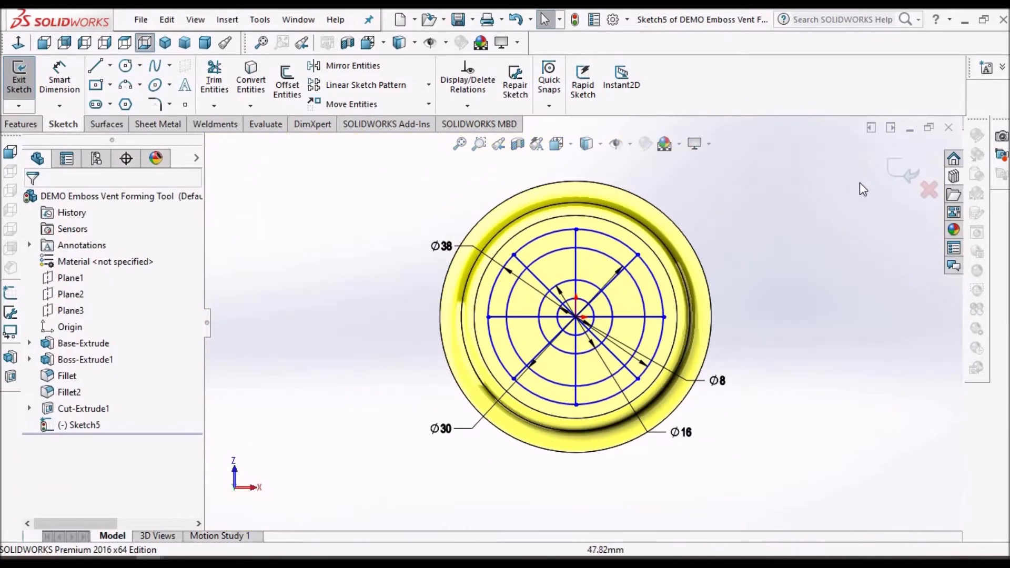
click(899, 180)
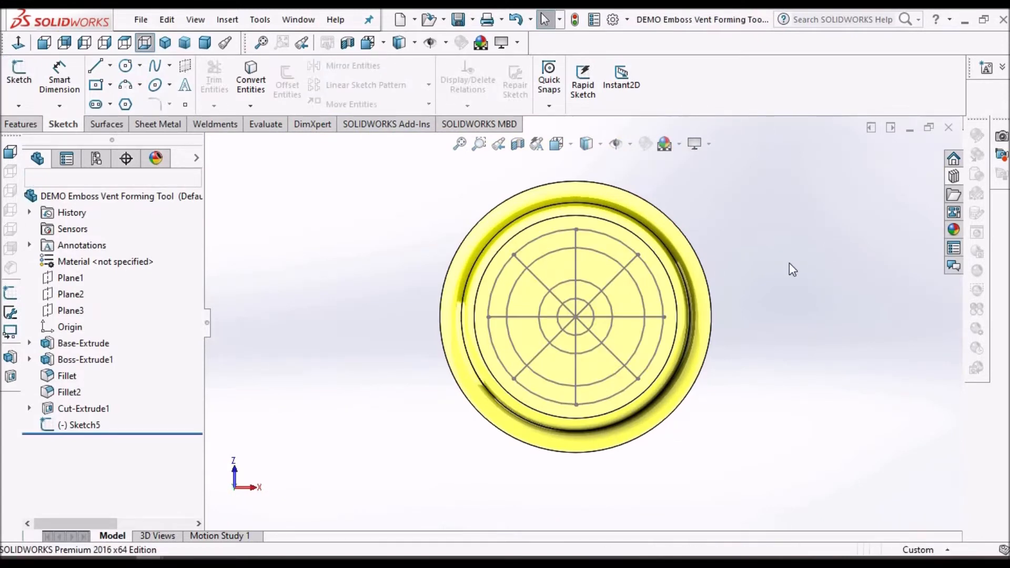
Step: Change the scene to a plain white background and check the vent sketch in wireframe before returning to shaded with edges
click(679, 144)
click(691, 182)
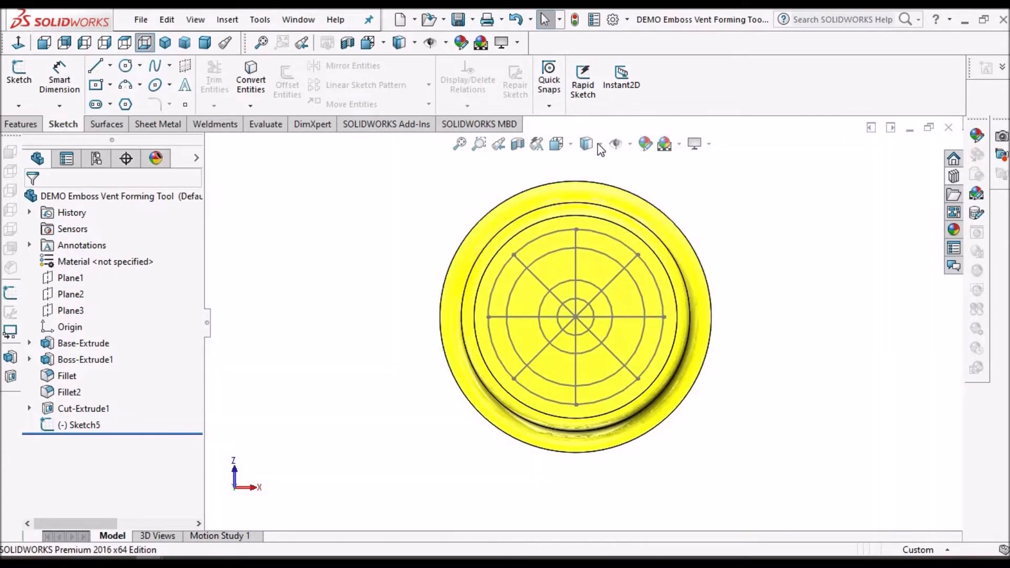
click(599, 144)
click(587, 249)
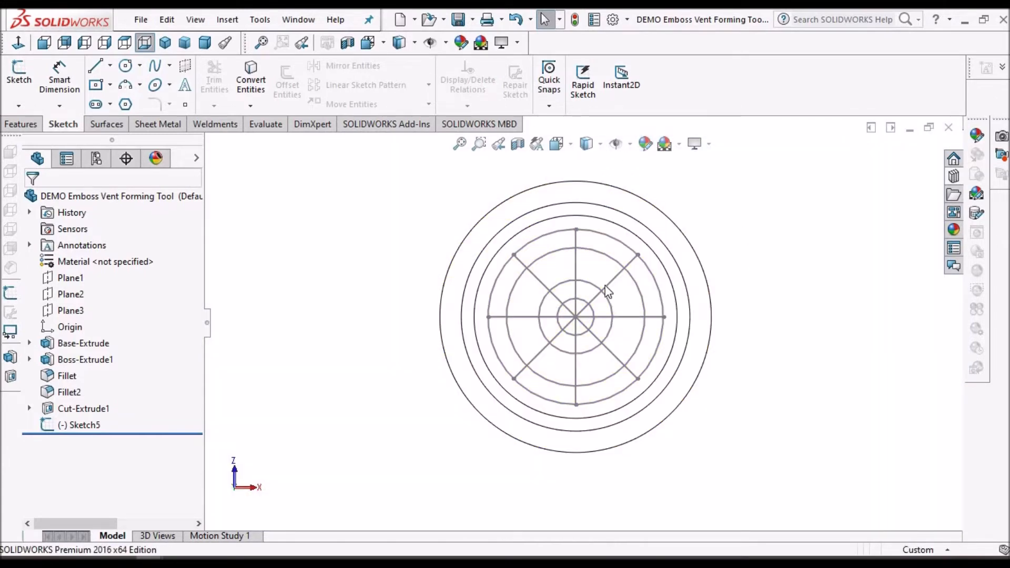
scroll(609, 287, down, 1)
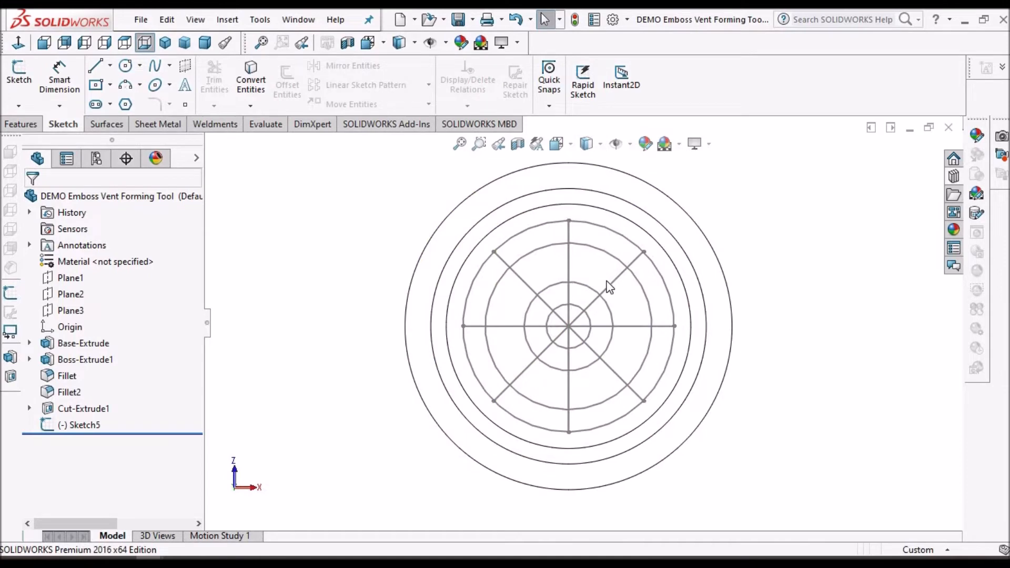
click(599, 144)
click(589, 164)
Step: Start a new sketch on the flat circular emboss face and display the model in wireframe
mouse_move(692, 275)
middle_down()
mouse_move(676, 293)
mouse_move(672, 286)
mouse_move(673, 317)
mouse_move(681, 290)
middle_up()
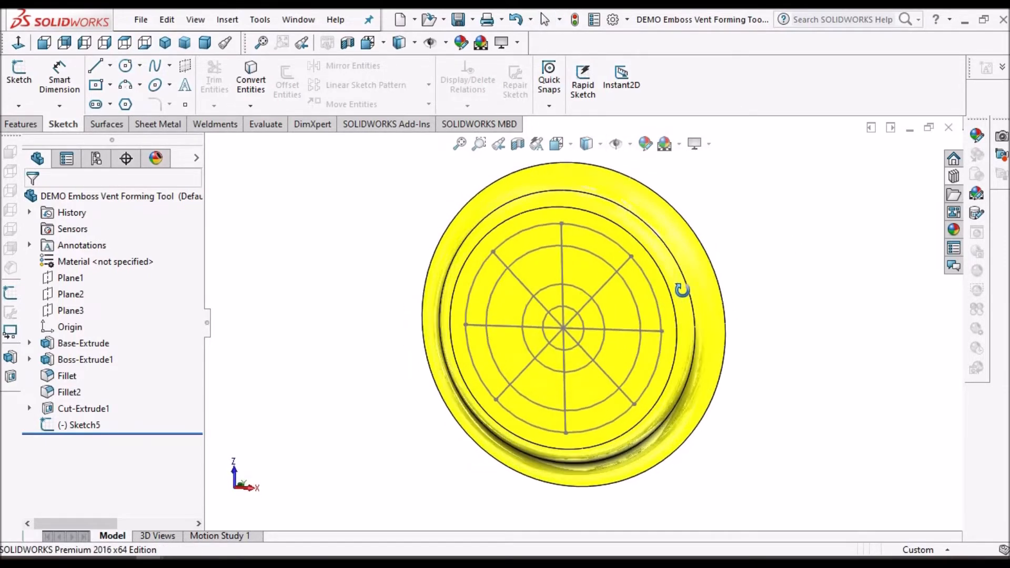
scroll(683, 291, down, 3)
scroll(683, 291, up, 2)
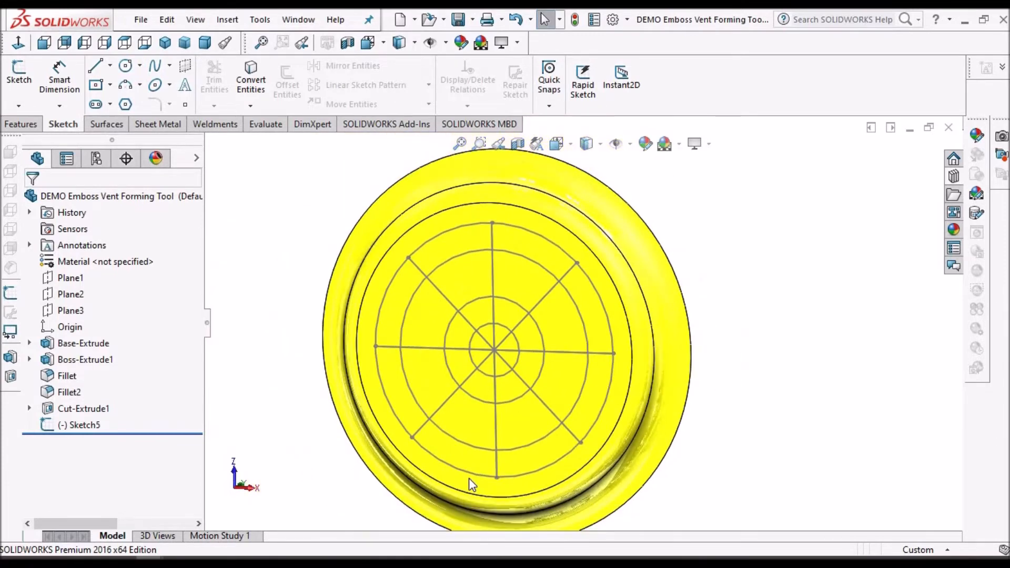
click(466, 480)
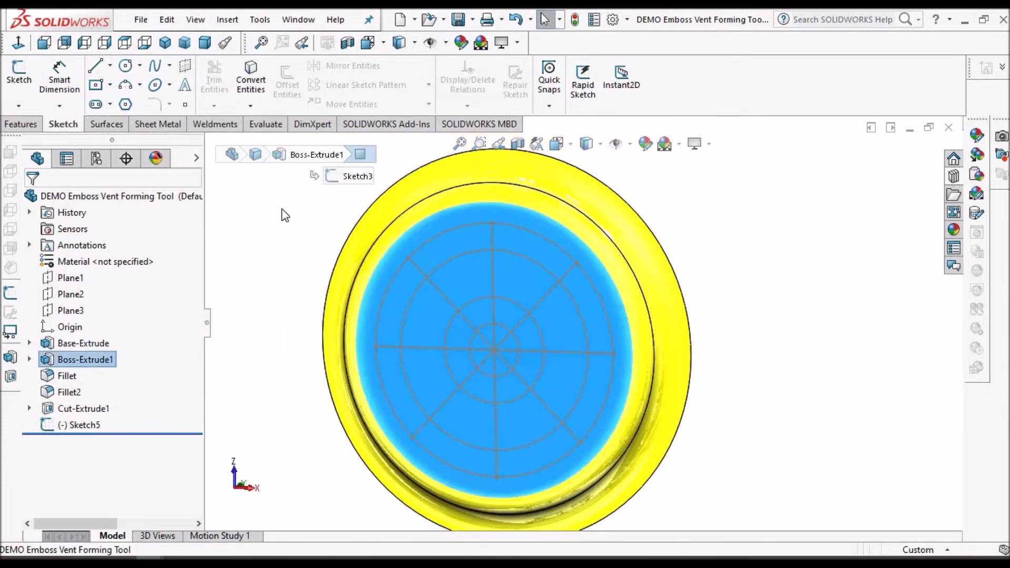
click(22, 80)
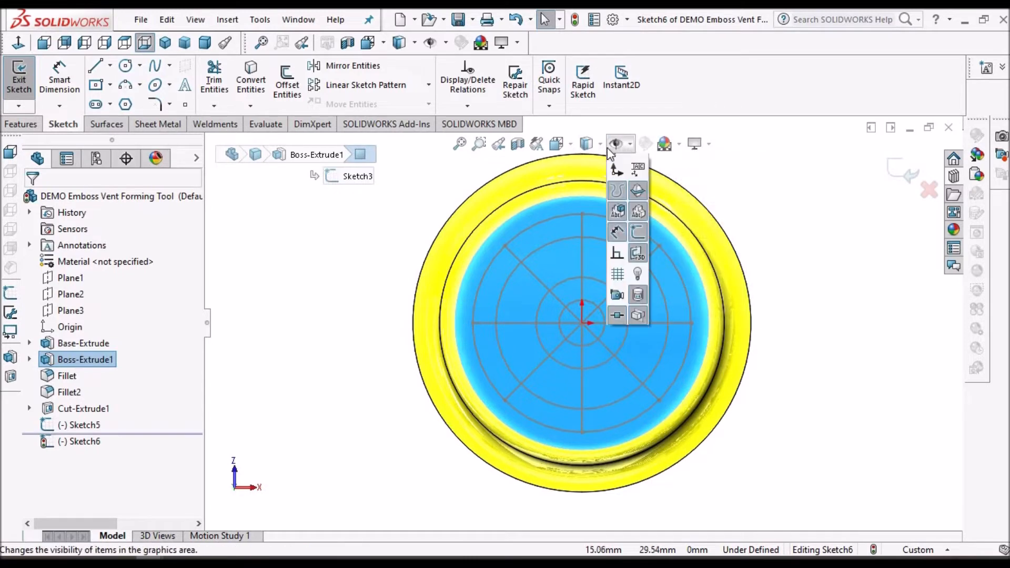
click(679, 145)
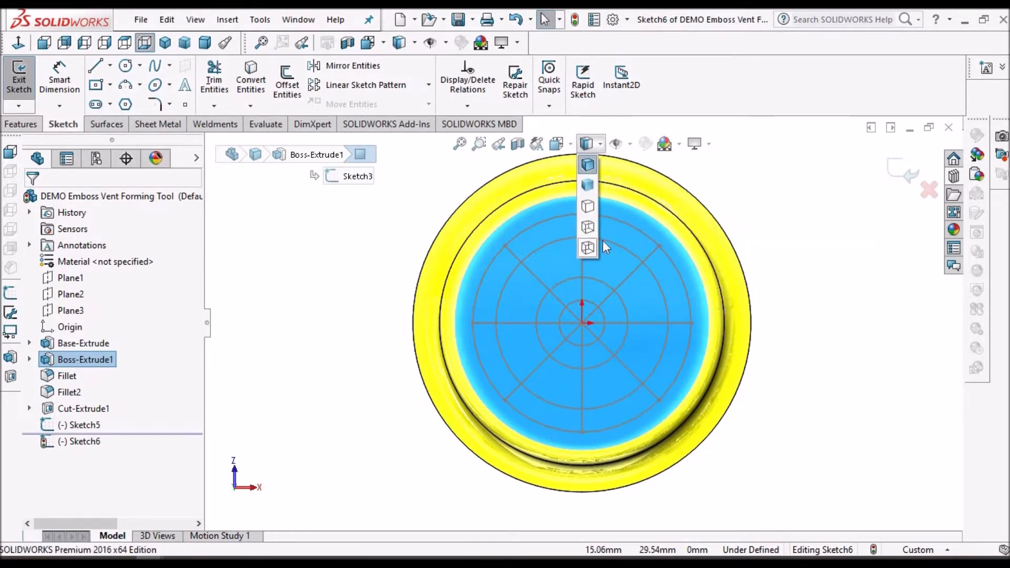
click(588, 248)
scroll(652, 230, down, 3)
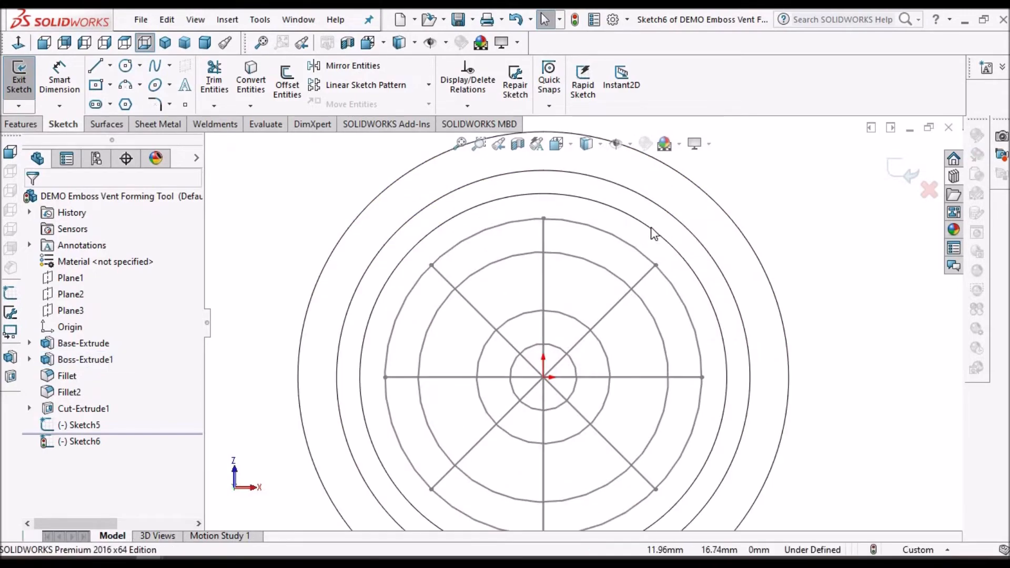
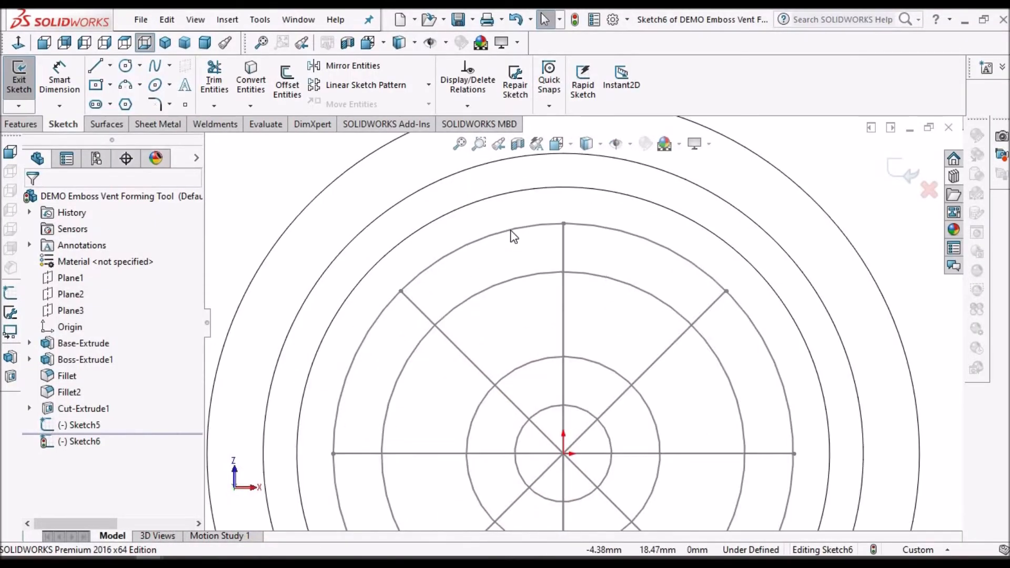
Step: Select the outermost circle of the pasted vent sketch
click(511, 229)
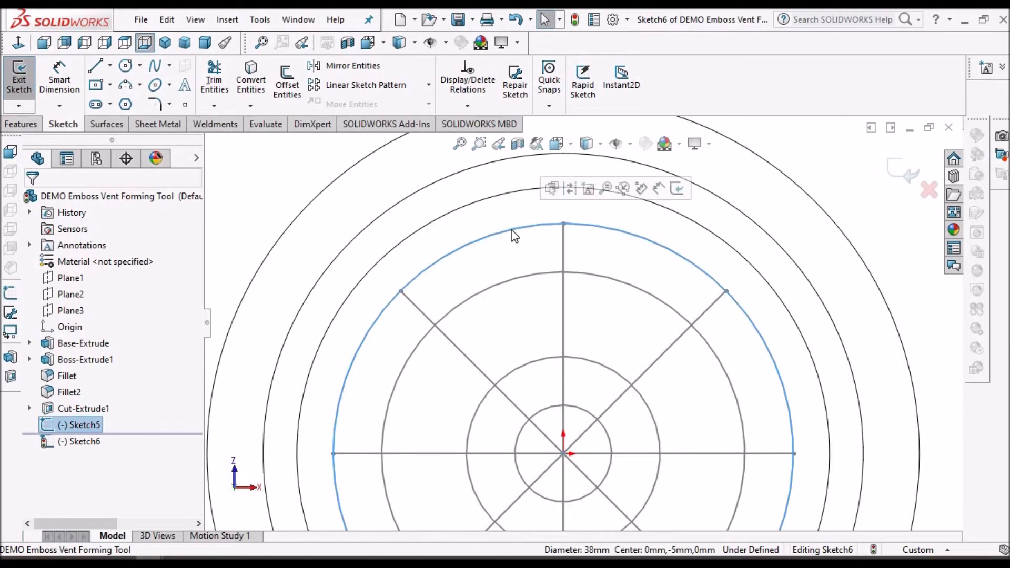
Step: Convert the 38 mm outer circle and the 30 mm circle of Sketch5 into entities of the active sketch
click(249, 76)
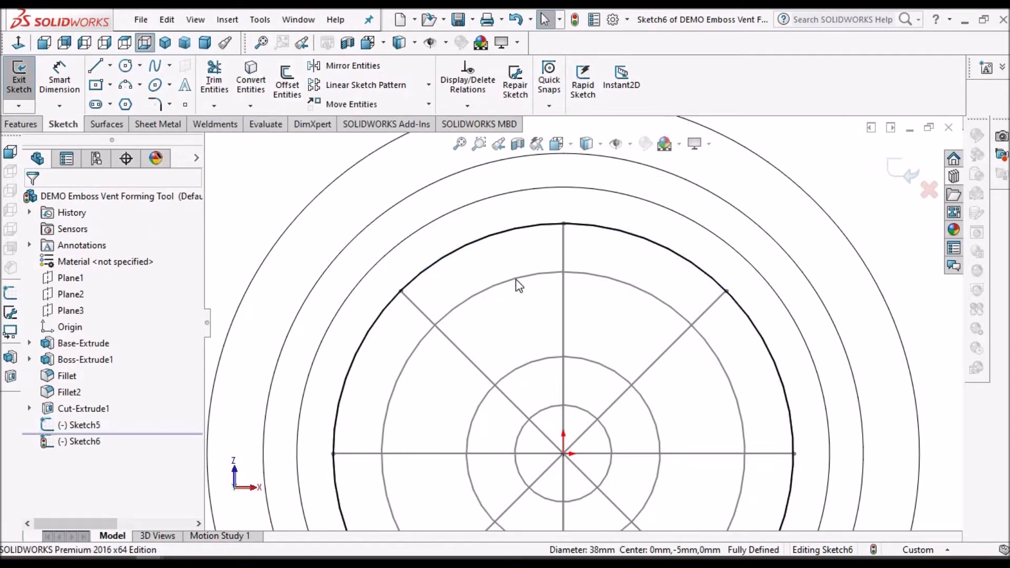
click(516, 279)
click(250, 79)
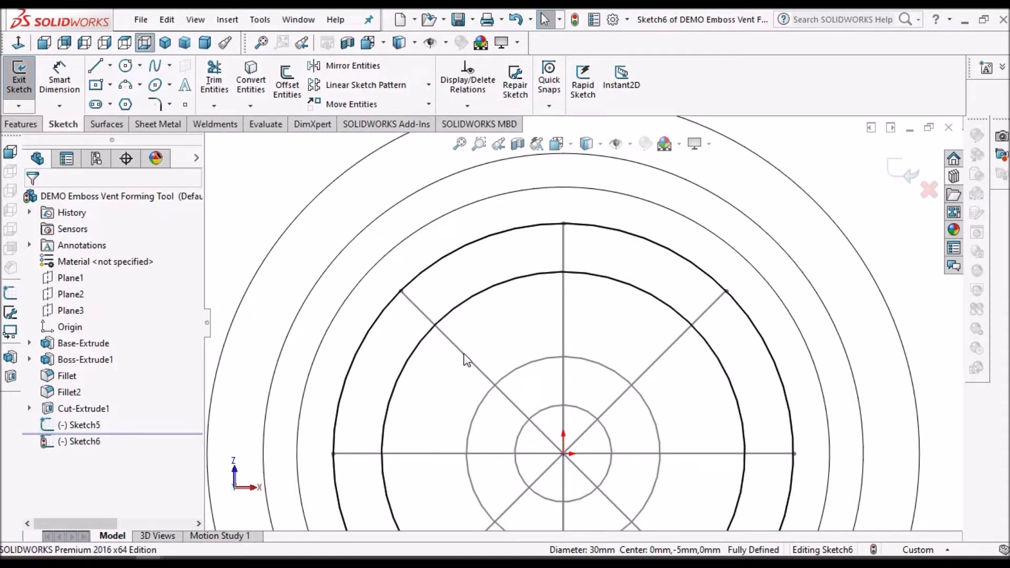
click(285, 79)
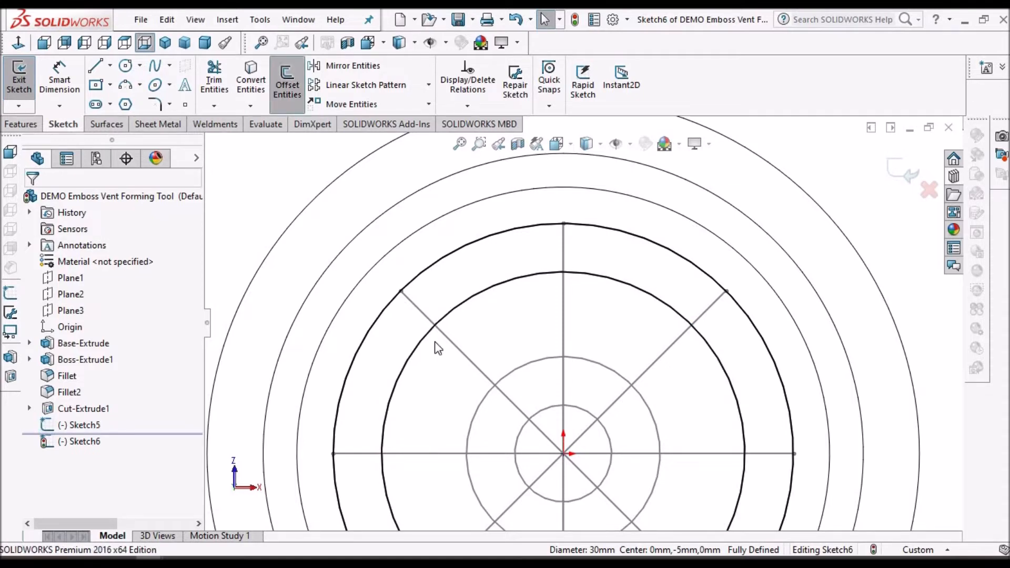
click(461, 352)
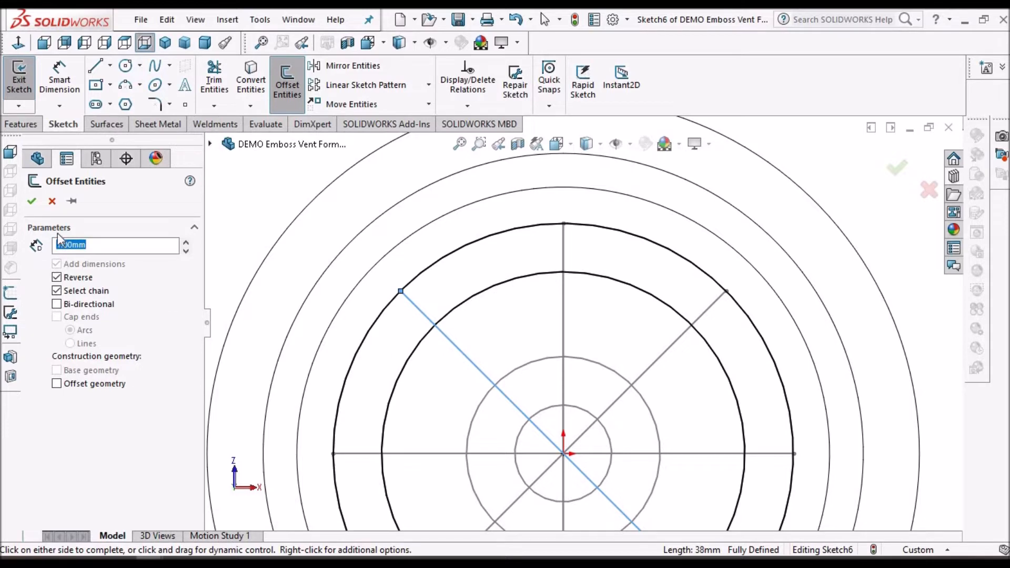
click(31, 202)
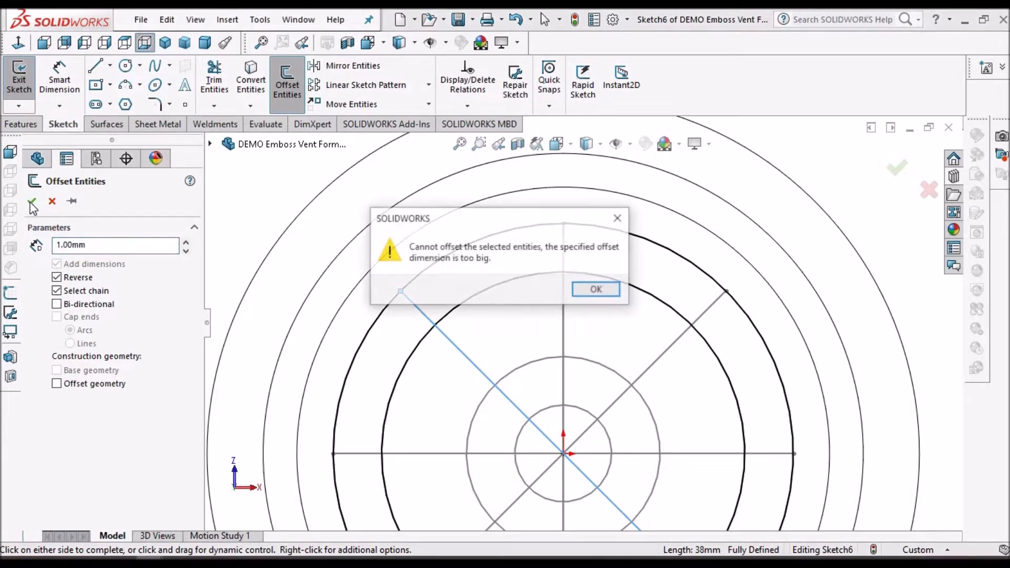
click(579, 297)
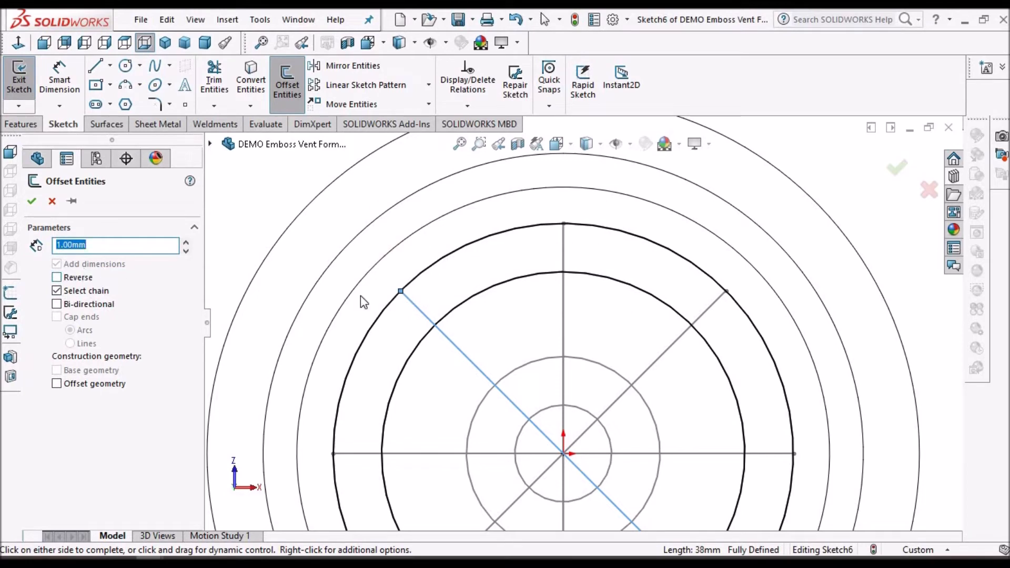
scroll(578, 366, up, 3)
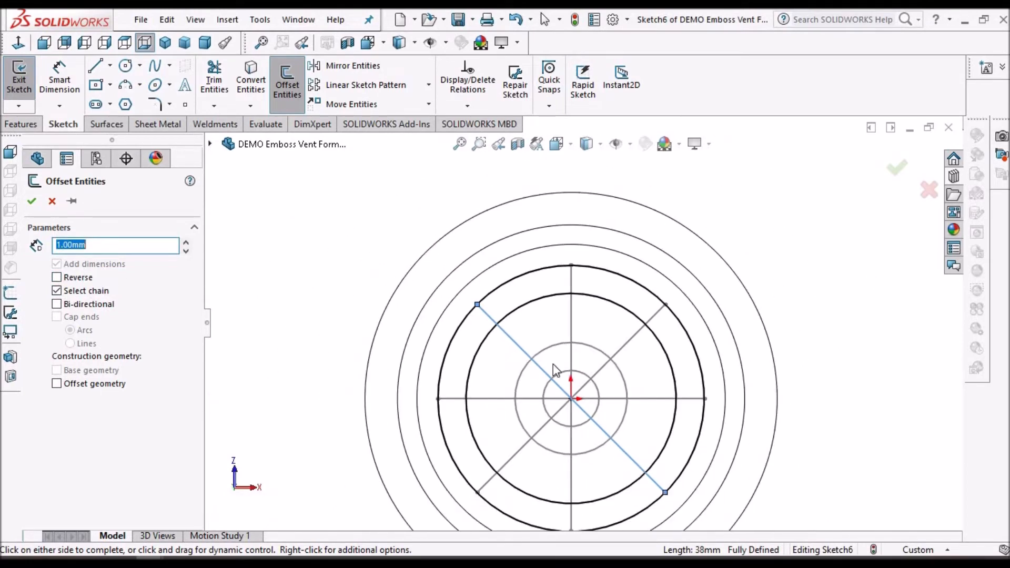
key(Escape)
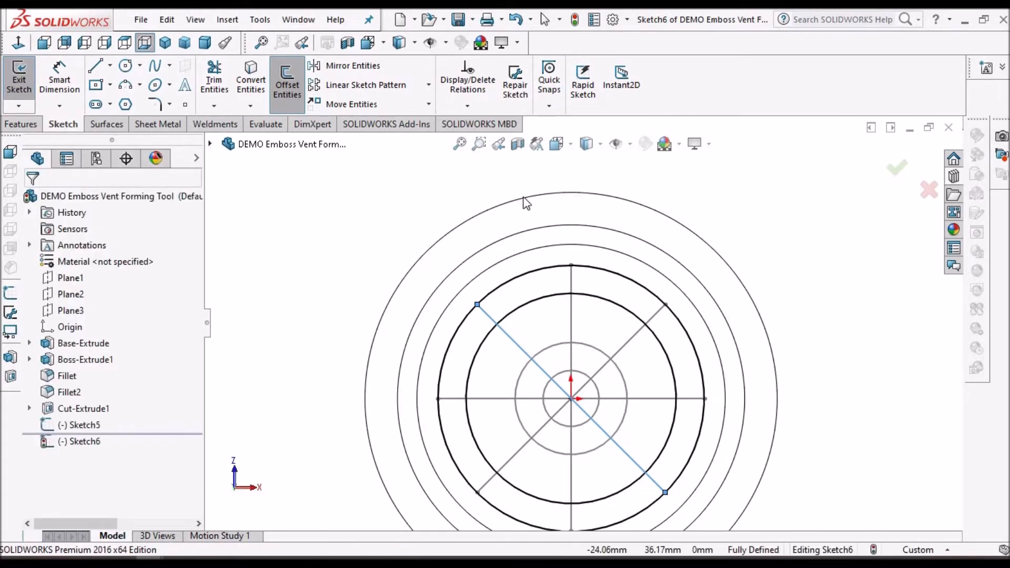
key(Escape)
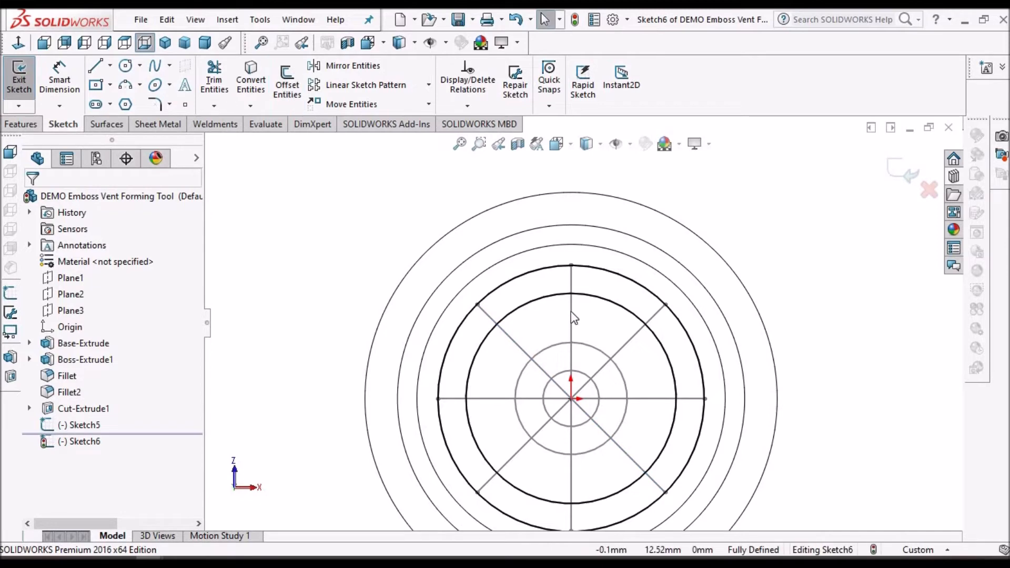
Step: Convert Sketch5's diagonal line running from upper left to lower right into the active sketch and make it construction geometry
click(570, 312)
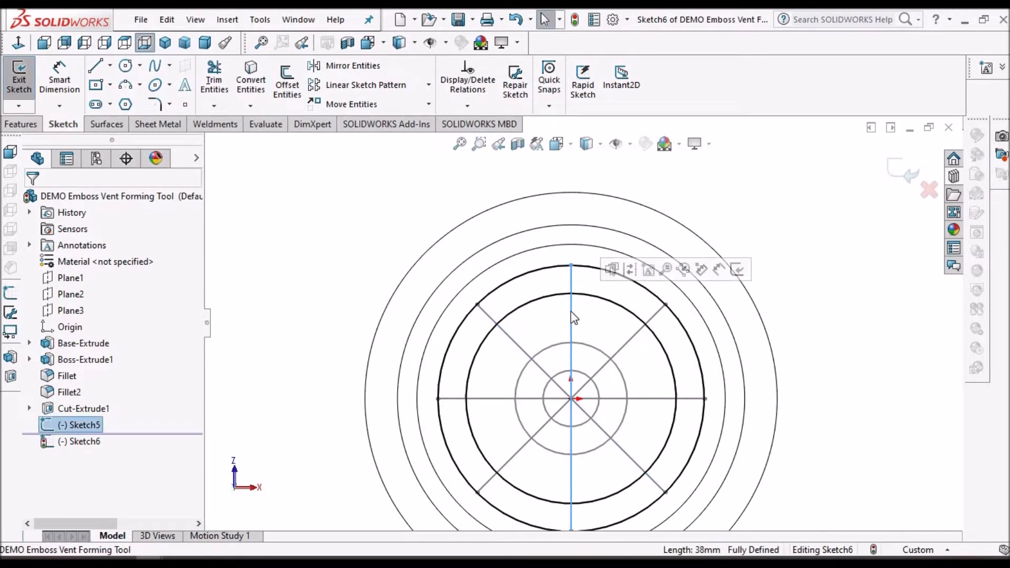
click(514, 343)
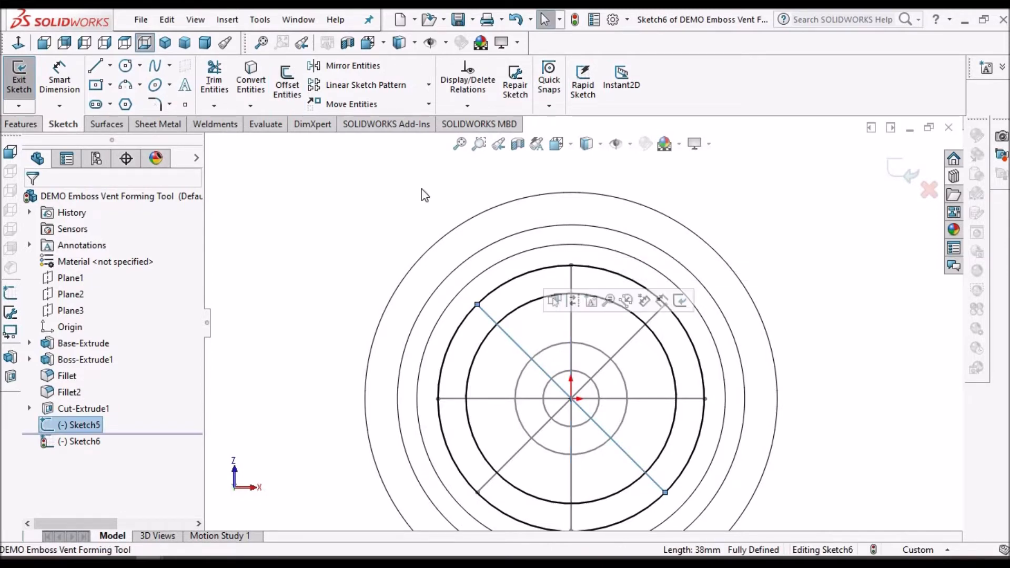
click(252, 85)
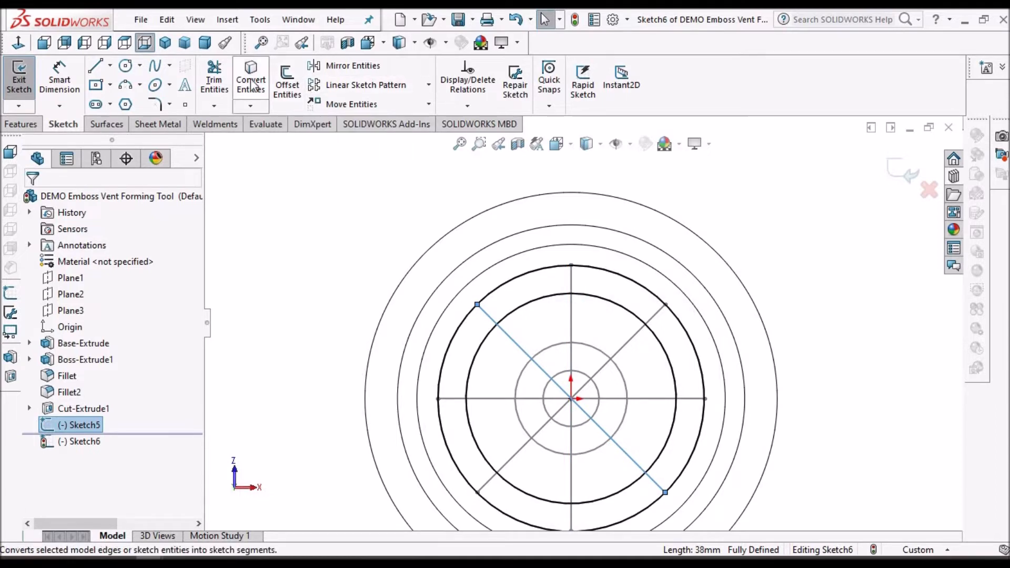
click(514, 345)
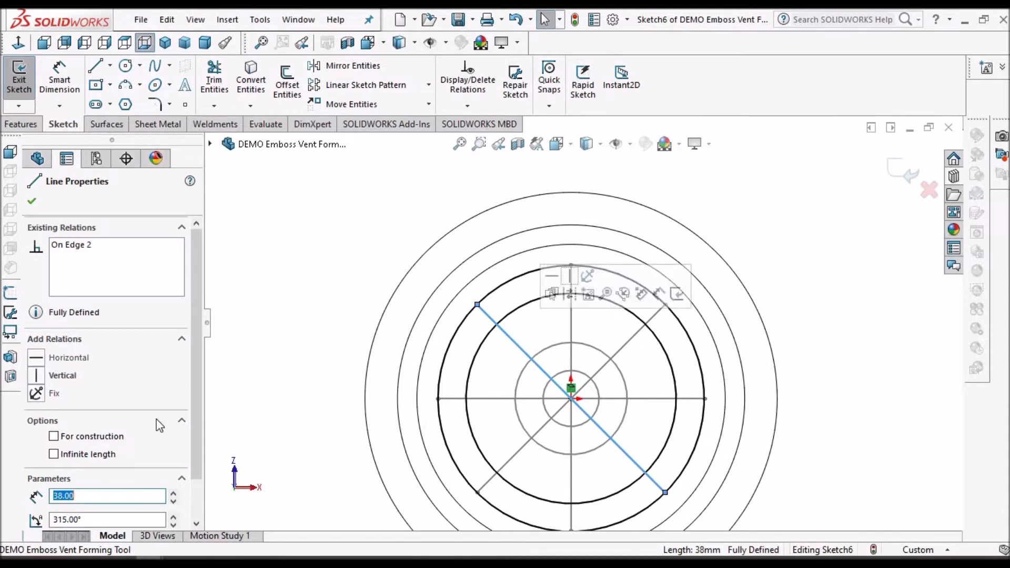
click(53, 436)
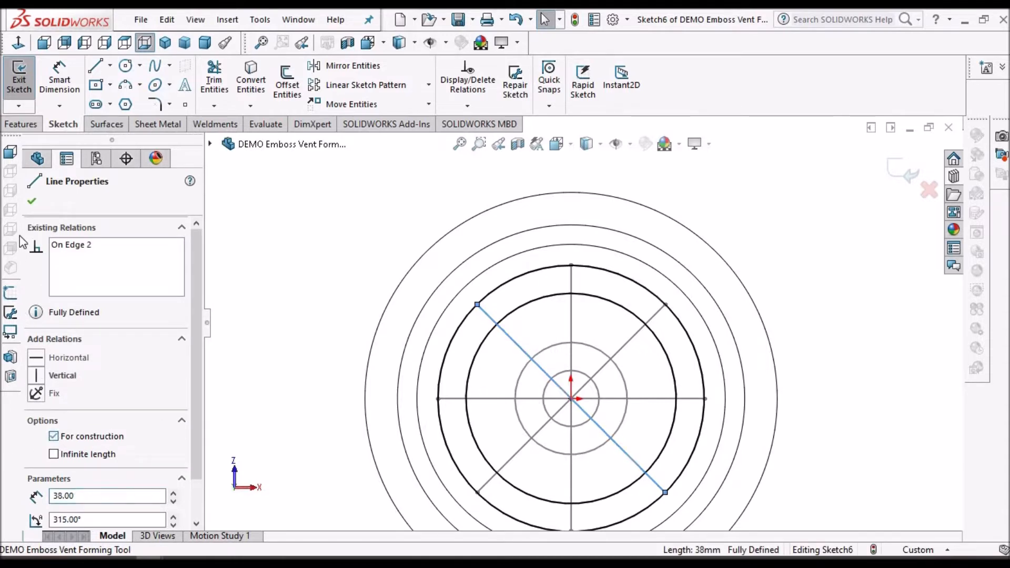
click(32, 202)
Step: Convert Sketch5's vertical line through the origin into the active sketch and make it construction geometry
scroll(573, 305, down, 3)
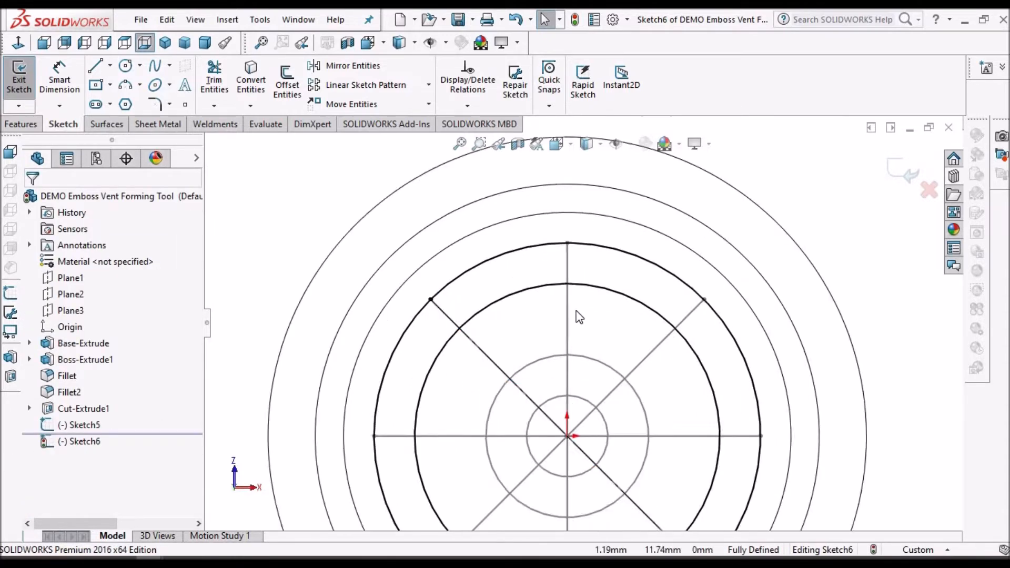
click(564, 292)
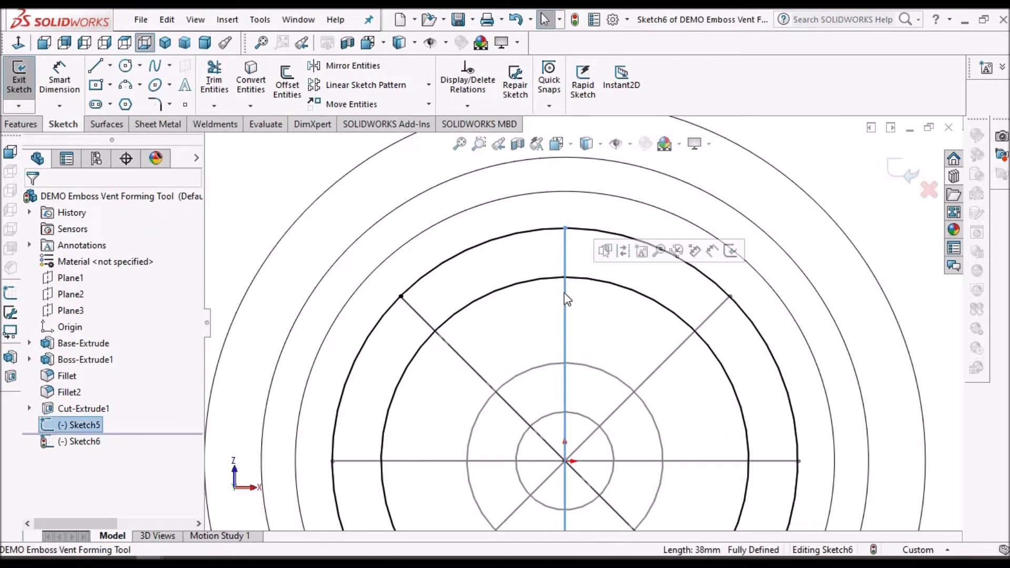
click(250, 73)
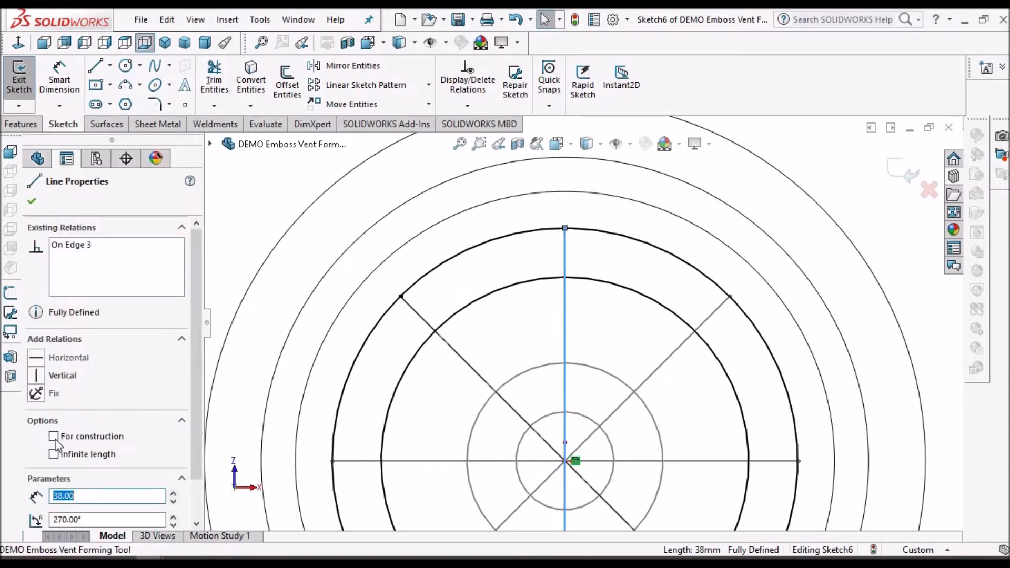
click(55, 438)
click(32, 201)
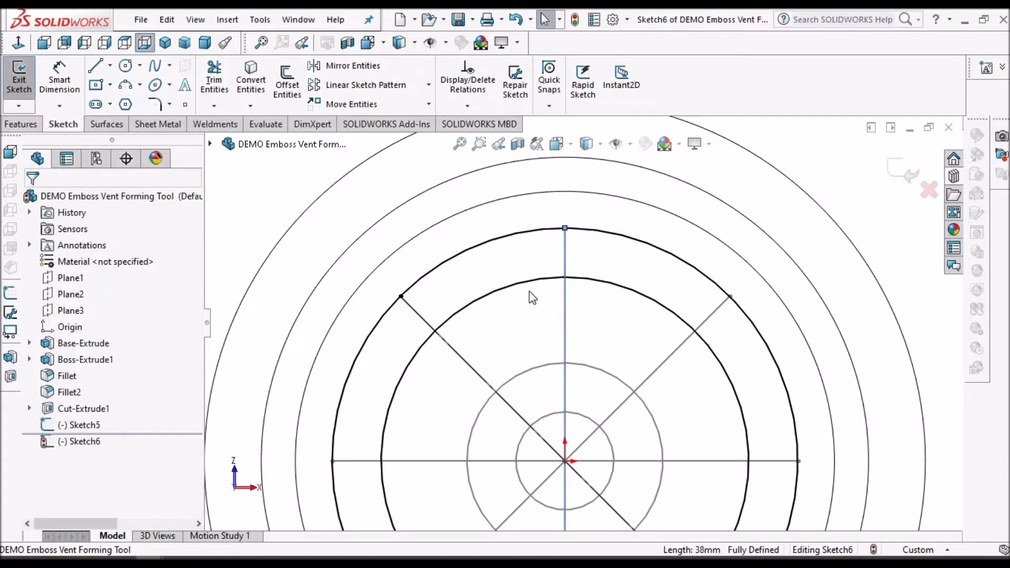
Step: Hide Sketch5 so that only the converted circles and construction lines of the active sketch are shown
scroll(530, 295, up, 4)
scroll(531, 360, down, 2)
click(549, 315)
scroll(552, 320, down, 1)
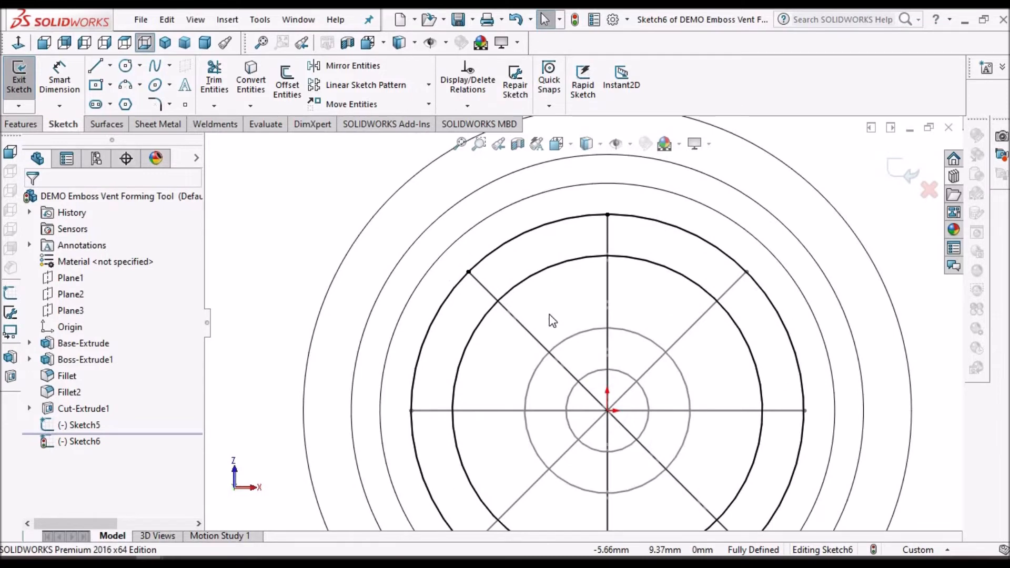
click(530, 339)
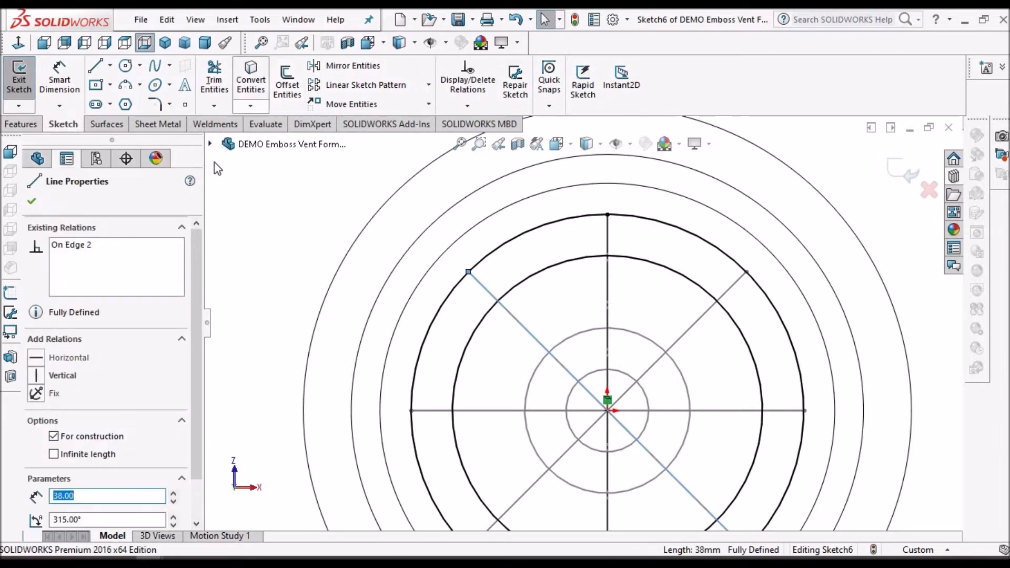
click(34, 198)
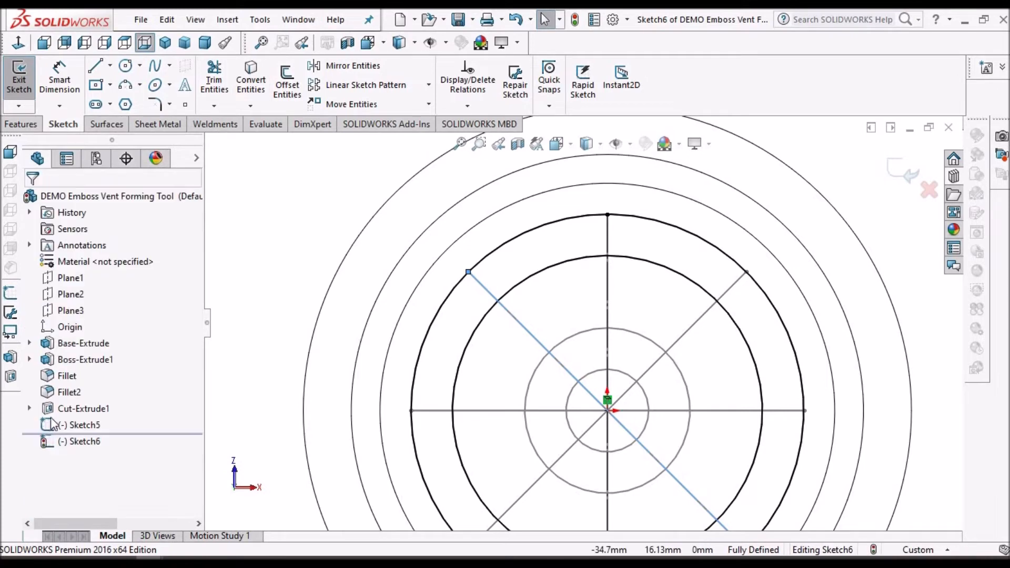
click(71, 425)
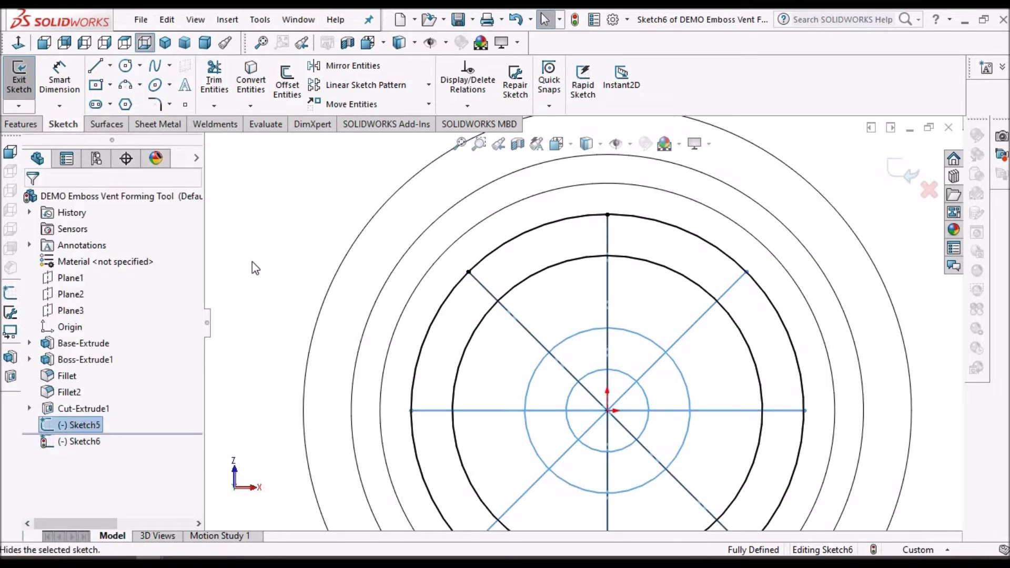
key(z)
key(z)
key(z)
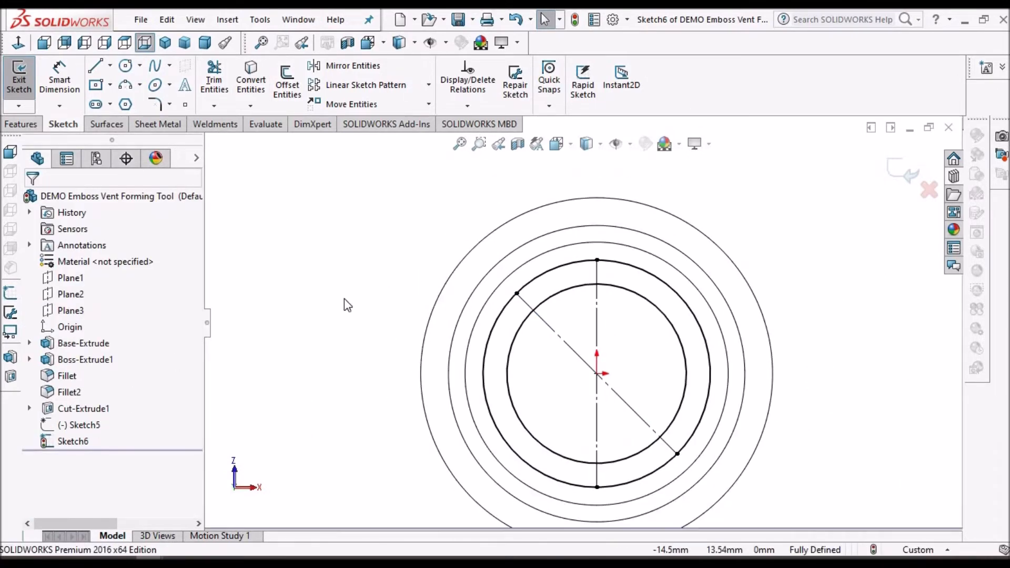
Step: Offset the diagonal construction line by 1 mm toward its upper-right side
scroll(579, 321, down, 3)
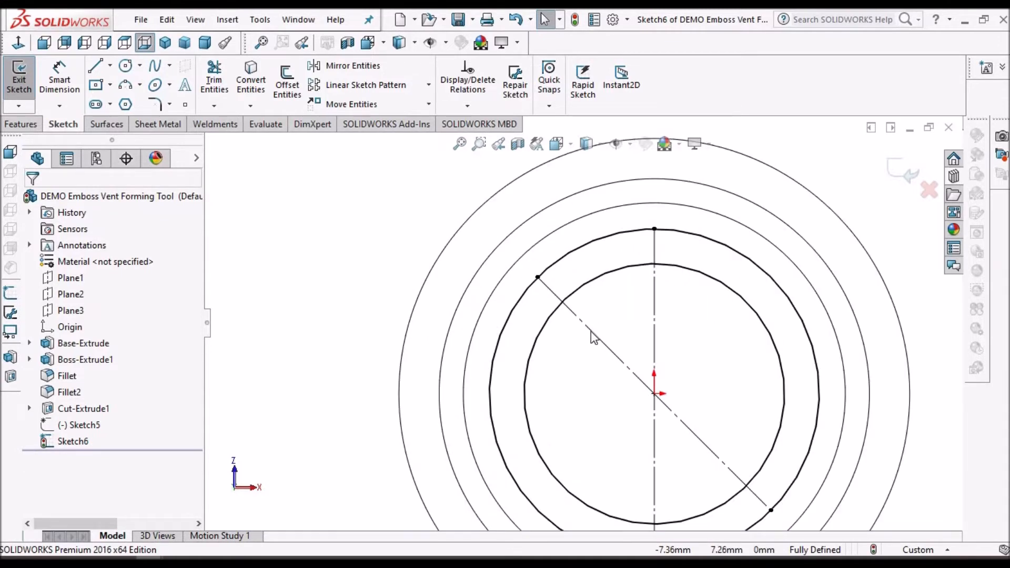
click(592, 333)
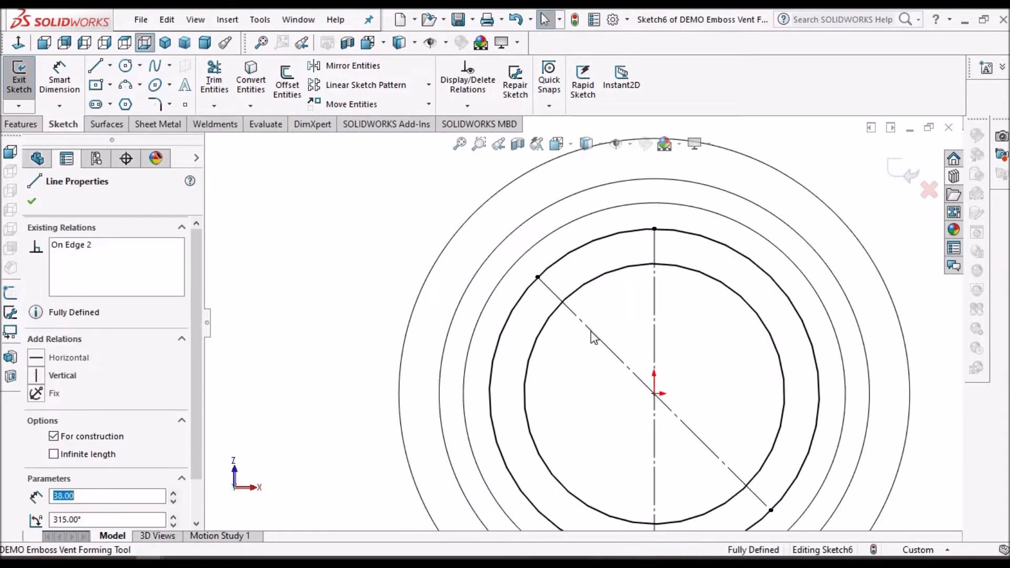
click(285, 93)
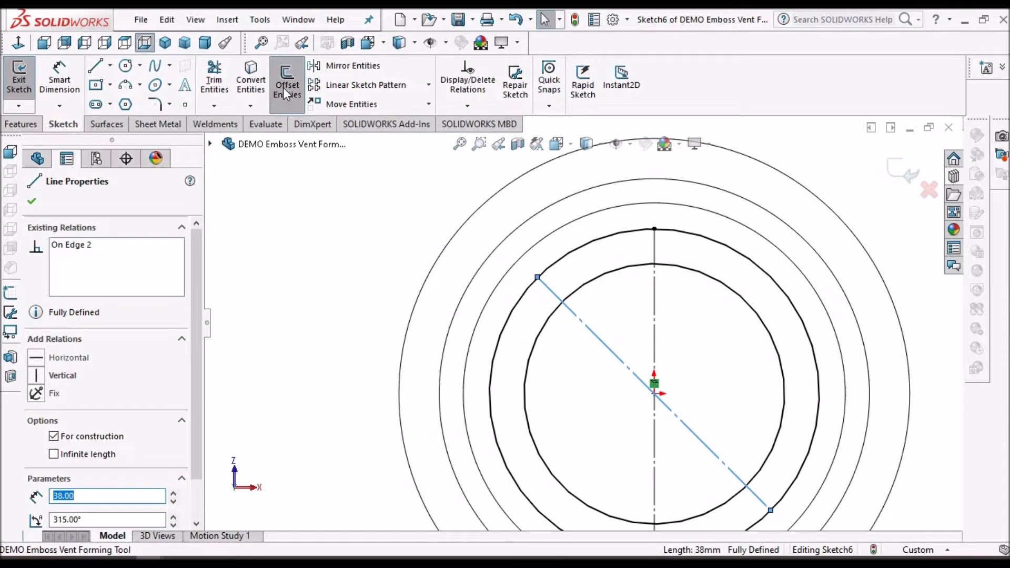
click(57, 278)
key(Return)
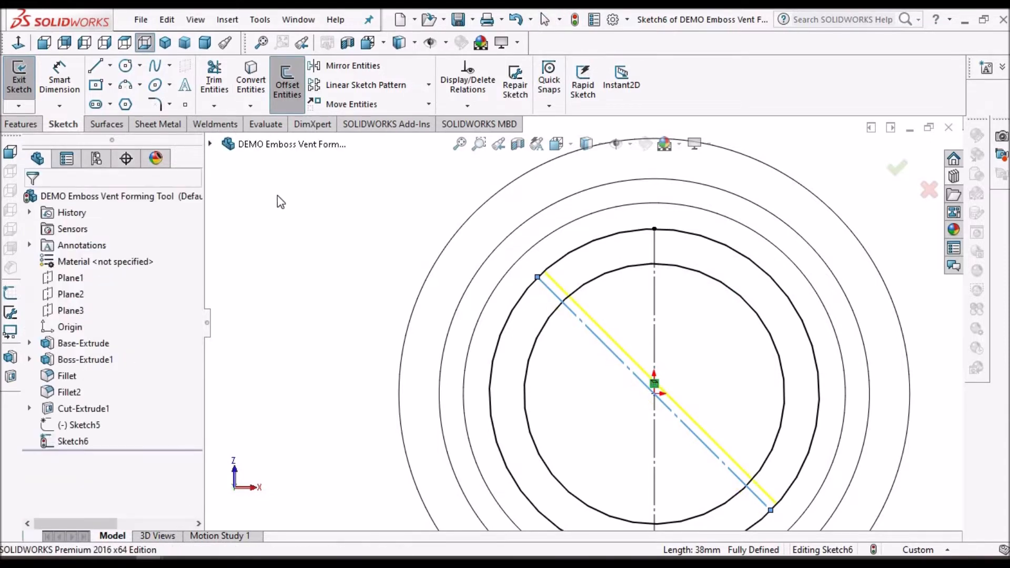
Step: Offset the vertical construction line by 1 mm toward the diagonal line's upper end, adding the offset dimension
click(655, 248)
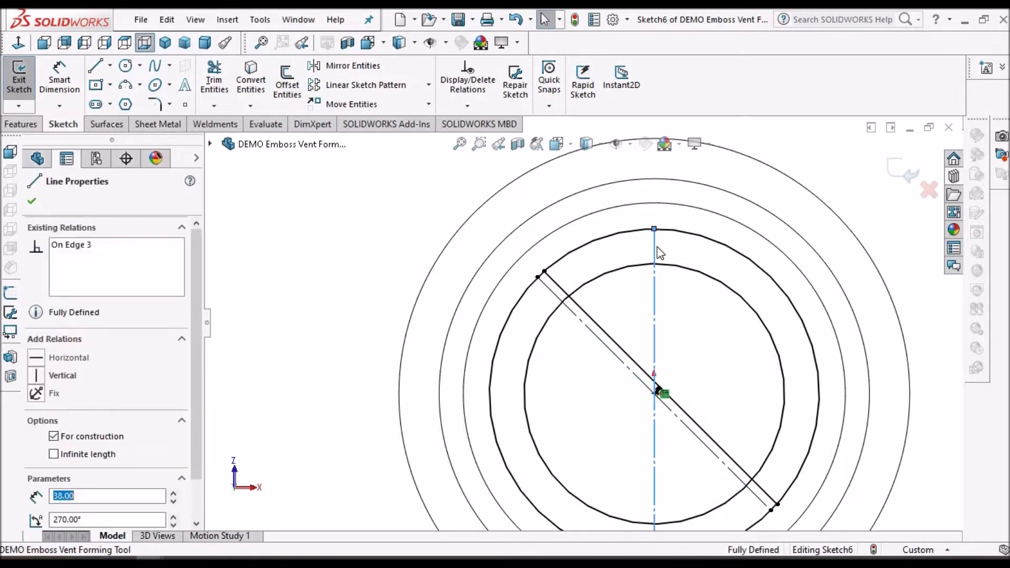
click(287, 89)
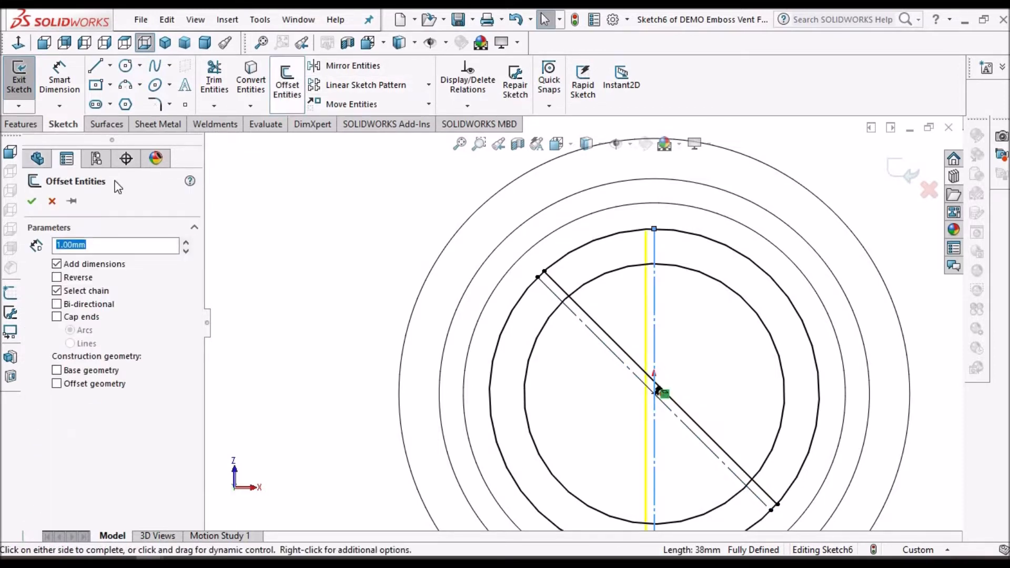
click(32, 200)
Step: Power-trim the short arcs of both circles between the diagonal construction line and its offset line at the upper left
scroll(651, 270, down, 5)
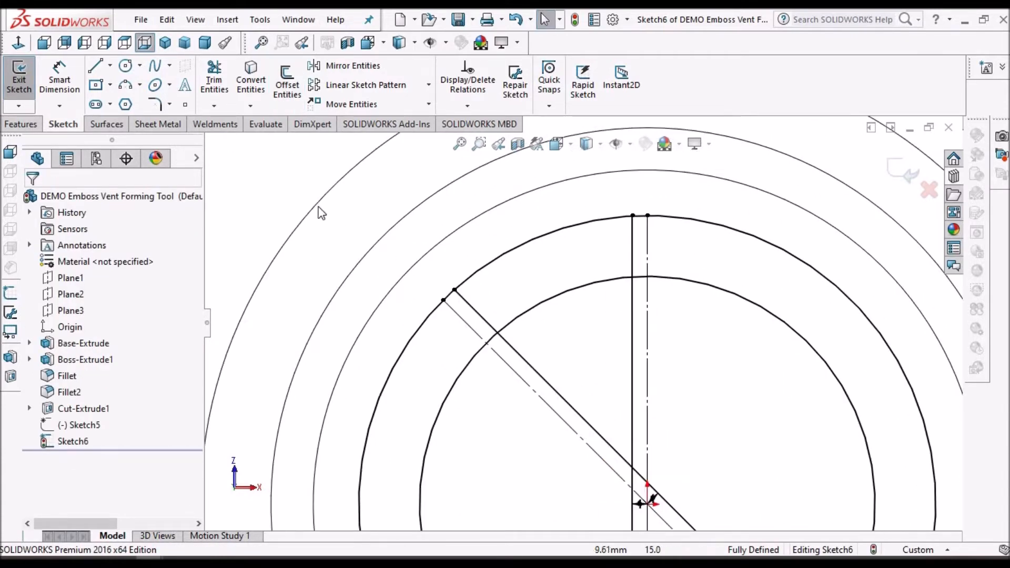
click(222, 87)
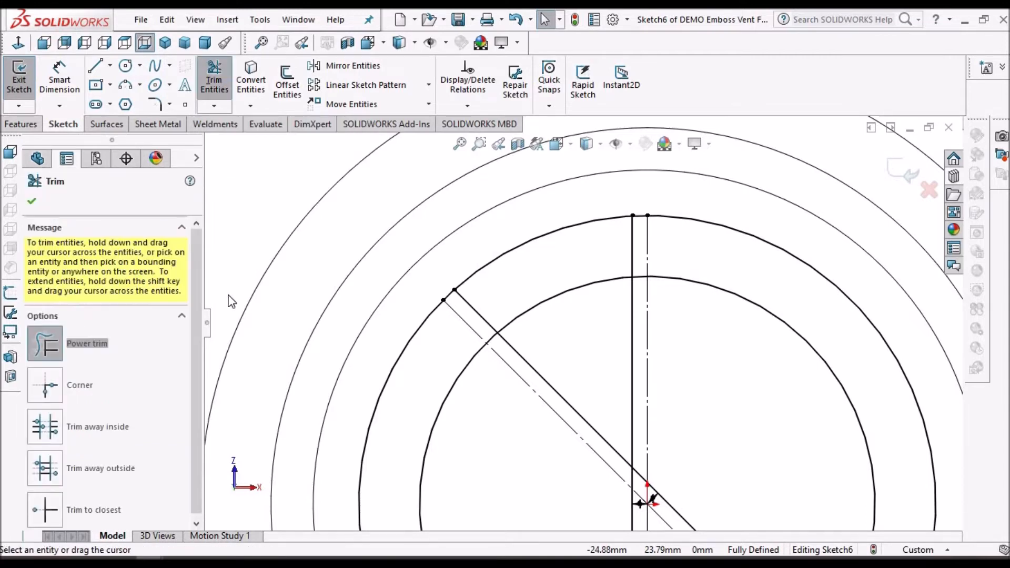
scroll(452, 295, down, 4)
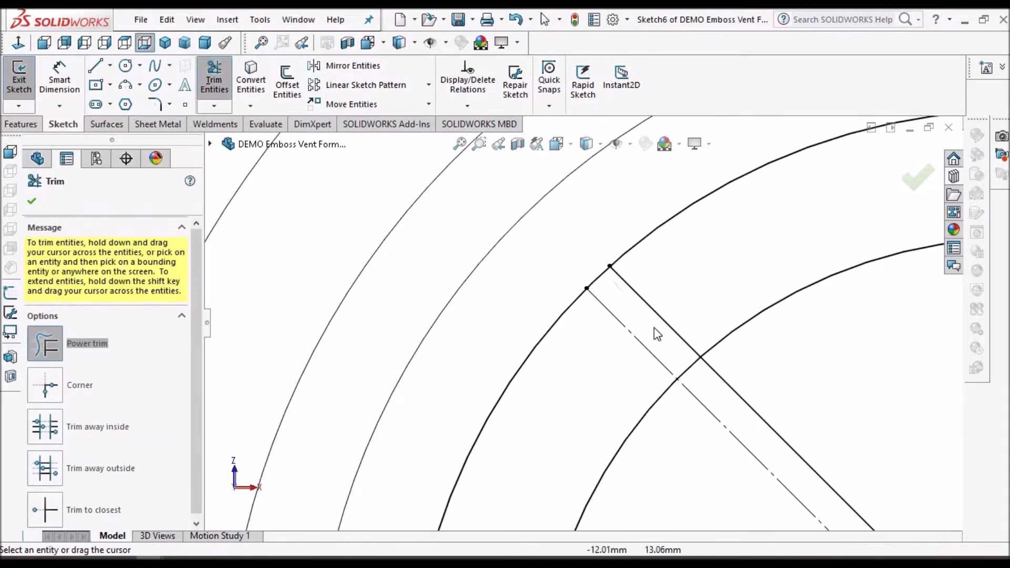
mouse_move(694, 371)
mouse_down()
mouse_move(700, 381)
mouse_move(590, 267)
mouse_move(610, 311)
mouse_up()
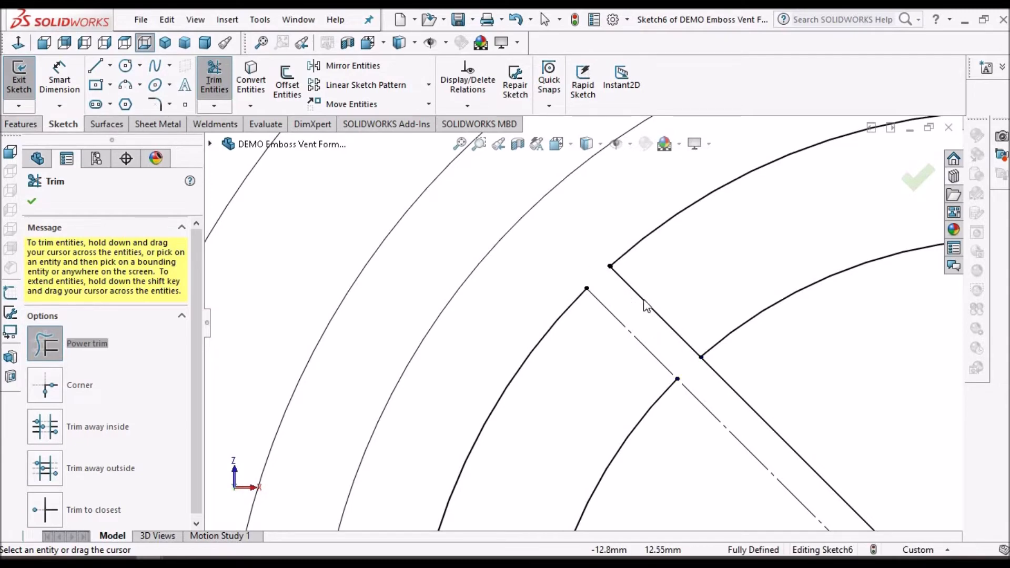
Step: Try to power-trim both circles between the vertical construction line and its offset line, and undo those trims
scroll(611, 312, up, 2)
scroll(819, 224, up, 2)
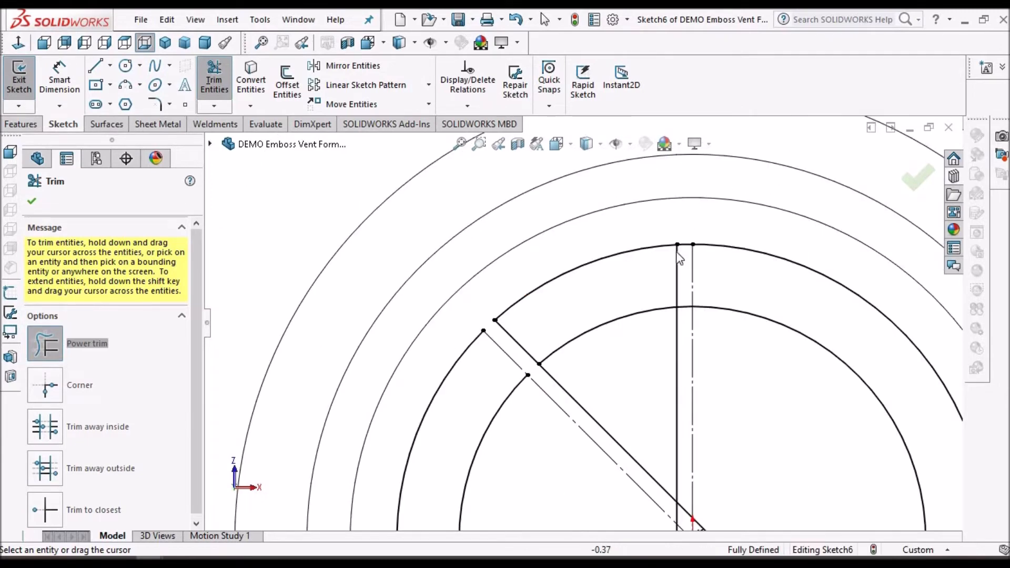
scroll(679, 256, down, 3)
drag(671, 408, 645, 254)
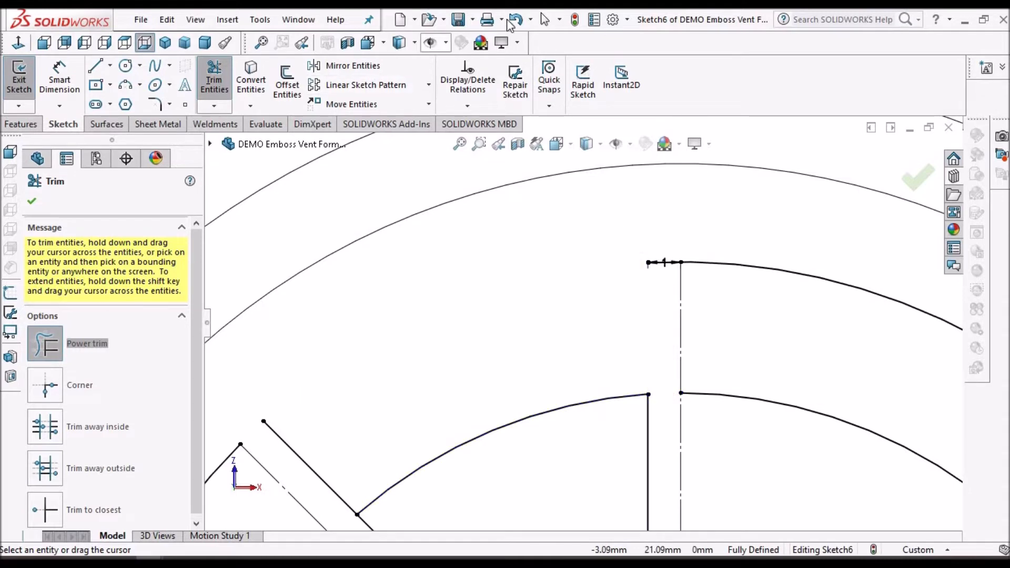
click(516, 22)
click(515, 21)
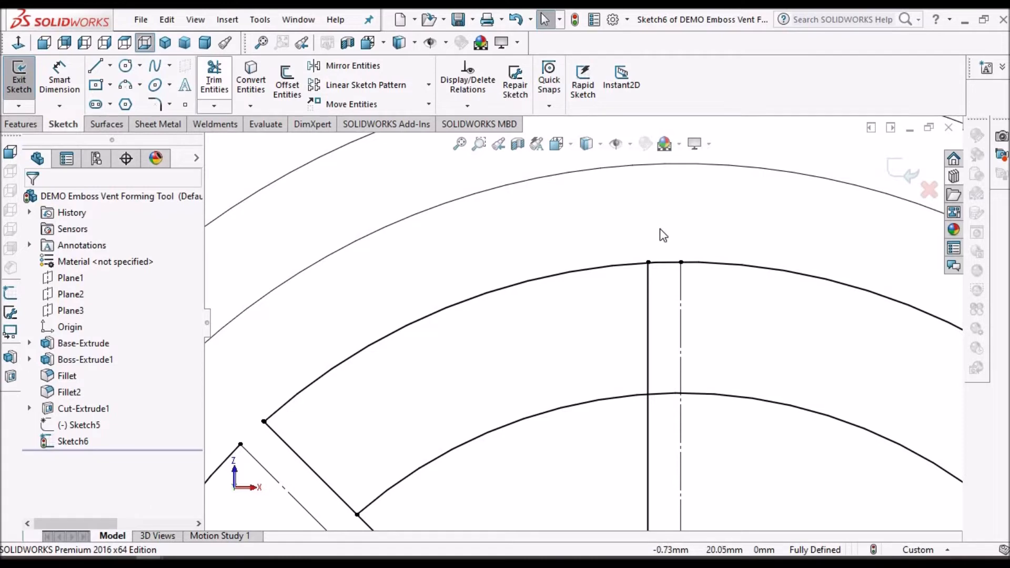
Step: Power-trim the short arcs of both circles between the vertical construction line and its offset line
click(214, 79)
drag(664, 248, 671, 334)
drag(663, 401, 663, 407)
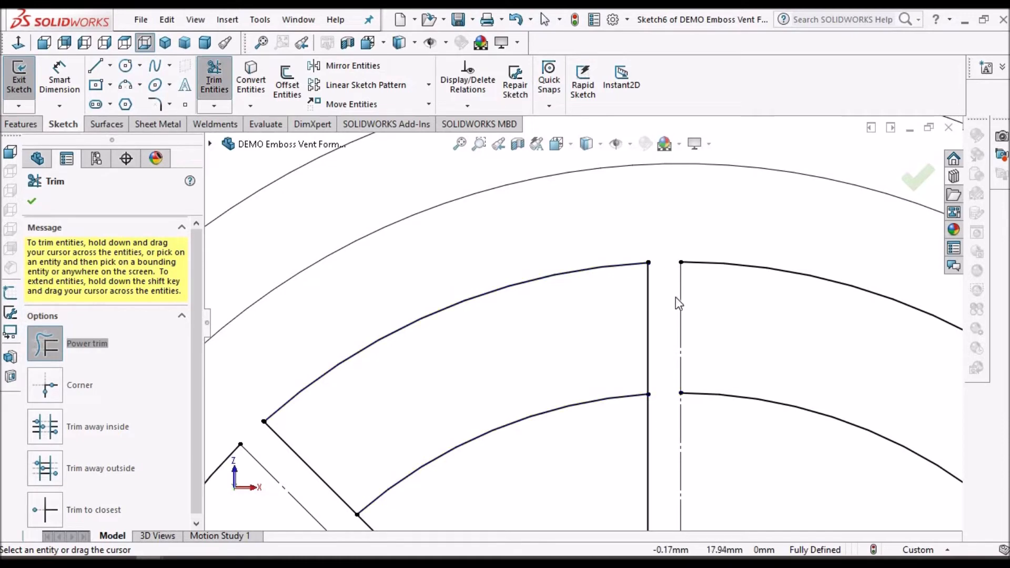
Step: Power-trim the vertical and diagonal offset lines where they extend inside the inner arc of the vent segment
scroll(676, 296, up, 3)
scroll(619, 363, down, 2)
drag(618, 411, 498, 490)
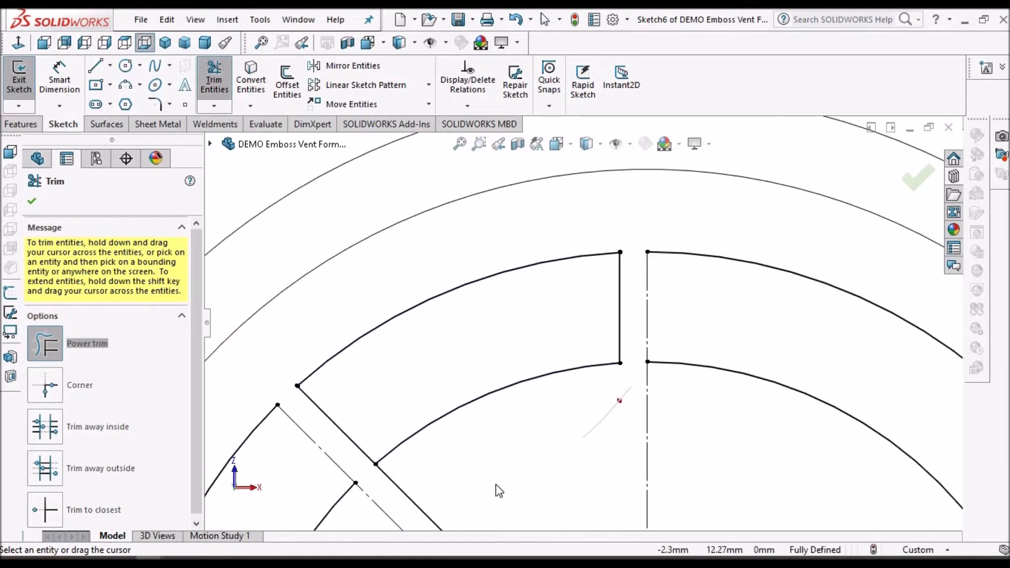
drag(421, 510, 408, 509)
scroll(463, 401, up, 3)
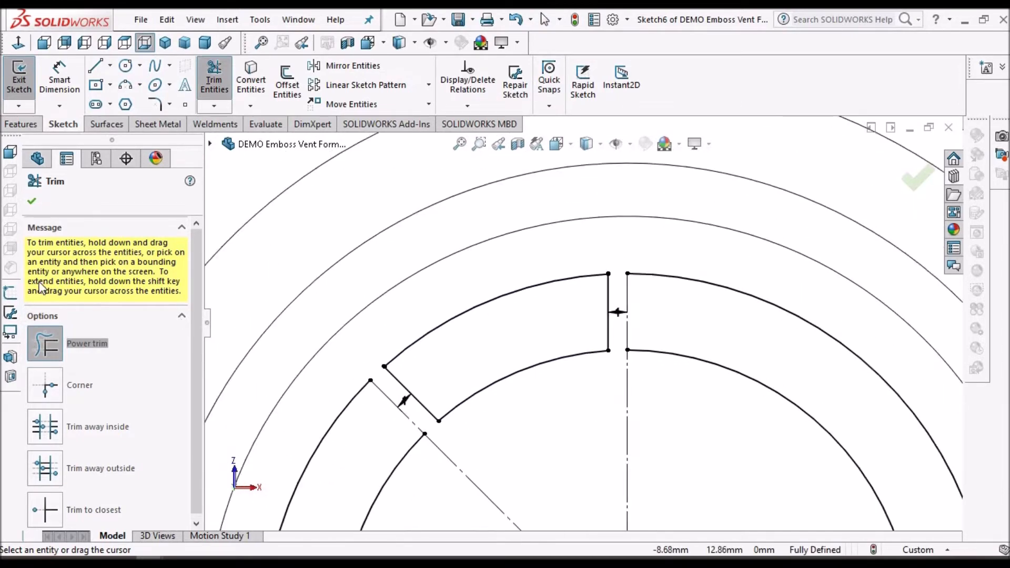
key(Escape)
Step: Delete the leftover large arcs of the inner and outer circles outside the vent segment
scroll(549, 384, up, 4)
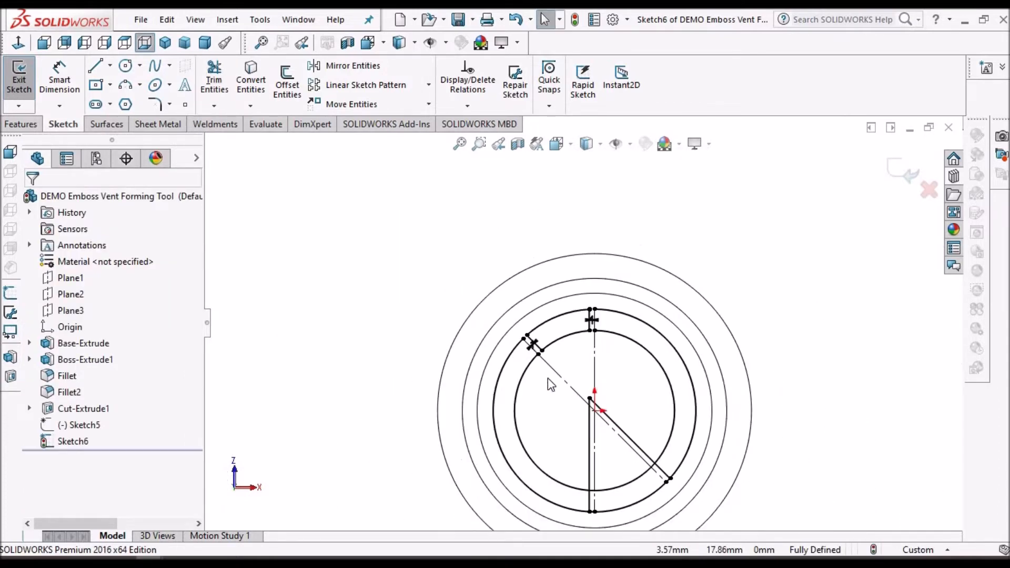
scroll(549, 384, down, 5)
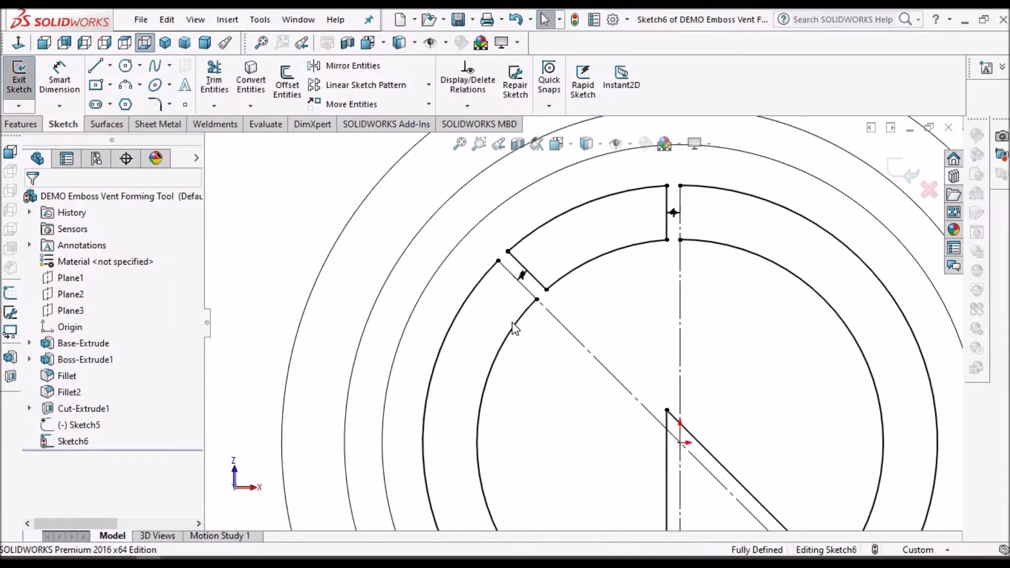
click(515, 329)
key(Delete)
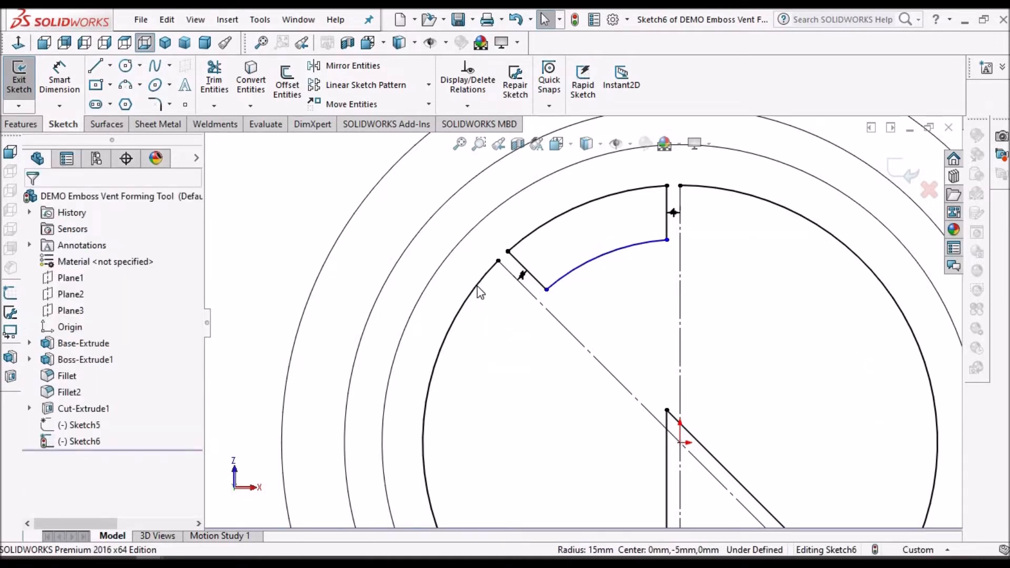
click(479, 291)
key(Delete)
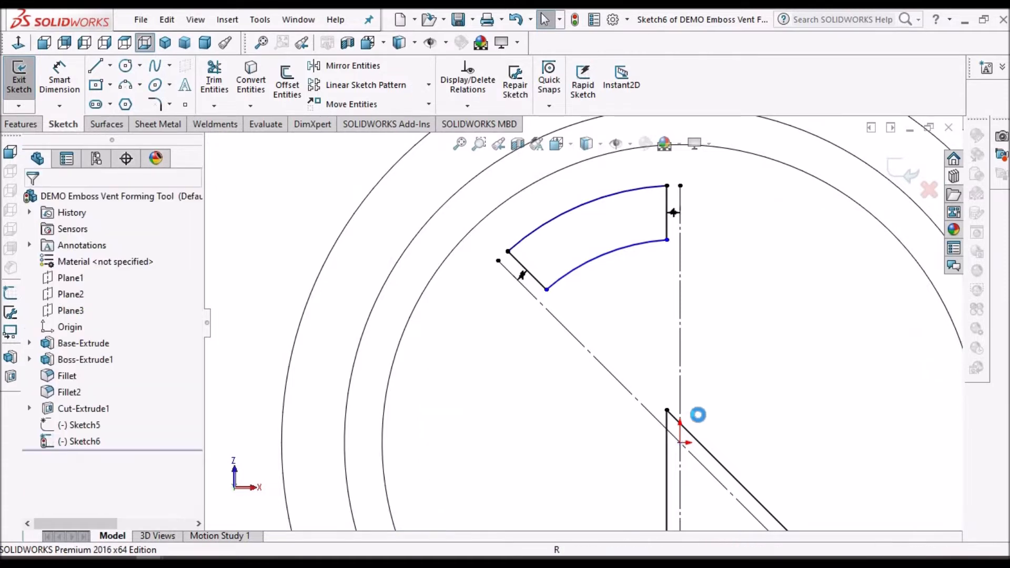
Step: Delete the leftover diagonal and vertical offset line pieces near the origin
scroll(696, 437, up, 1)
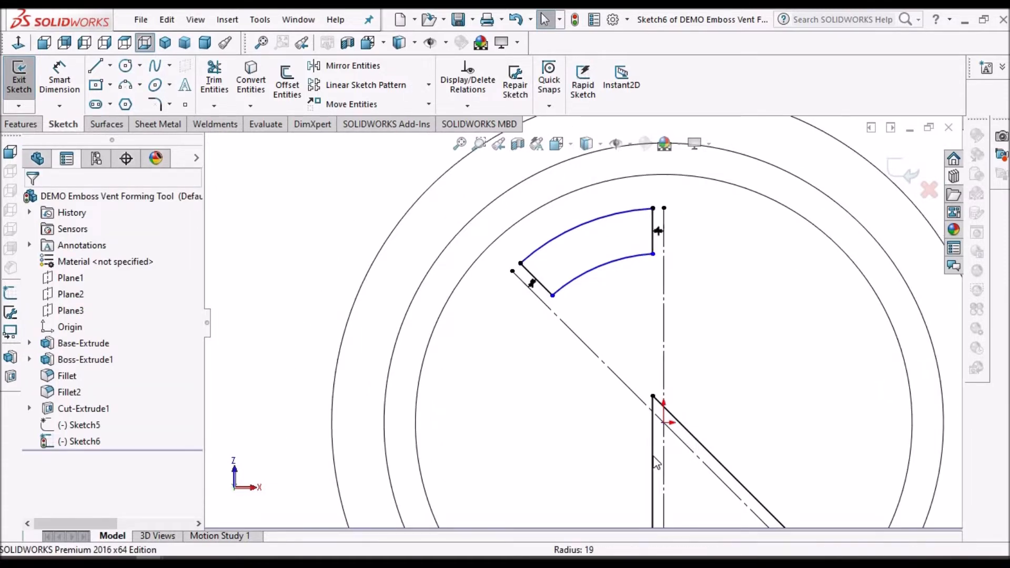
key(Delete)
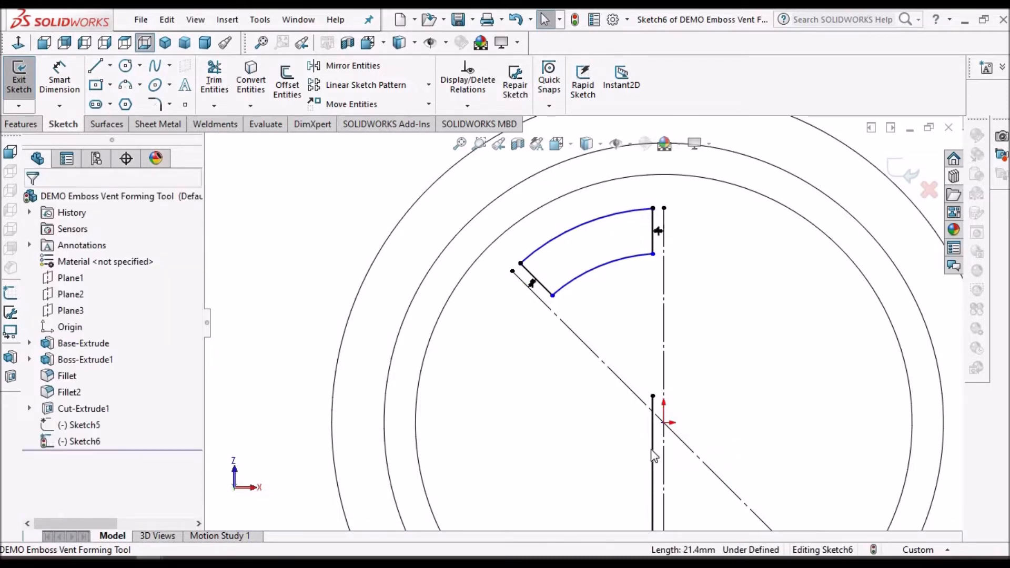
click(653, 455)
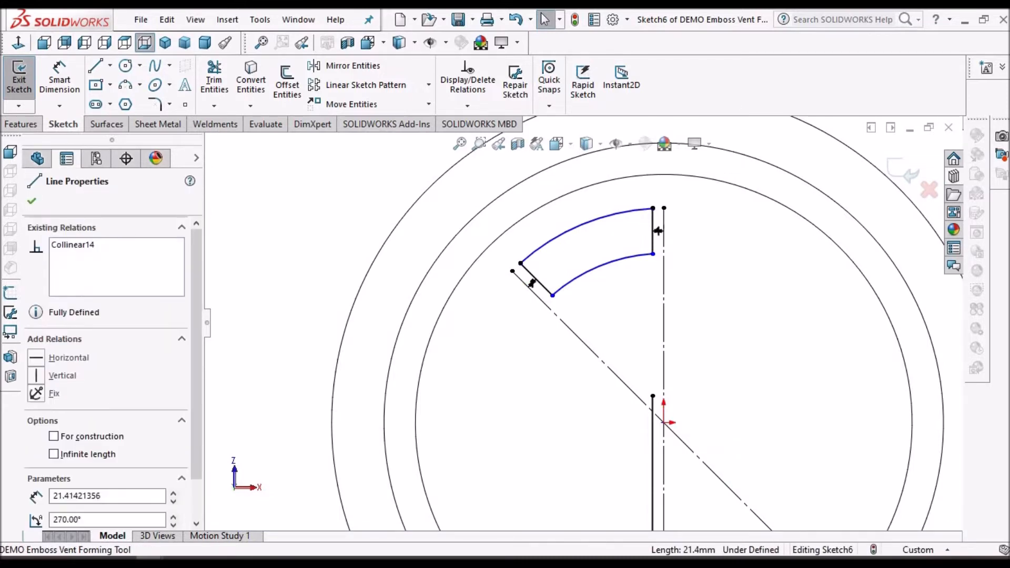
key(Delete)
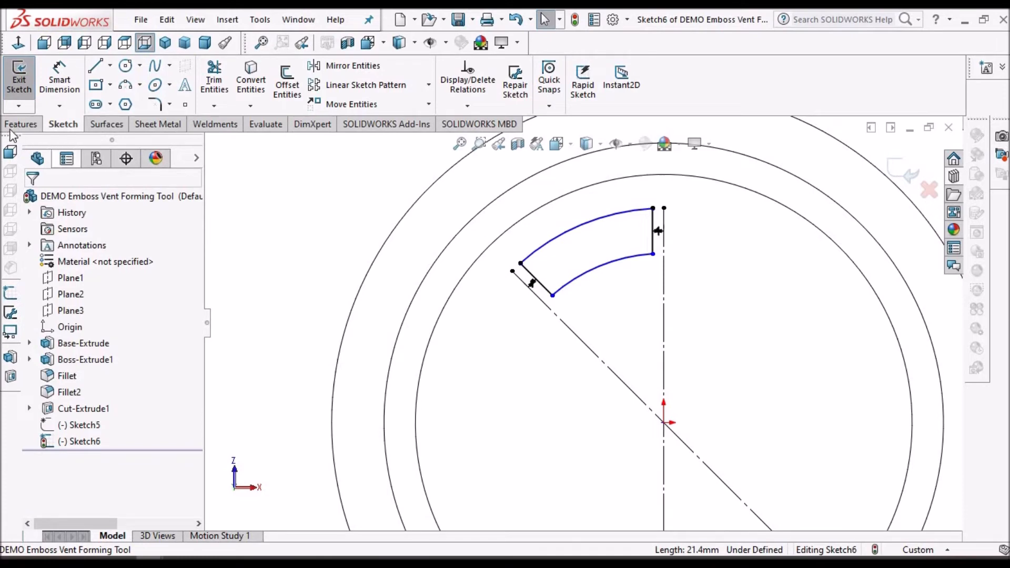
click(16, 125)
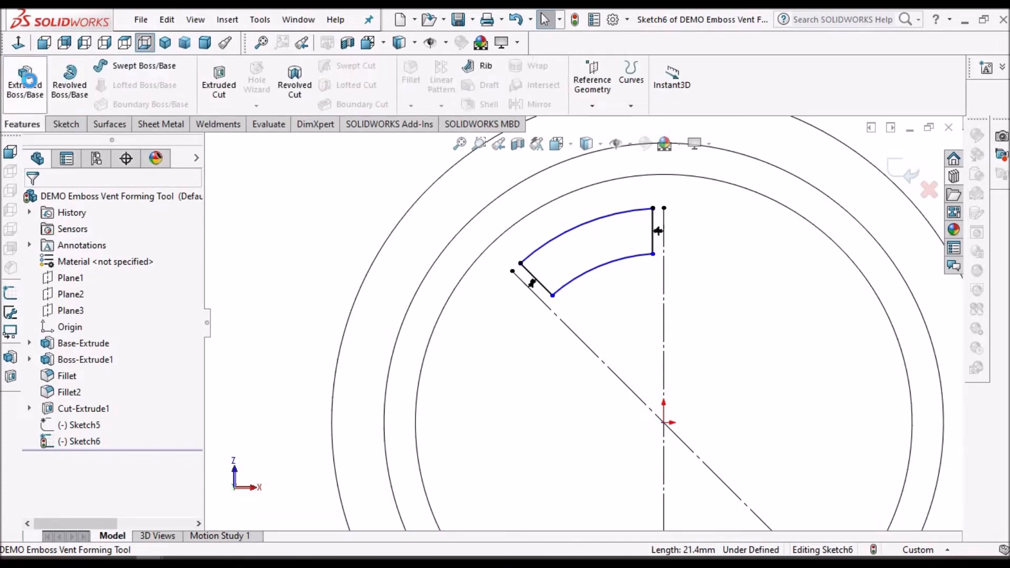
click(28, 79)
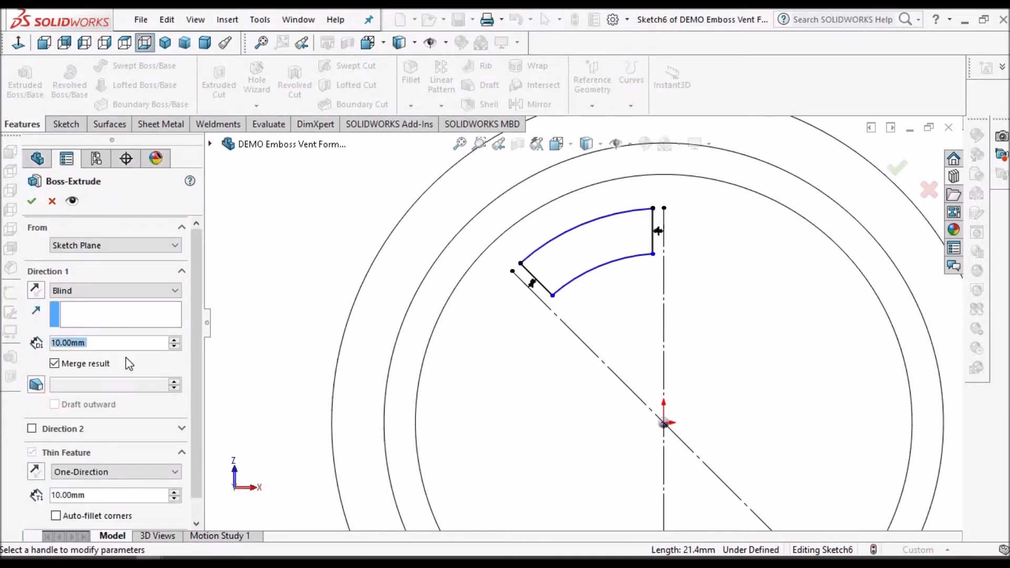
text(3)
click(125, 358)
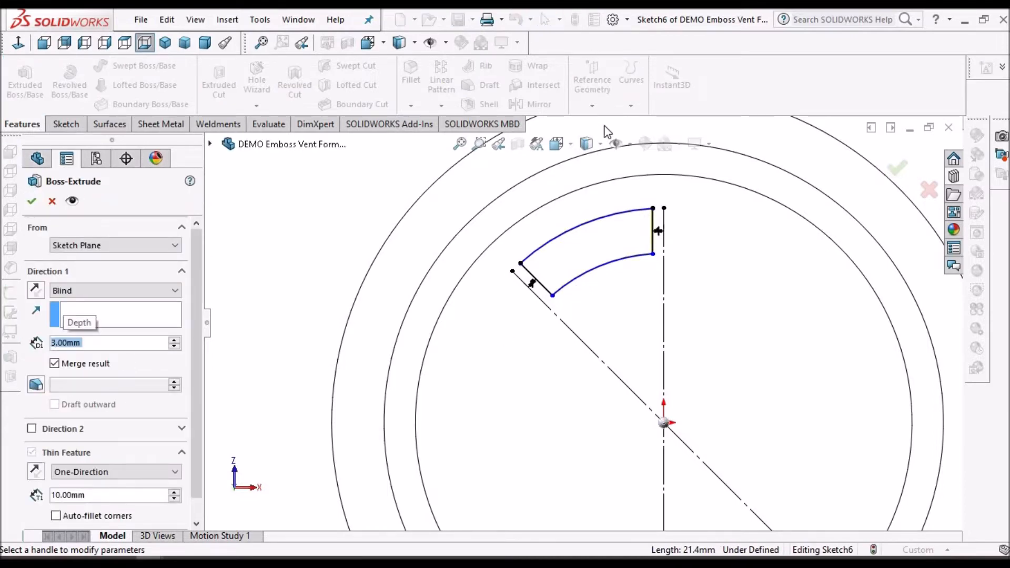
click(600, 144)
click(586, 160)
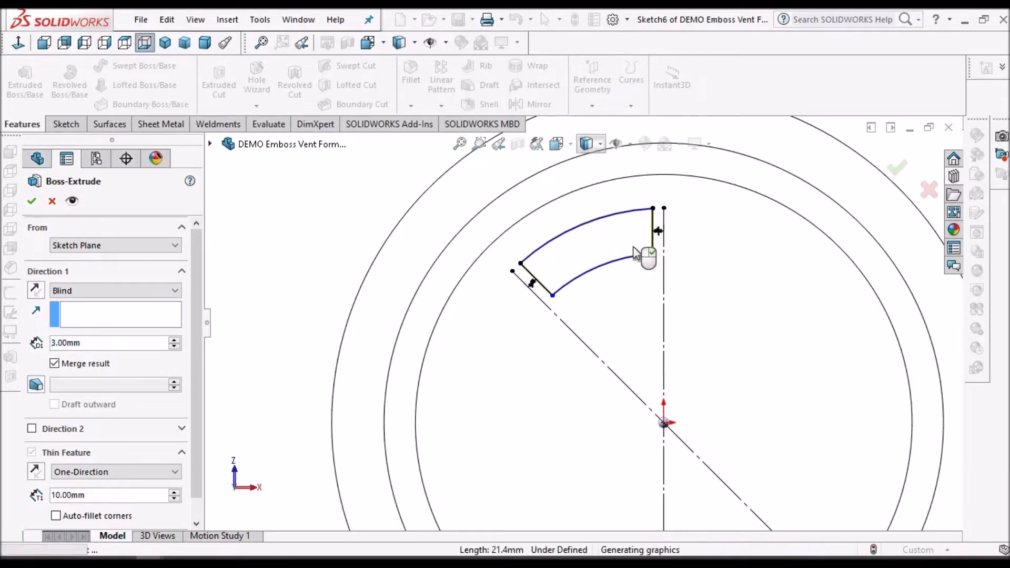
middle_drag(627, 281, 670, 309)
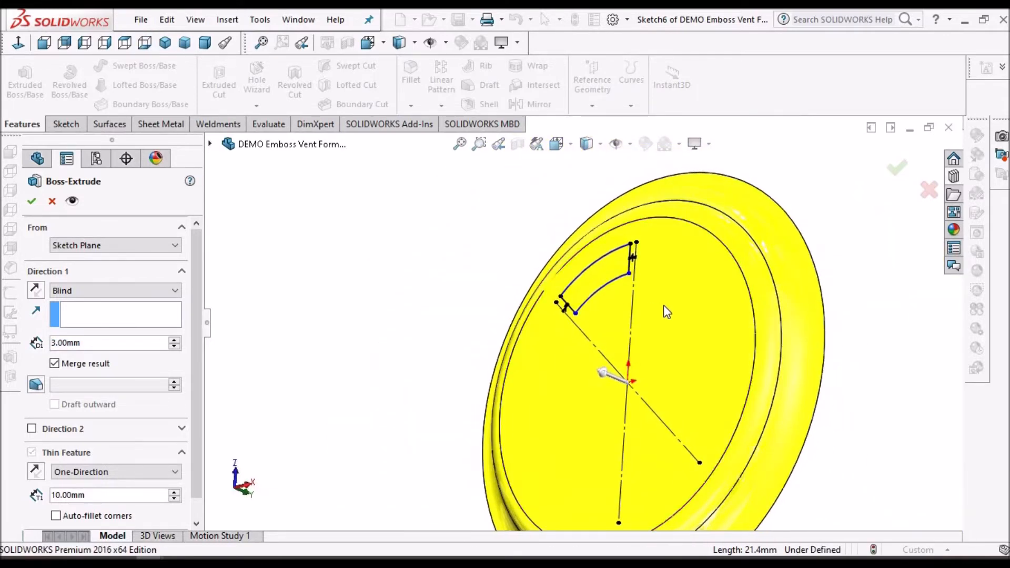
scroll(605, 284, down, 3)
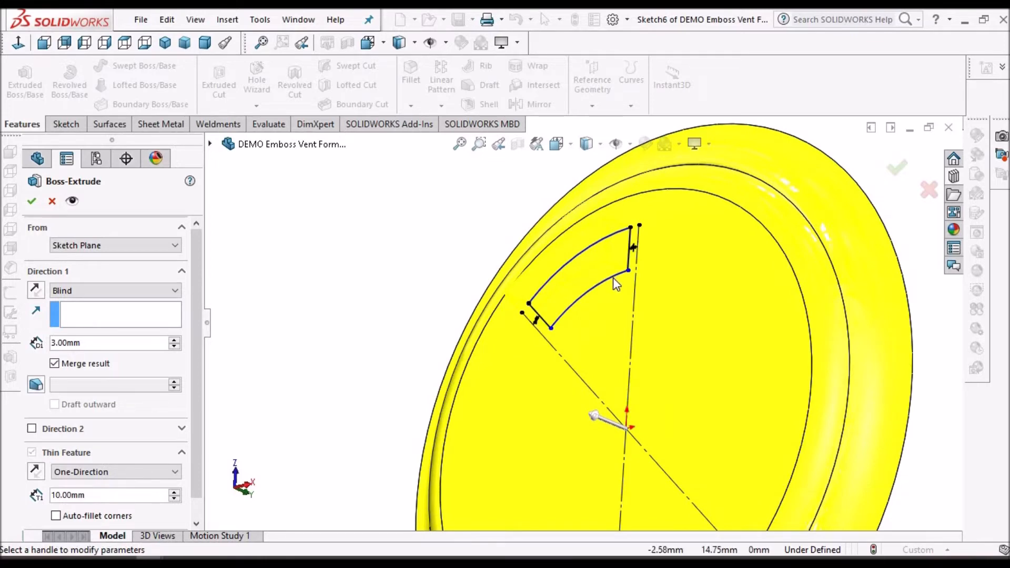
key(Escape)
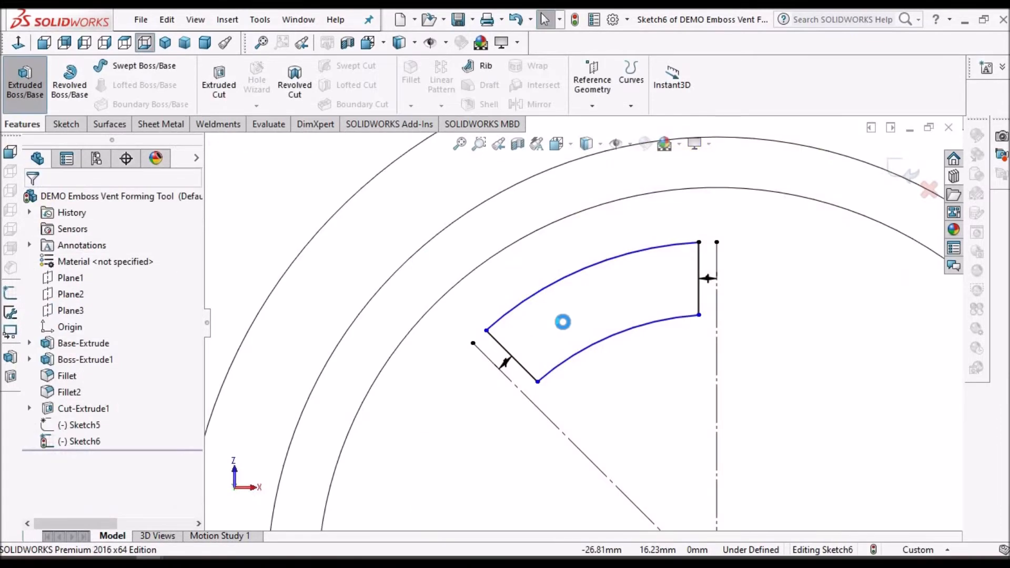
Step: Extrude the closed vent segment region of Sketch6 as a blind boss 3 mm deep, merged with the body
click(562, 322)
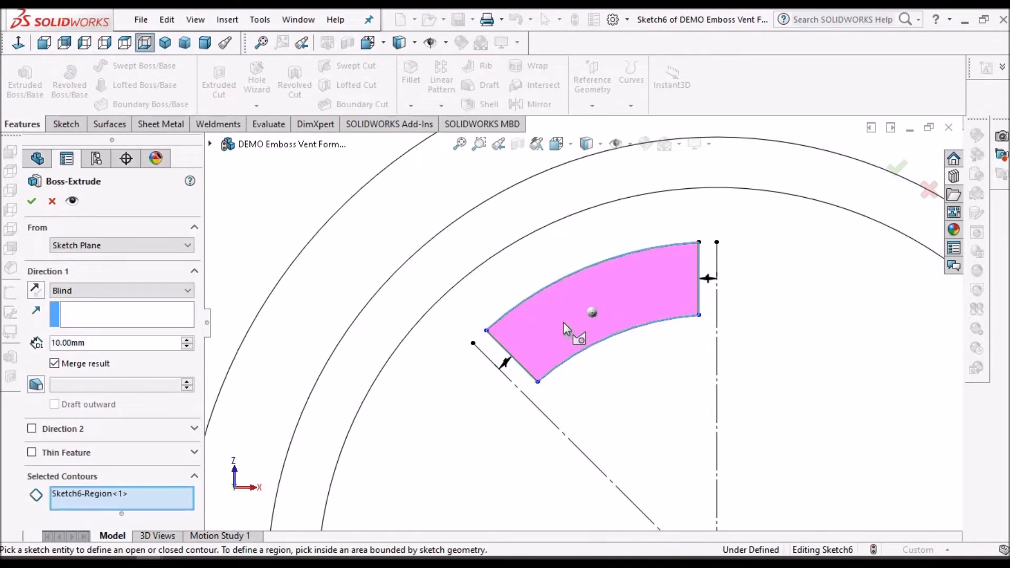
mouse_move(550, 268)
middle_down()
mouse_move(516, 194)
mouse_move(513, 268)
middle_up()
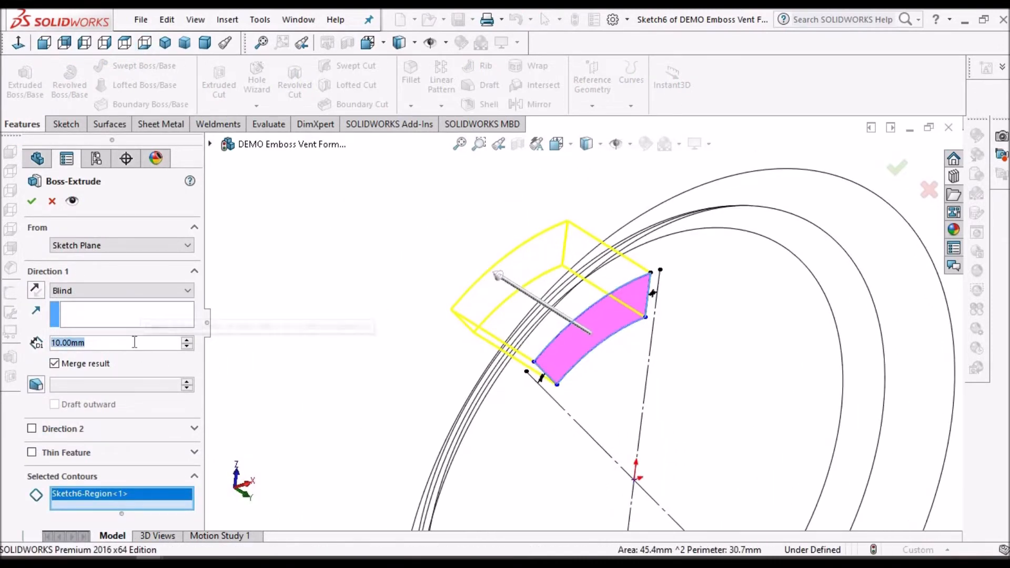
text(3)
key(Return)
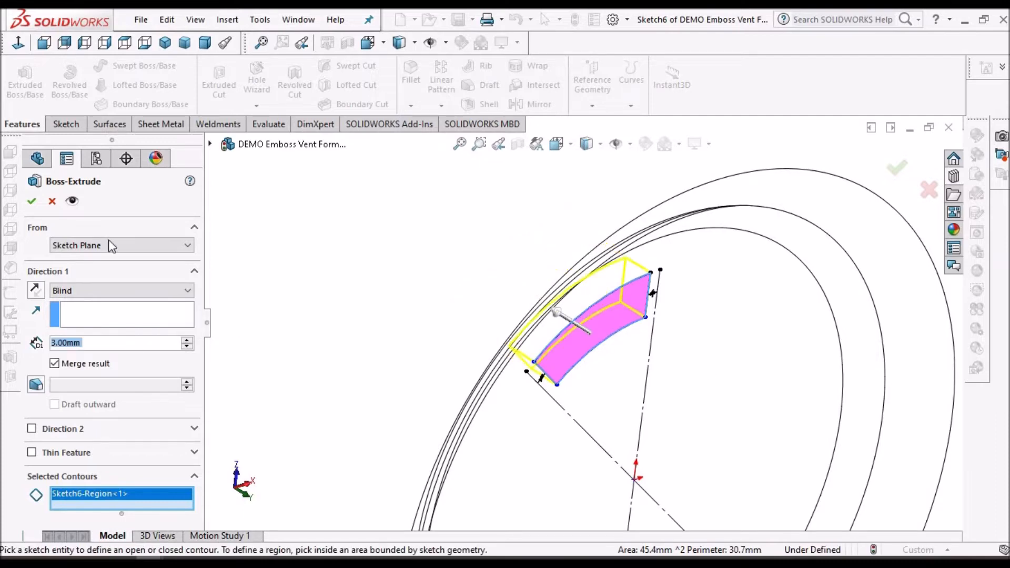
click(31, 201)
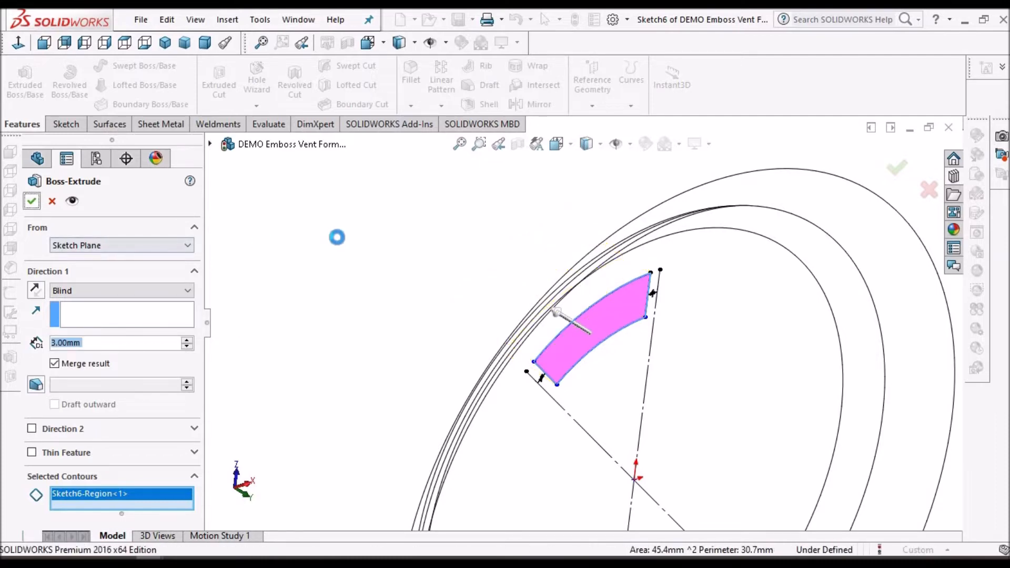
Step: Display the model shaded with edges and show Sketch5 on it
click(589, 144)
click(587, 162)
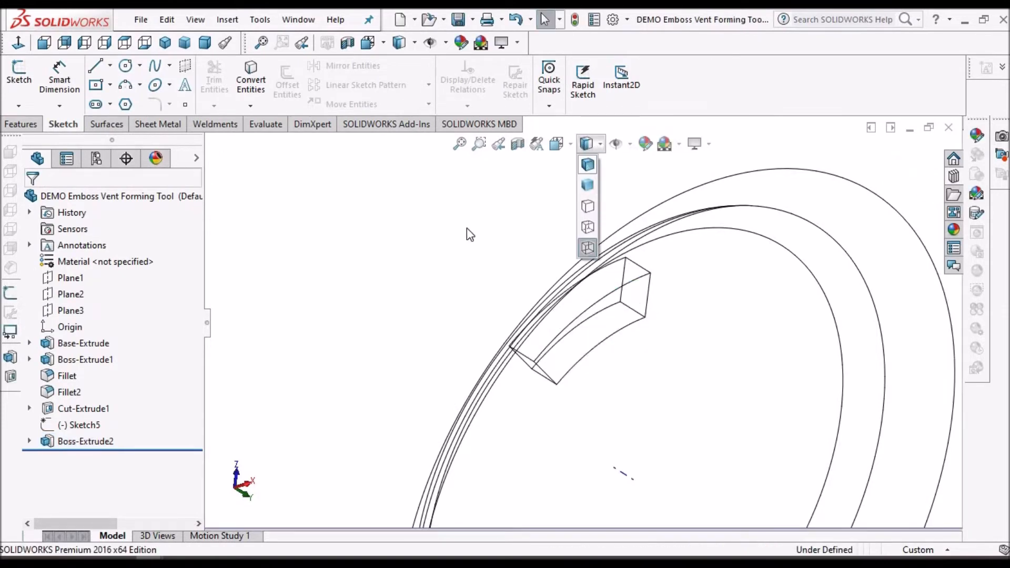
mouse_move(466, 228)
middle_down()
mouse_move(495, 252)
mouse_move(473, 235)
middle_up()
click(81, 425)
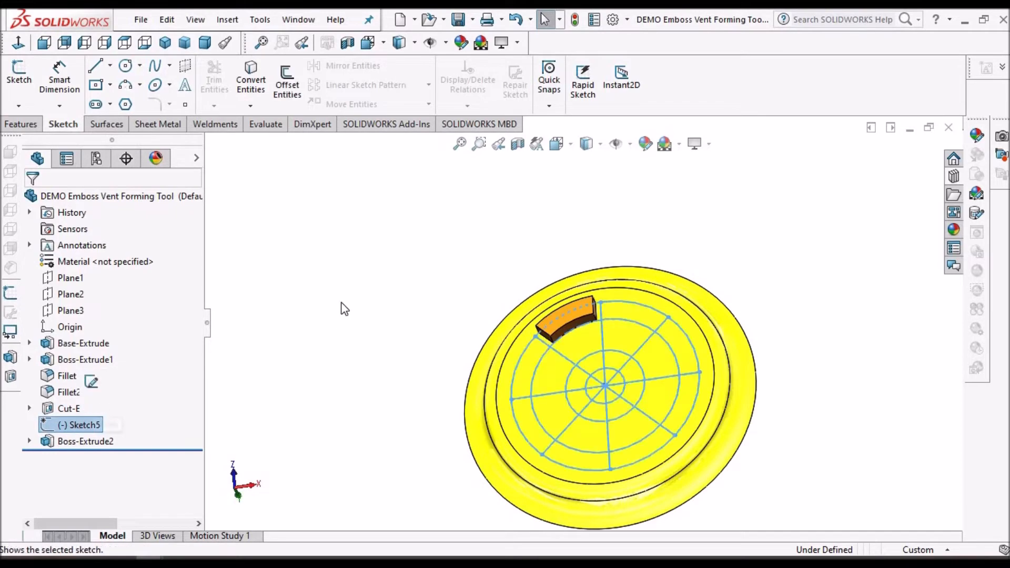
Step: Start a new sketch on the flat circular face of Boss-Extrude1 around the vent segment
scroll(606, 285, down, 2)
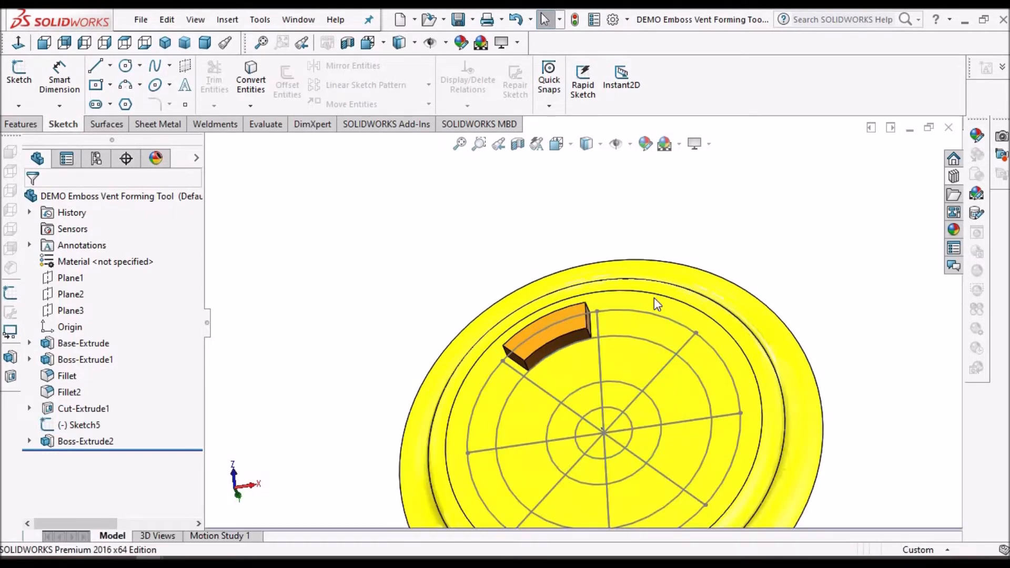
scroll(666, 306, down, 2)
scroll(660, 325, up, 2)
mouse_move(664, 337)
middle_down()
mouse_move(656, 363)
mouse_move(670, 406)
middle_up()
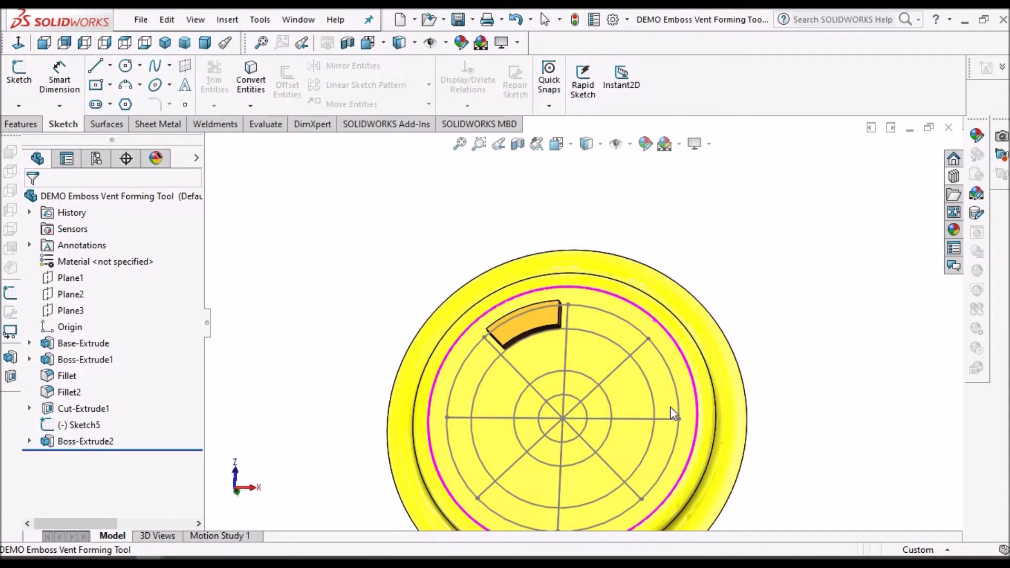
click(625, 390)
click(18, 79)
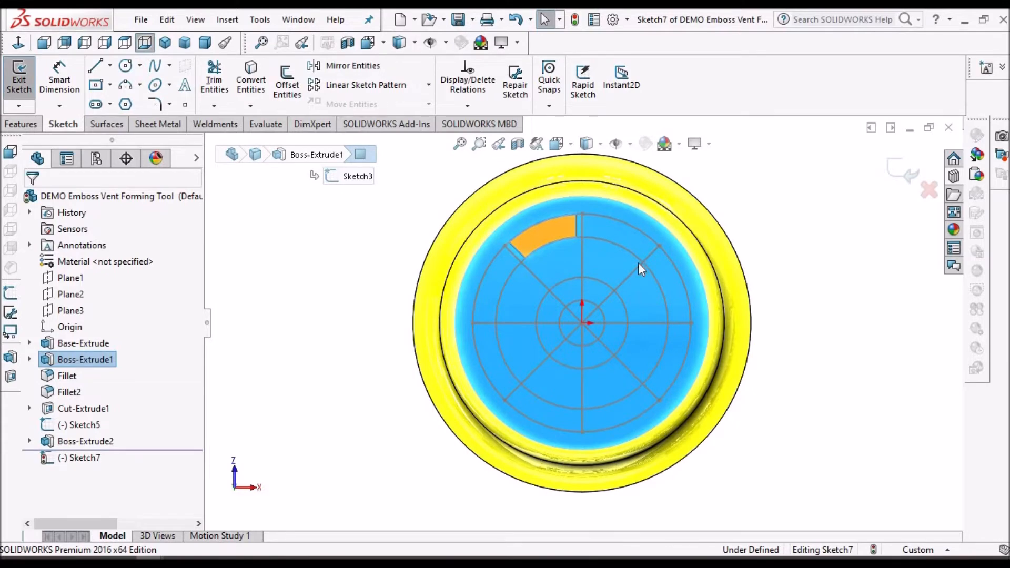
Step: Convert the second and third circles of Sketch5, counted from the outside, into entities of the new sketch
scroll(568, 236, down, 2)
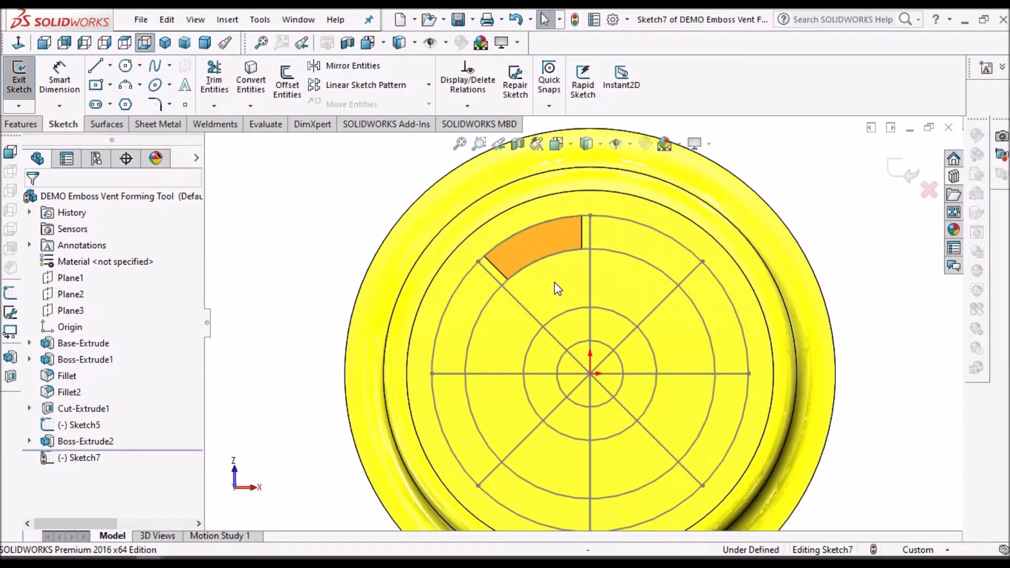
scroll(587, 267, down, 1)
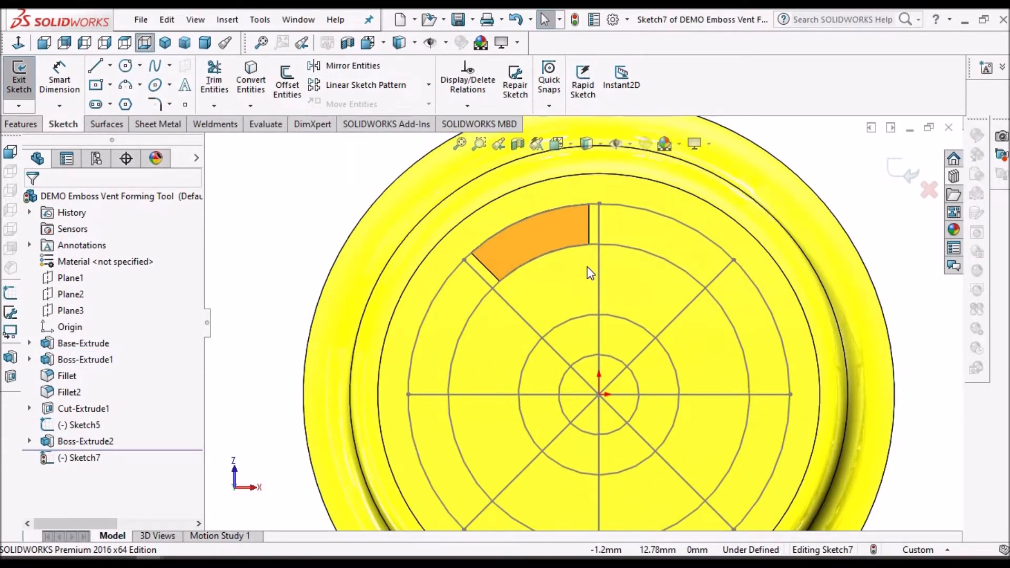
click(619, 246)
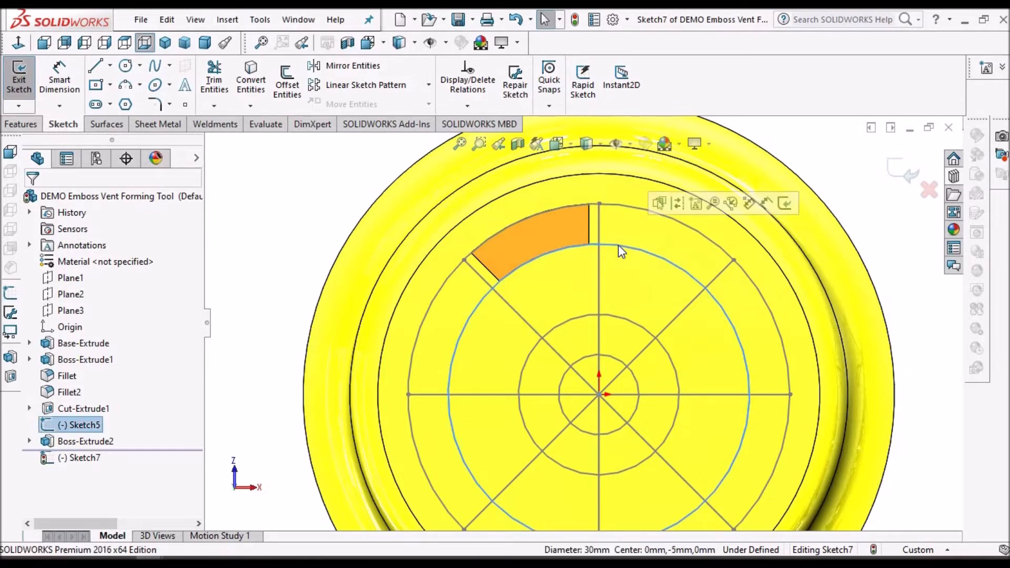
click(251, 83)
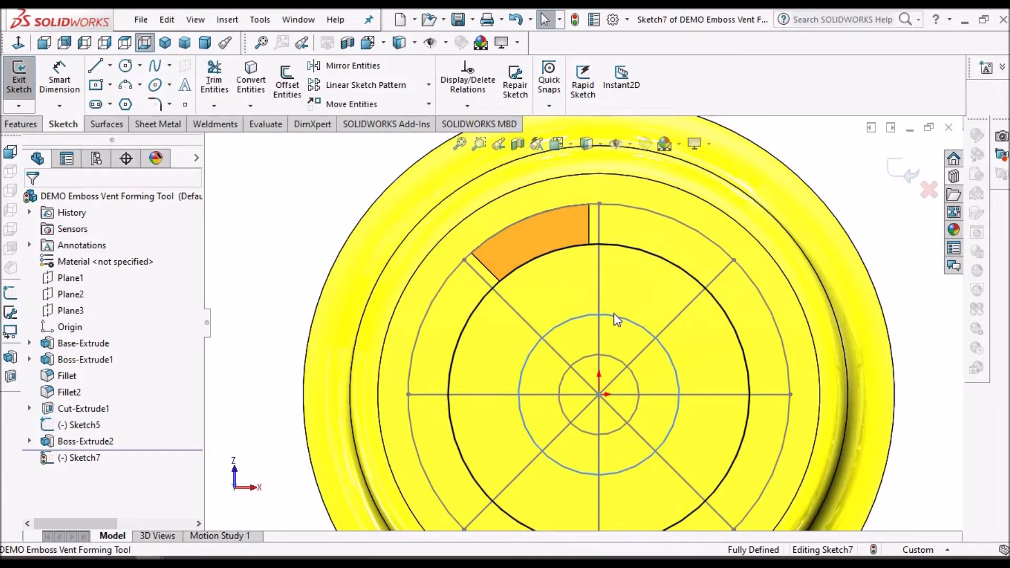
click(614, 315)
click(253, 83)
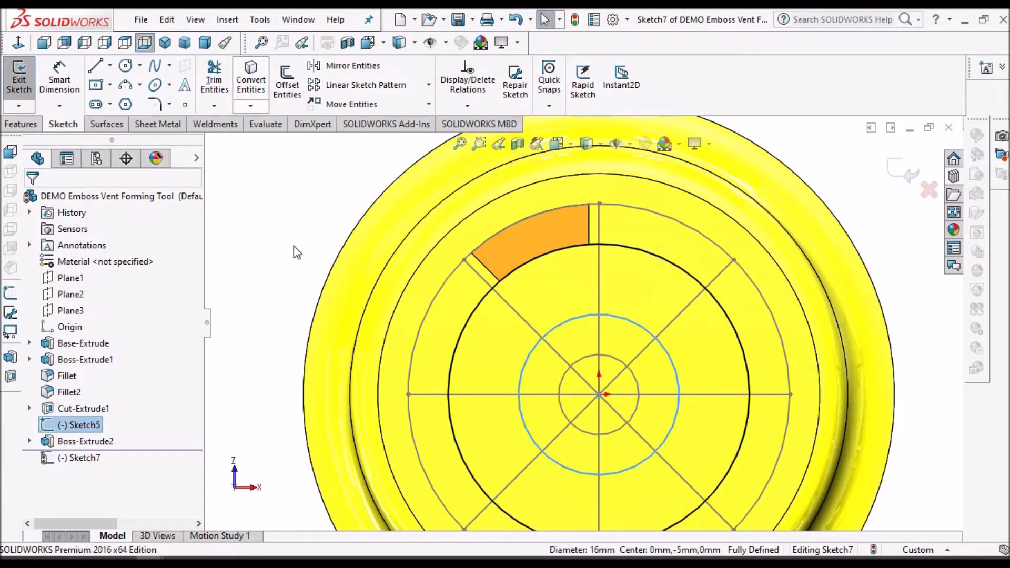
Step: Convert Sketch5's vertical centre line and the diagonal line running to the upper left into entities of the current sketch
click(600, 275)
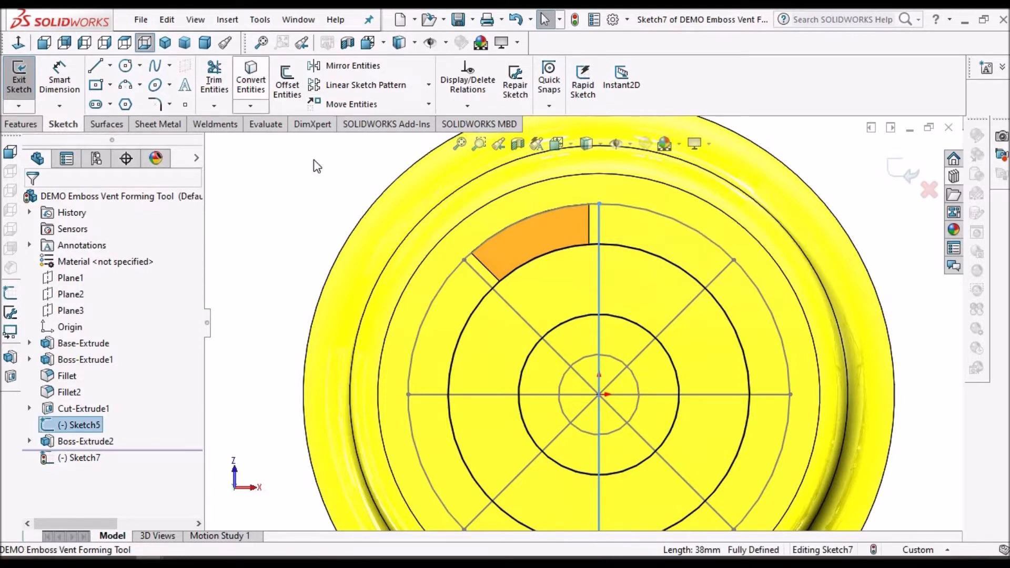
click(254, 84)
click(513, 306)
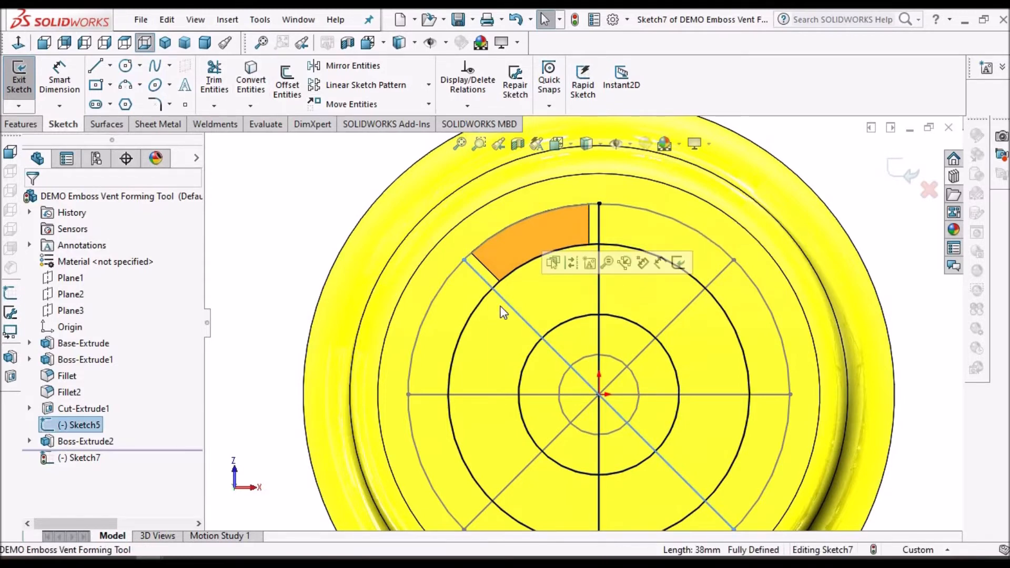
click(252, 83)
Step: Turn the two converted circles and two converted lines into construction geometry
scroll(480, 349, up, 2)
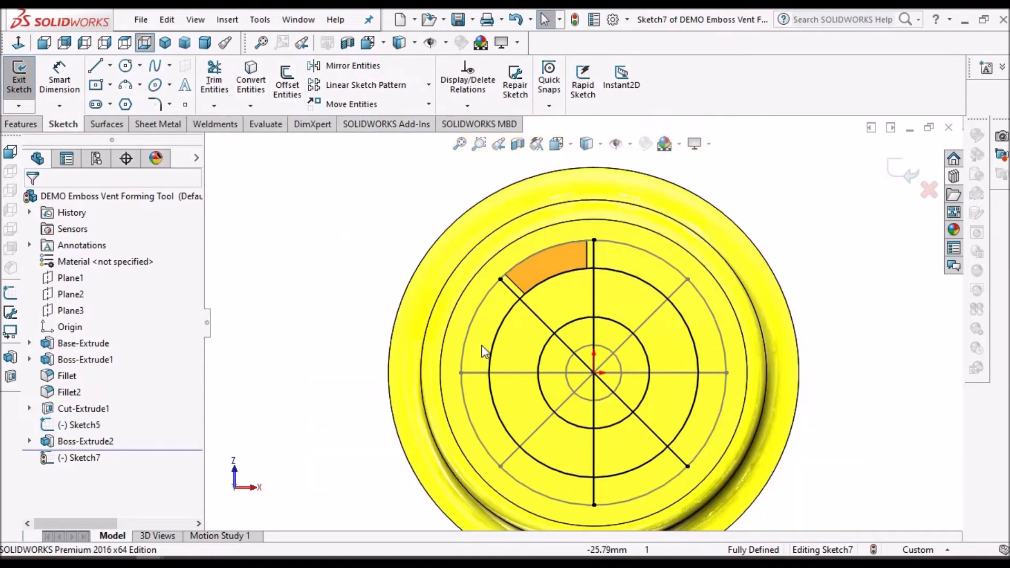
drag(392, 207, 815, 528)
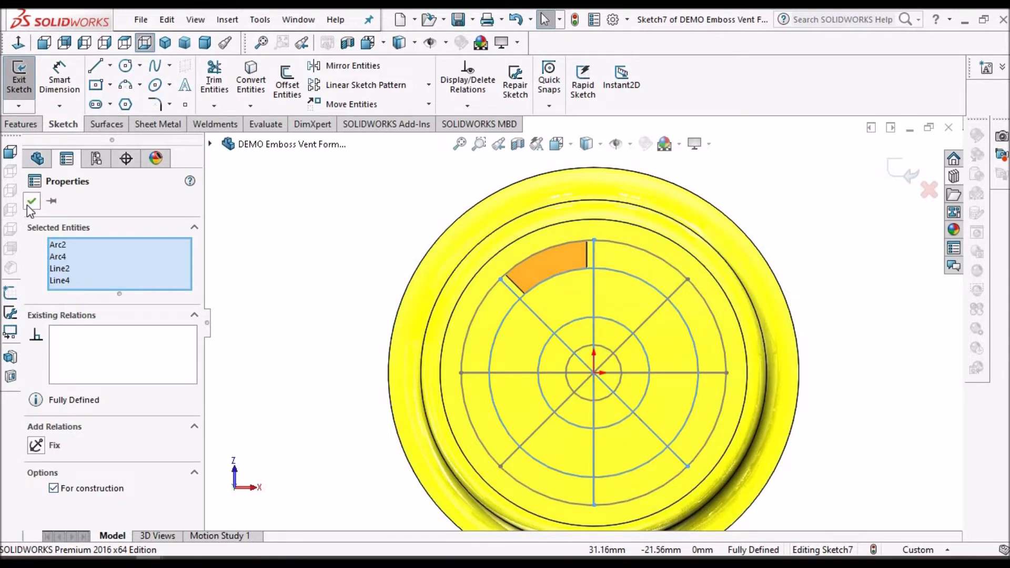
click(32, 201)
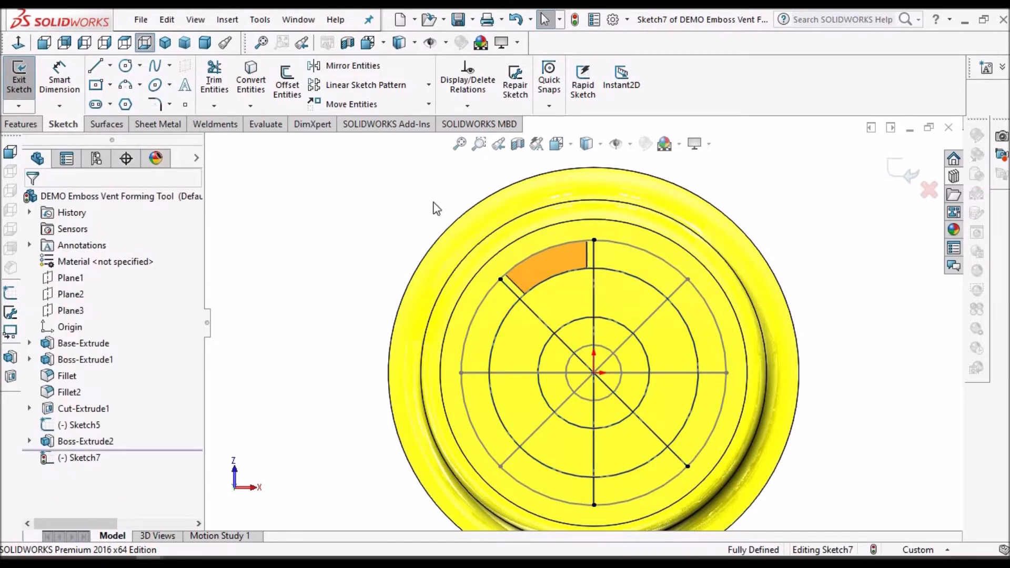
Step: Display the model in wireframe while working around the vent segment in the sketch
scroll(438, 205, down, 1)
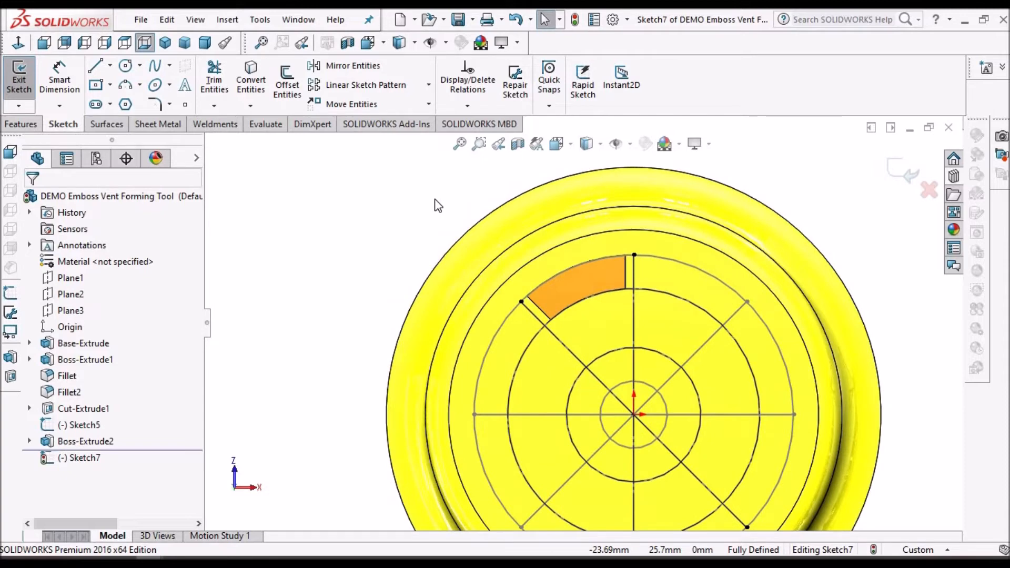
click(592, 144)
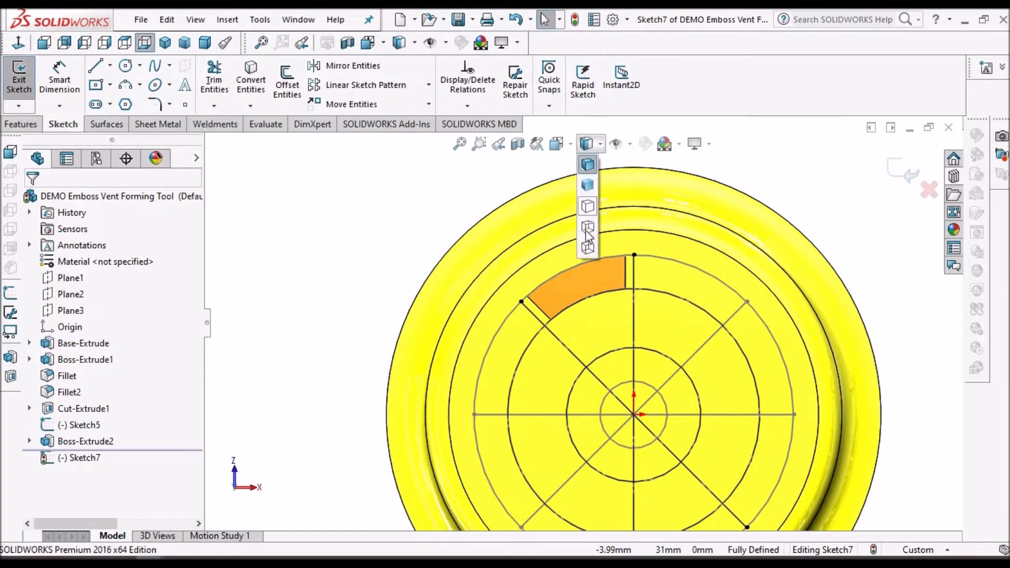
click(587, 247)
scroll(641, 303, down, 2)
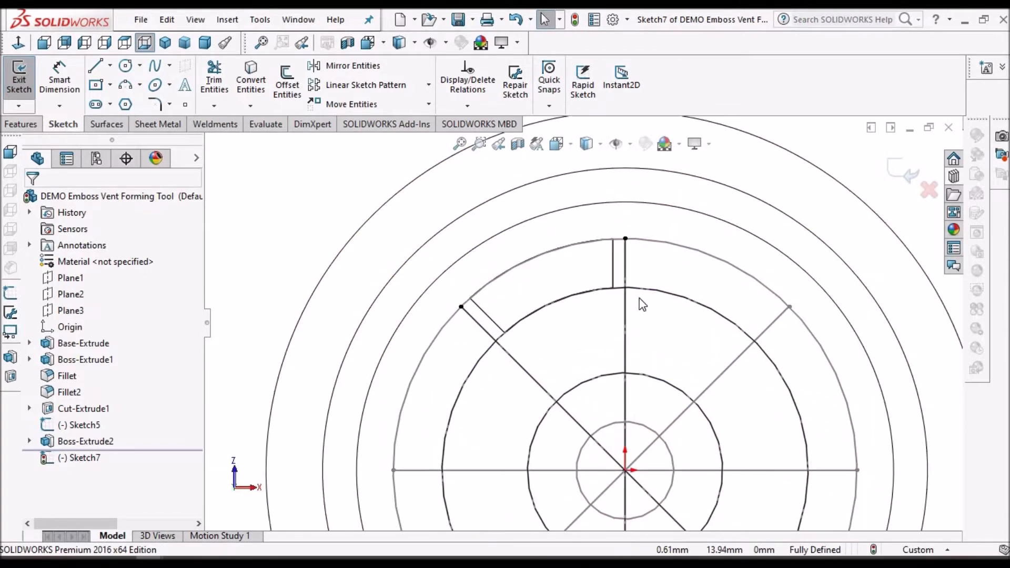
Step: Offset the diagonal and vertical construction lines by 1 mm each, towards the inside of the wedge between them
click(526, 376)
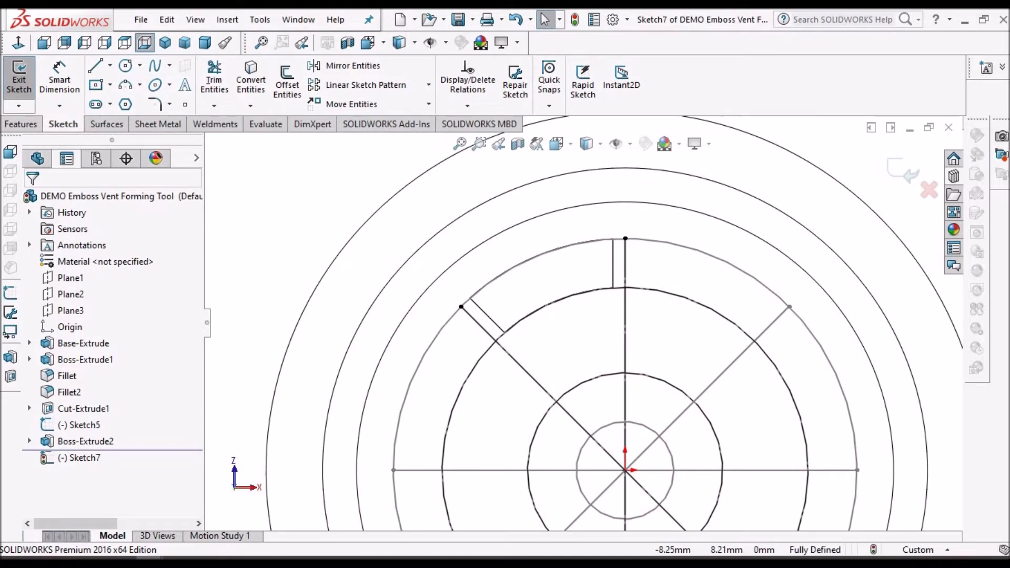
click(294, 89)
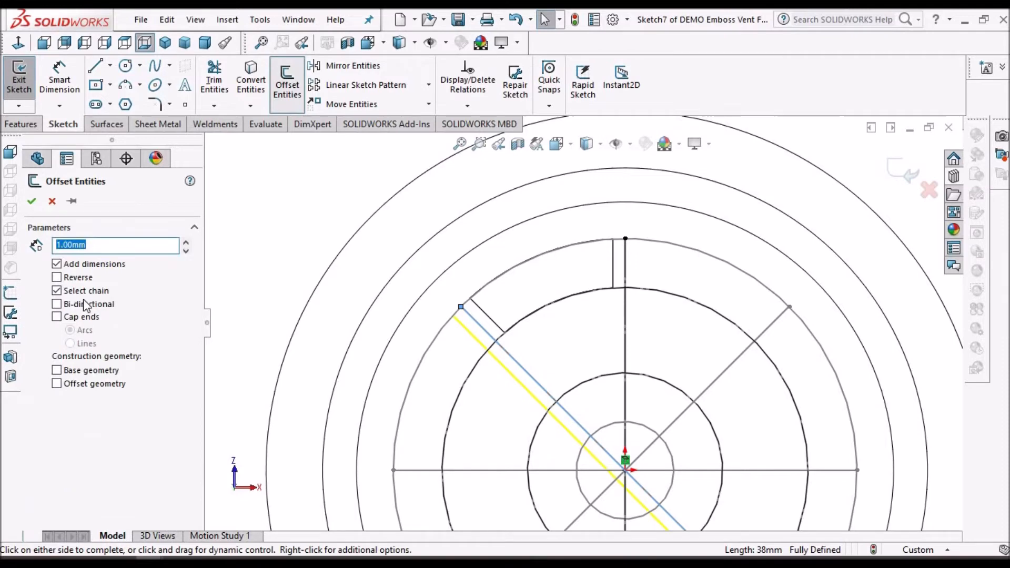
click(57, 277)
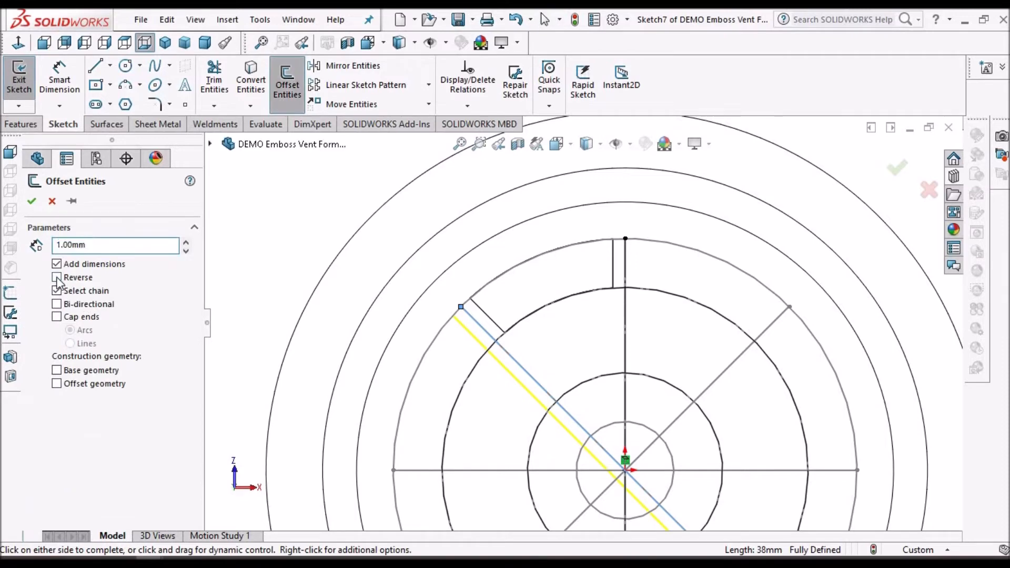
click(33, 202)
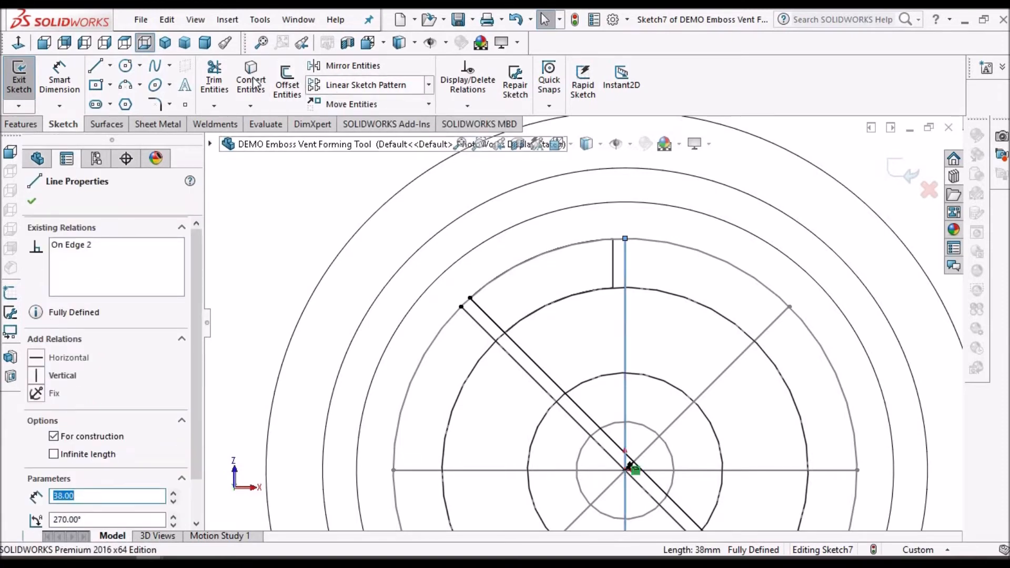
click(287, 84)
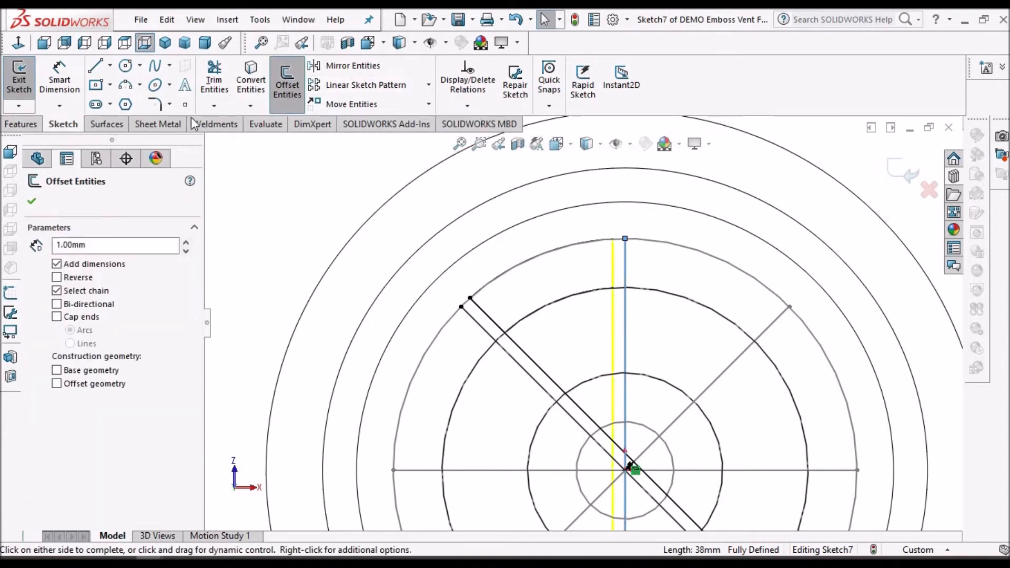
click(34, 204)
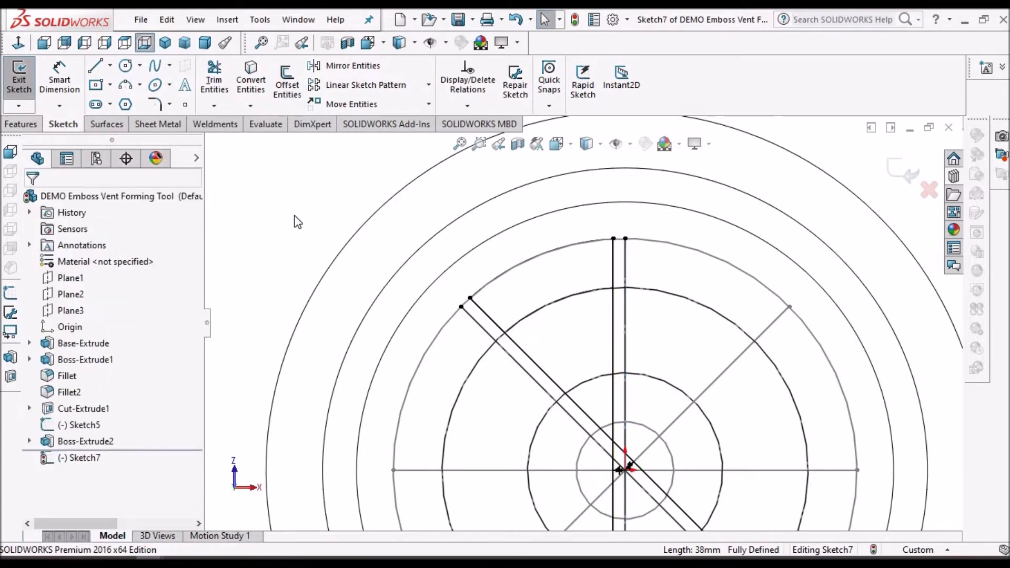
Step: Offset the larger construction circle 1 mm inward and the smaller construction circle 1 mm outward
click(700, 308)
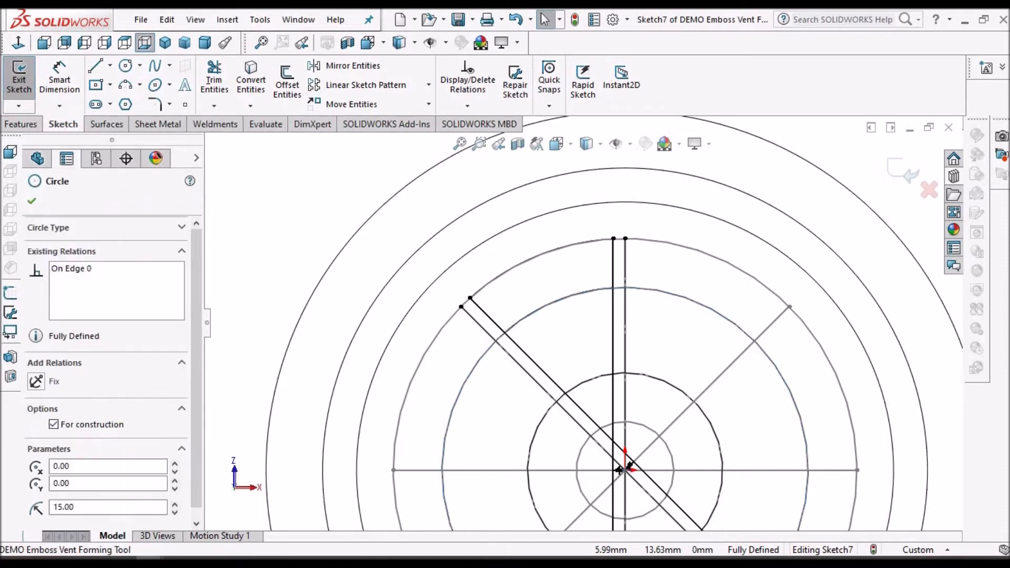
click(286, 84)
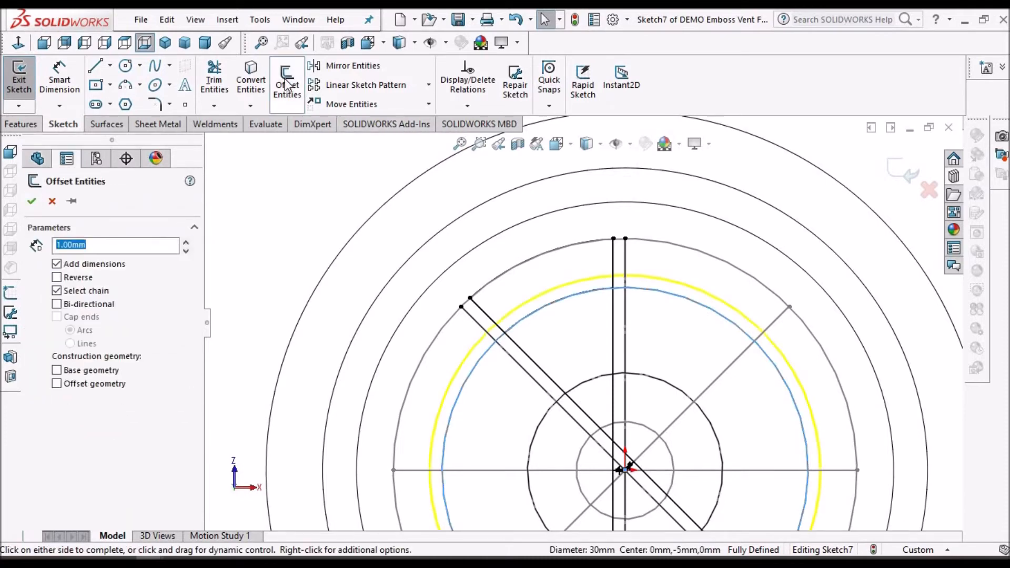
click(58, 278)
click(32, 201)
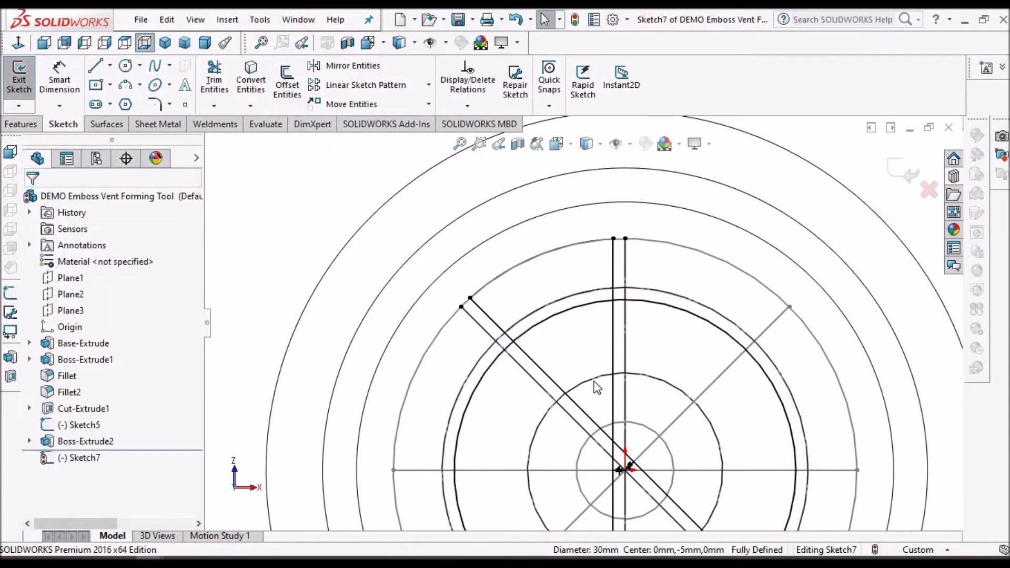
click(595, 387)
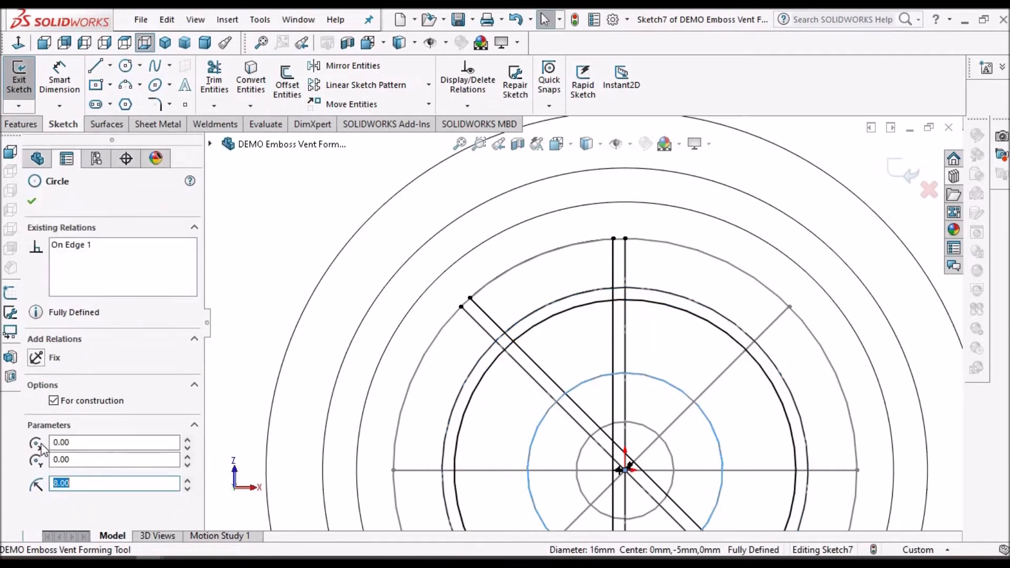
click(288, 84)
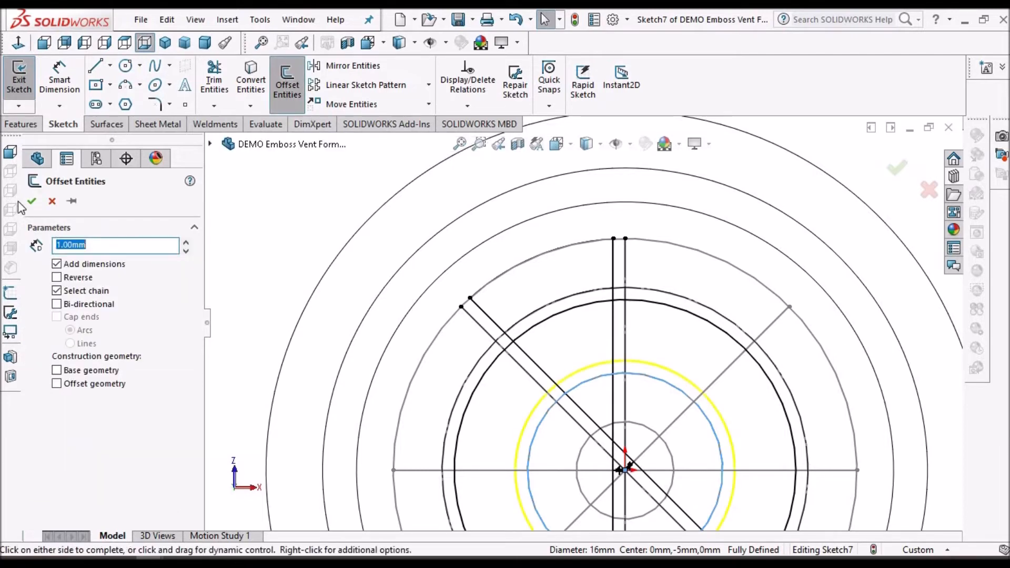
click(32, 201)
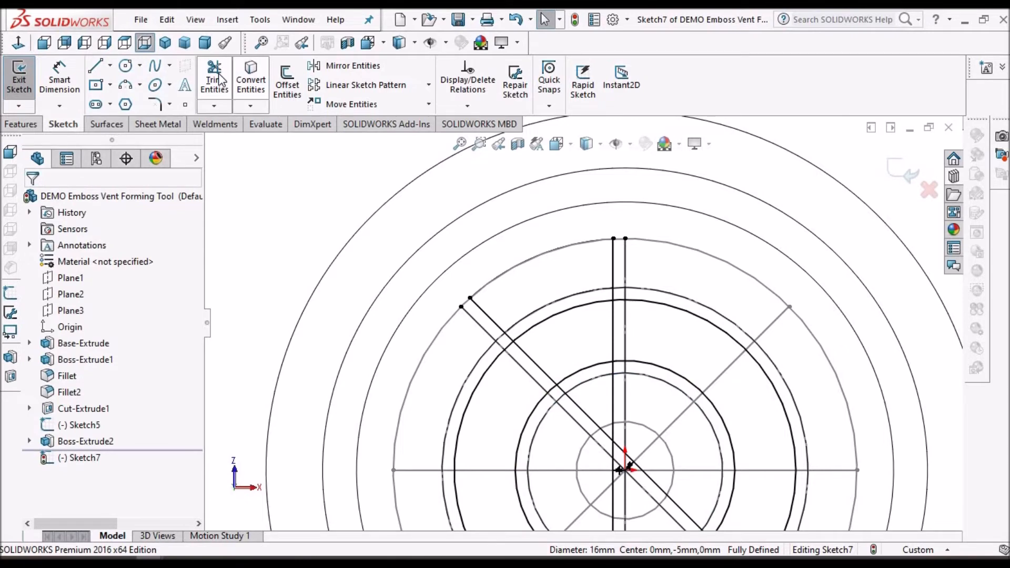
scroll(455, 328, down, 3)
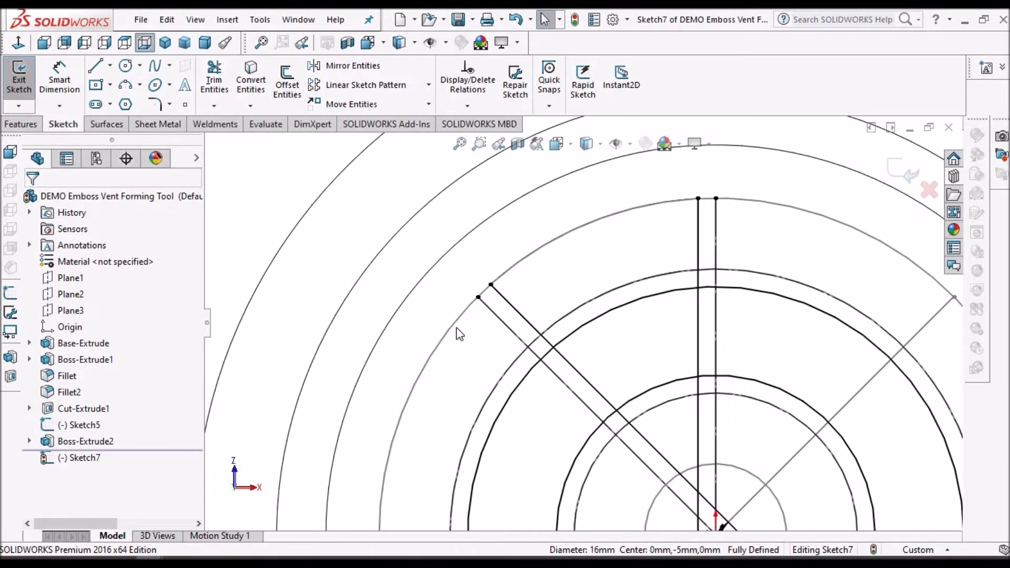
click(215, 85)
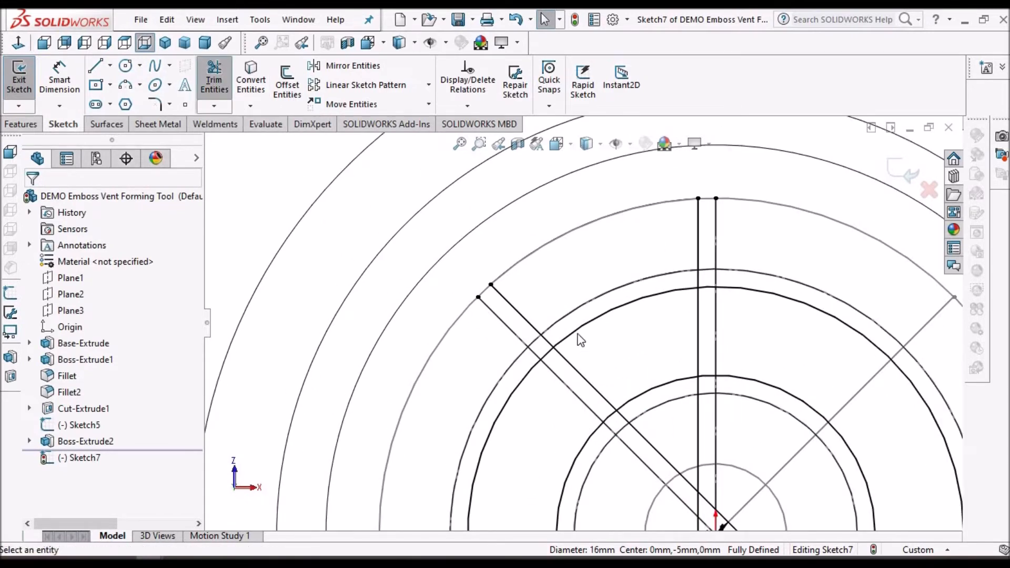
click(572, 366)
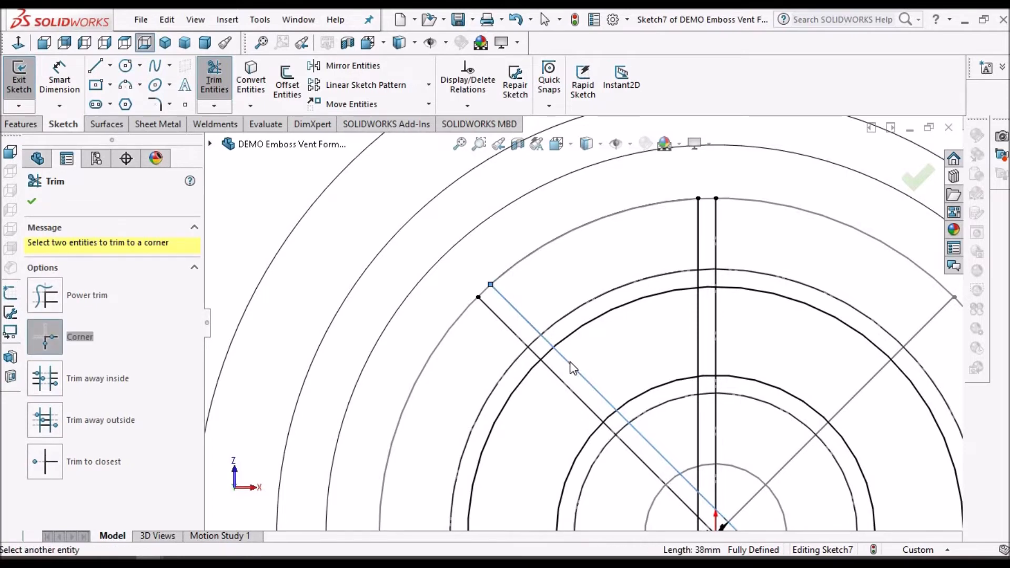
click(31, 204)
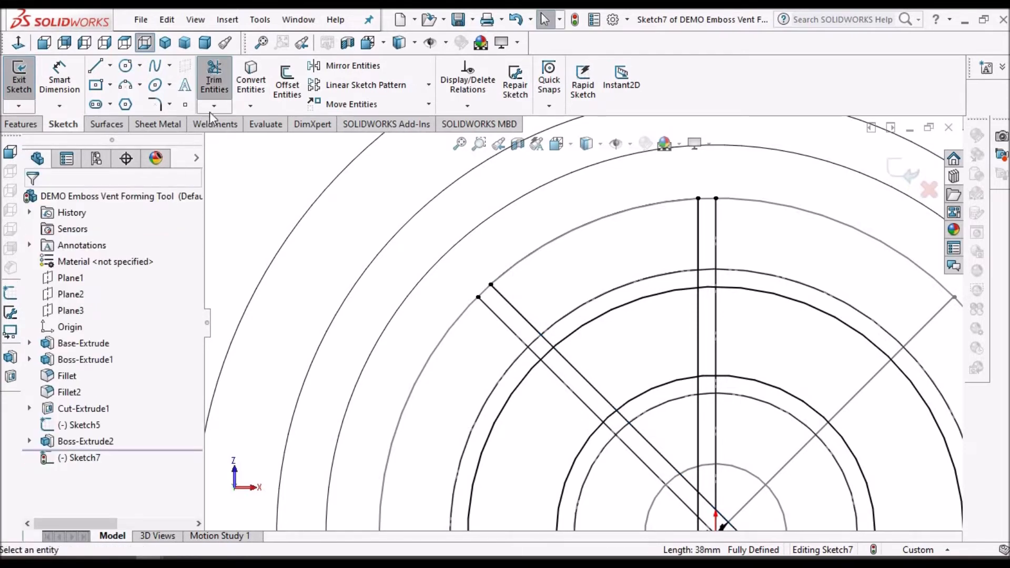
Step: Power-trim the offset lines and circles past their four crossings so a closed vent segment profile remains between the two circles
click(214, 84)
click(45, 343)
scroll(630, 342, down, 2)
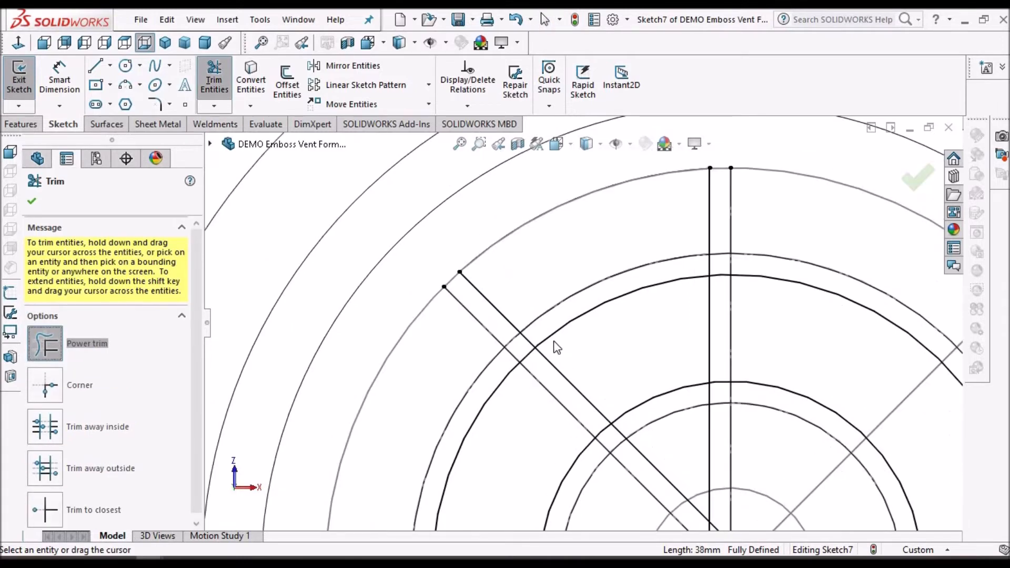
drag(535, 328, 535, 362)
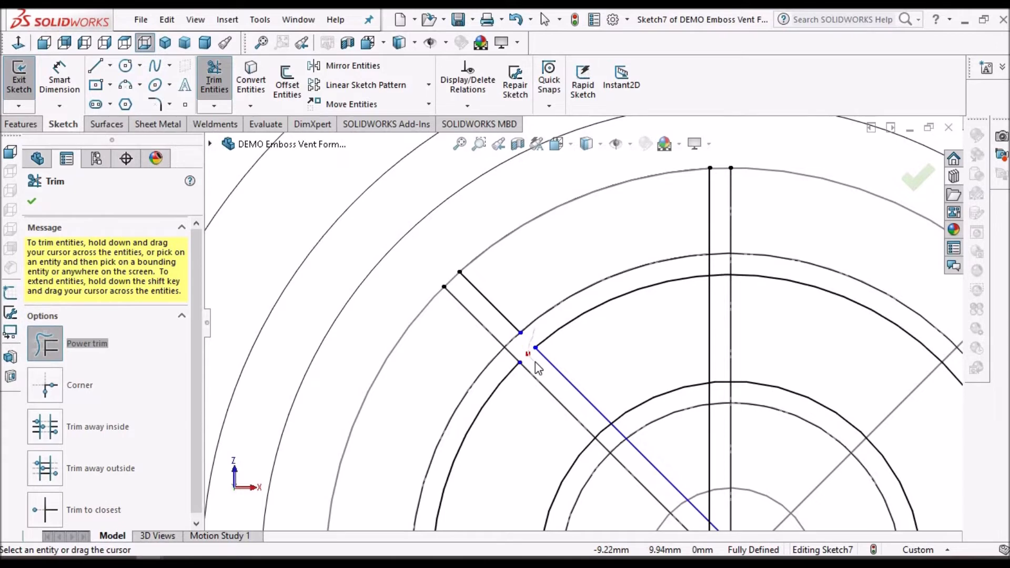
drag(611, 434, 647, 425)
mouse_move(710, 399)
mouse_down()
mouse_move(719, 390)
mouse_move(720, 306)
mouse_move(708, 267)
mouse_up()
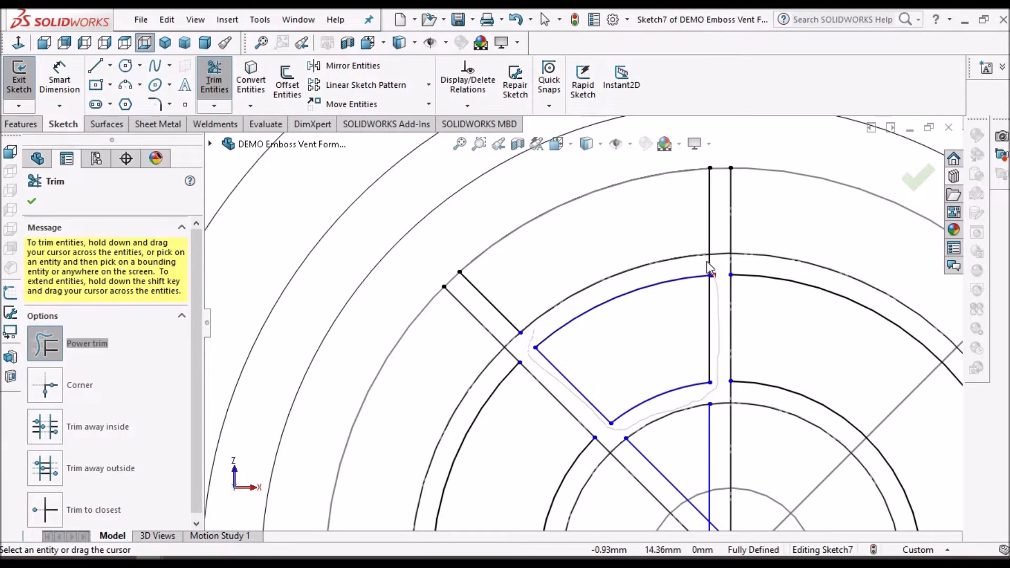
drag(720, 324, 719, 324)
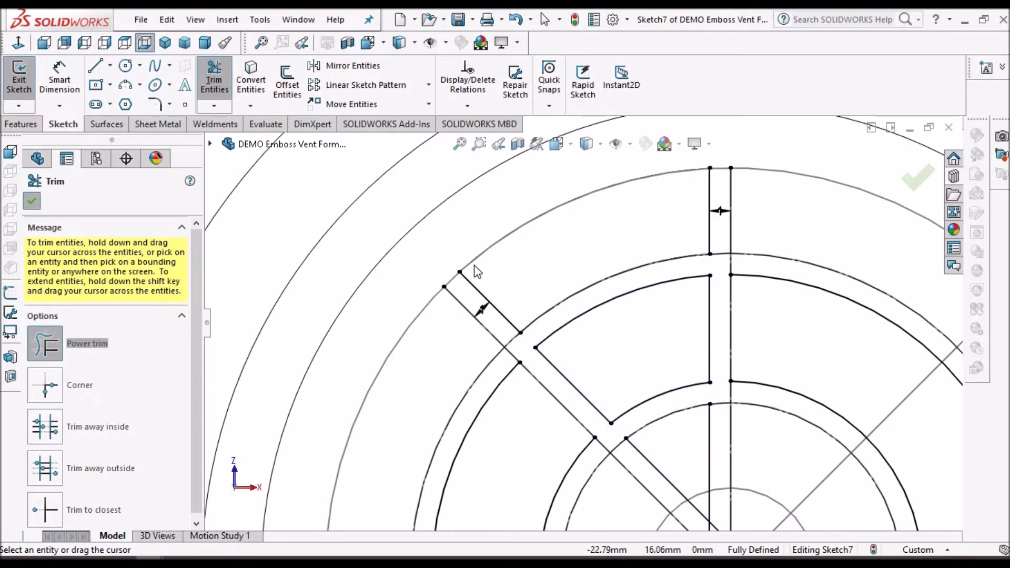
Step: Delete the leftover vertical and diagonal offset line pieces lying outside the larger construction circle
scroll(638, 276, up, 4)
scroll(637, 267, down, 3)
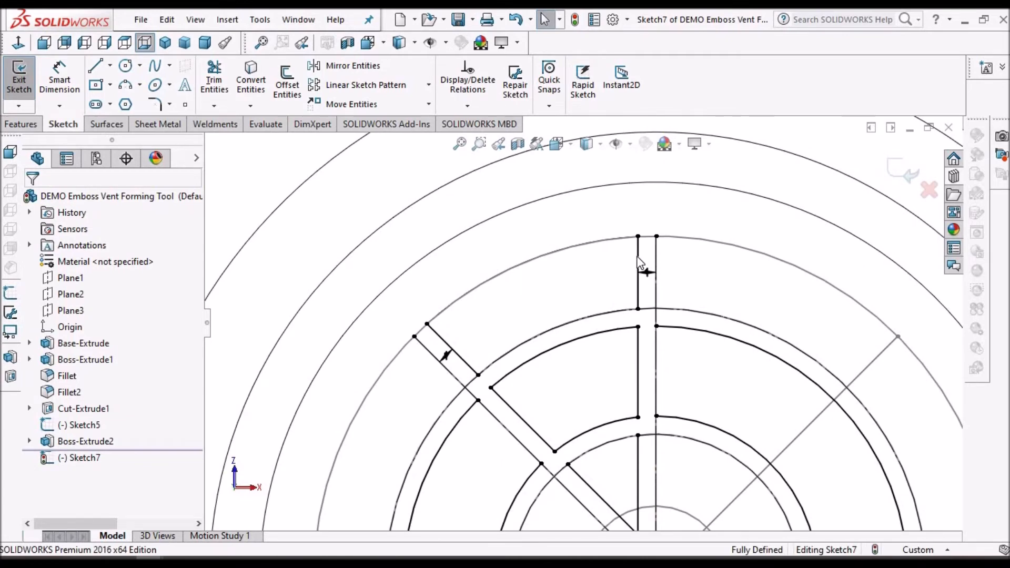
click(637, 257)
key(Delete)
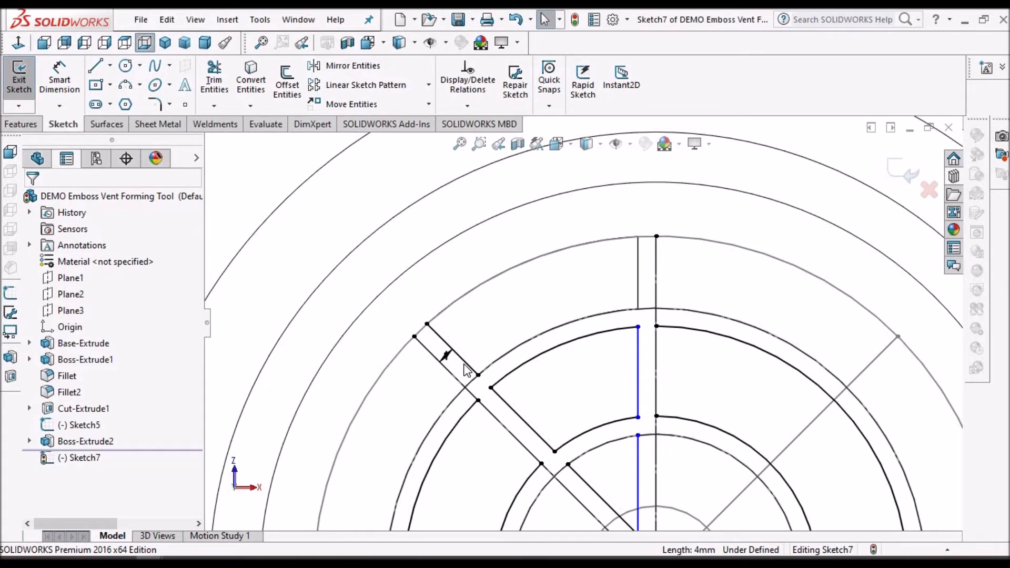
click(465, 362)
key(Delete)
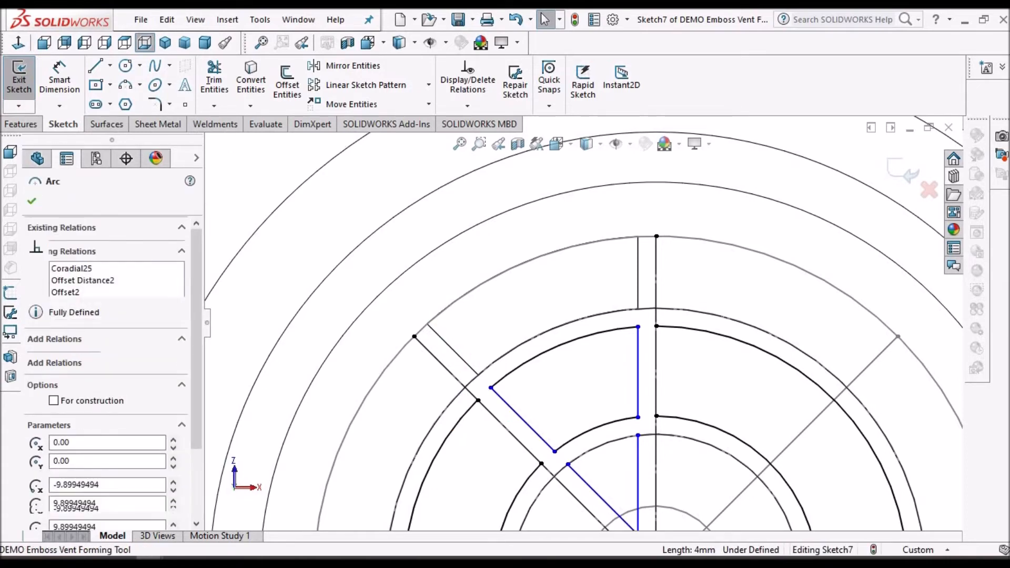
Step: Delete the two leftover offset arcs outside the segment profile and the diagonal offset line piece inside the smaller construction circle
key(Delete)
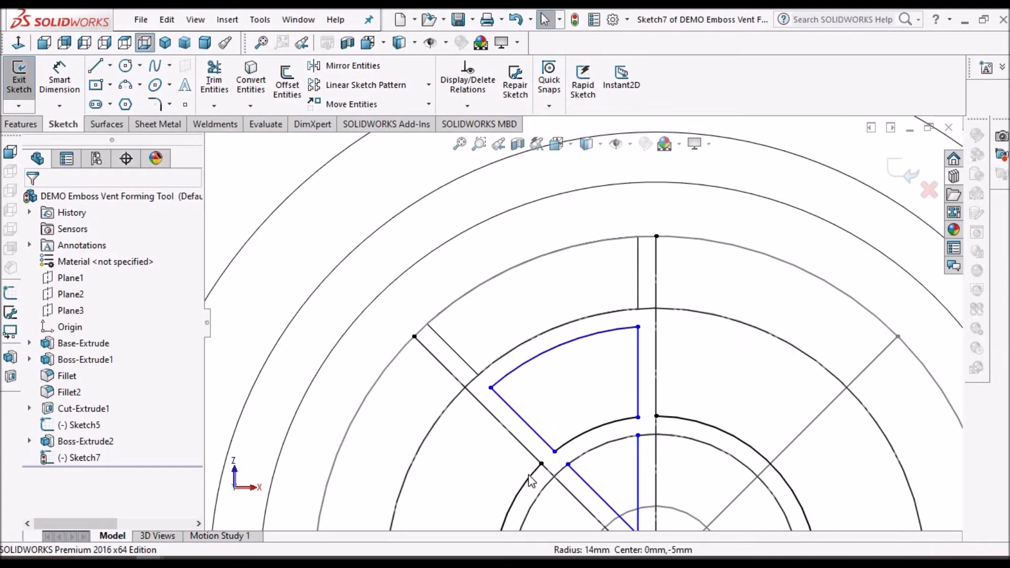
click(597, 489)
key(Delete)
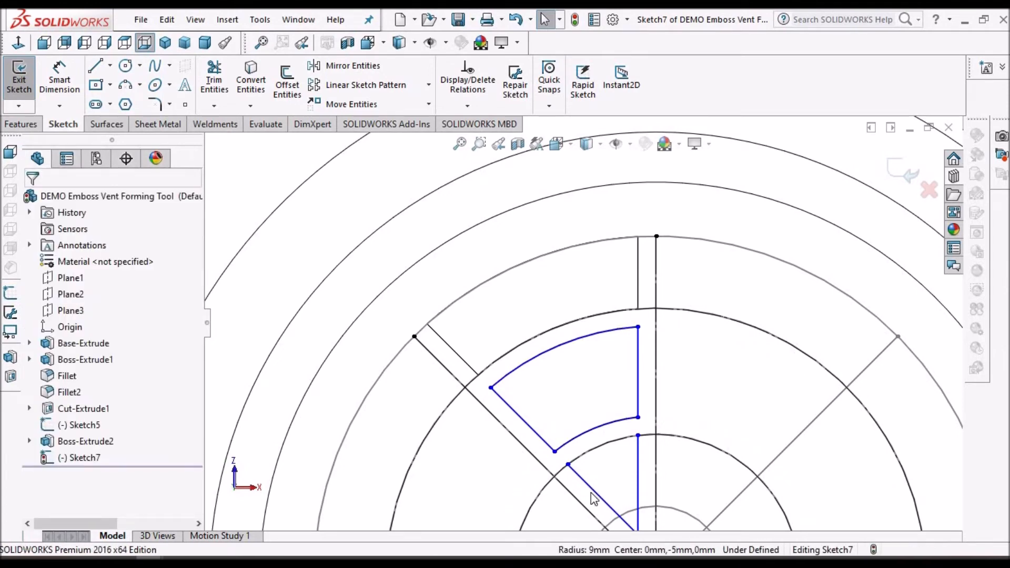
click(593, 492)
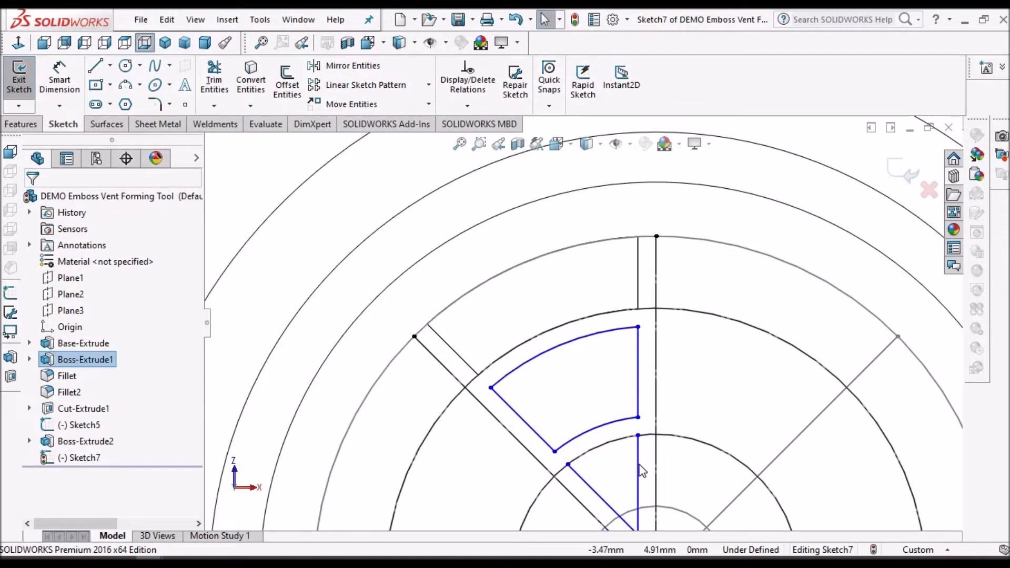
key(Delete)
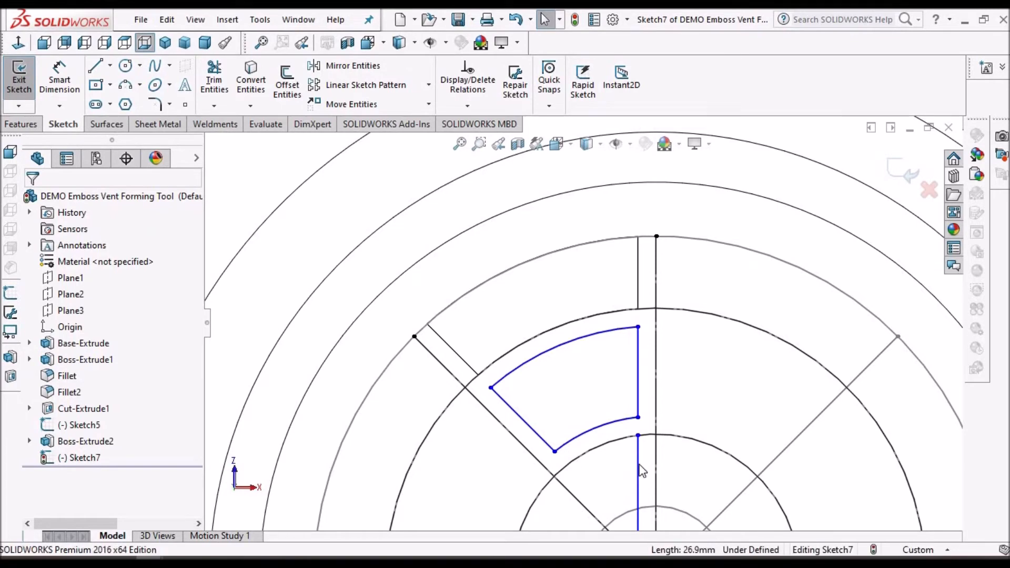
Step: Delete the leftover vertical offset line inside the smaller construction circle and extrude the closed vent segment profile 3 mm
click(638, 468)
key(Delete)
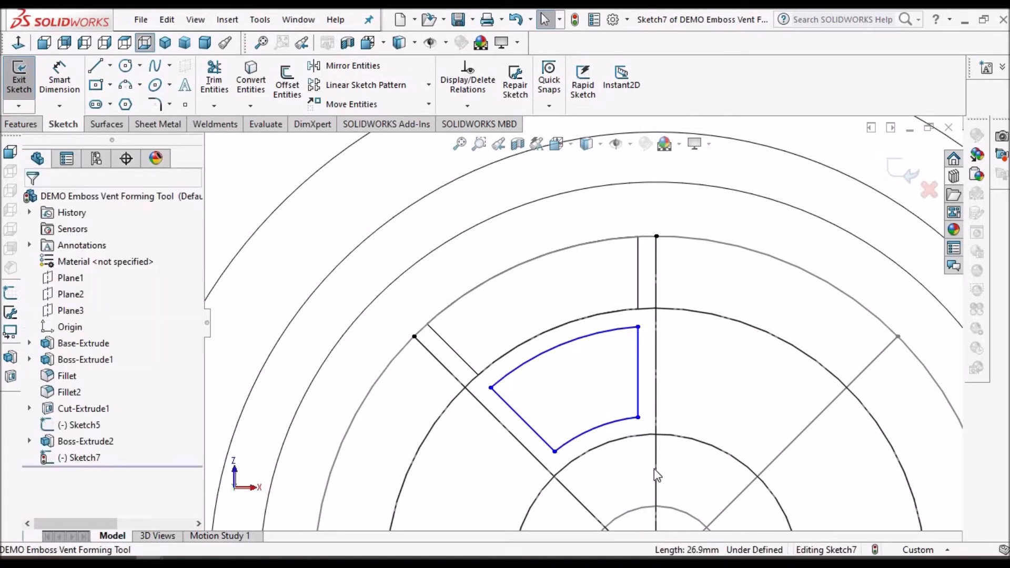
mouse_move(656, 475)
middle_down()
mouse_move(614, 329)
mouse_move(605, 376)
mouse_move(589, 362)
middle_up()
click(28, 125)
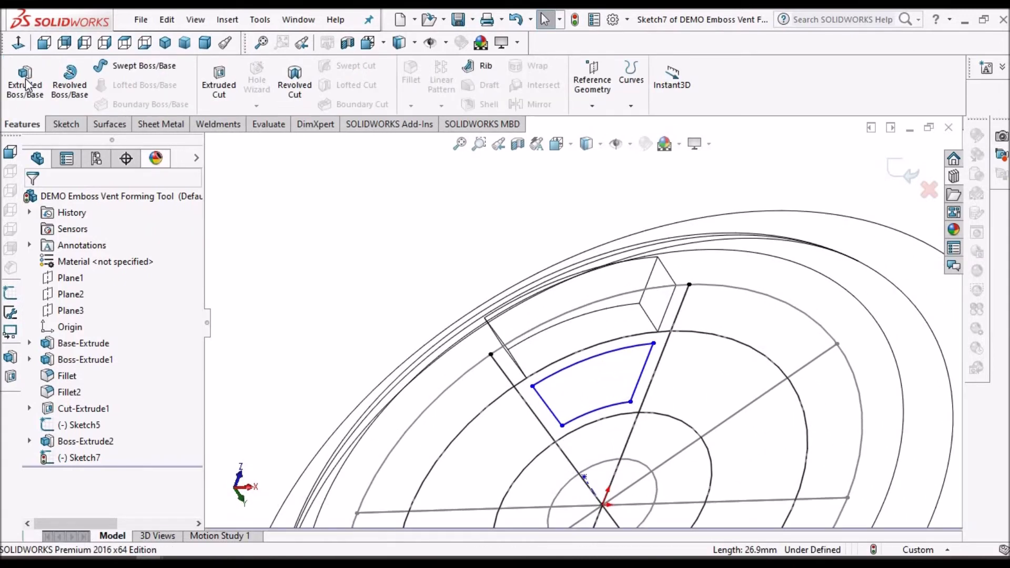
click(25, 78)
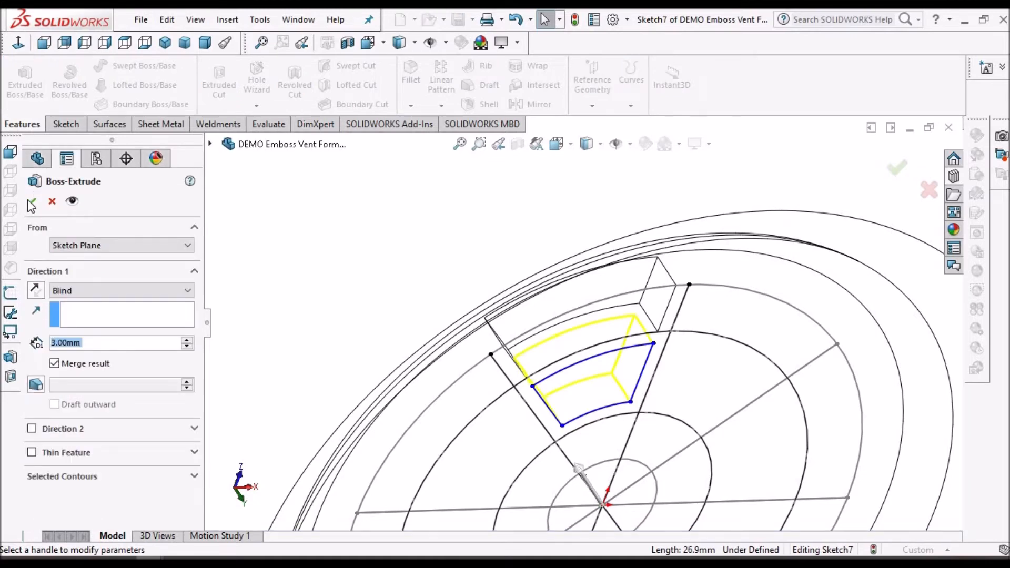
click(31, 201)
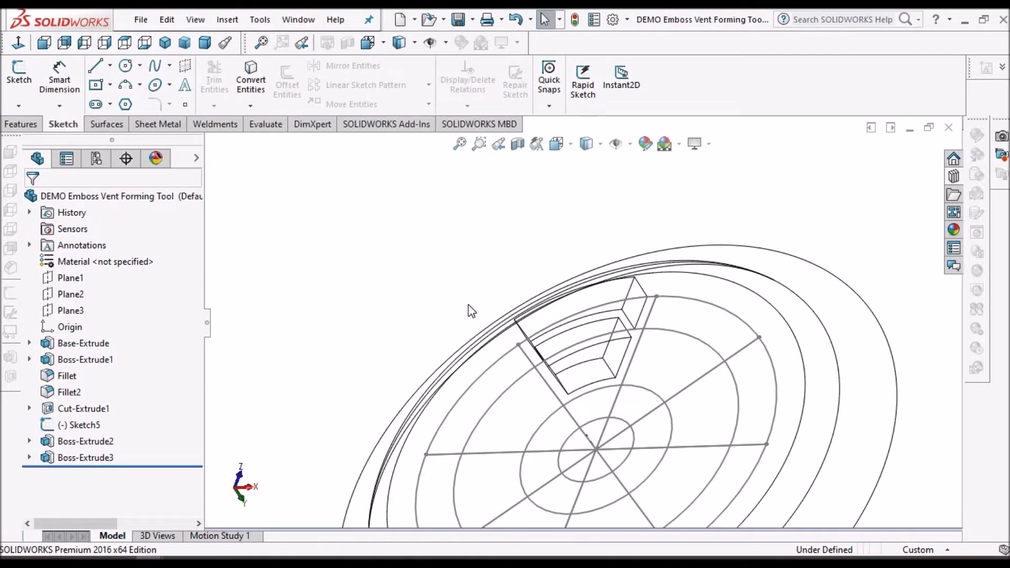
Step: Display the model shaded with edges and start a new sketch on the flat circular face carrying the vent segments
click(589, 143)
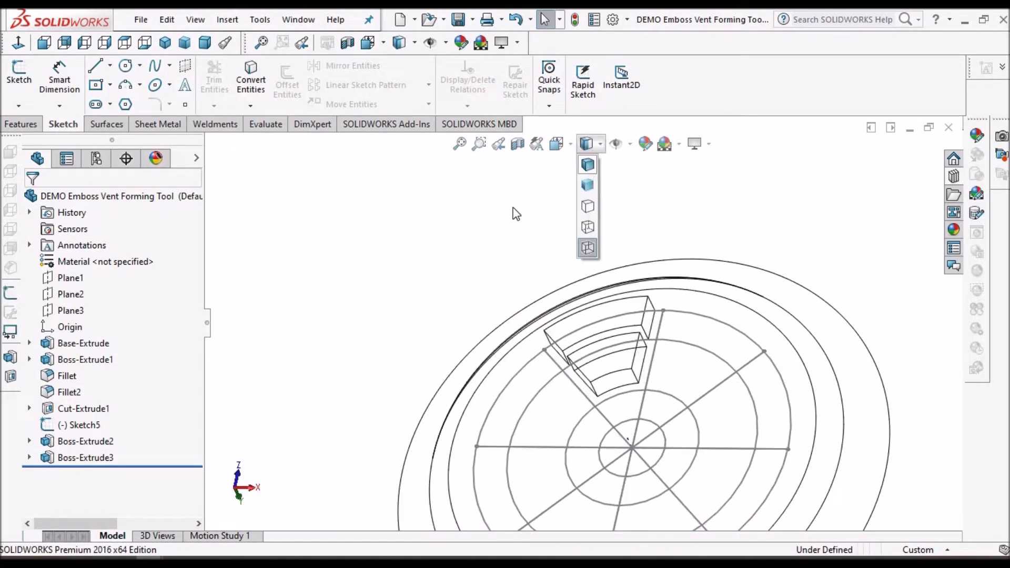
click(588, 165)
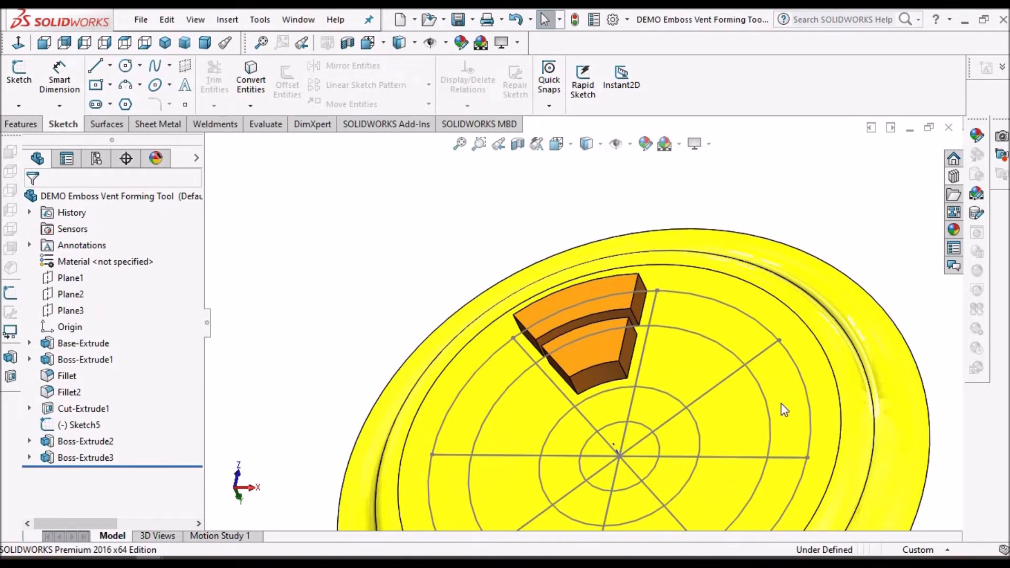
click(781, 406)
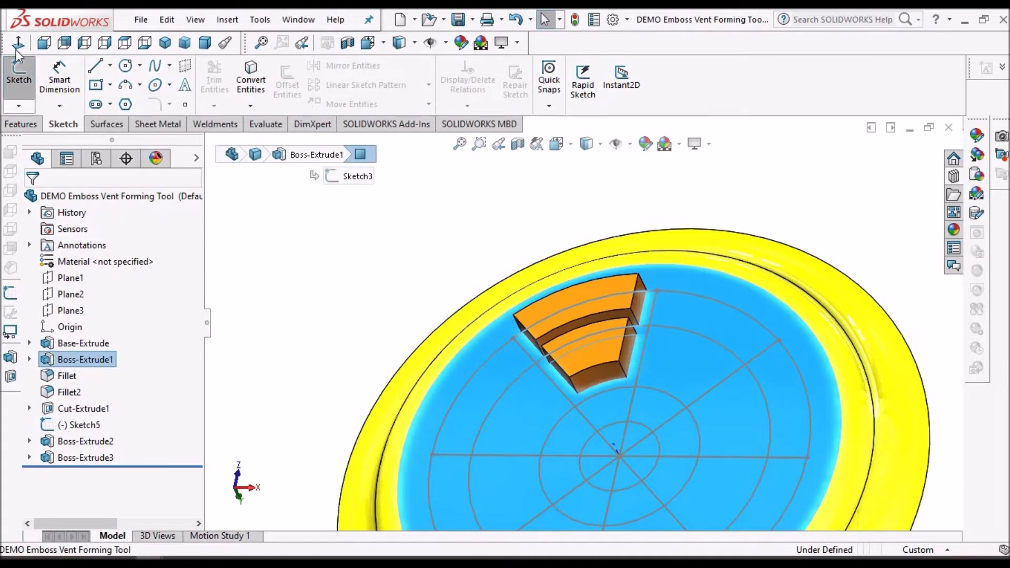
click(18, 69)
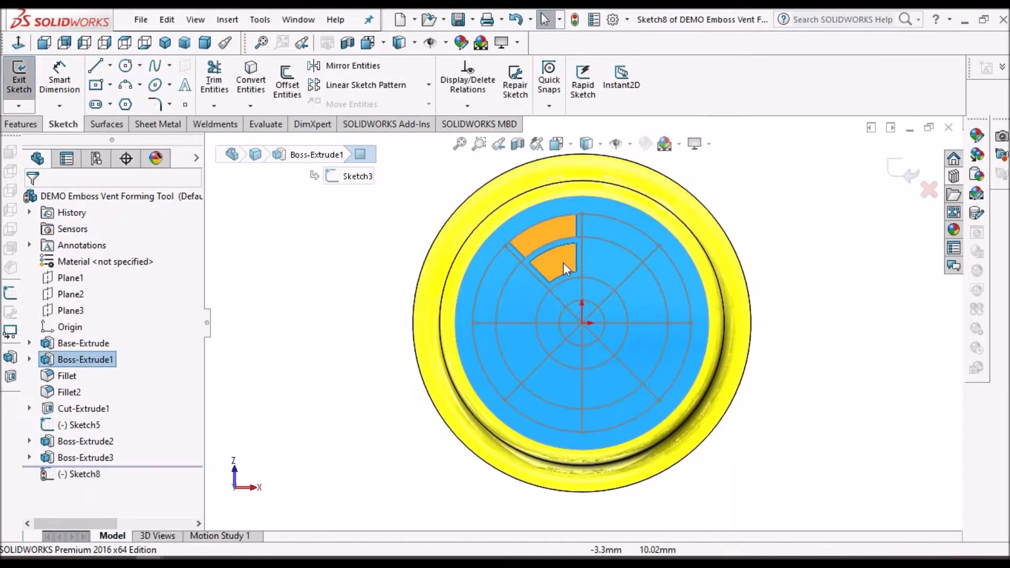
Step: Convert Sketch5's 16 mm and 8 mm circles, its upper-left diagonal line and its vertical line into sketch entities
scroll(563, 263, down, 5)
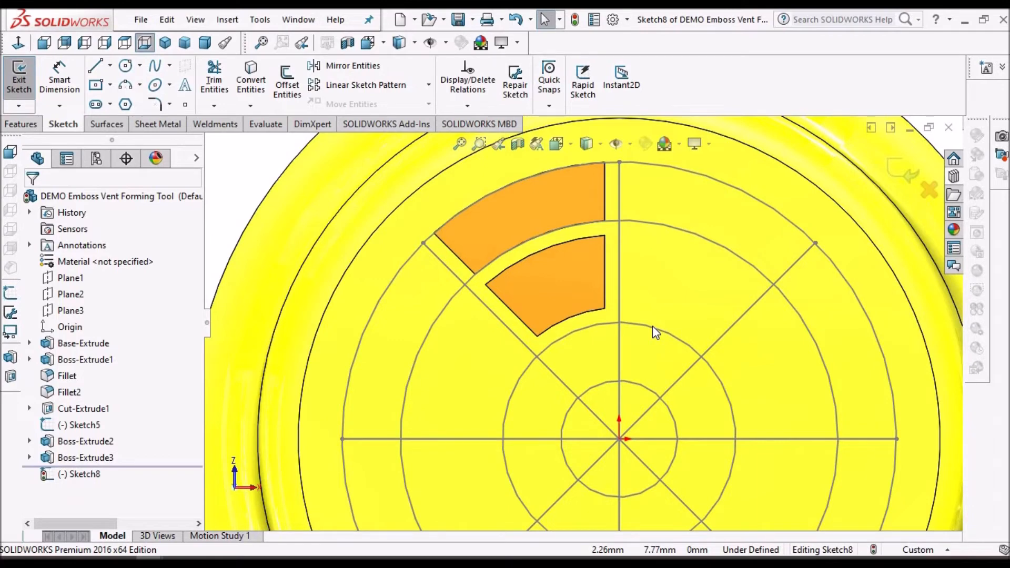
click(652, 326)
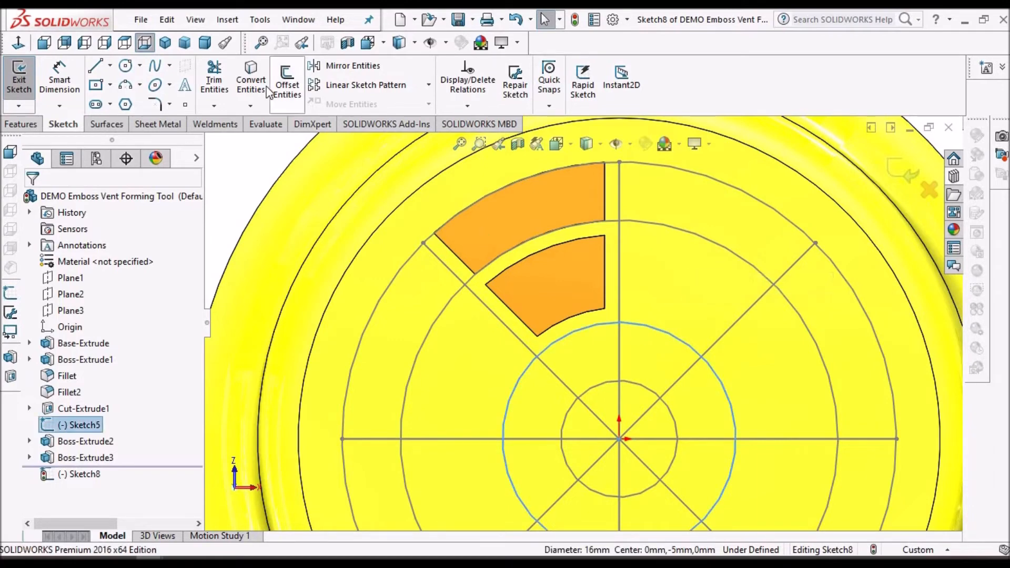
click(254, 79)
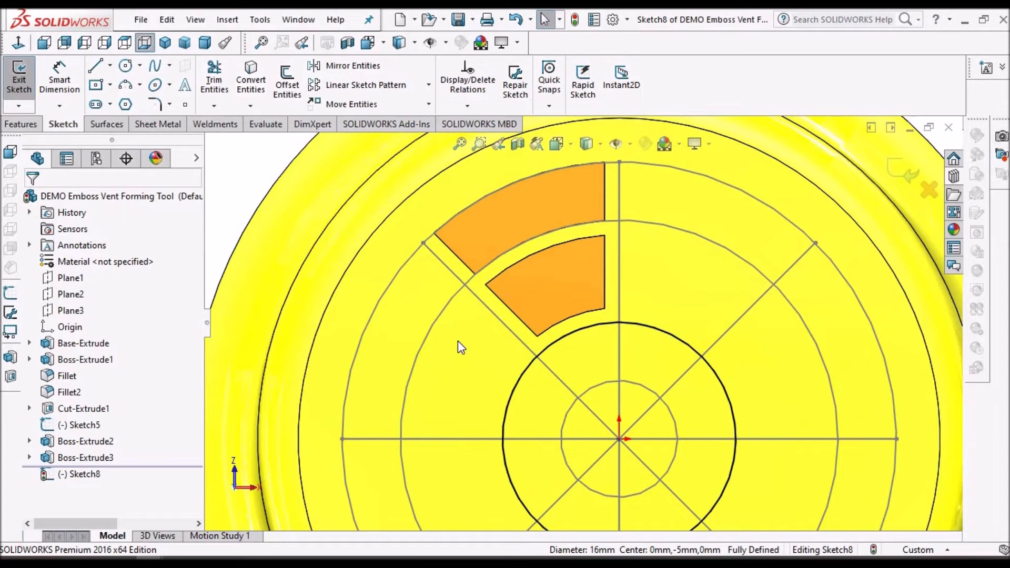
click(569, 411)
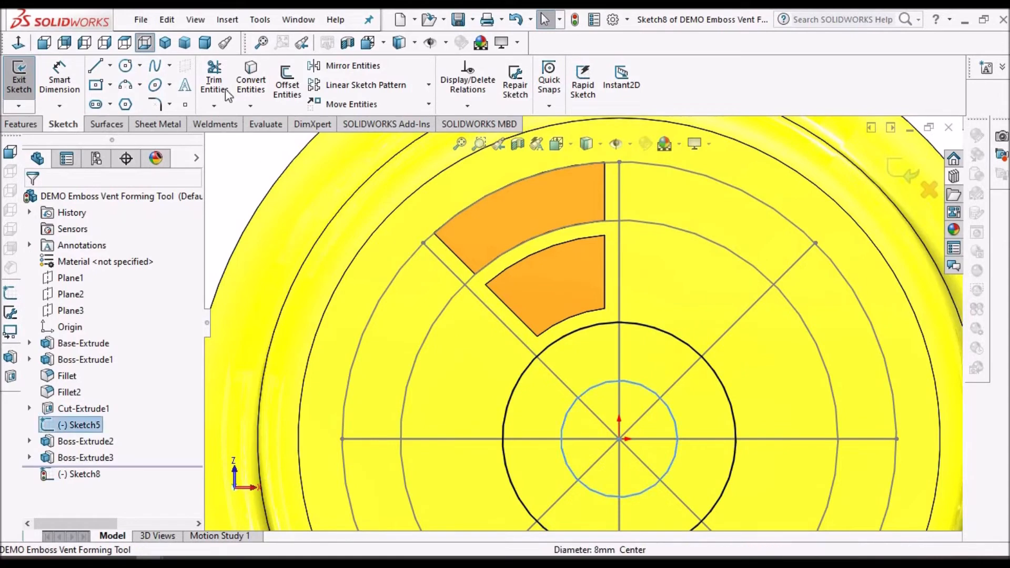
click(557, 378)
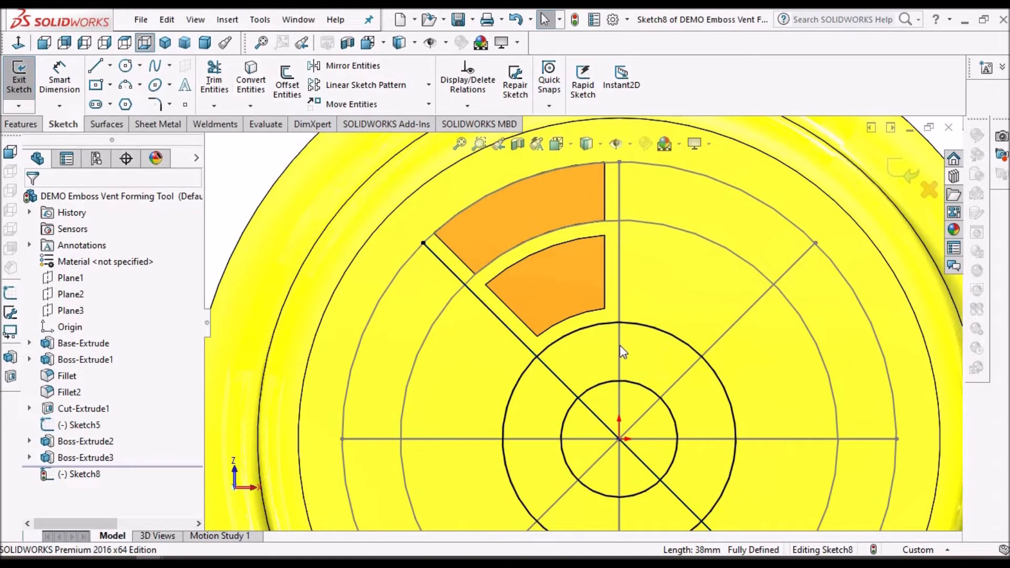
click(619, 345)
click(268, 84)
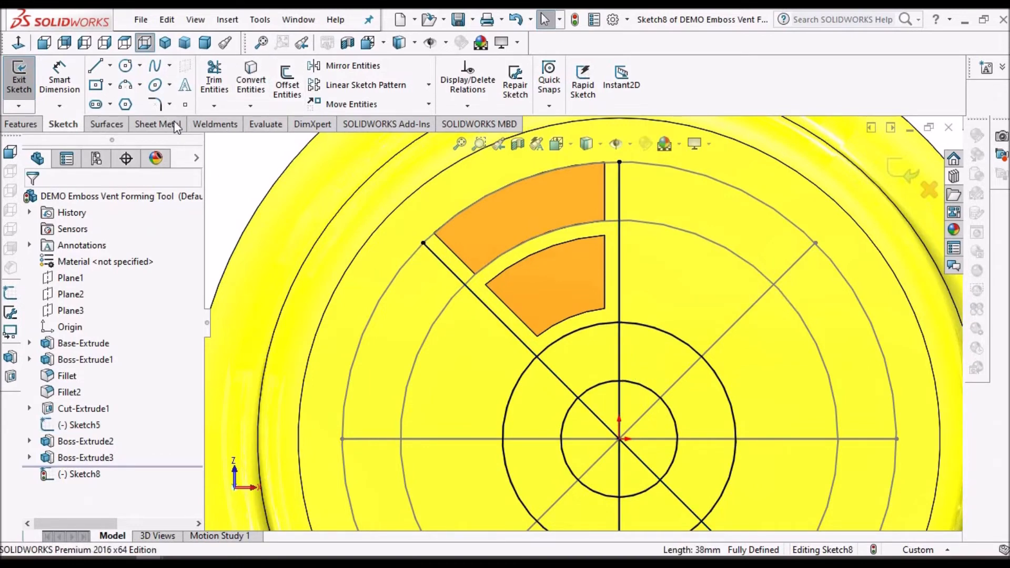
Step: Power-trim the converted circles and lines around the innermost segment between the 8 mm and 16 mm circles
click(208, 71)
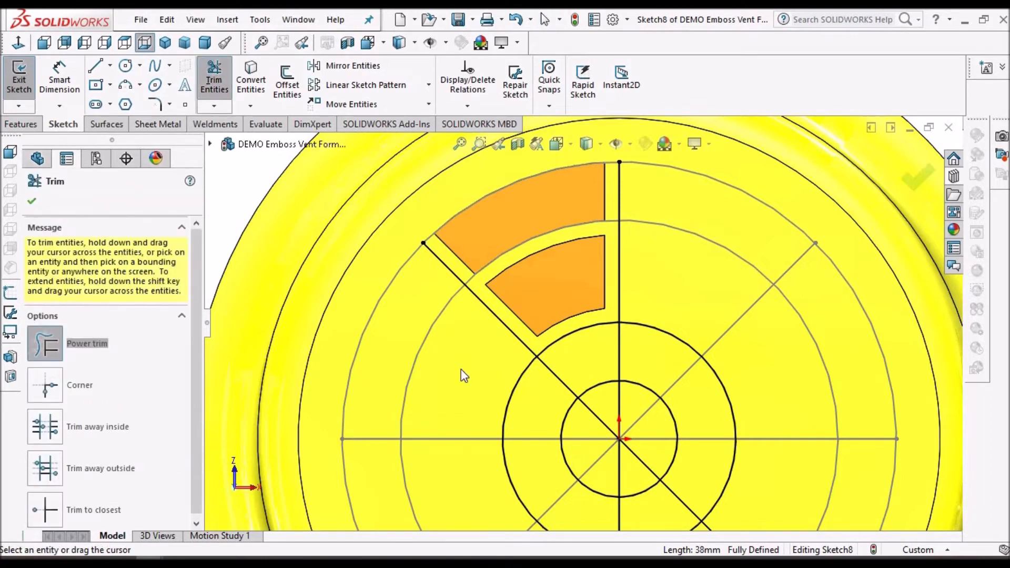
mouse_move(536, 391)
mouse_down()
mouse_move(574, 423)
mouse_move(496, 395)
mouse_move(524, 389)
mouse_up()
mouse_move(669, 334)
mouse_down()
mouse_move(638, 395)
mouse_move(574, 430)
mouse_up()
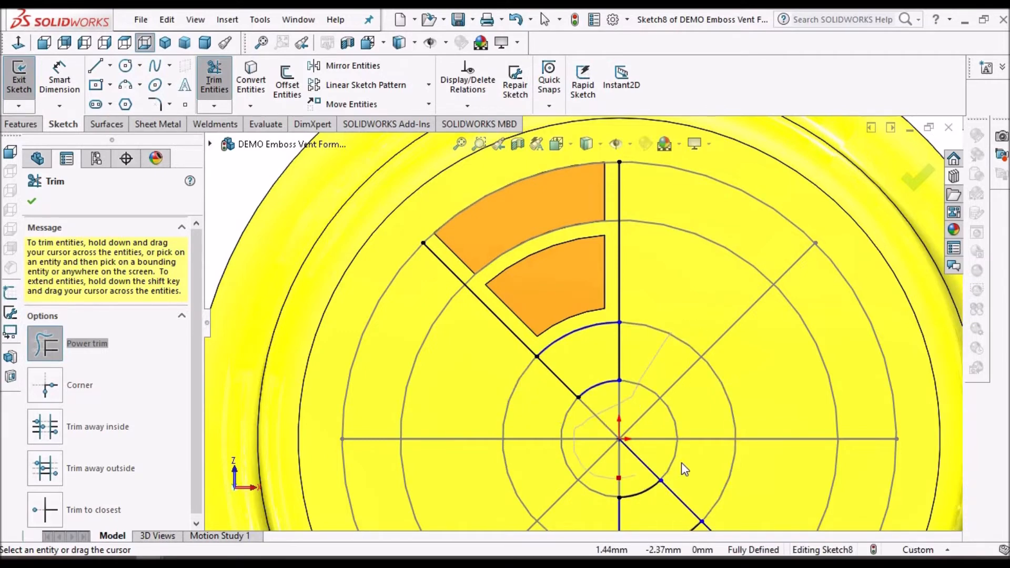
mouse_move(691, 477)
mouse_down()
mouse_move(636, 279)
mouse_move(464, 372)
mouse_move(164, 268)
mouse_up()
scroll(730, 399, up, 3)
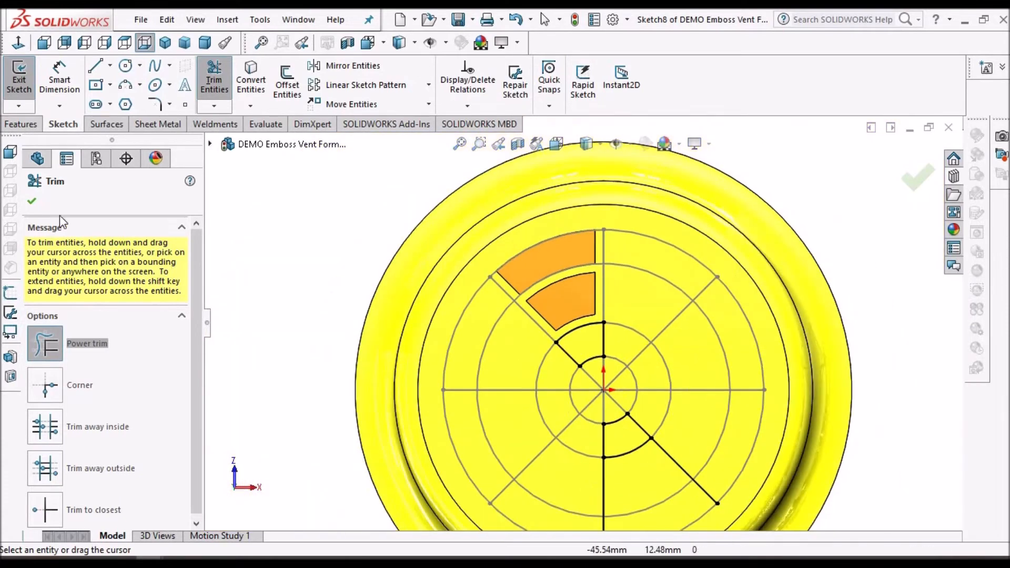
click(36, 204)
Step: Delete the leftover arcs and line pieces below the origin, opposite the innermost segment profile
scroll(668, 322, up, 3)
scroll(661, 374, down, 3)
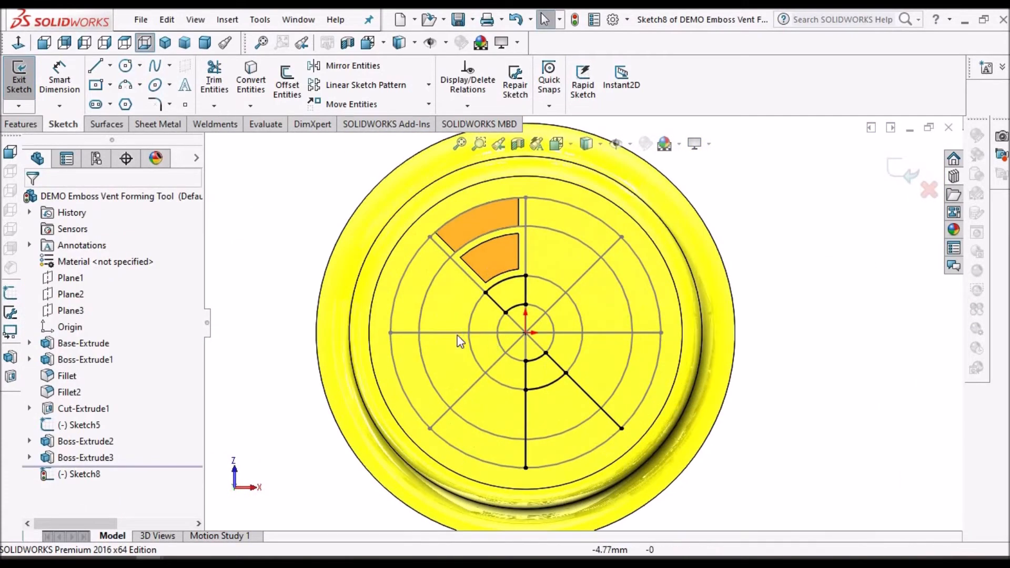
drag(459, 345, 744, 511)
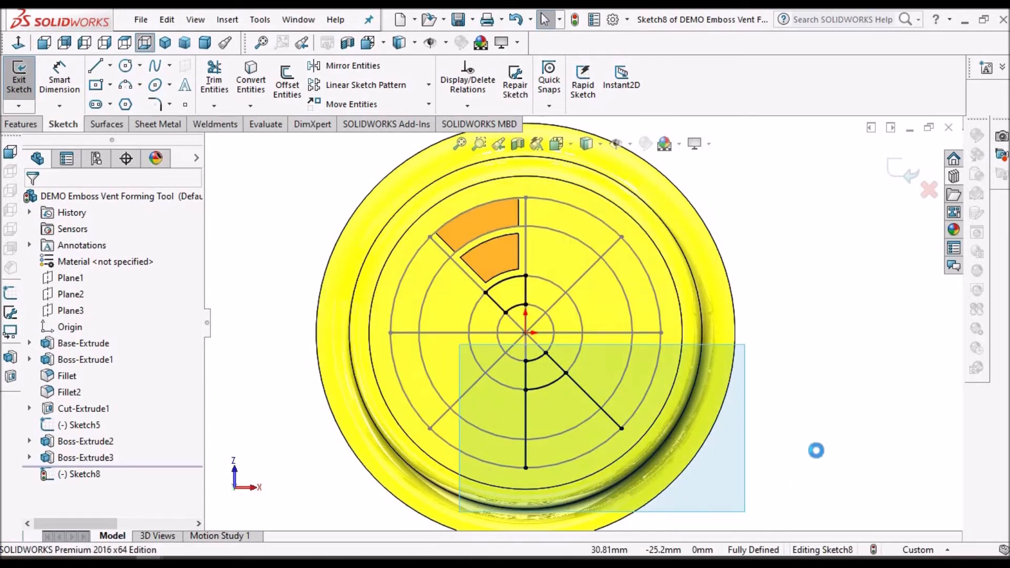
key(Delete)
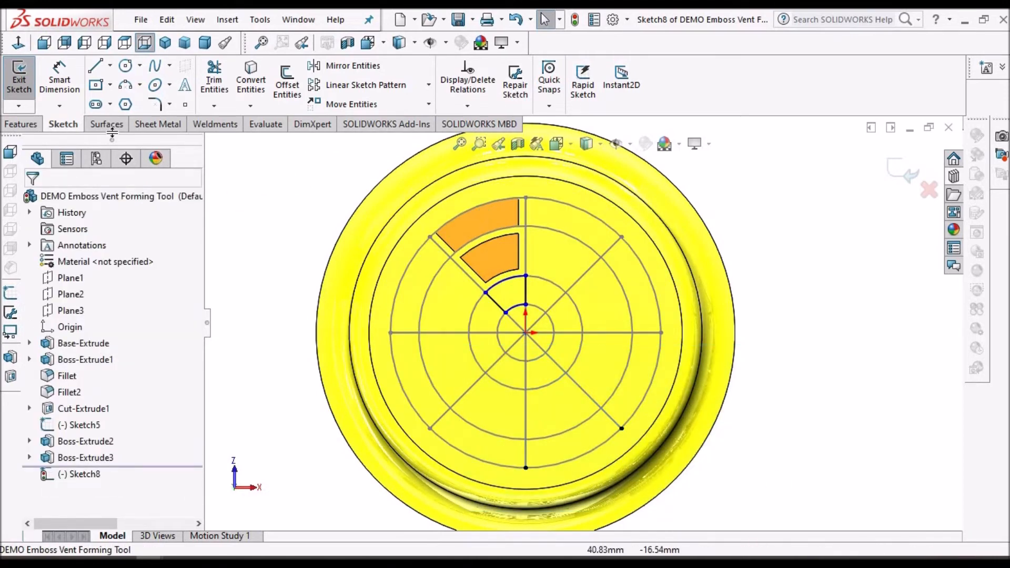
Step: Extrude the innermost vent segment profile 3 mm and hide the reference Sketch5
click(21, 123)
click(25, 88)
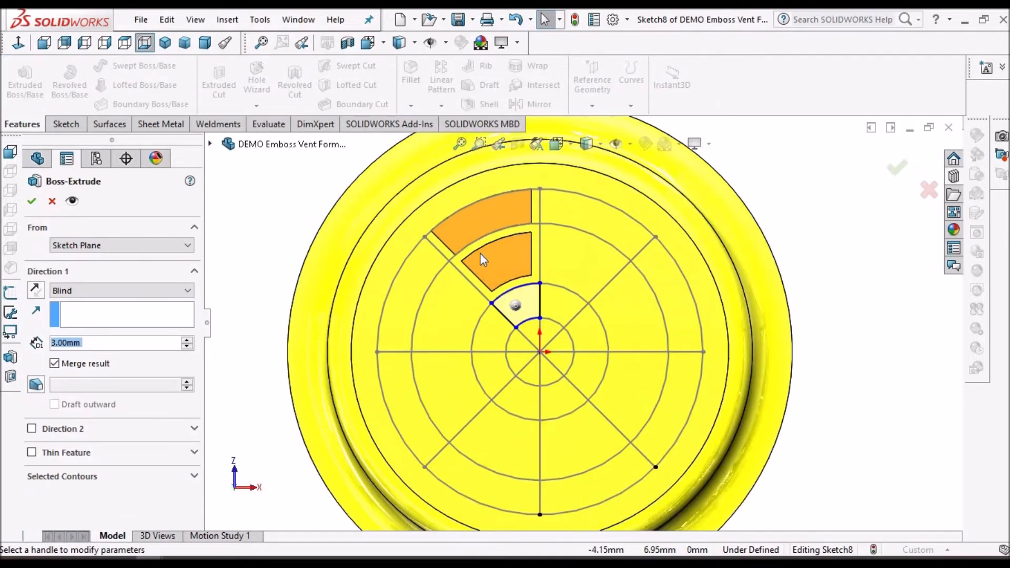
middle_drag(443, 194, 409, 217)
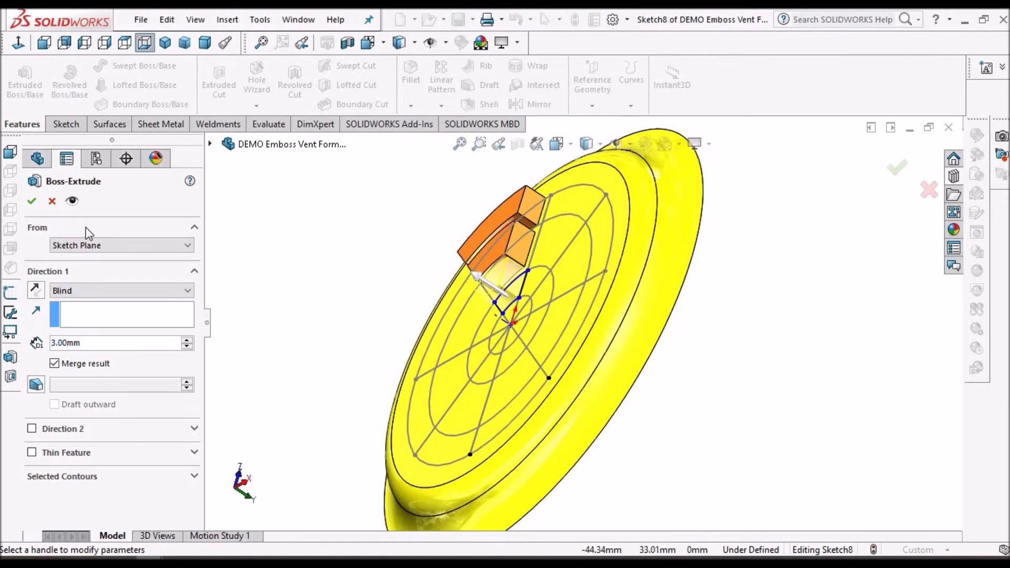
click(31, 201)
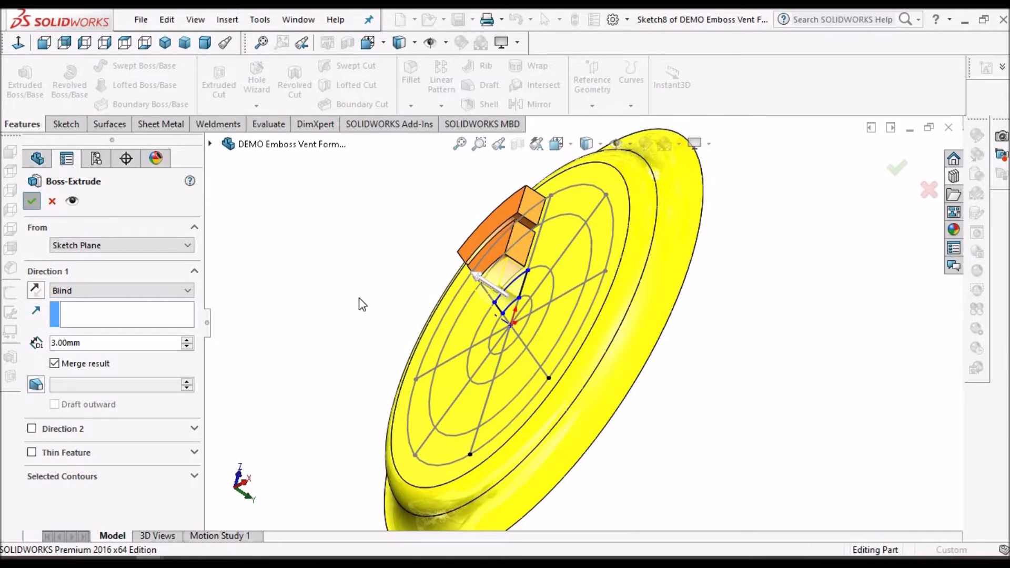
key(Return)
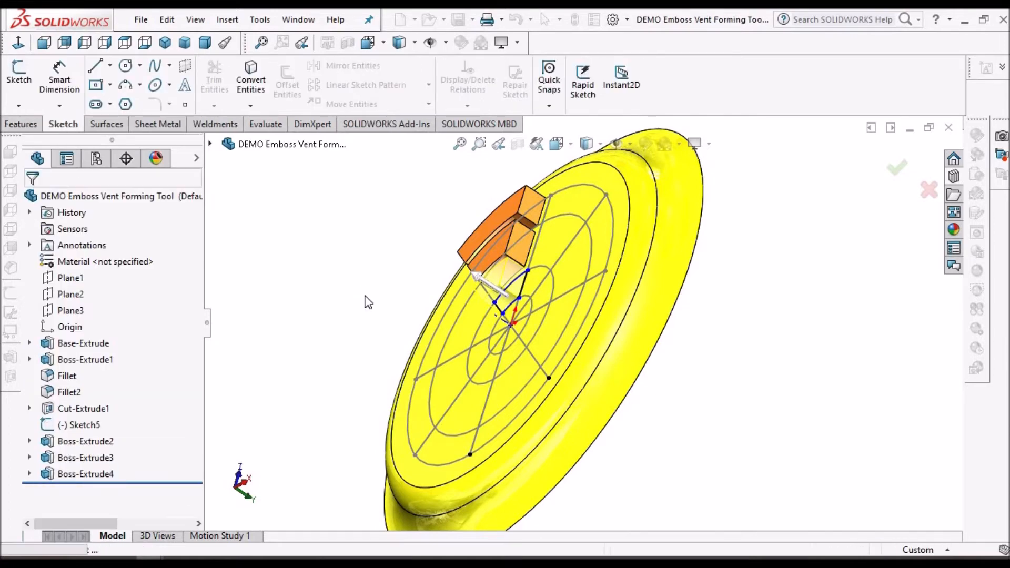
click(93, 441)
click(75, 424)
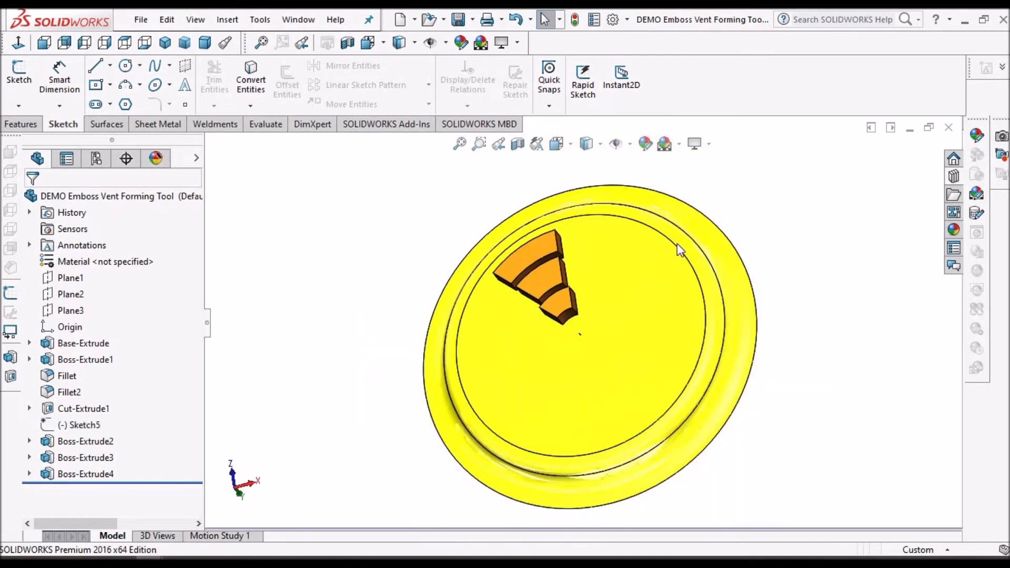
Step: Edit the innermost segment's sketch and convert its diagonal and vertical side lines to construction geometry
scroll(568, 368, down, 3)
scroll(566, 372, down, 3)
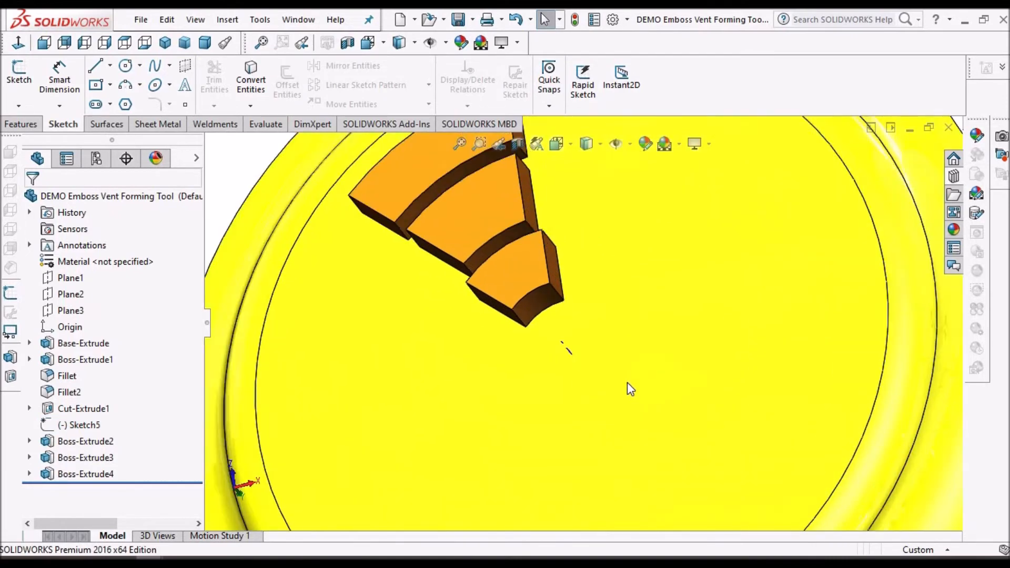
scroll(627, 381, up, 1)
mouse_move(645, 351)
middle_down()
mouse_move(667, 349)
mouse_move(641, 347)
middle_up()
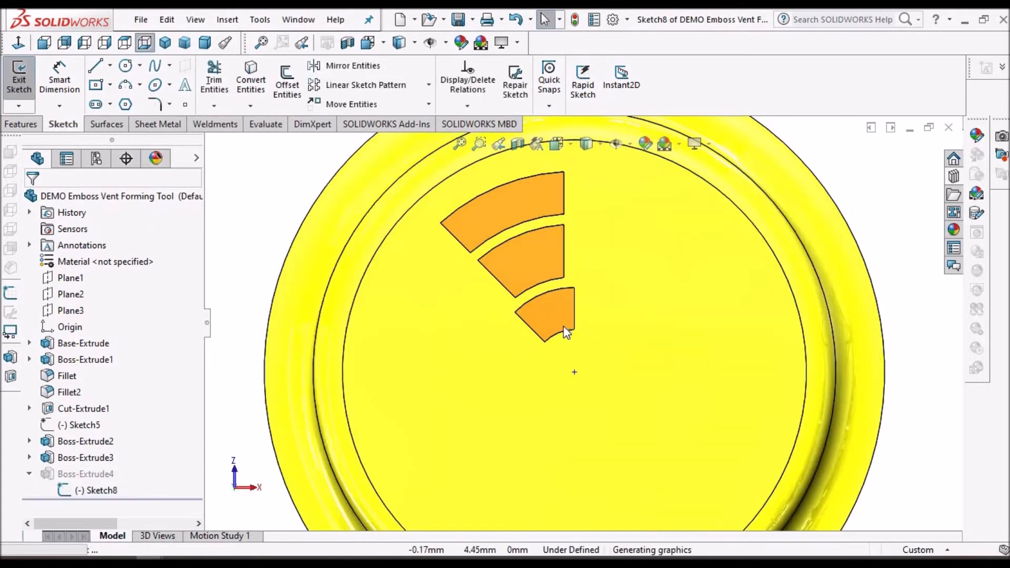
scroll(547, 315, down, 5)
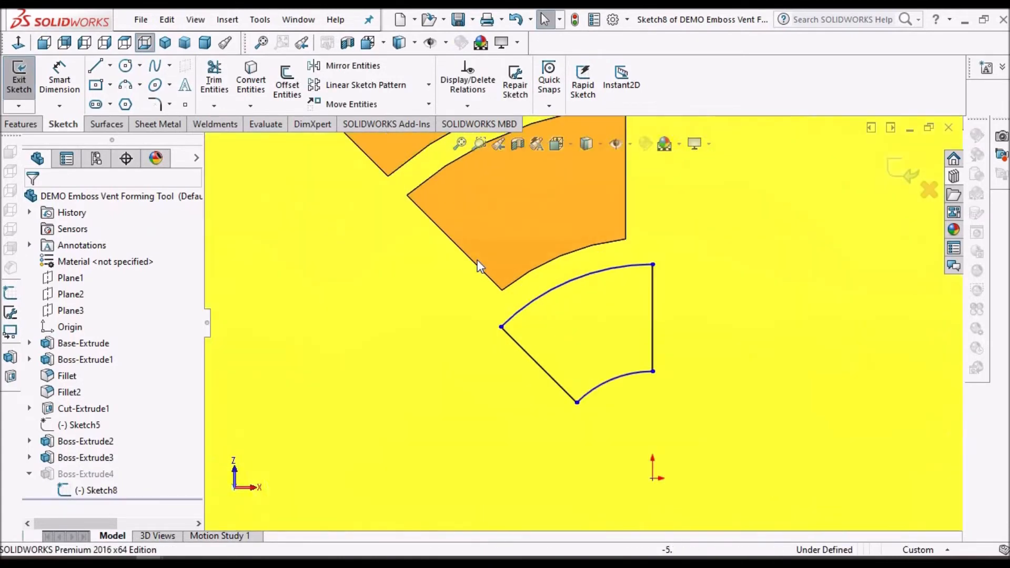
click(533, 362)
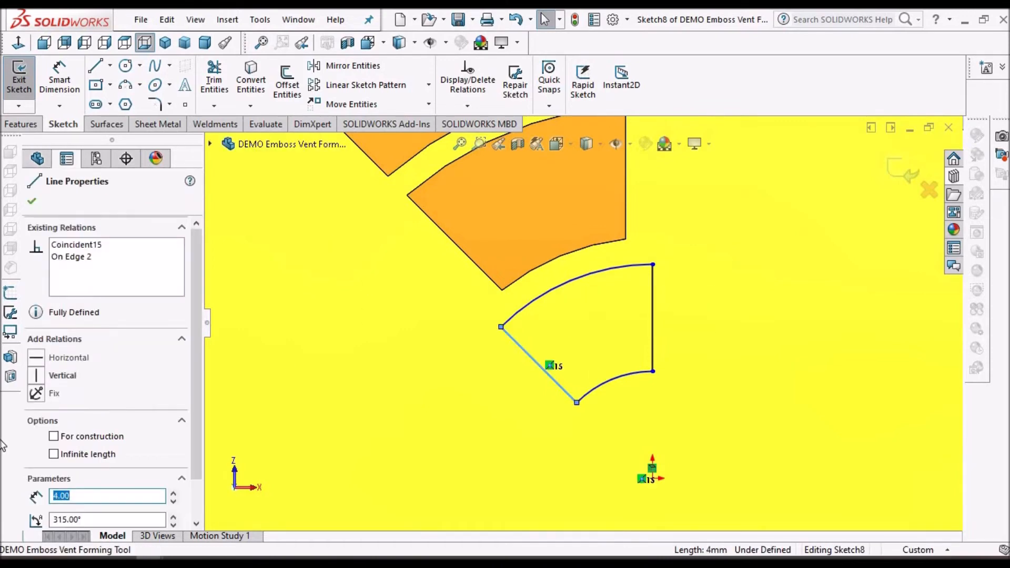
click(62, 436)
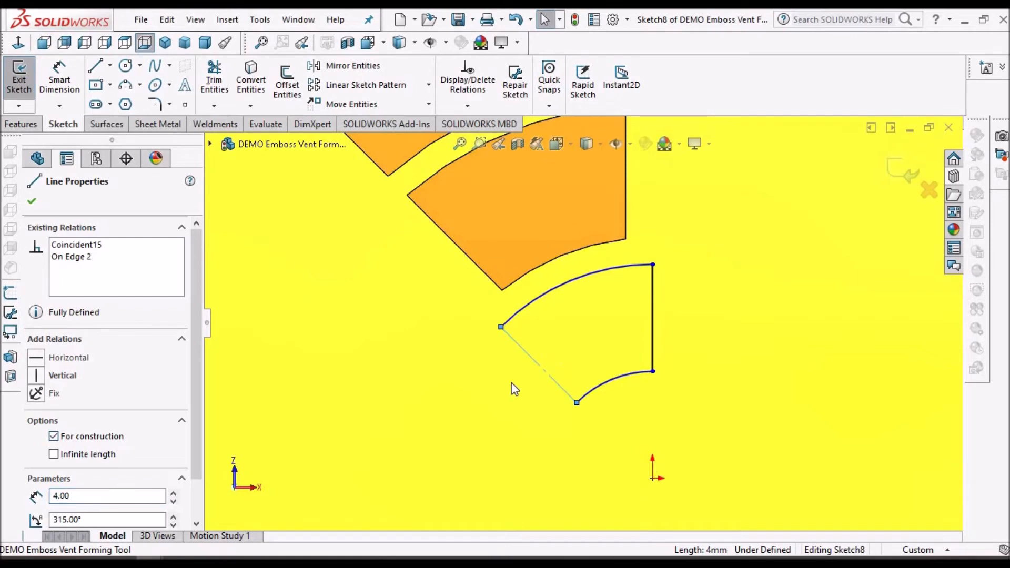
click(654, 300)
click(53, 436)
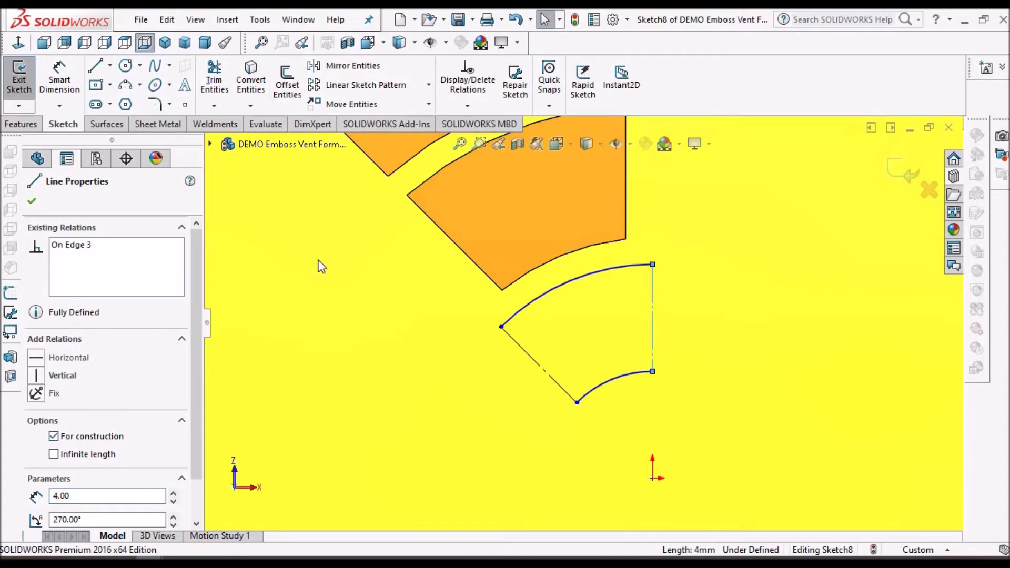
click(33, 201)
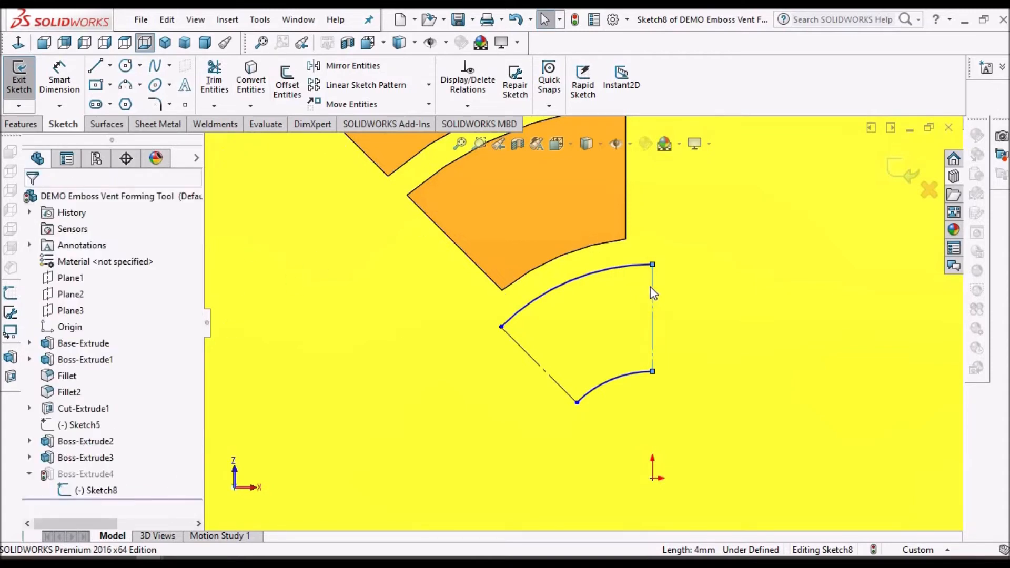
click(526, 355)
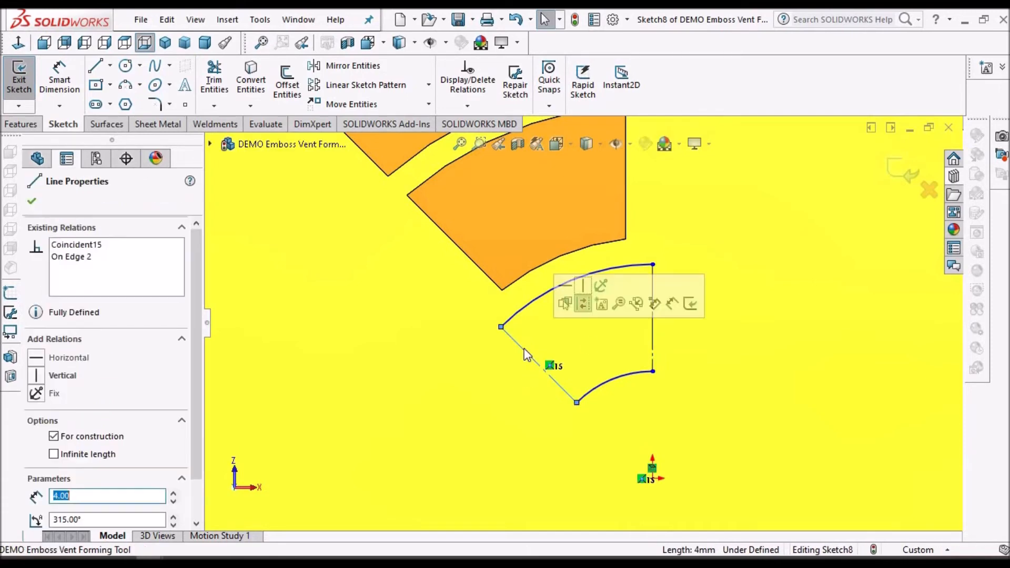
click(288, 84)
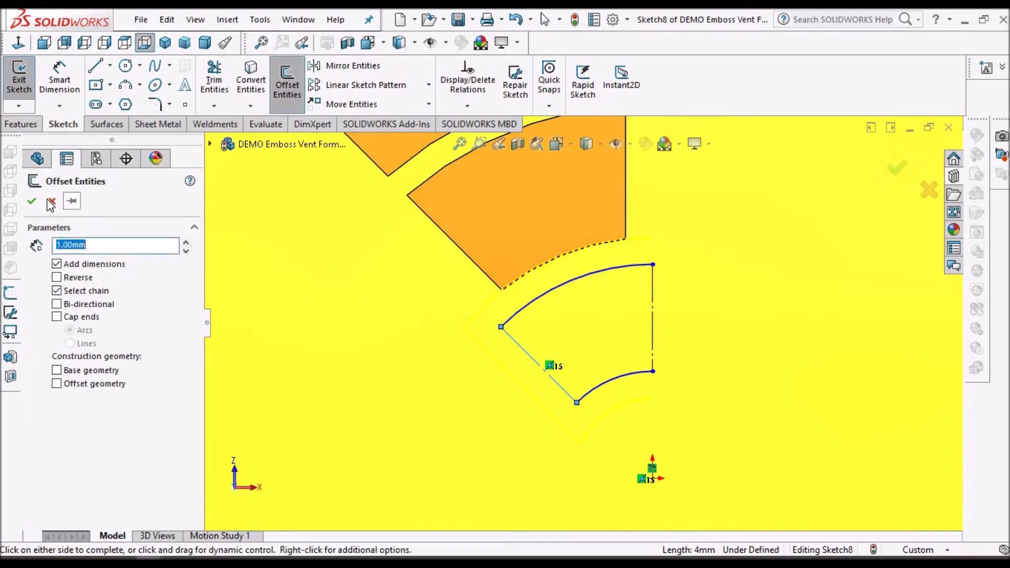
click(51, 203)
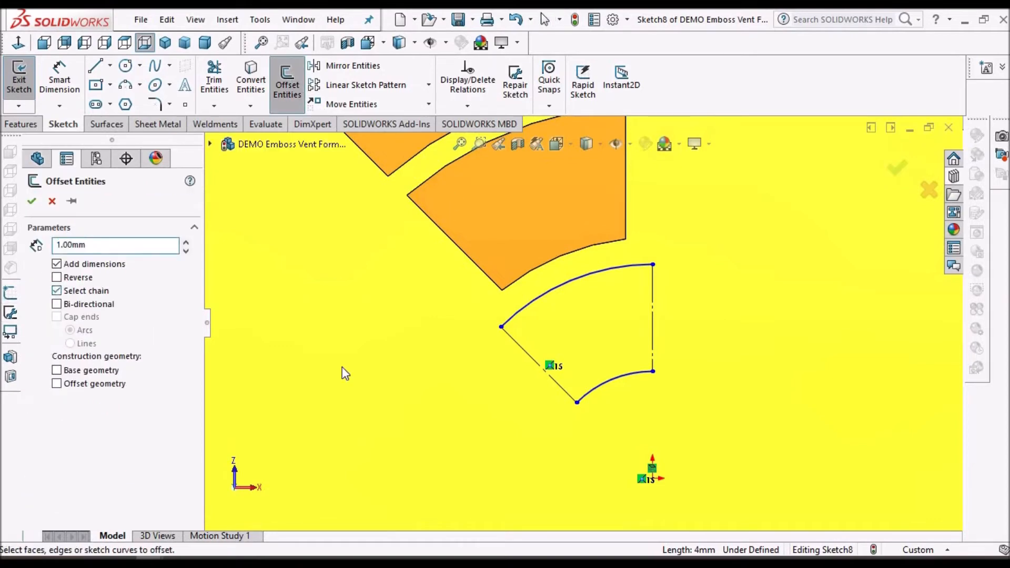
Step: Switch to wireframe display and offset the diagonal construction line 1 mm toward the inside of the innermost segment profile
click(547, 377)
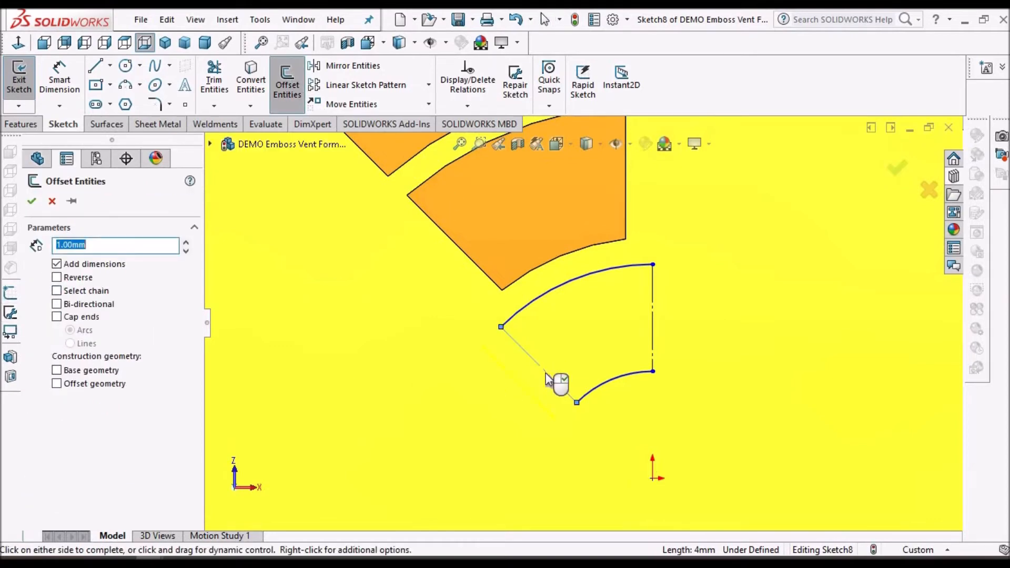
scroll(550, 358, down, 1)
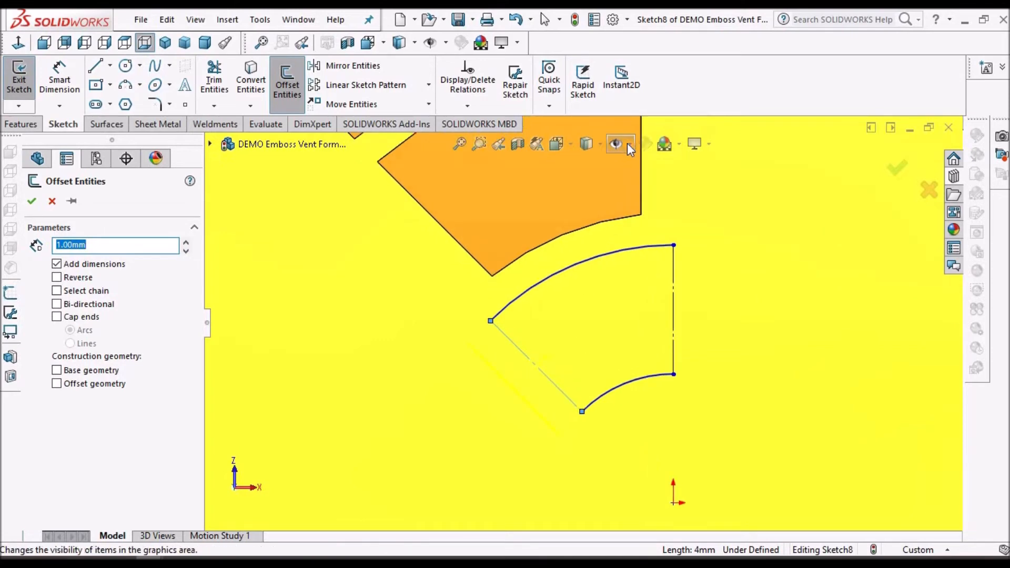
click(600, 145)
click(588, 243)
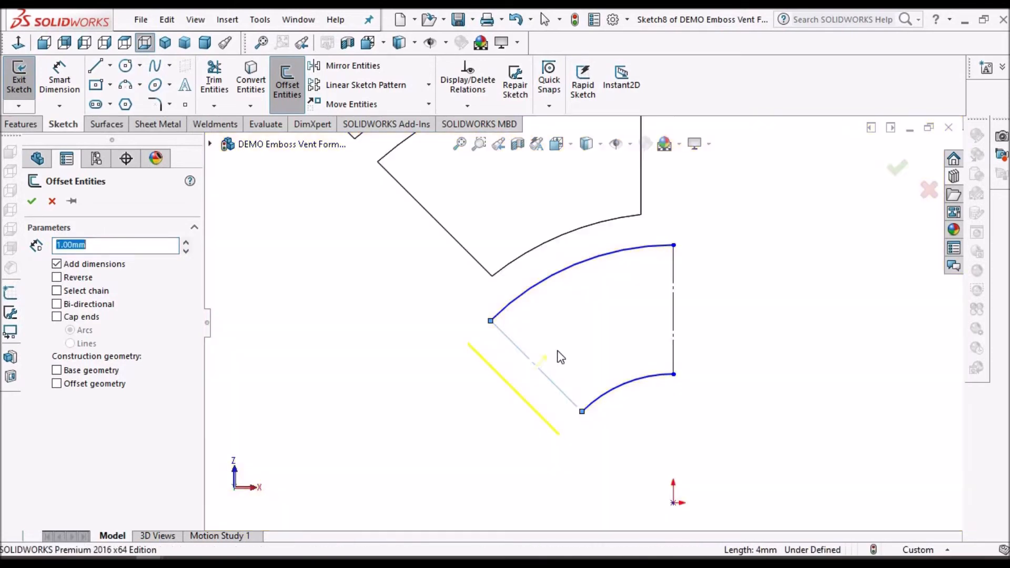
click(58, 277)
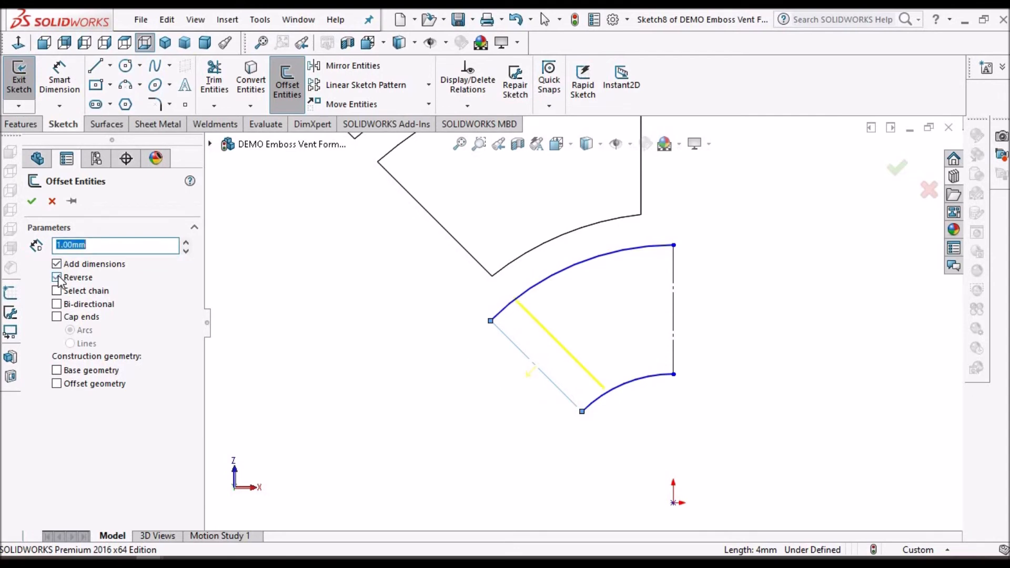
click(33, 204)
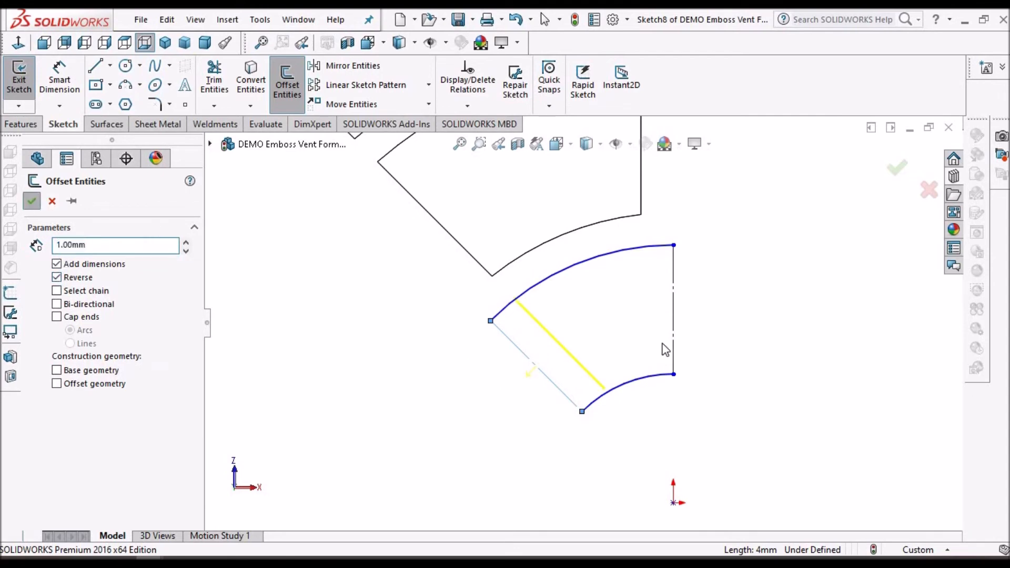
Step: Offset the vertical construction line 1 mm toward the inside of the innermost segment profile
click(675, 301)
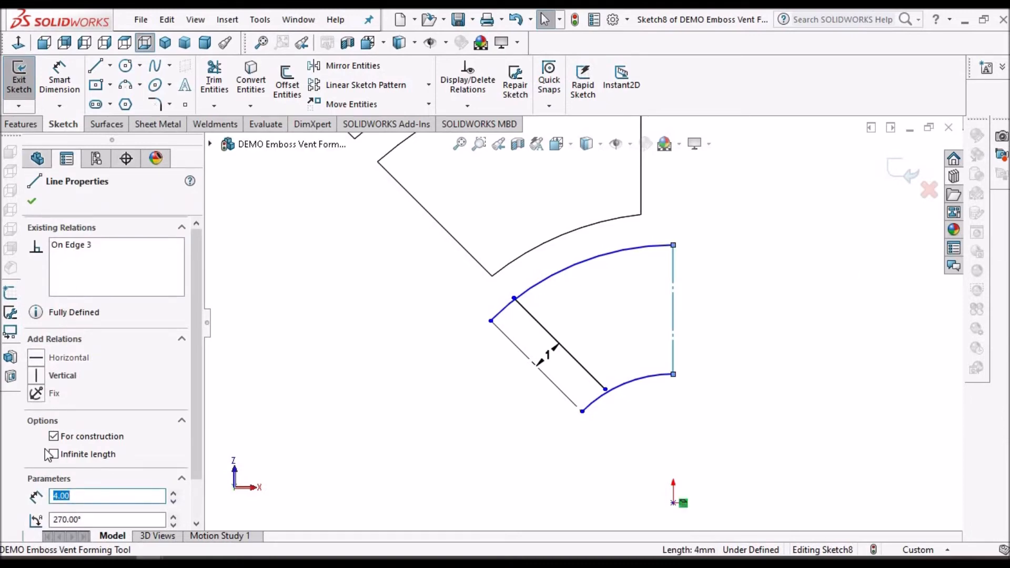
click(293, 84)
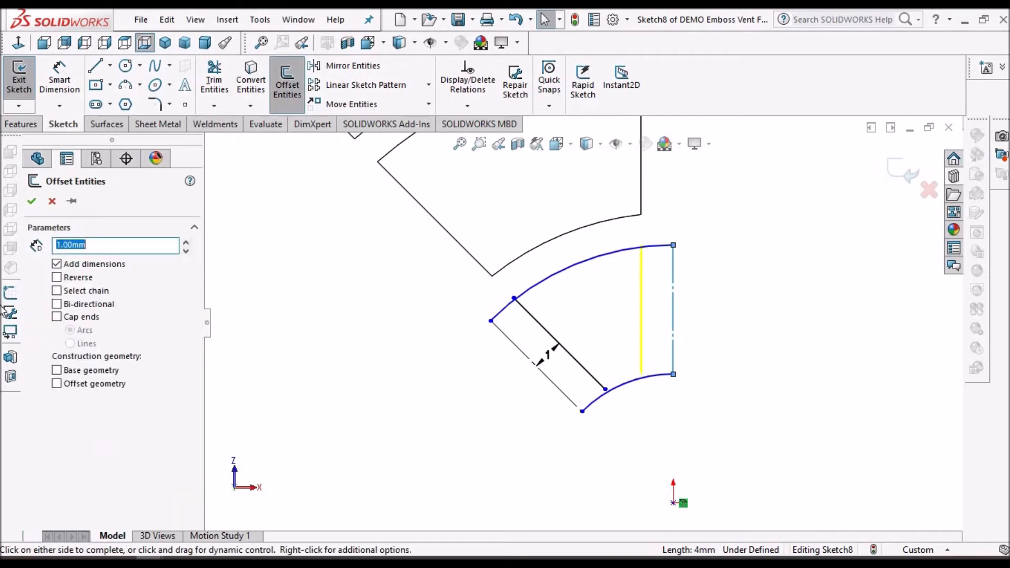
click(37, 201)
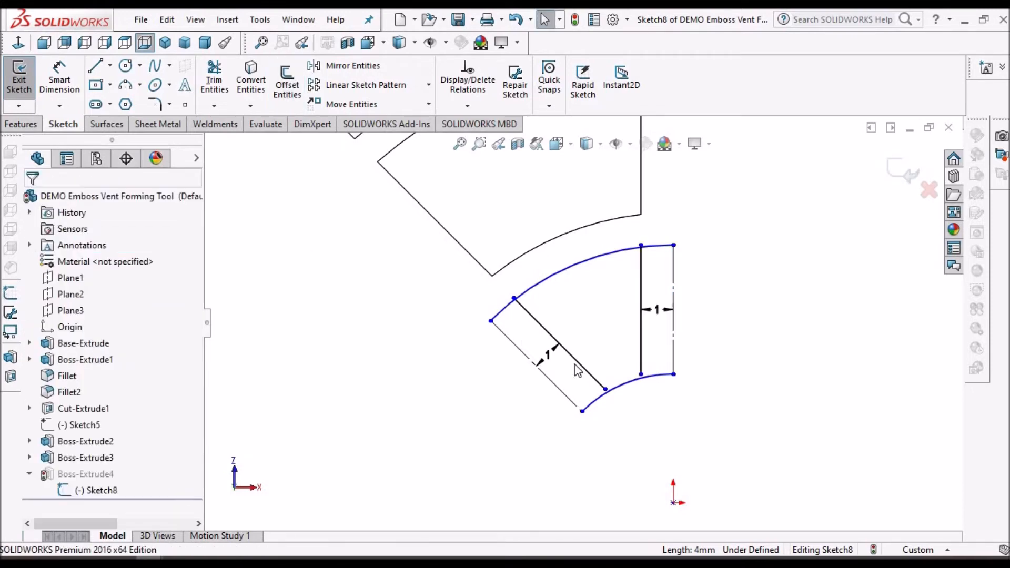
Step: Corner-trim the two offset lines with the inner and outer arcs into a closed profile, and exit the sketch
click(220, 79)
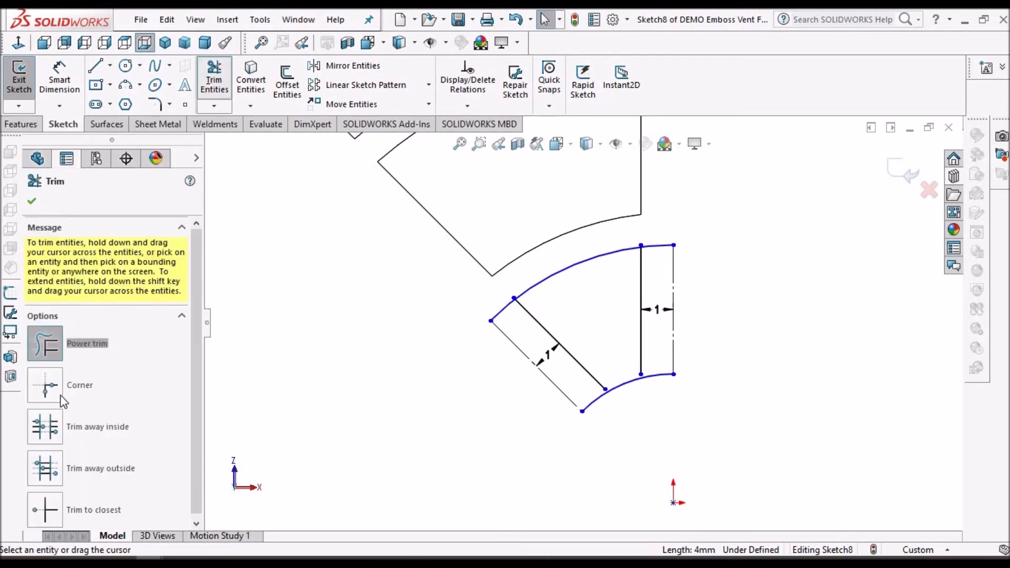
click(44, 336)
click(544, 290)
click(537, 321)
click(605, 254)
click(641, 318)
click(605, 388)
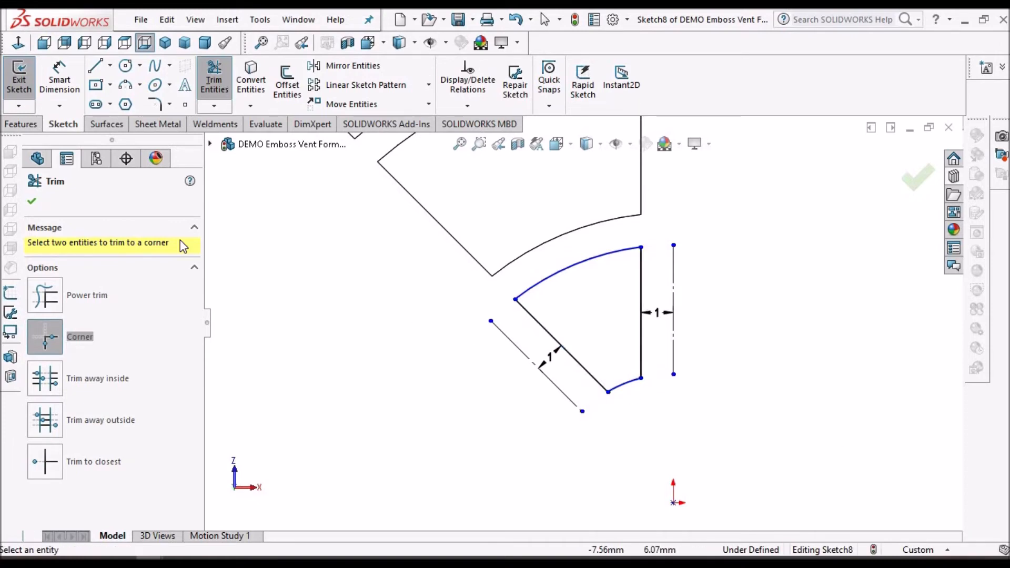
click(918, 177)
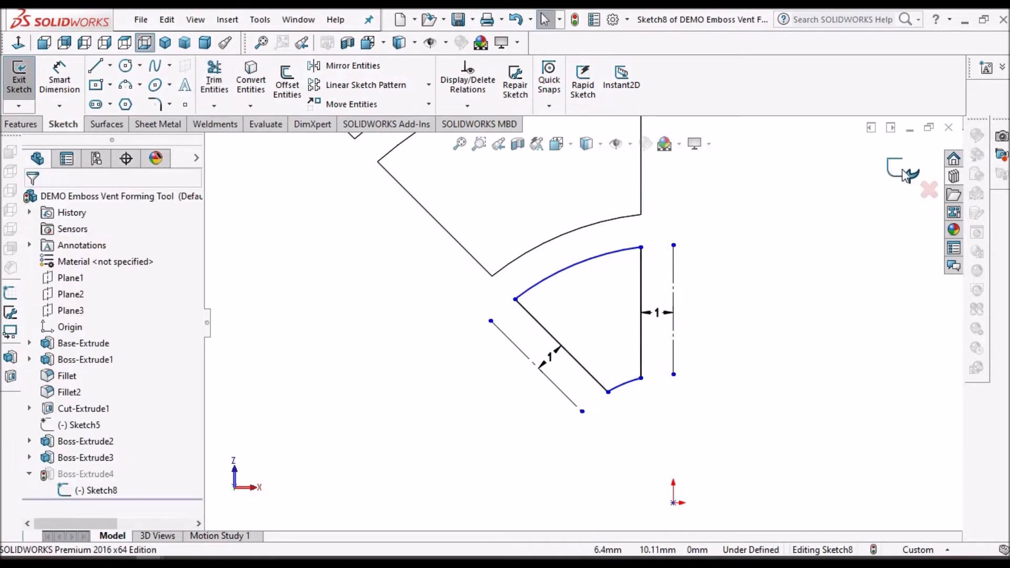
click(903, 171)
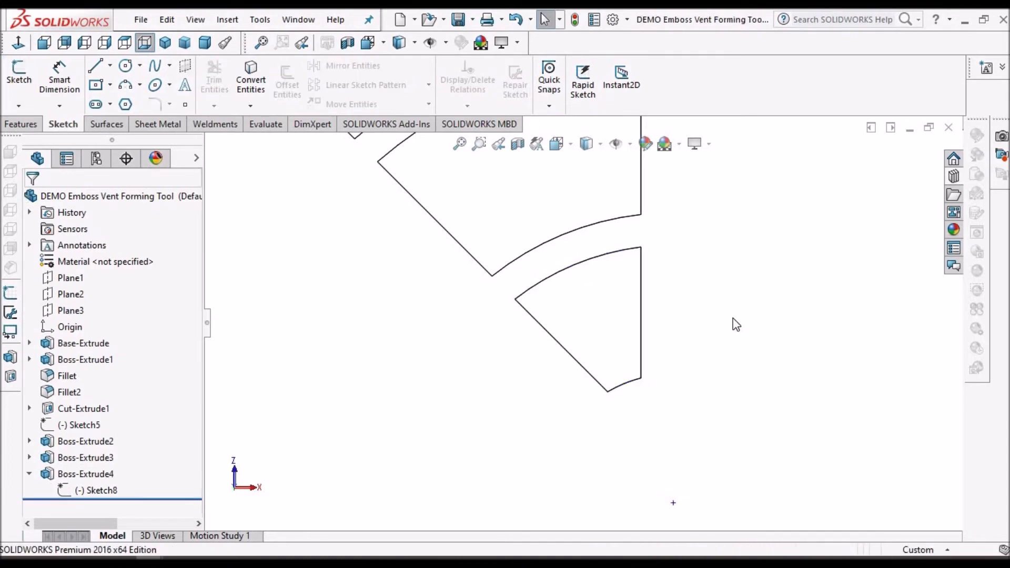
Step: Restore the shaded-with-edges display, view the three raised vent segments on the disc, and save the part
click(595, 148)
click(587, 163)
scroll(626, 246, up, 10)
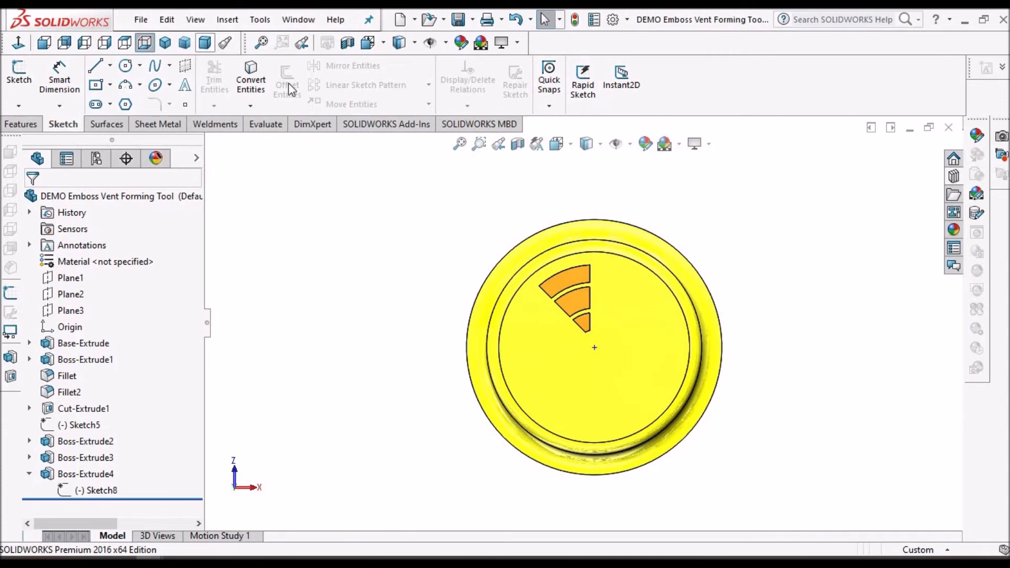
middle_drag(604, 297, 631, 198)
scroll(592, 348, up, 2)
middle_drag(593, 349, 935, 295)
scroll(589, 295, down, 4)
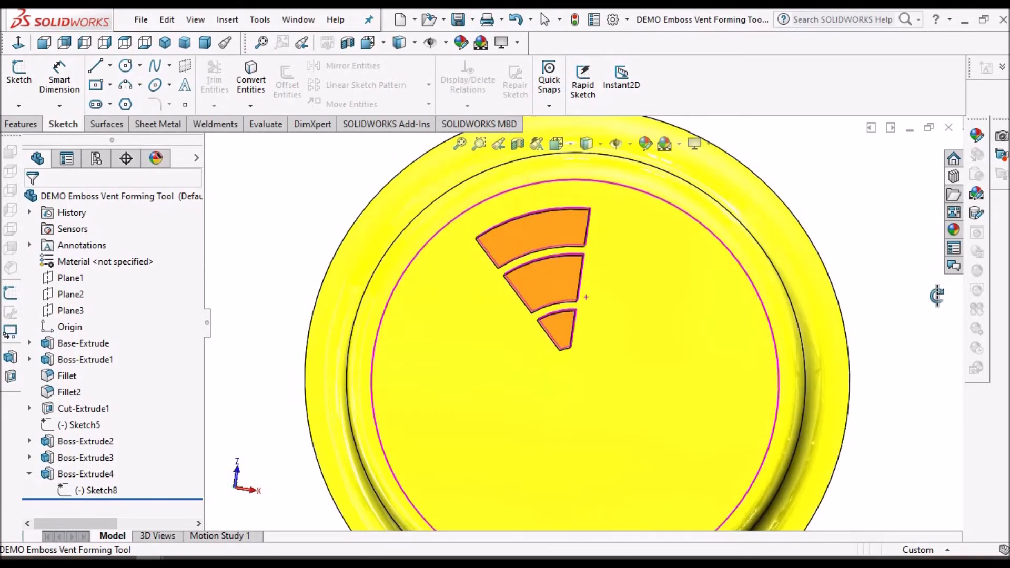
click(459, 21)
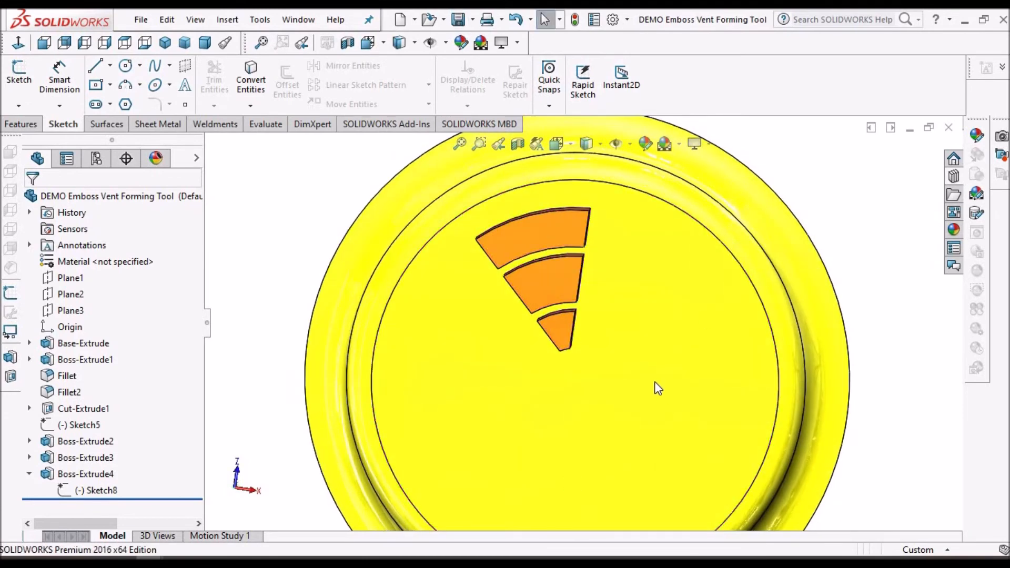
Step: Examine the temporary axis at the disc's centre along with the axis visibility and reference axis options
scroll(647, 379, up, 2)
middle_drag(642, 372, 578, 365)
scroll(573, 341, down, 8)
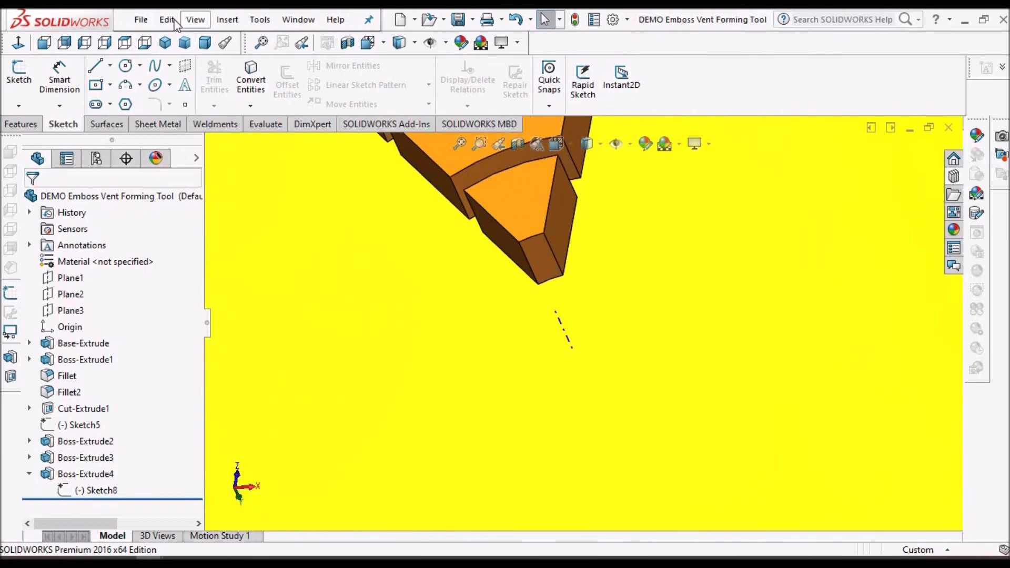
click(195, 21)
mouse_move(226, 148)
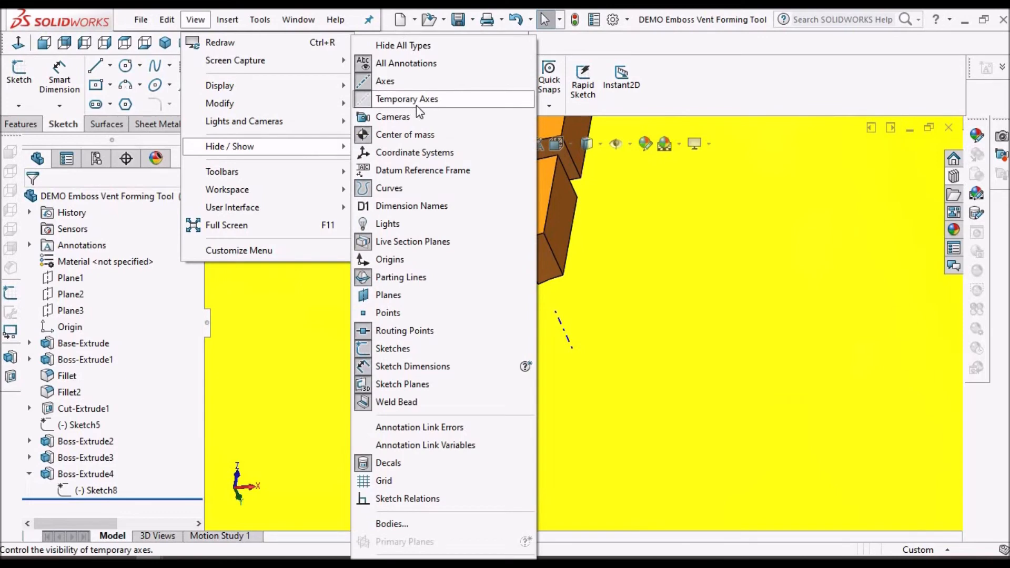
click(754, 98)
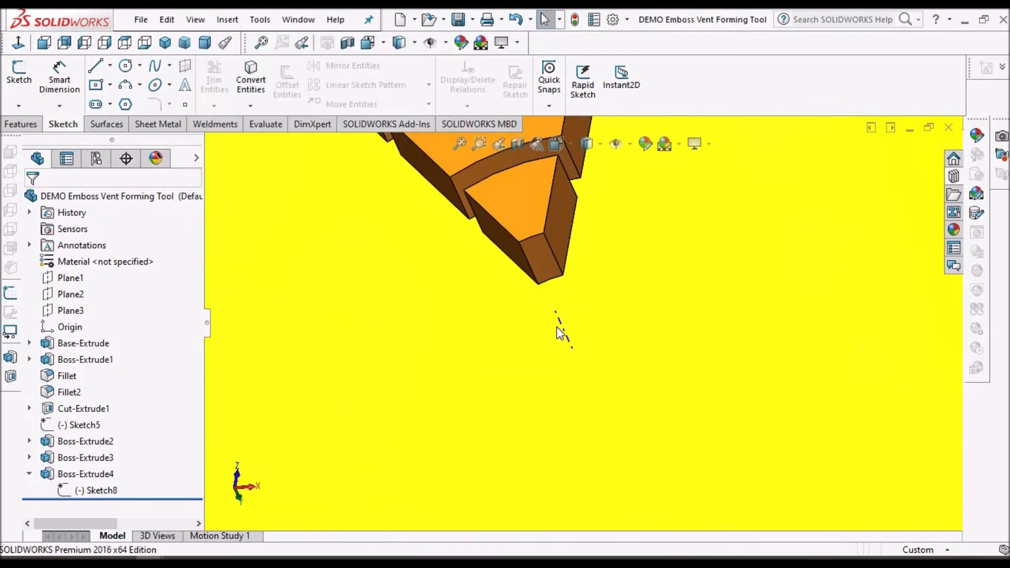
scroll(573, 332, down, 1)
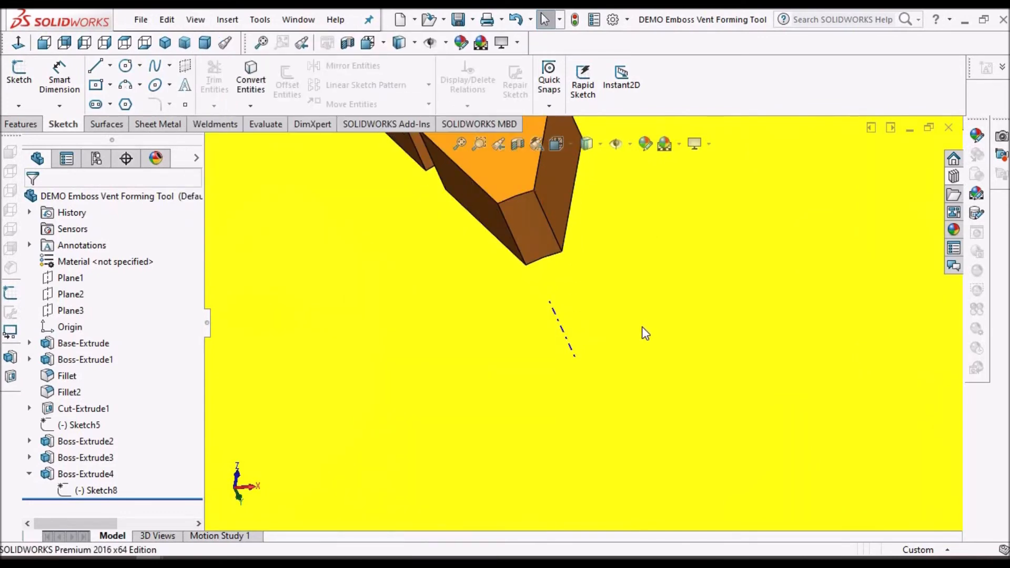
click(29, 128)
click(591, 104)
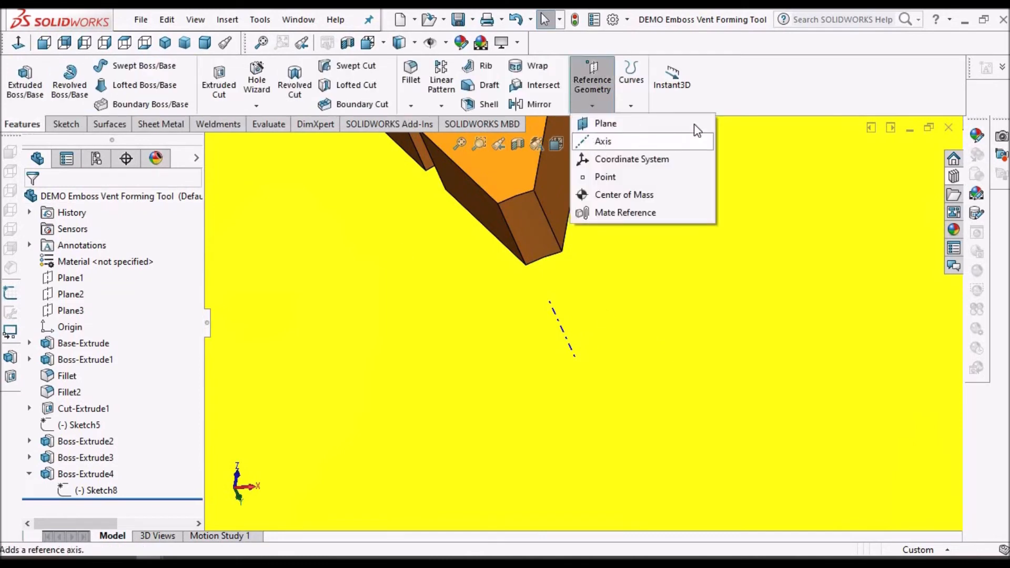
scroll(622, 266, up, 4)
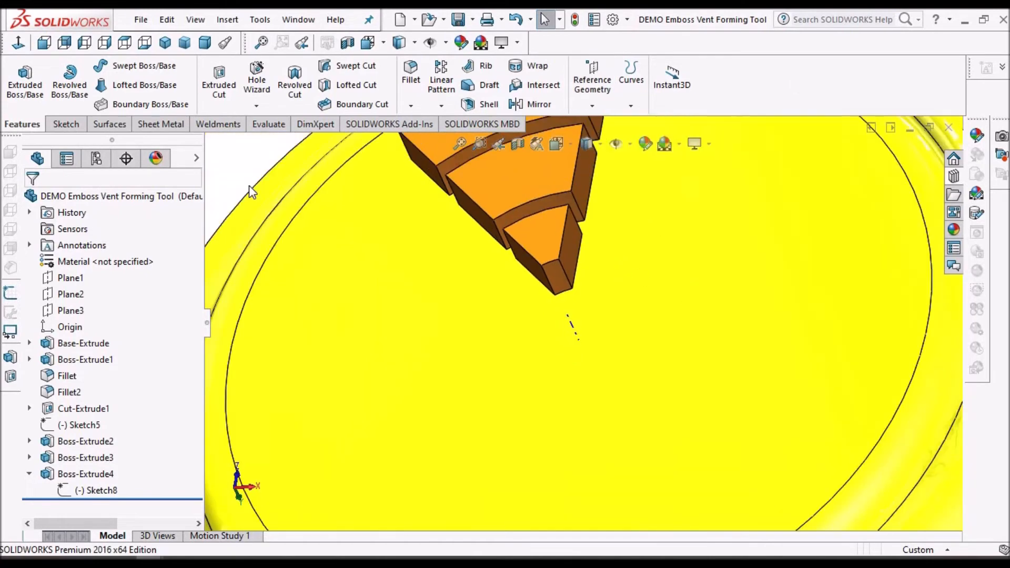
scroll(425, 205, up, 2)
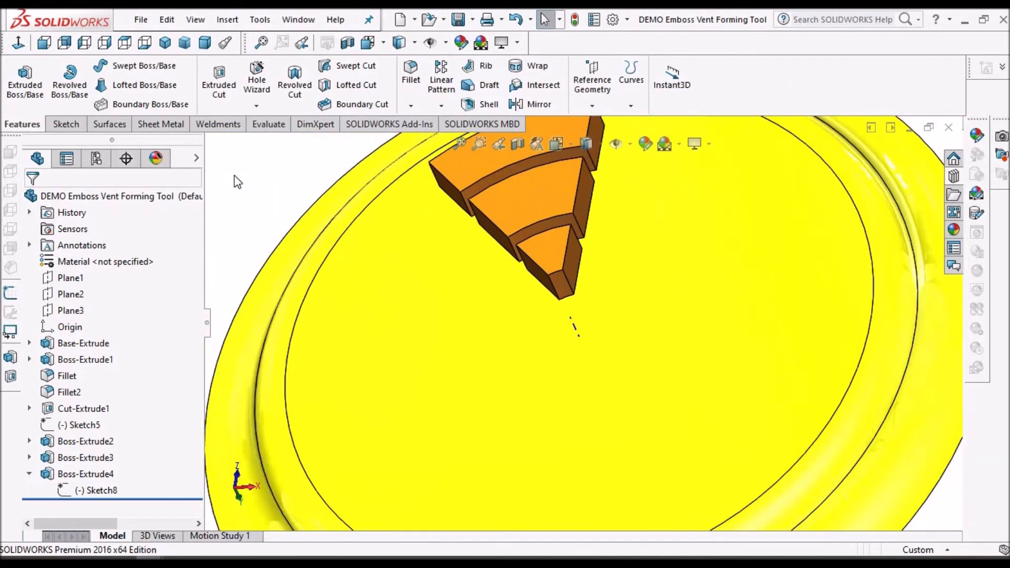
Step: Set up a circular pattern of the three vent segment extrusions about the temporary axis at the disc's centre
click(442, 107)
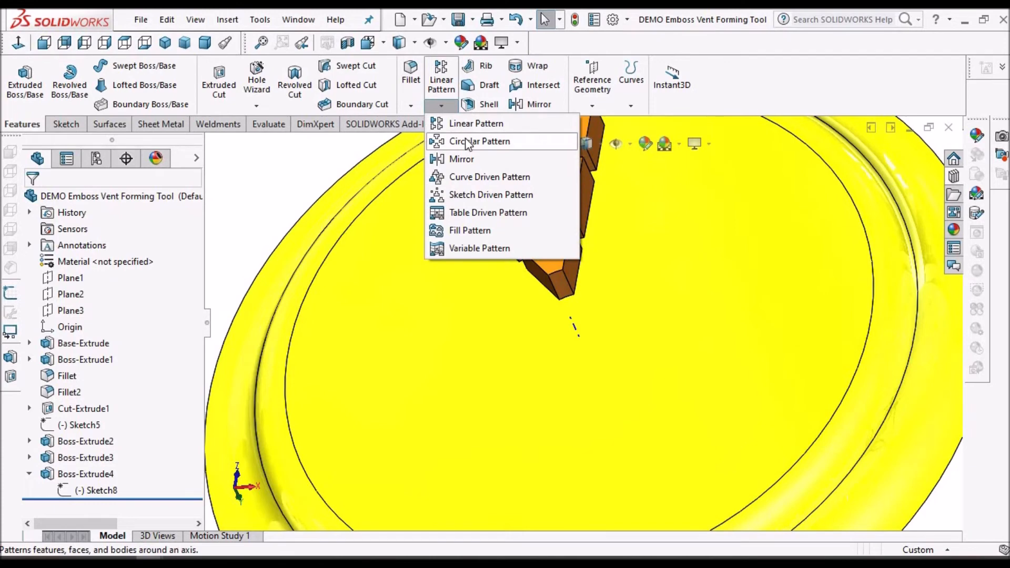
click(467, 142)
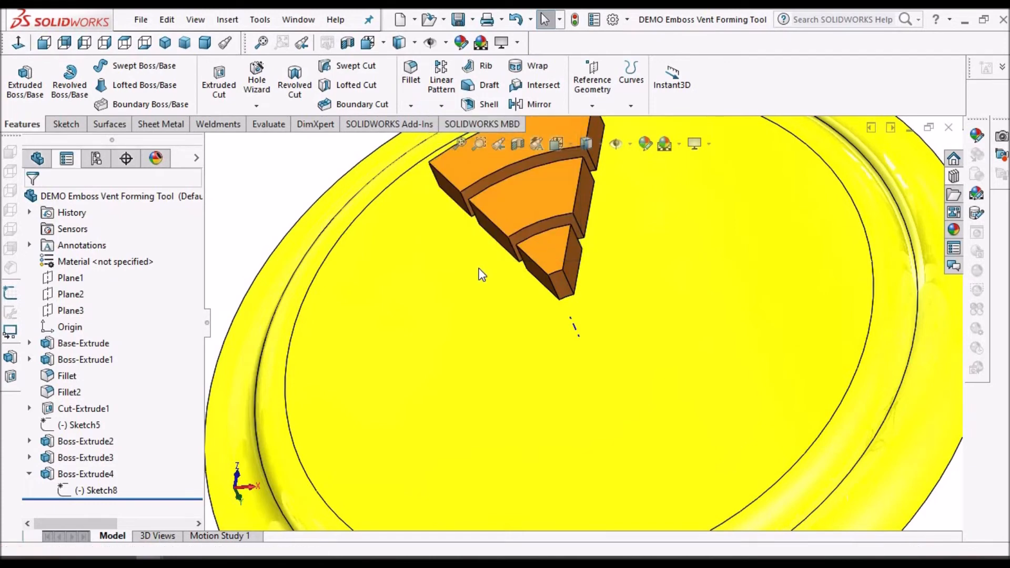
key(z)
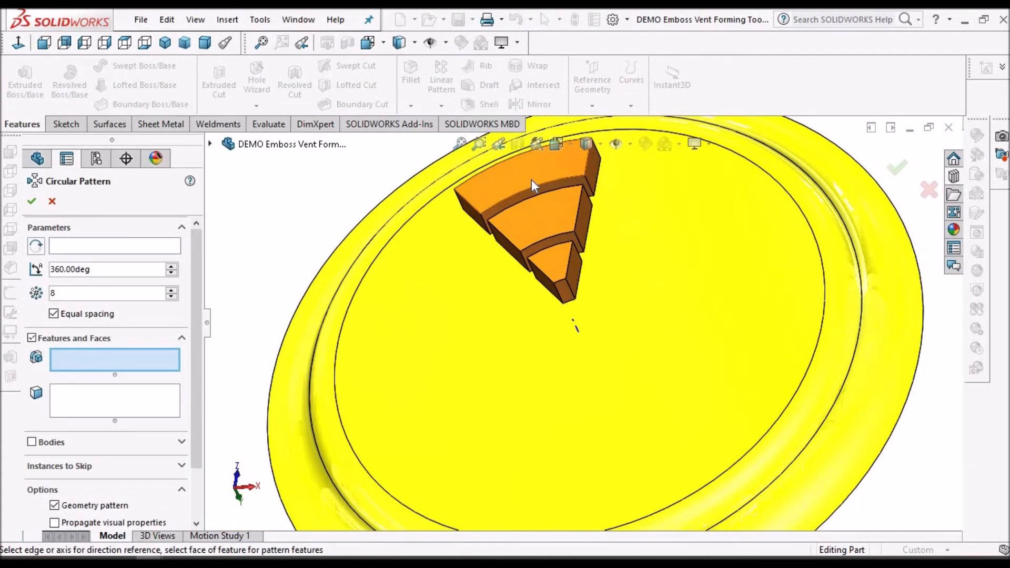
click(531, 179)
click(548, 234)
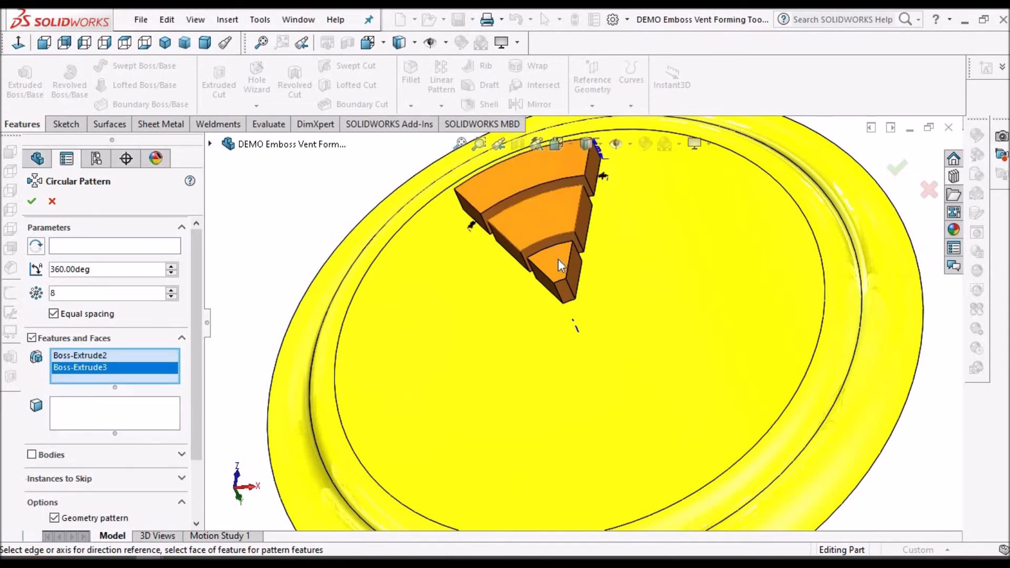
click(557, 260)
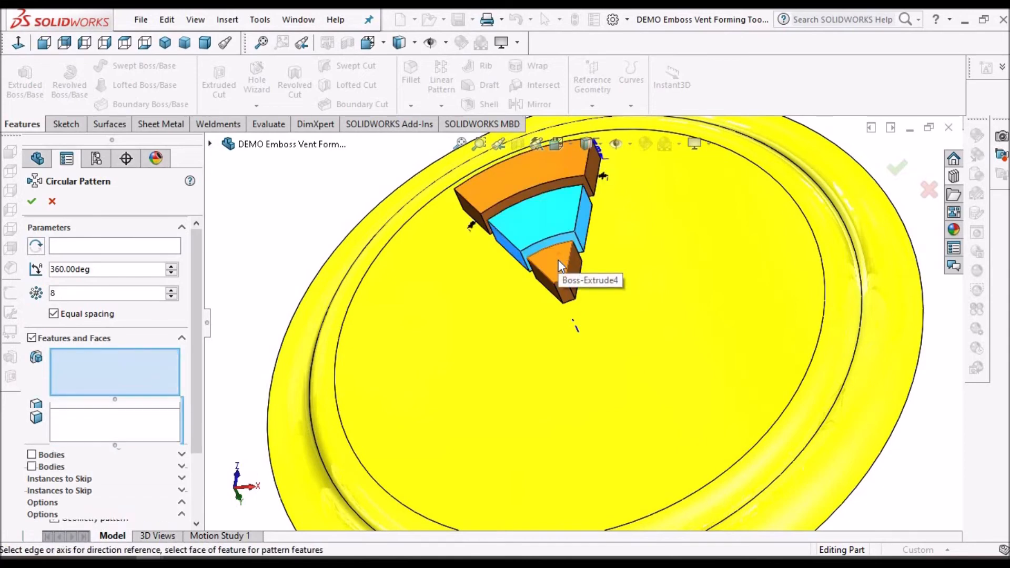
click(61, 244)
scroll(576, 326, down, 5)
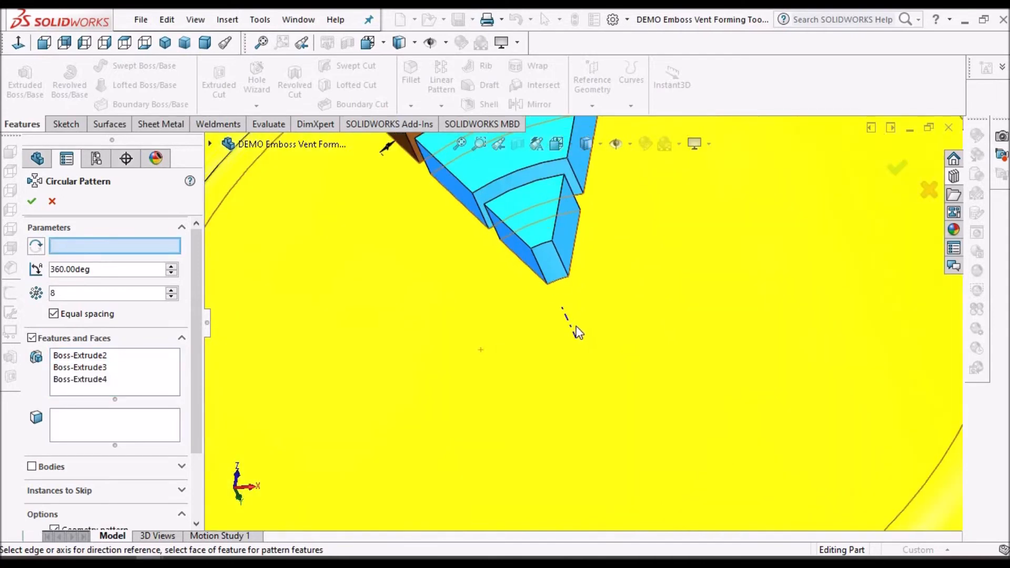
click(560, 311)
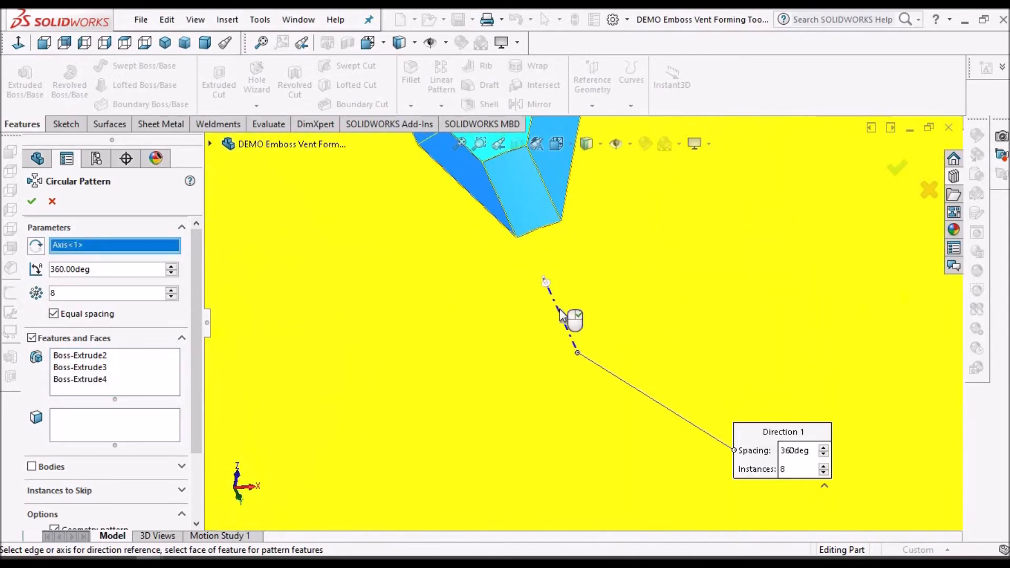
Step: Check the pattern preview in wireframe, accept 8 equally spaced instances over 360 degrees, and restore the shaded display
scroll(620, 343, up, 6)
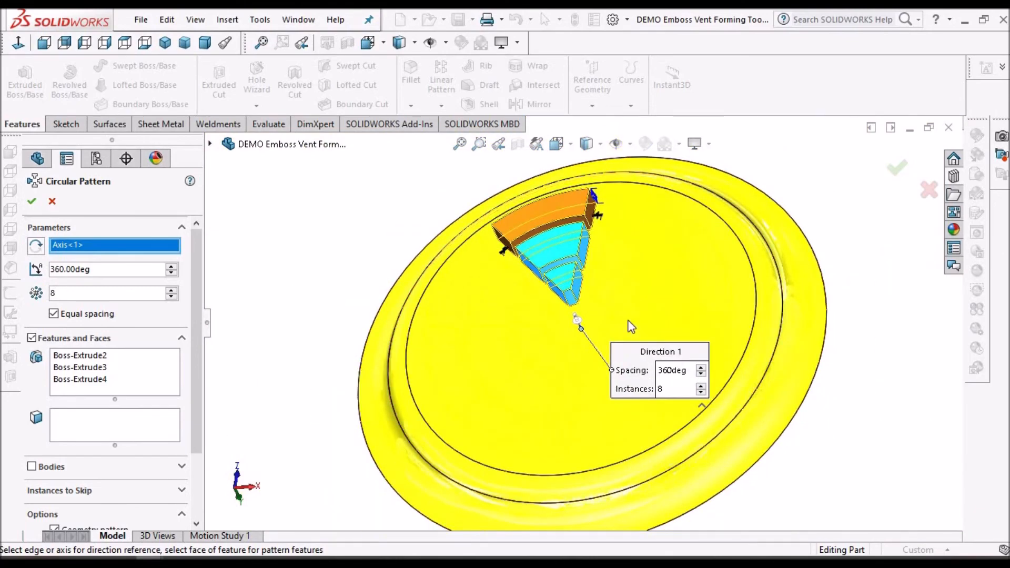
middle_drag(651, 323, 642, 351)
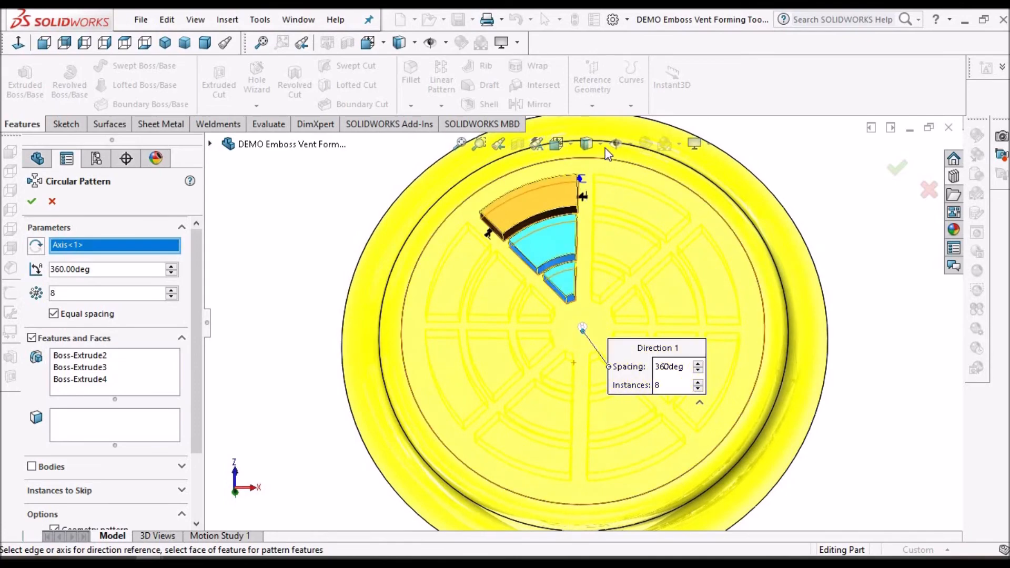
click(599, 142)
click(588, 248)
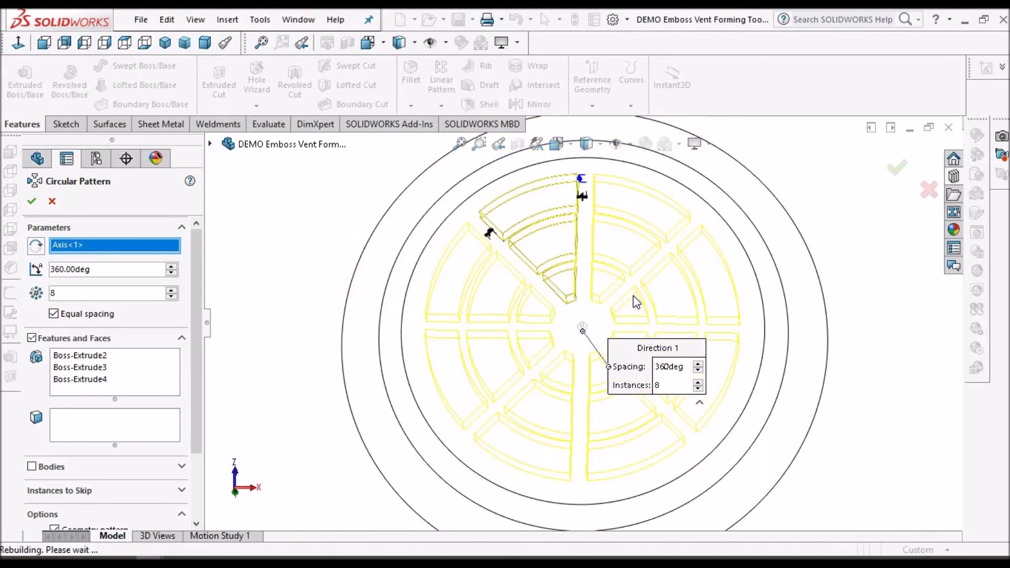
middle_drag(634, 230, 624, 315)
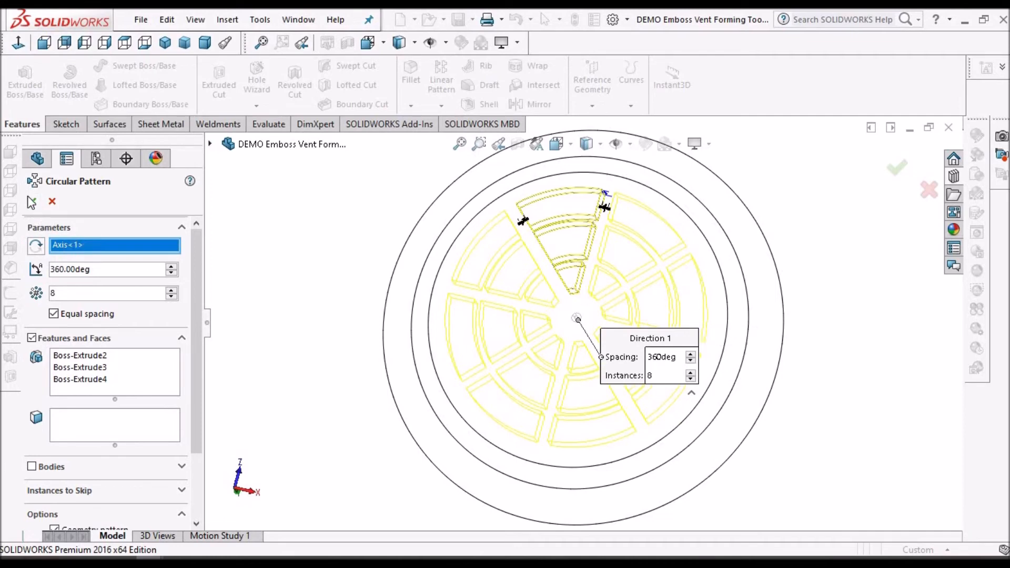
key(Return)
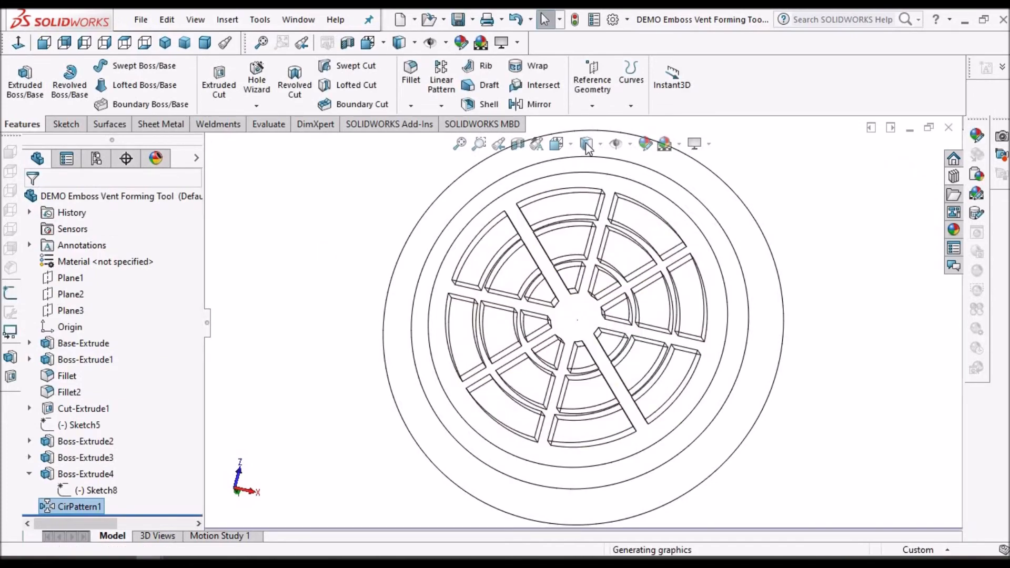
click(586, 143)
click(586, 207)
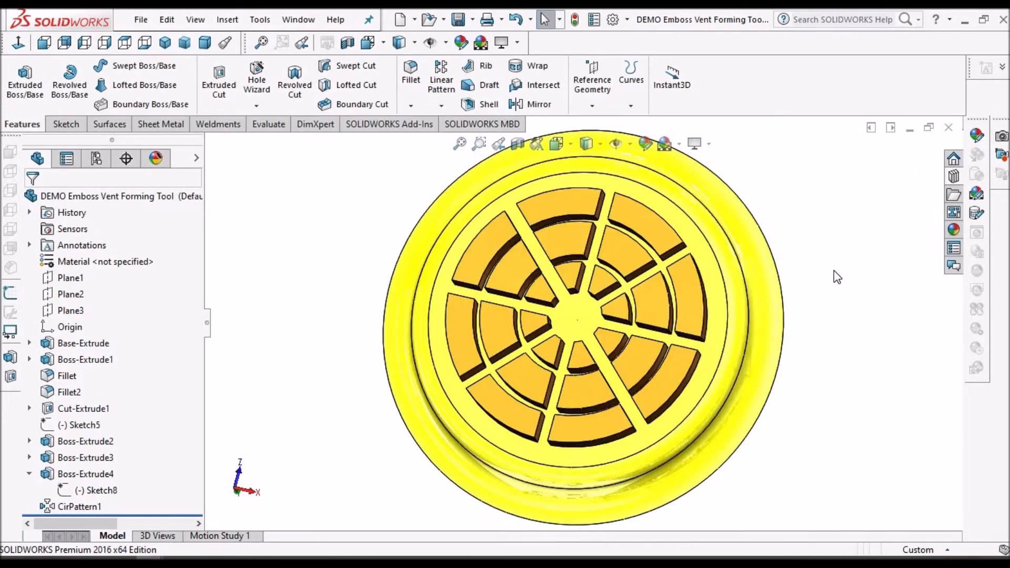
Step: Start defining the patterned disc as a forming tool and check the reference picture of the air vent forming tool
scroll(617, 281, down, 3)
mouse_move(618, 281)
middle_down()
mouse_move(615, 183)
mouse_move(621, 295)
middle_up()
scroll(578, 250, up, 5)
middle_drag(555, 264, 592, 250)
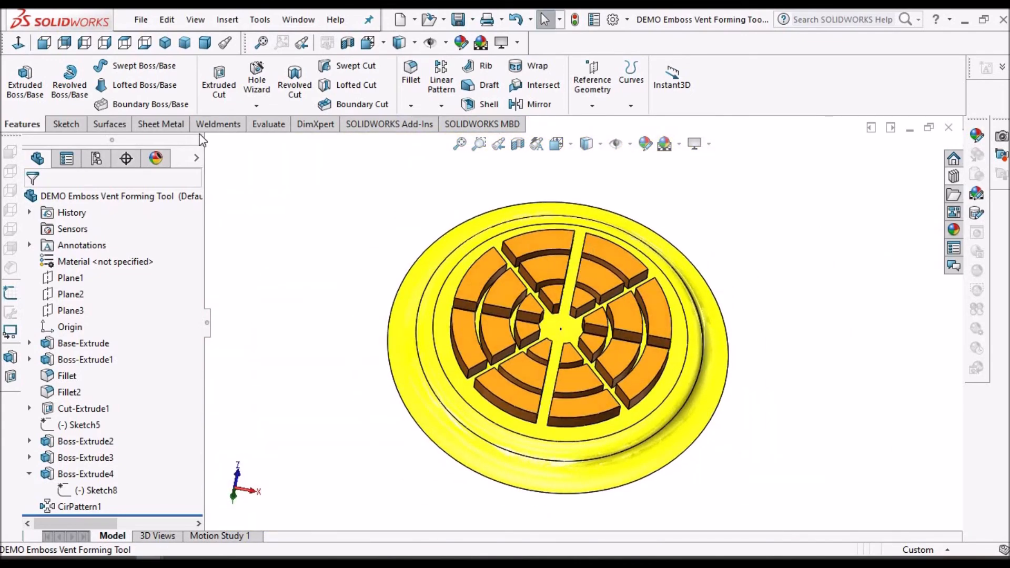
click(171, 127)
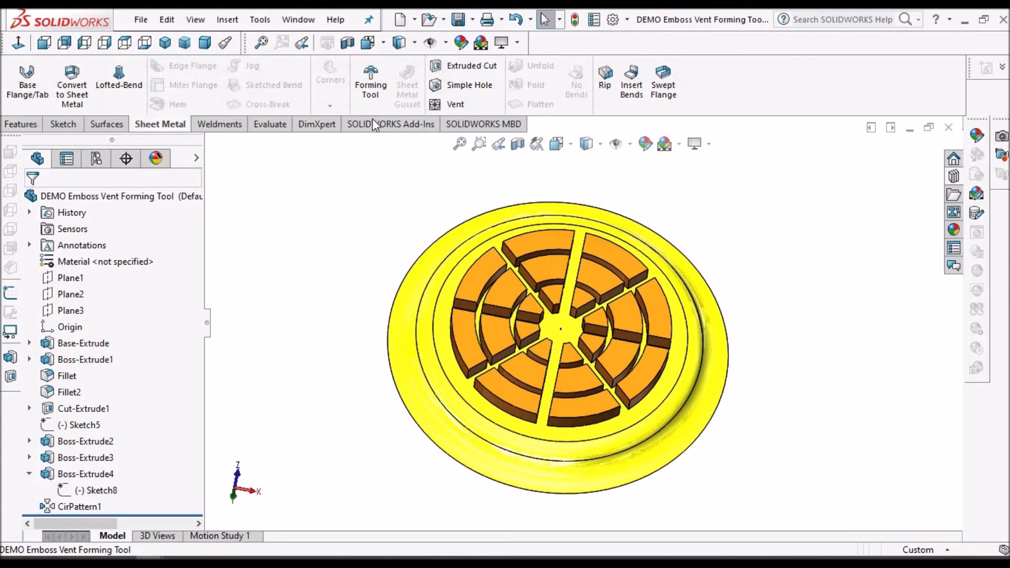
click(378, 92)
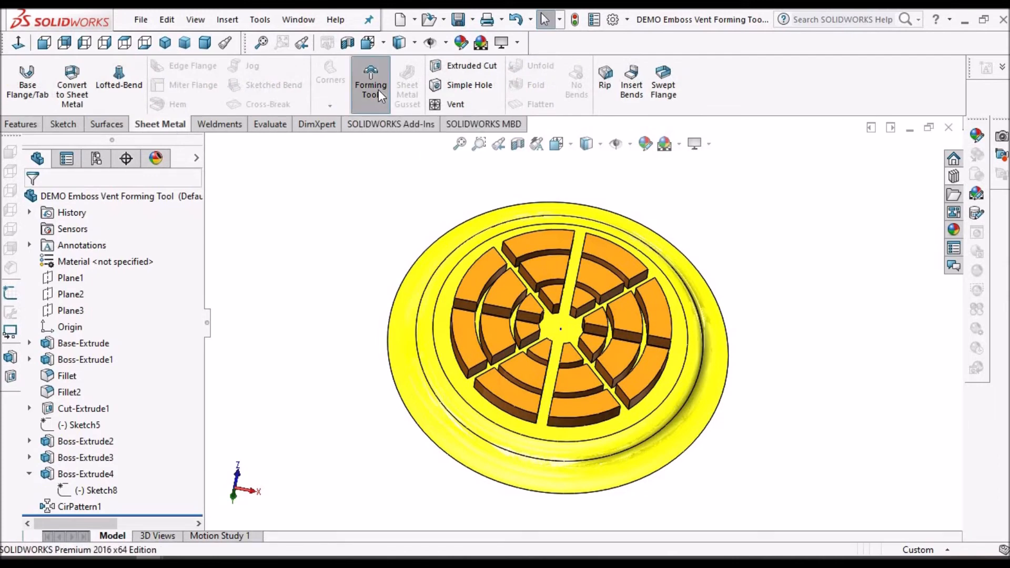
click(122, 557)
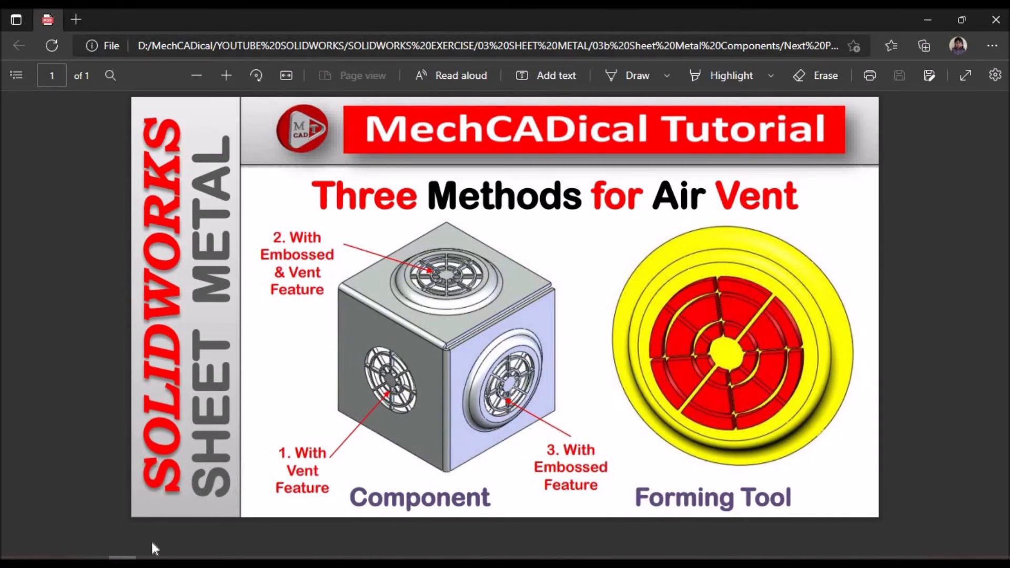
click(149, 557)
Step: Pick the end face of an outer vent segment as the stopping face and its top face as a face to remove
scroll(475, 355, down, 6)
middle_drag(478, 304, 475, 301)
click(490, 360)
click(407, 349)
click(477, 331)
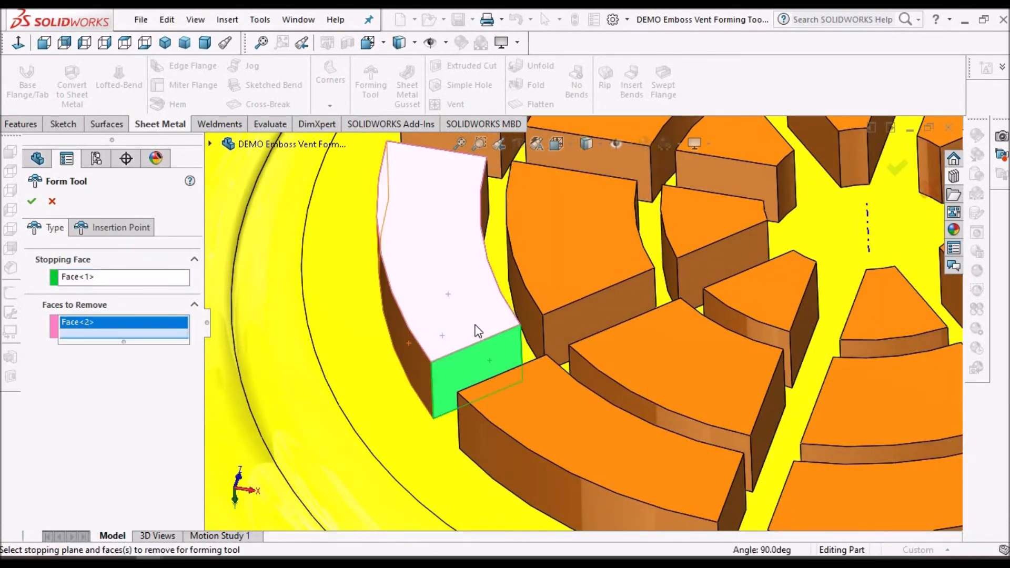
Step: Add the top and side faces of the near sectors and the adjoining sector's vent segments to the faces to remove
click(531, 312)
click(573, 312)
click(646, 263)
click(675, 266)
click(684, 253)
click(731, 289)
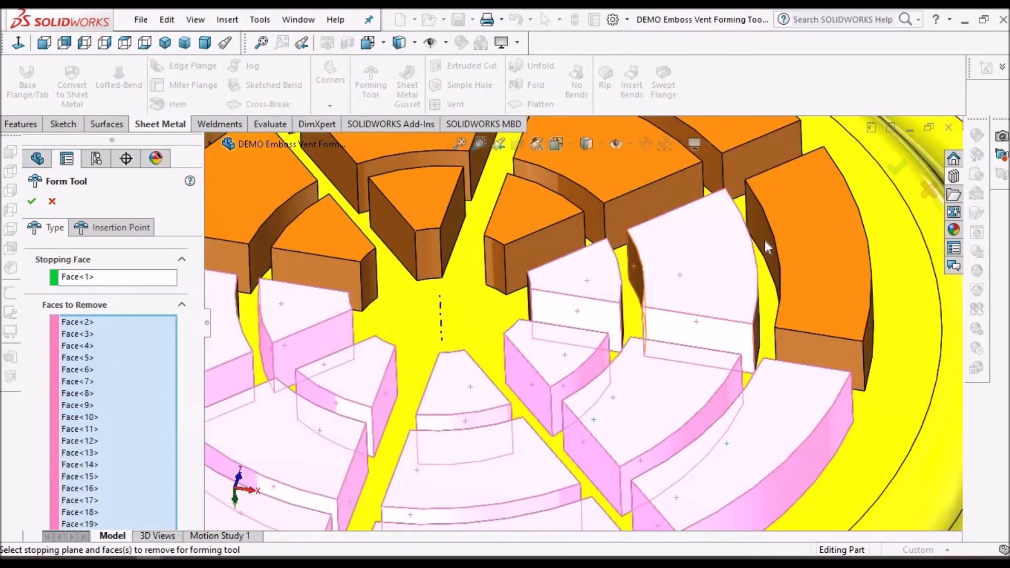
click(805, 316)
click(753, 302)
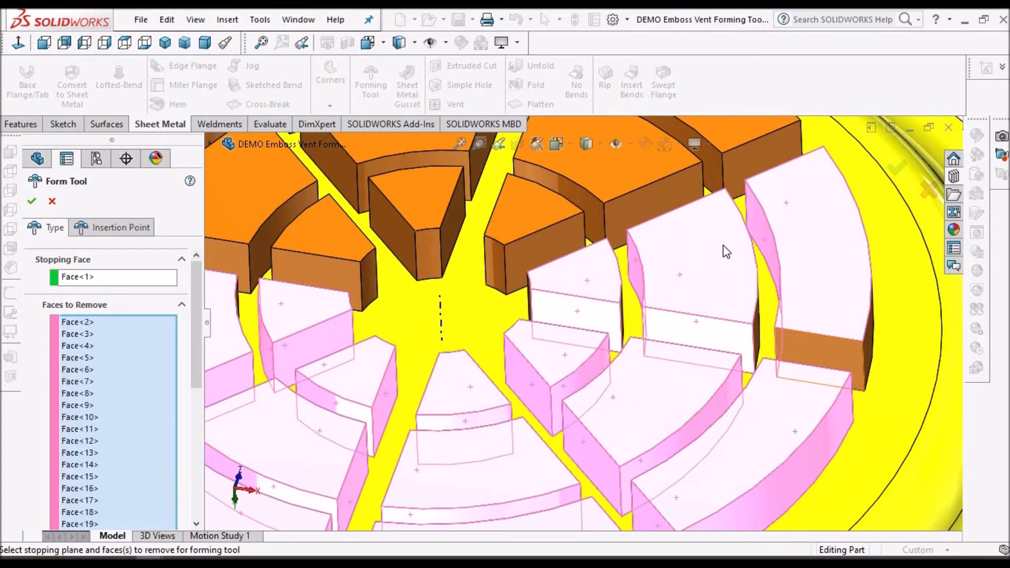
Step: Add the top and side faces of the three vent segments in the next sector counterclockwise to the faces to remove
scroll(723, 246, up, 3)
scroll(596, 200, down, 3)
click(566, 240)
click(548, 303)
click(600, 316)
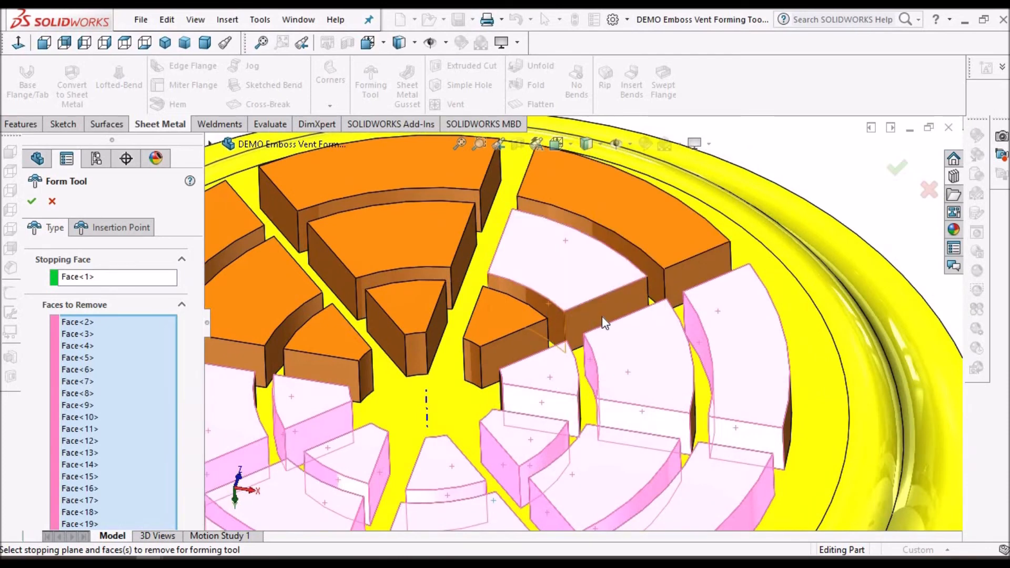
click(475, 355)
click(619, 207)
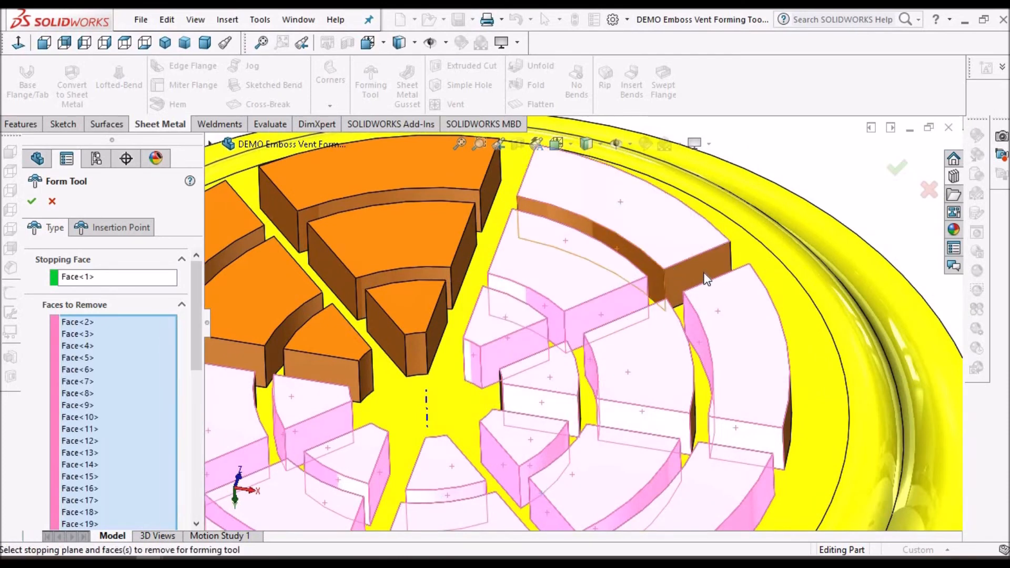
Step: Add the top, side and curved faces of the three vent segments in the far sector to the faces to remove
click(400, 215)
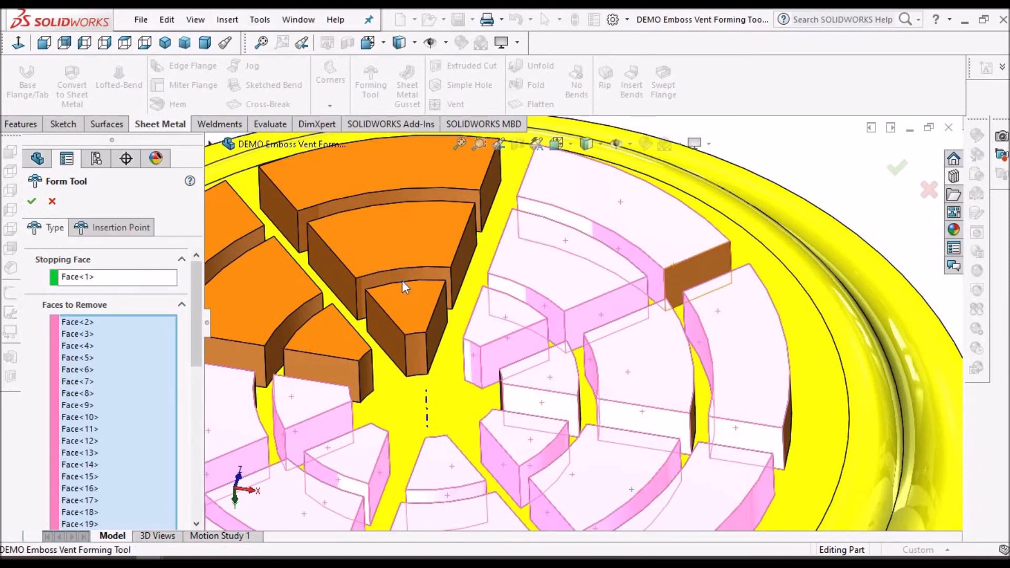
click(402, 304)
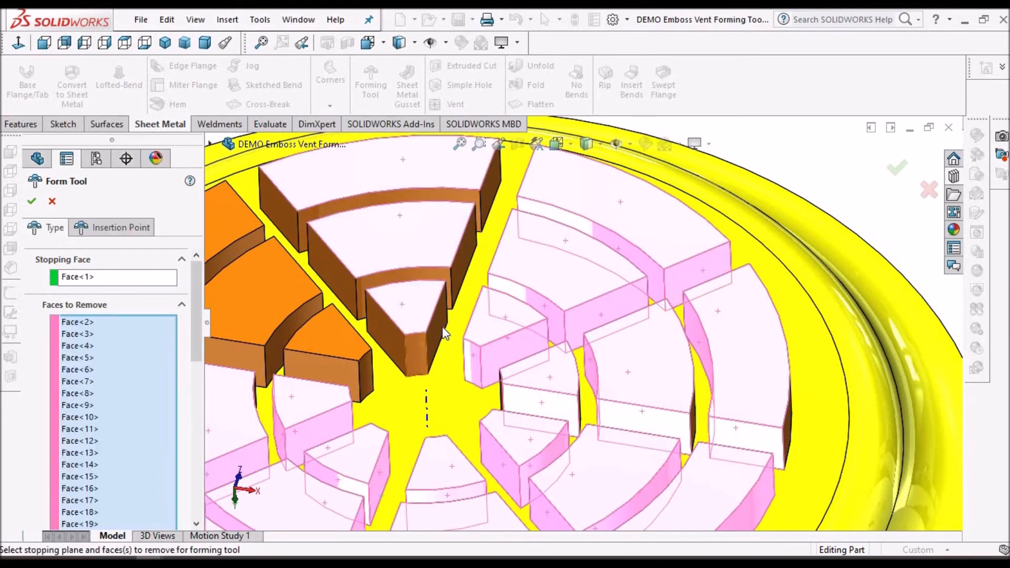
click(416, 351)
click(425, 274)
click(462, 258)
click(487, 185)
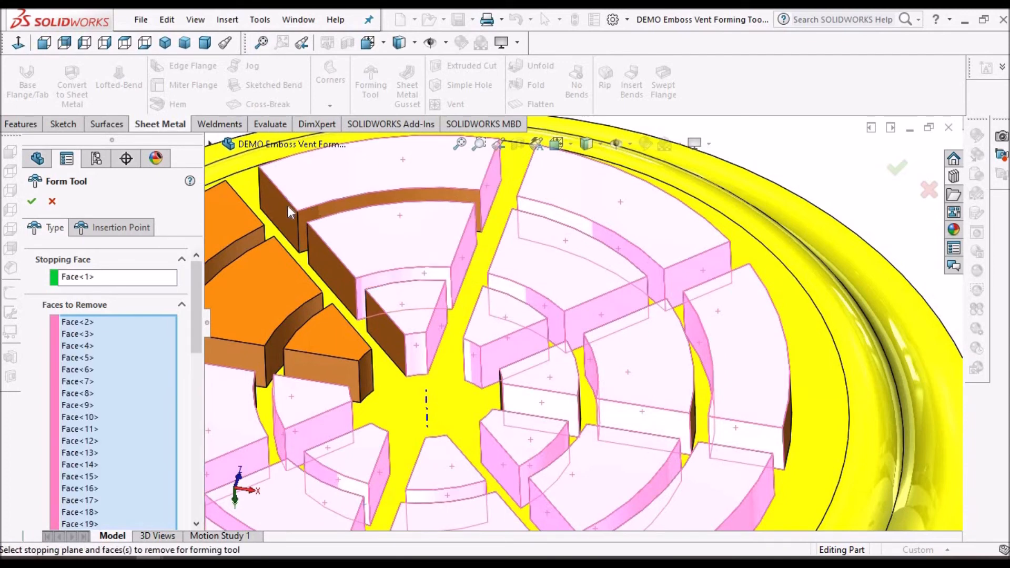
click(457, 202)
click(376, 324)
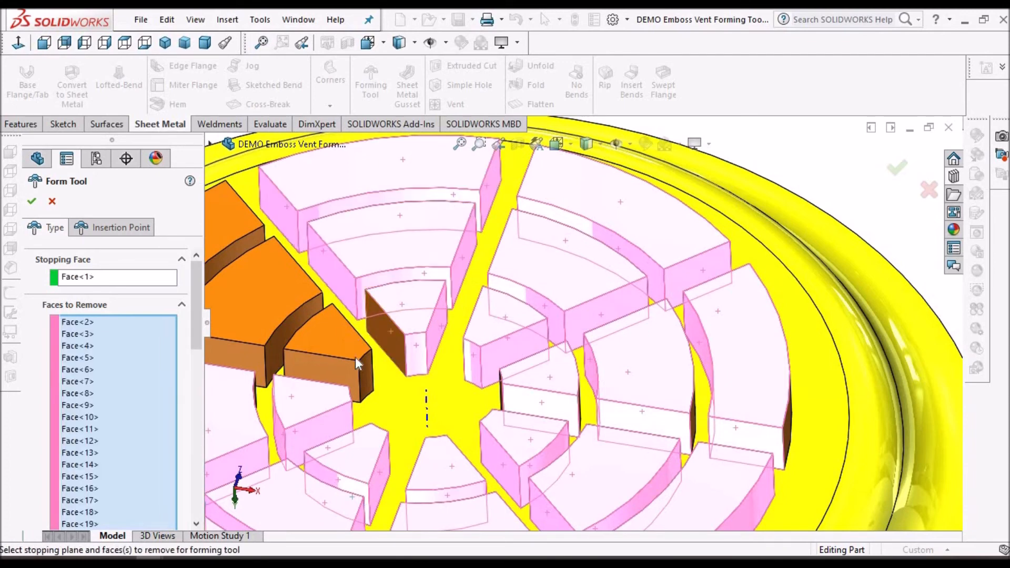
Step: Add the visible faces of the last unselected sector's three vent segments to the faces to remove
click(364, 367)
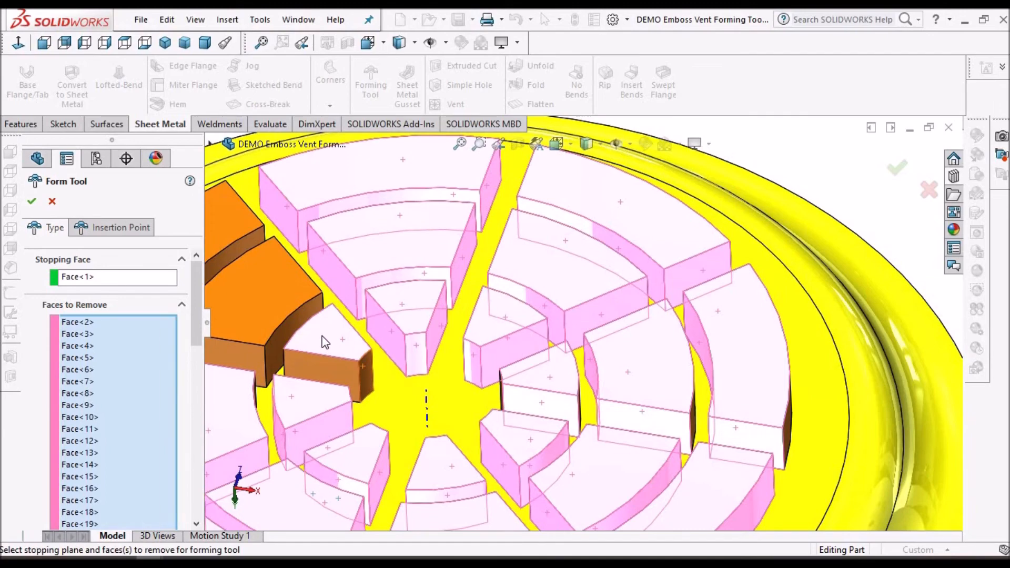
scroll(324, 342, up, 5)
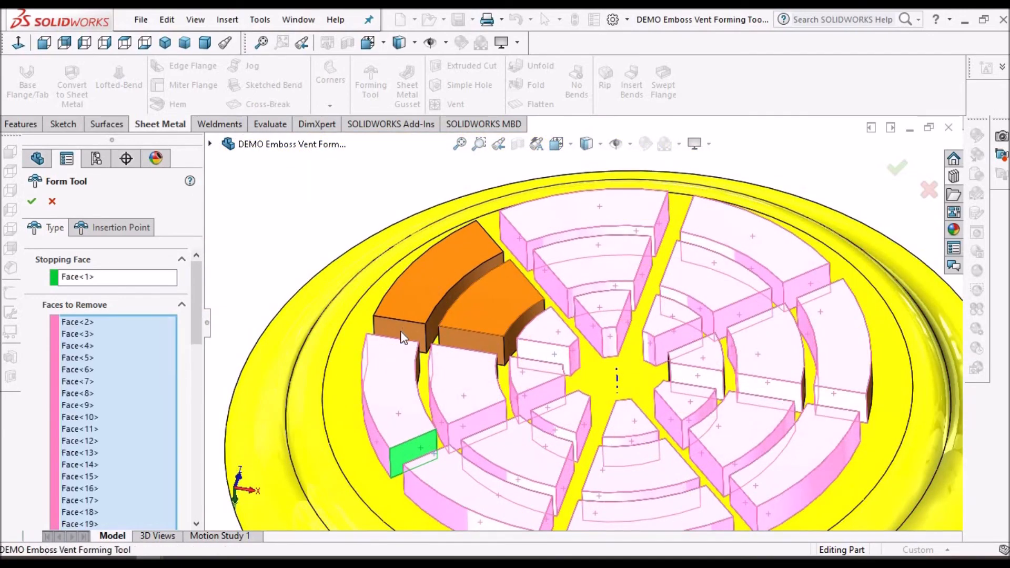
click(506, 312)
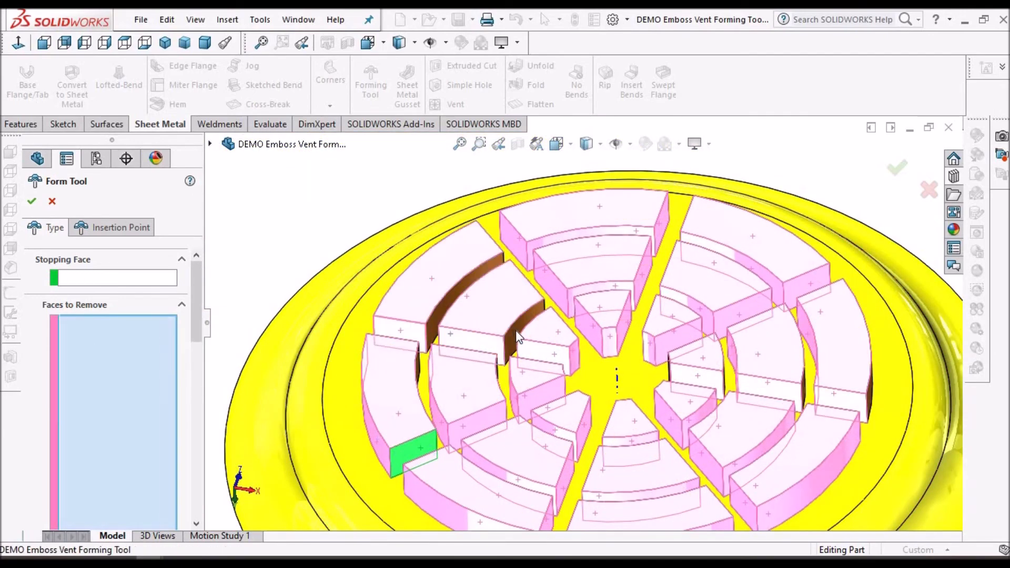
Step: Add the hidden radial and curved side faces at the back of the vent segments to the faces to remove
middle_drag(478, 276, 621, 383)
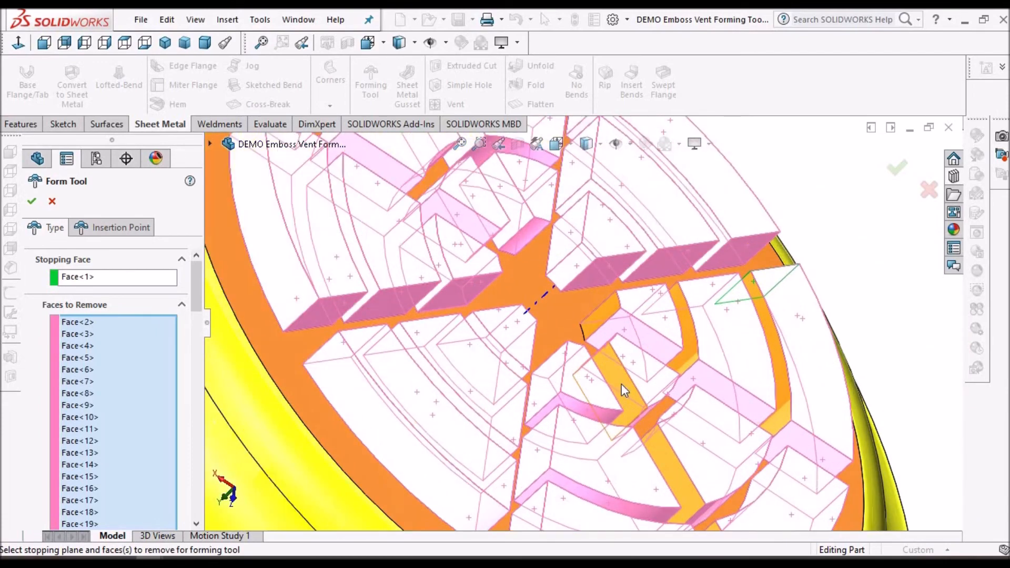
click(605, 313)
click(693, 339)
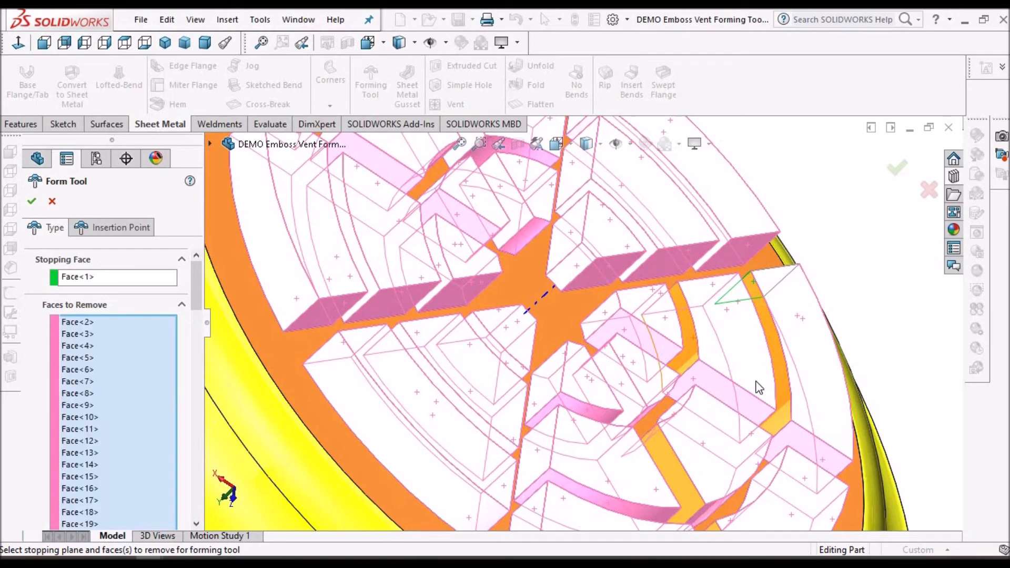
scroll(675, 446, down, 4)
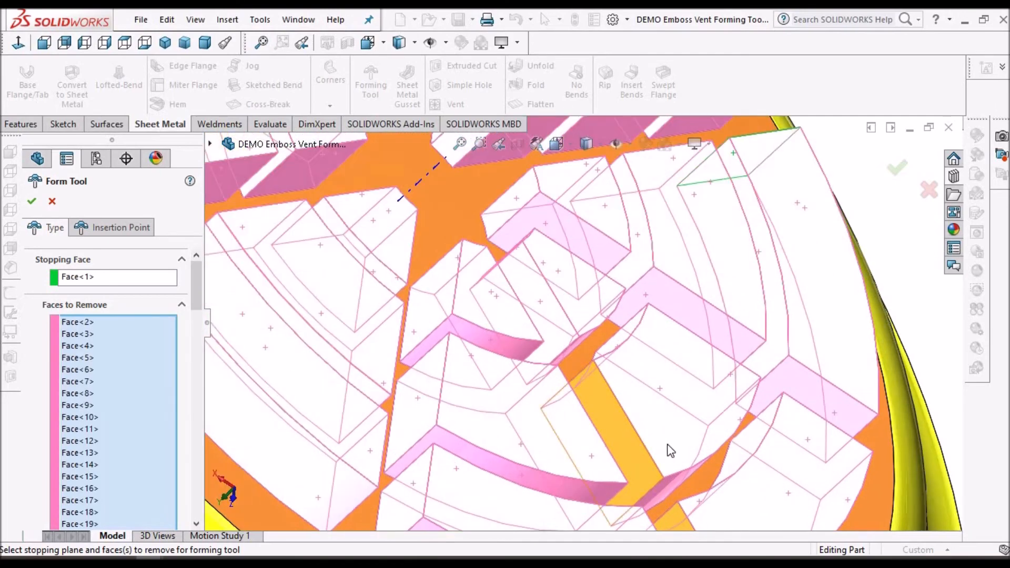
scroll(667, 473, up, 2)
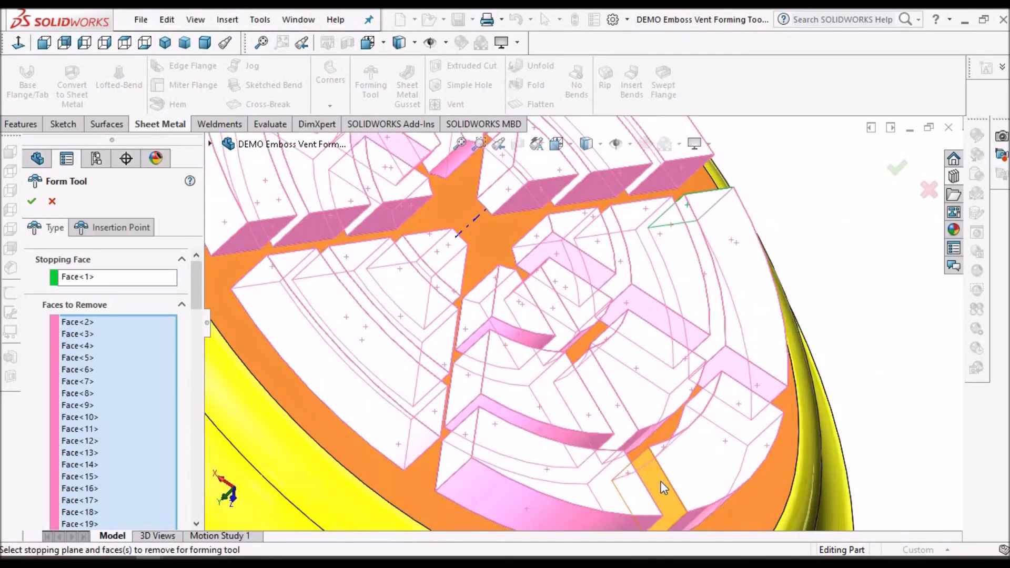
Step: Clear the outer vent segment's end face from the stopping face and include it among the faces to remove
scroll(660, 481, up, 5)
middle_drag(514, 238, 602, 331)
scroll(614, 360, down, 5)
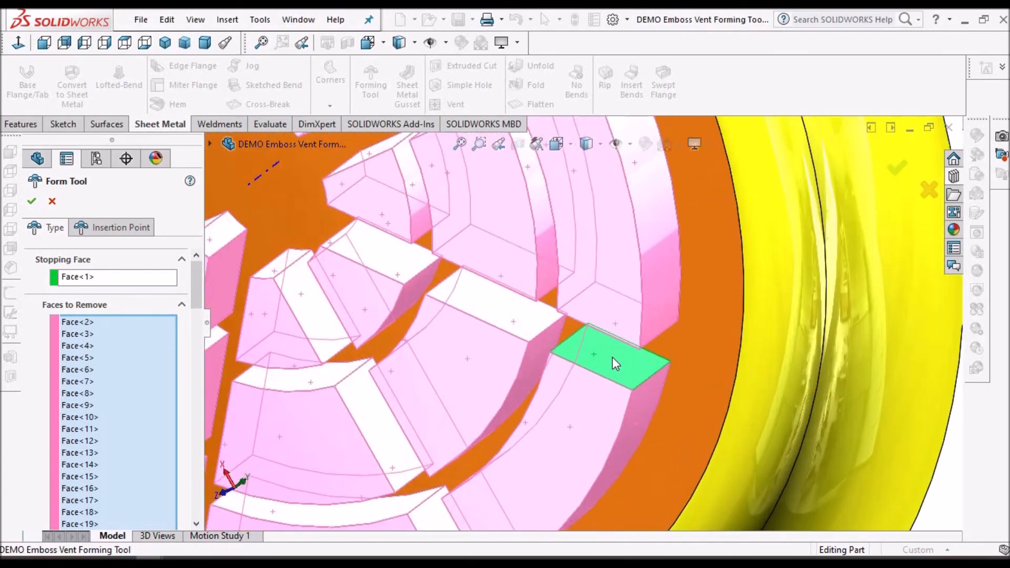
click(611, 362)
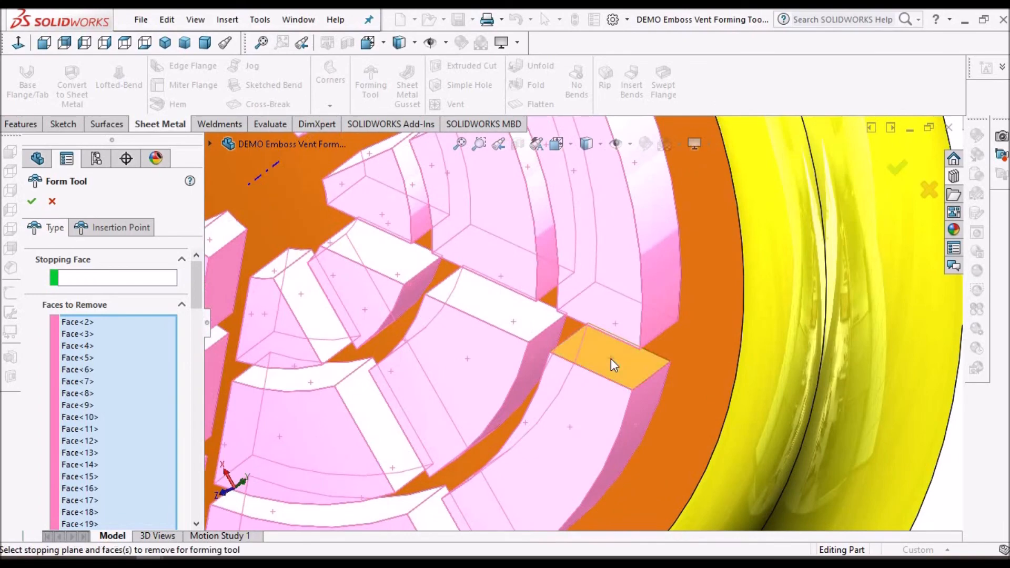
scroll(611, 358, up, 3)
scroll(490, 314, up, 1)
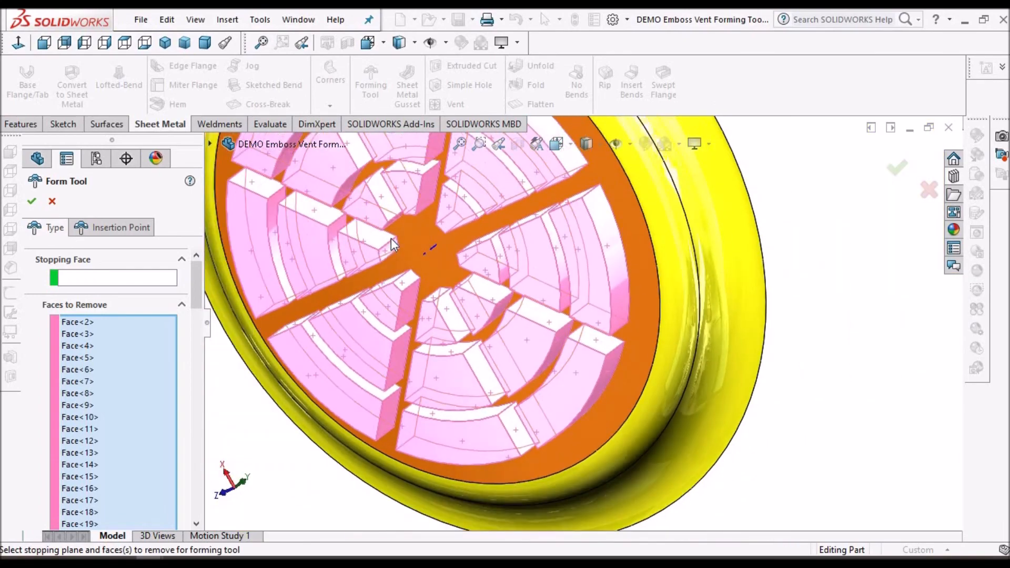
Step: Inspect the vent segments from several angles to check that all their faces are selected for removal
scroll(392, 240, down, 2)
middle_drag(408, 249, 432, 174)
scroll(540, 342, up, 5)
middle_drag(518, 347, 773, 451)
scroll(568, 297, down, 4)
scroll(453, 356, up, 2)
scroll(453, 356, down, 3)
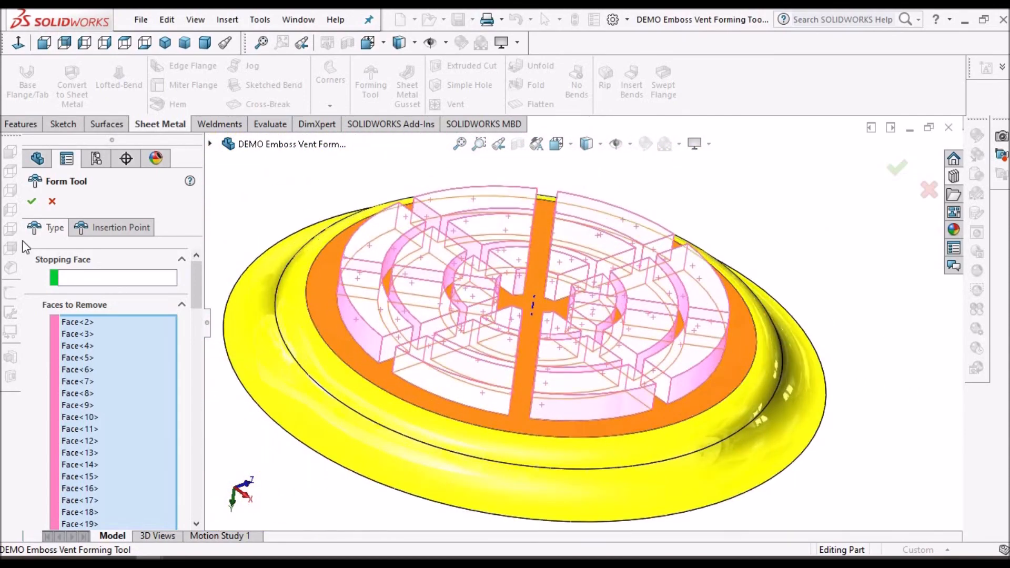
Step: Set the flat disc face around the vent segments as the stopping face and create the forming tool
click(30, 202)
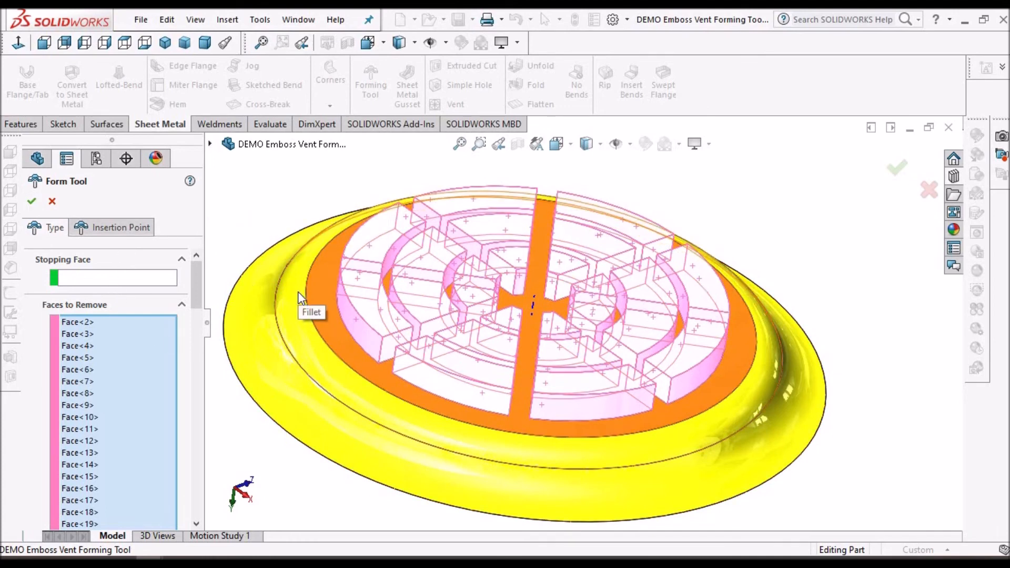
click(137, 279)
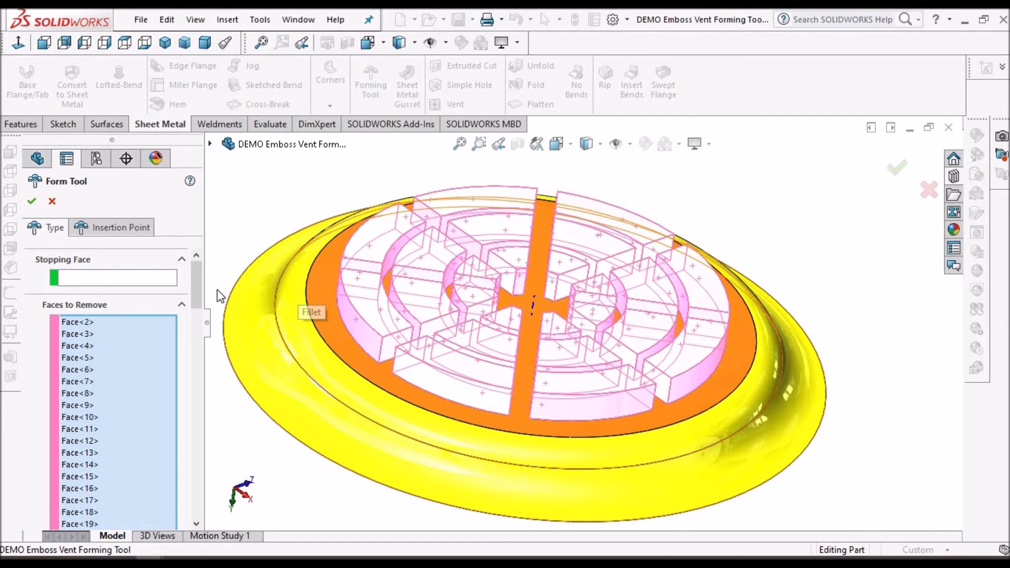
click(326, 302)
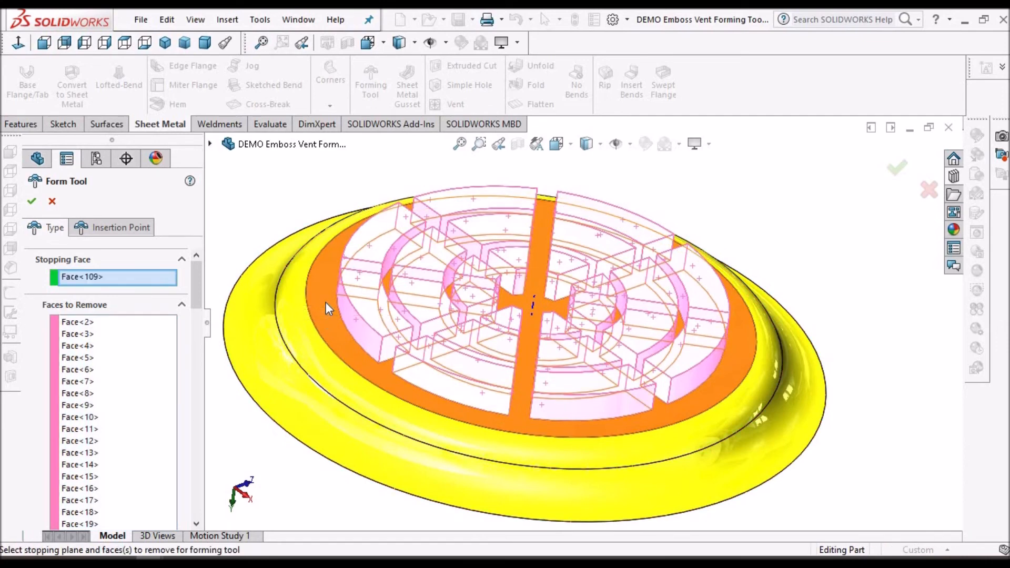
click(32, 203)
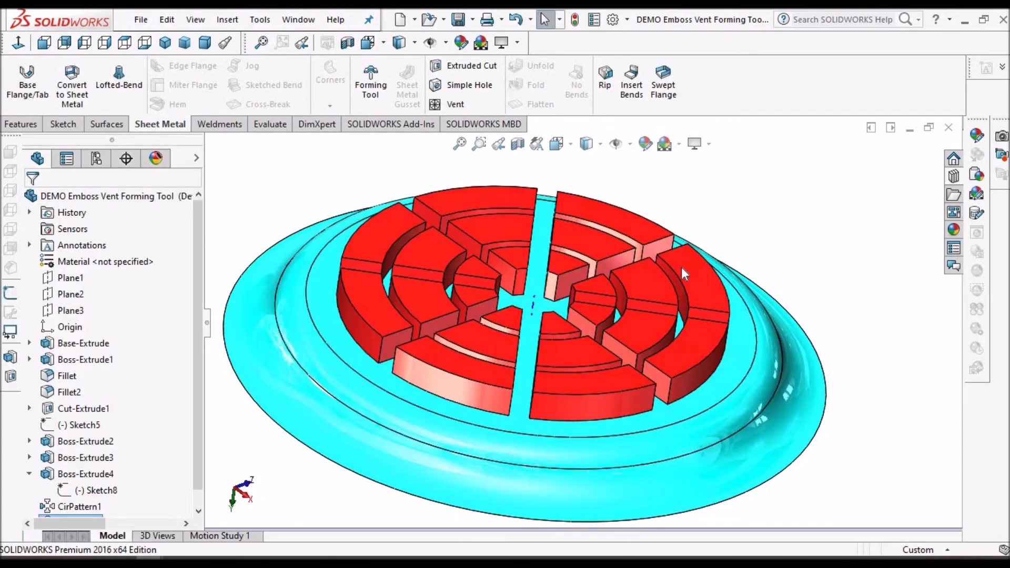
Step: View the coloured forming tool from several angles and save the part
middle_drag(686, 368, 717, 423)
scroll(578, 292, up, 5)
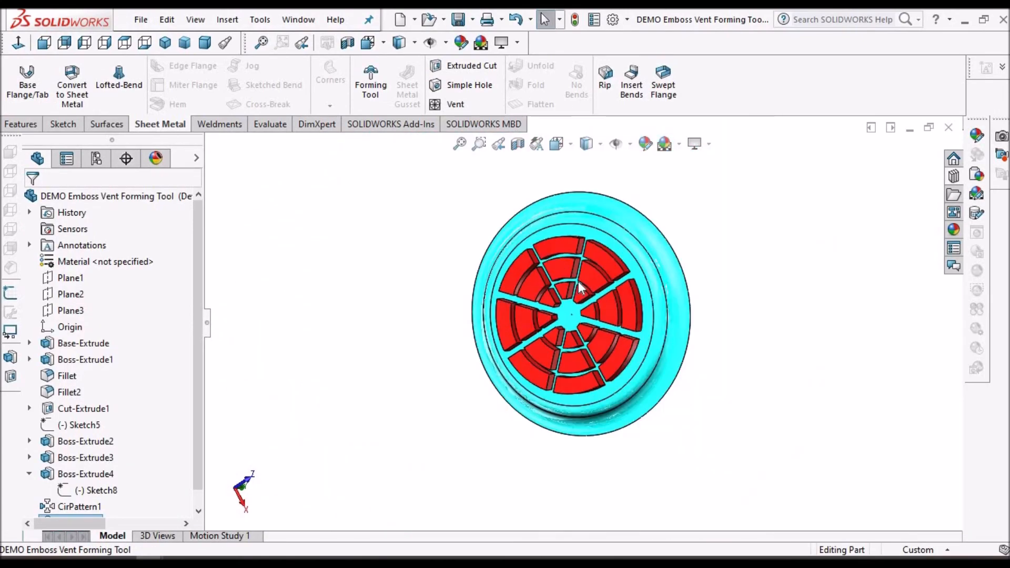
key(f)
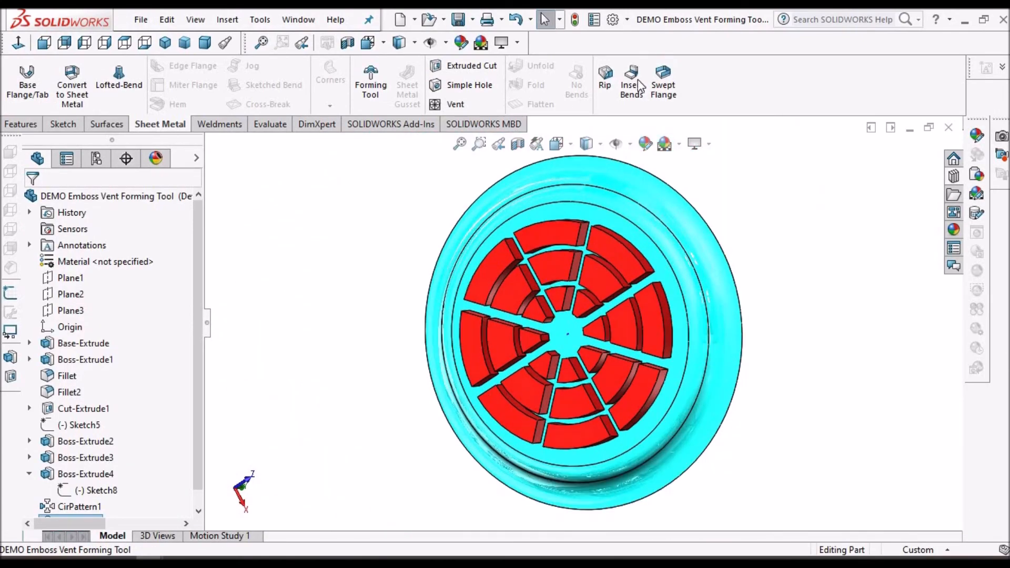
click(184, 42)
middle_drag(609, 372, 628, 284)
scroll(629, 285, down, 3)
scroll(630, 284, up, 3)
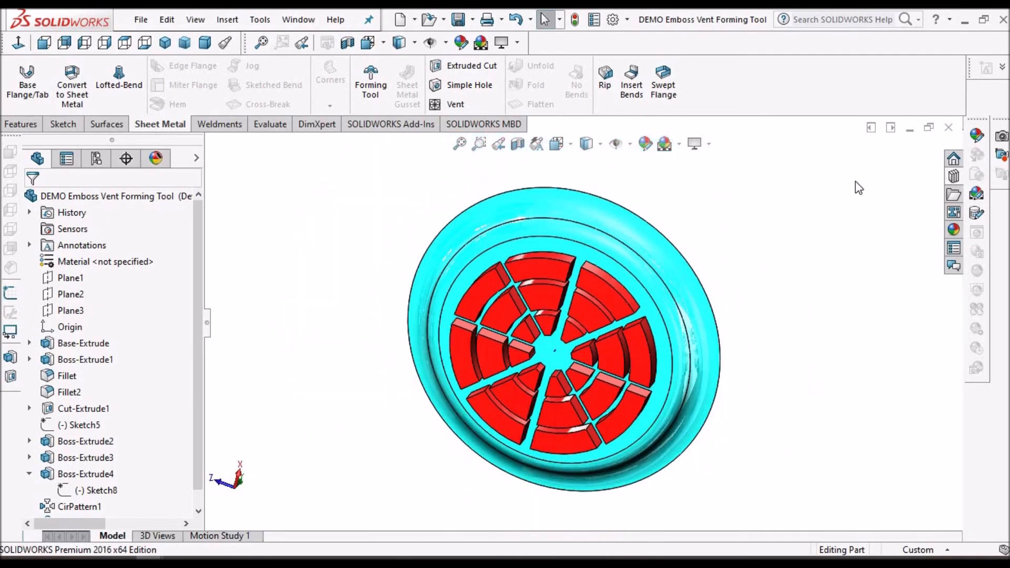
Step: Look up the full path of the Design Library's forming tools\embosses folder in File Explorer and return to SOLIDWORKS
click(141, 21)
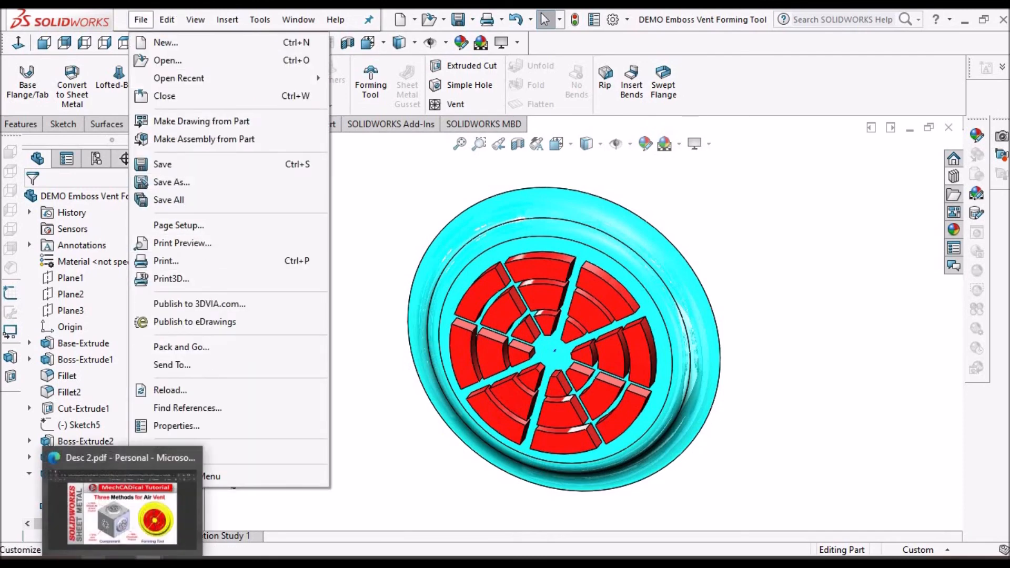
click(94, 557)
click(236, 540)
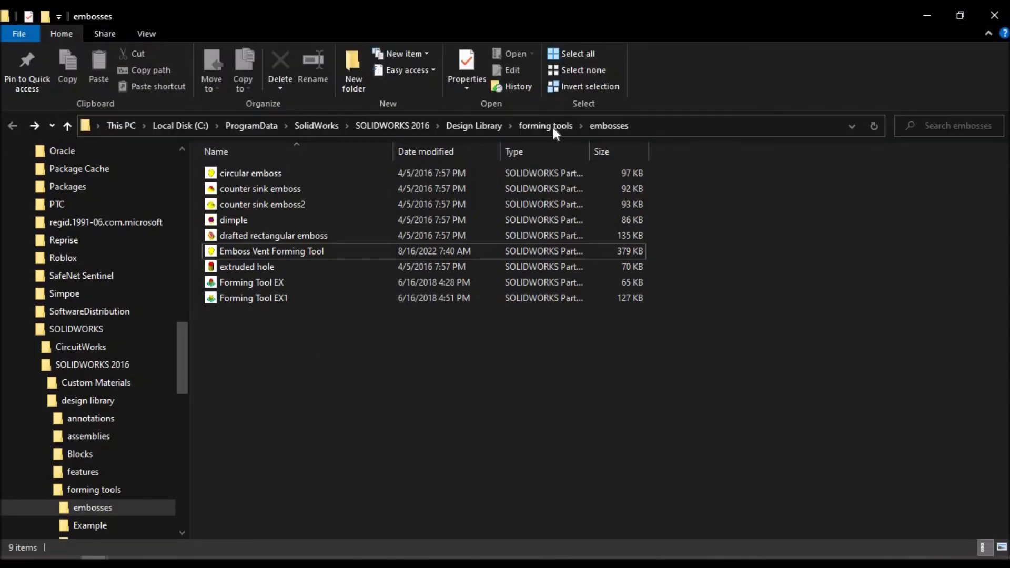
click(672, 126)
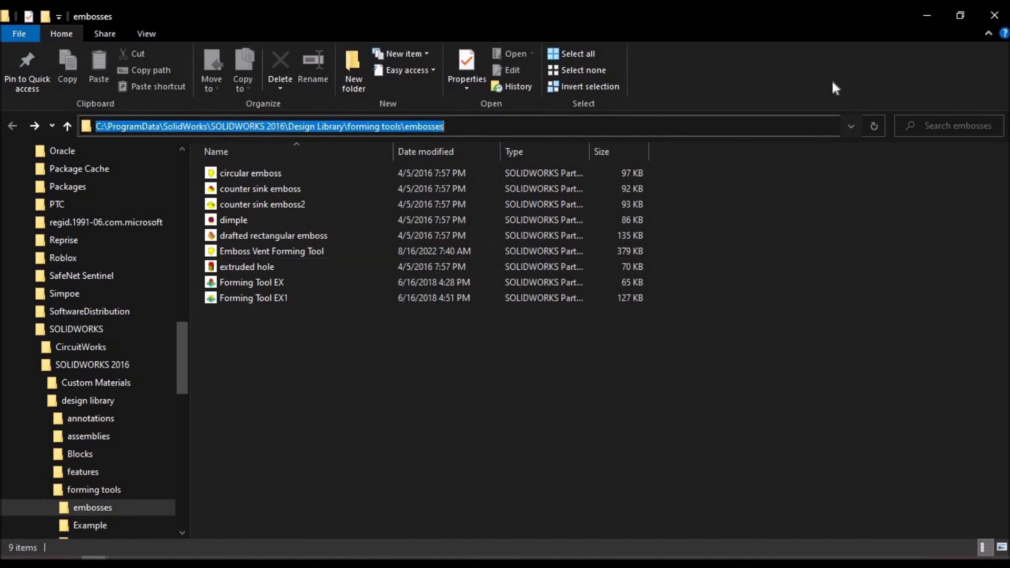
click(929, 15)
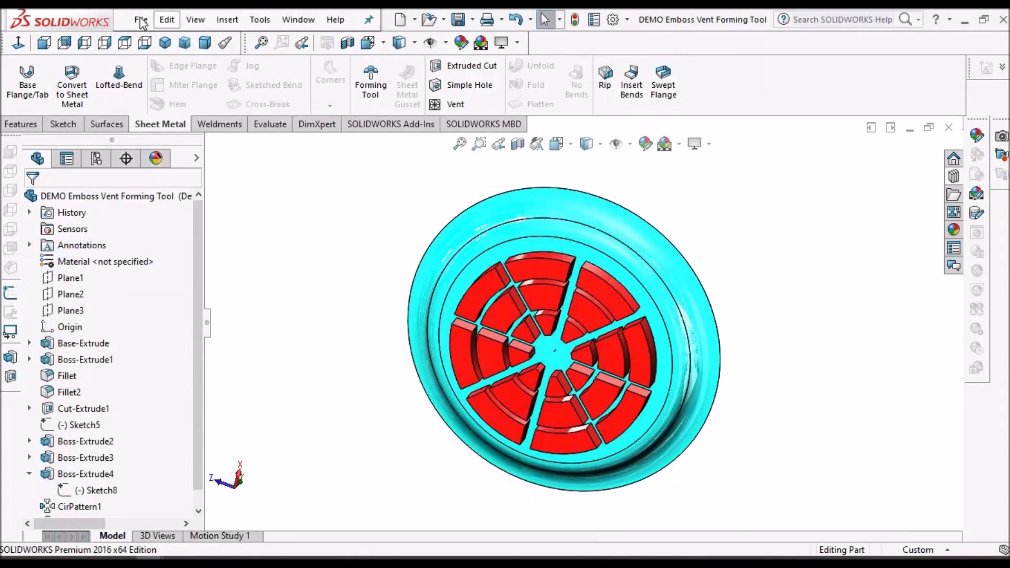
click(140, 19)
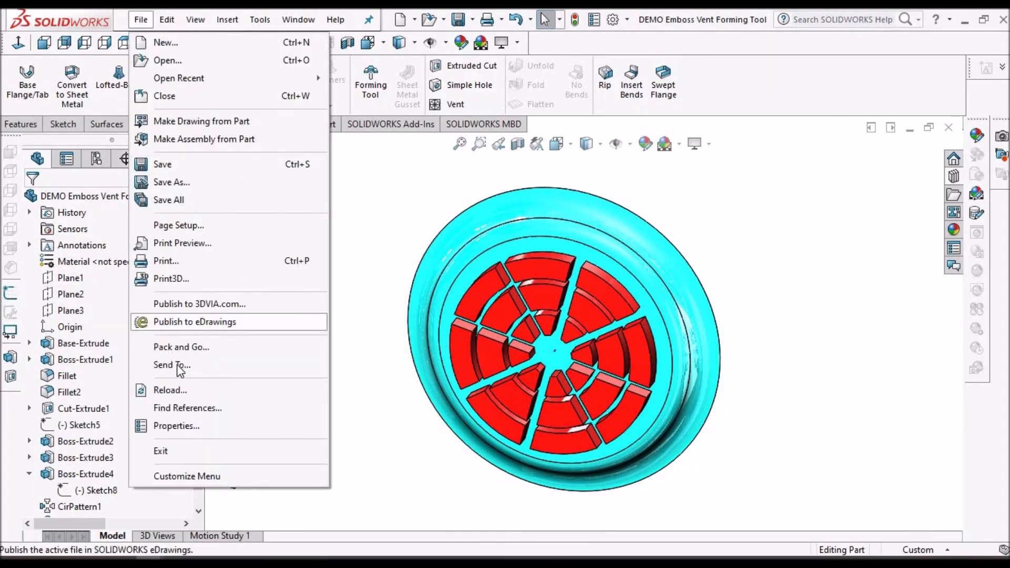
click(439, 307)
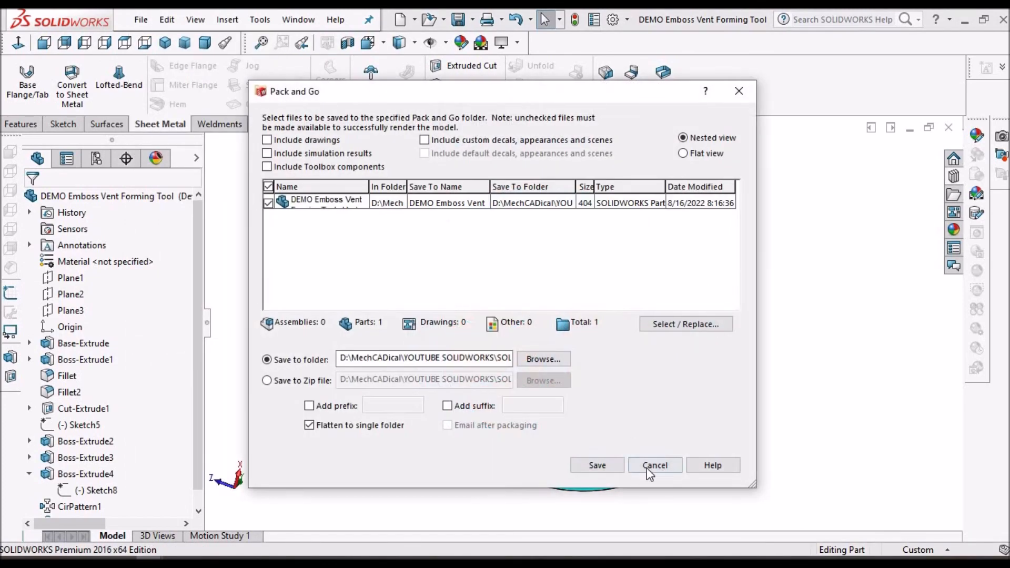
click(647, 467)
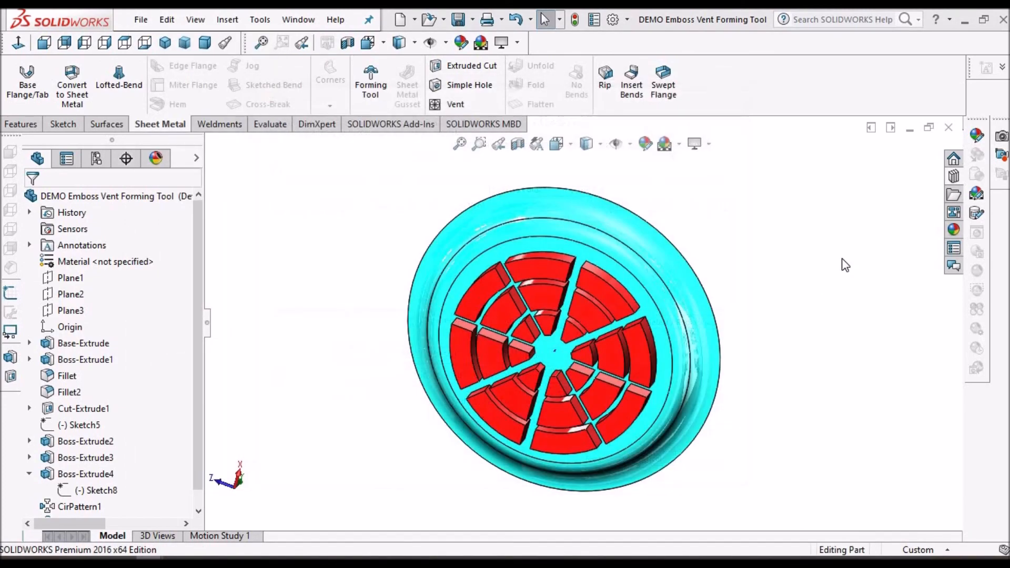
Step: Check the Design Library's forming tools\embosses folder for the Emboss Vent Forming Tool and preview it
click(960, 177)
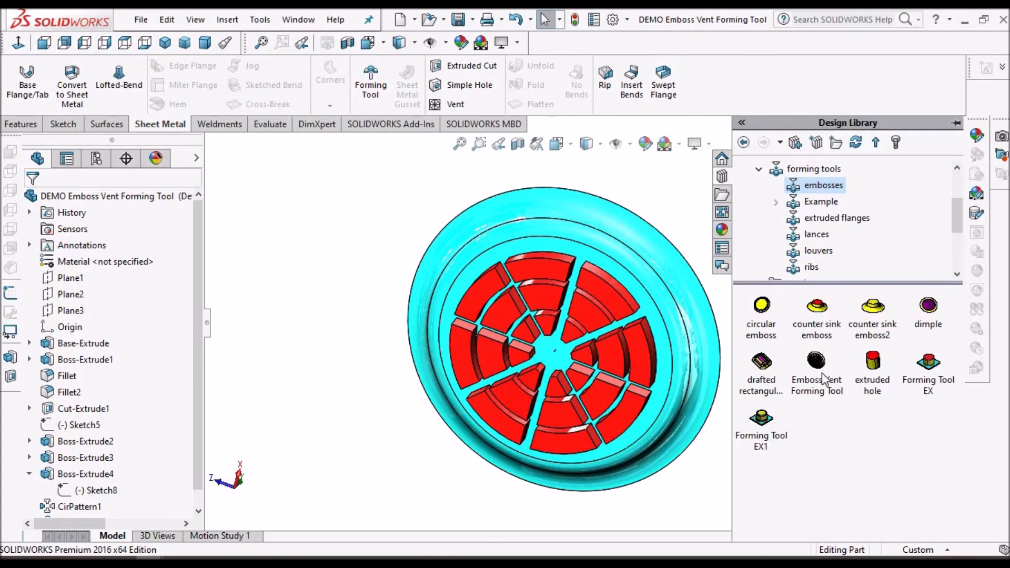
click(817, 368)
mouse_move(818, 384)
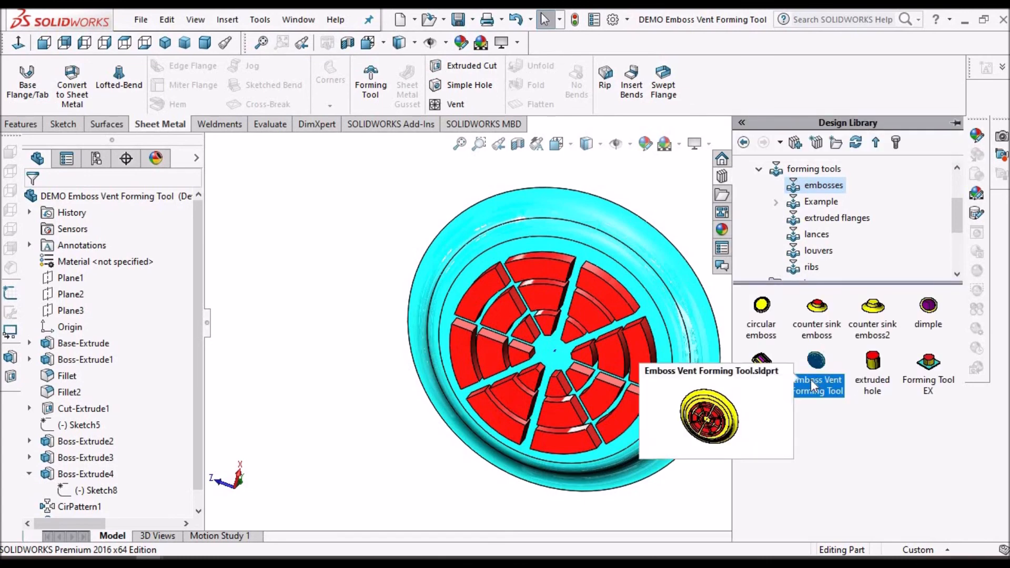
click(300, 271)
key(z)
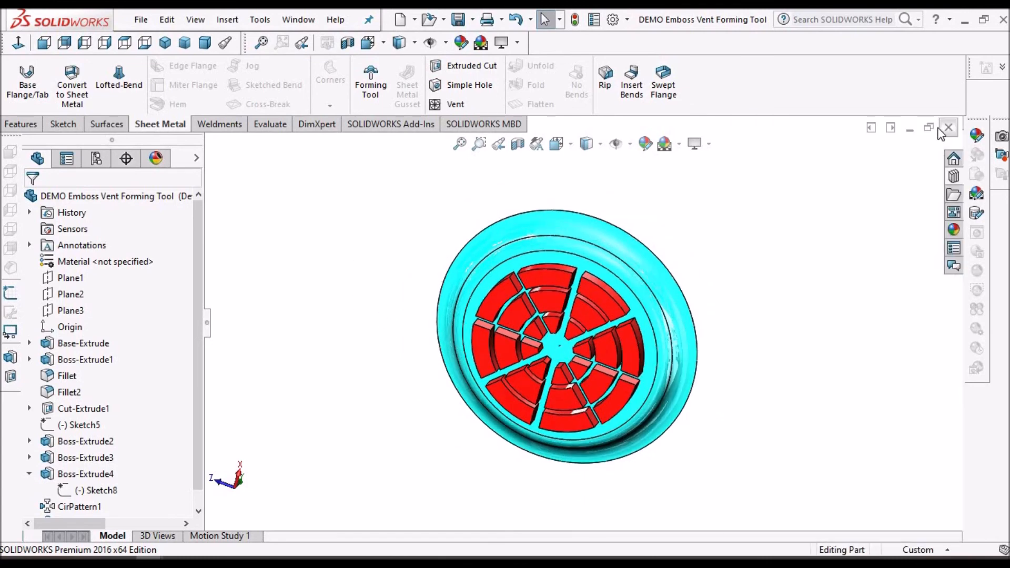
Step: Switch to the DEMO Vent Component part and place the Emboss Vent Forming Tool from the Design Library on the plain side face
key(ctrl+Tab)
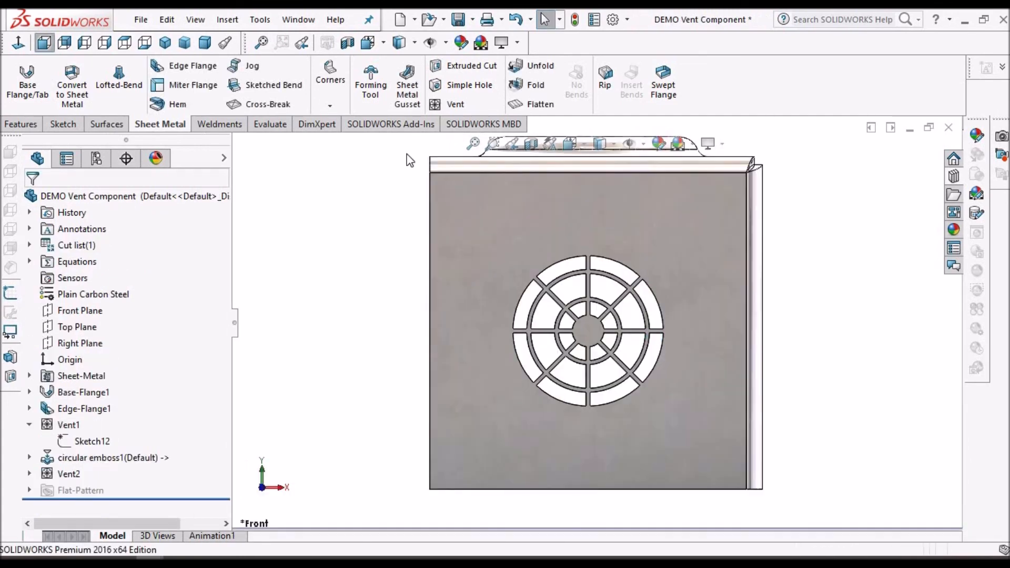
click(204, 42)
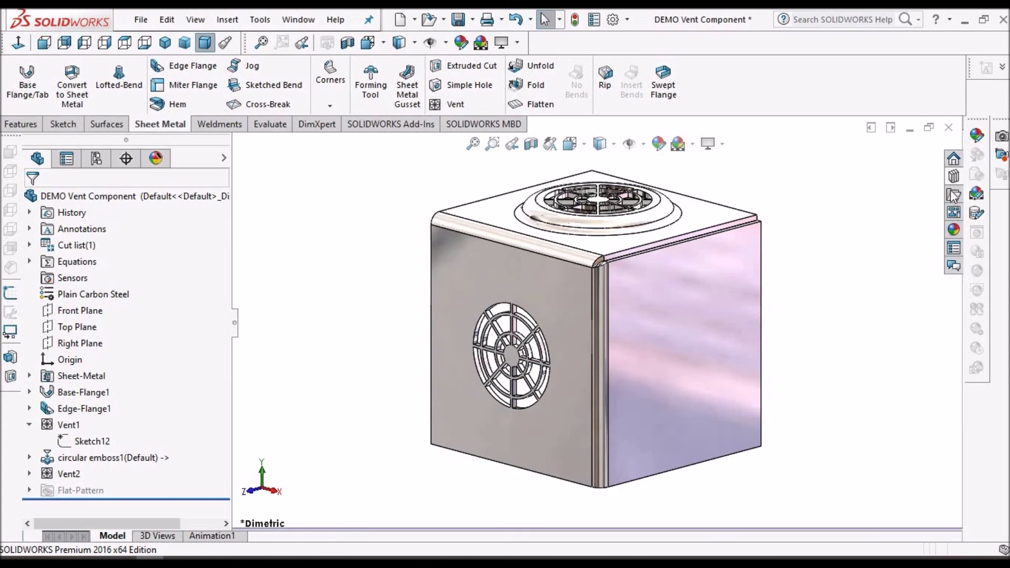
click(950, 178)
drag(818, 370, 685, 352)
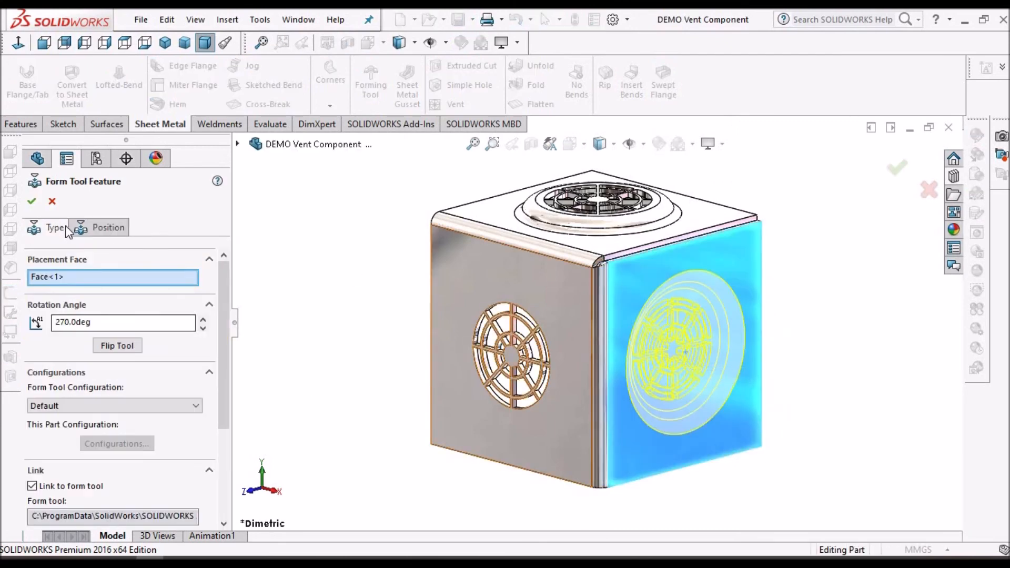
middle_drag(690, 293, 823, 419)
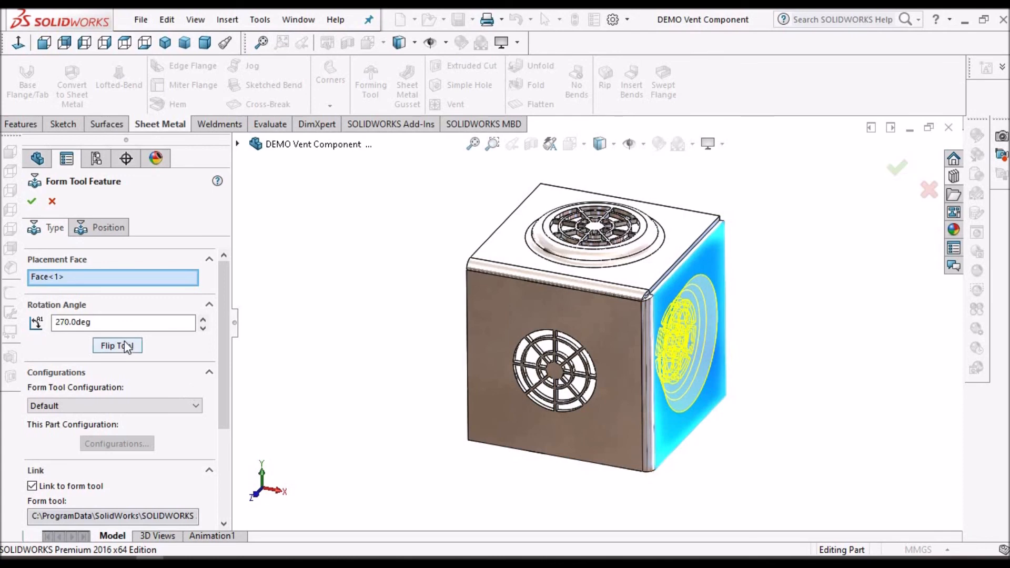
Step: In the form tool's position sketch, draw a diagonal centerline between opposite corners of the placement face, using a wireframe-type display
click(101, 229)
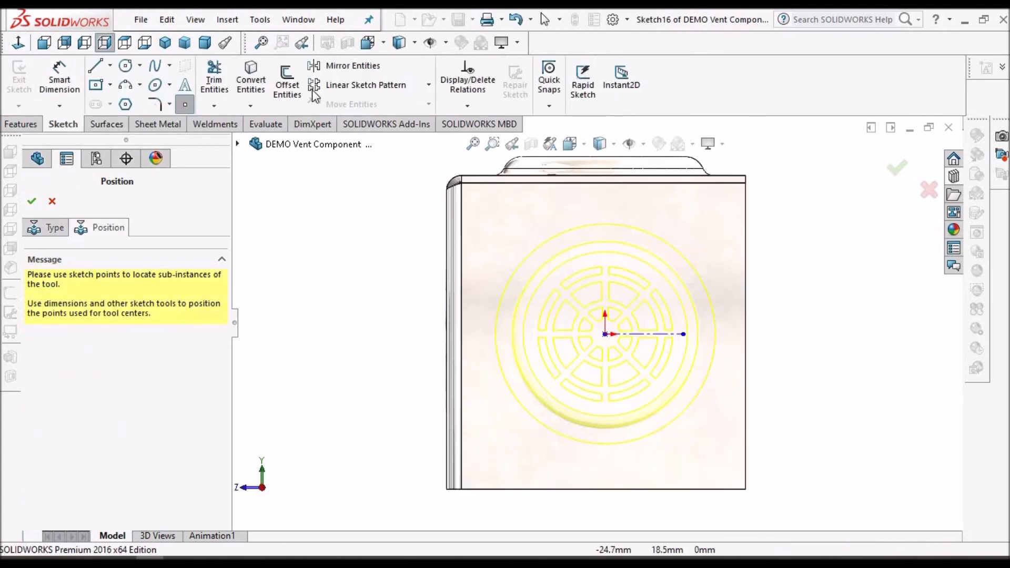
click(613, 145)
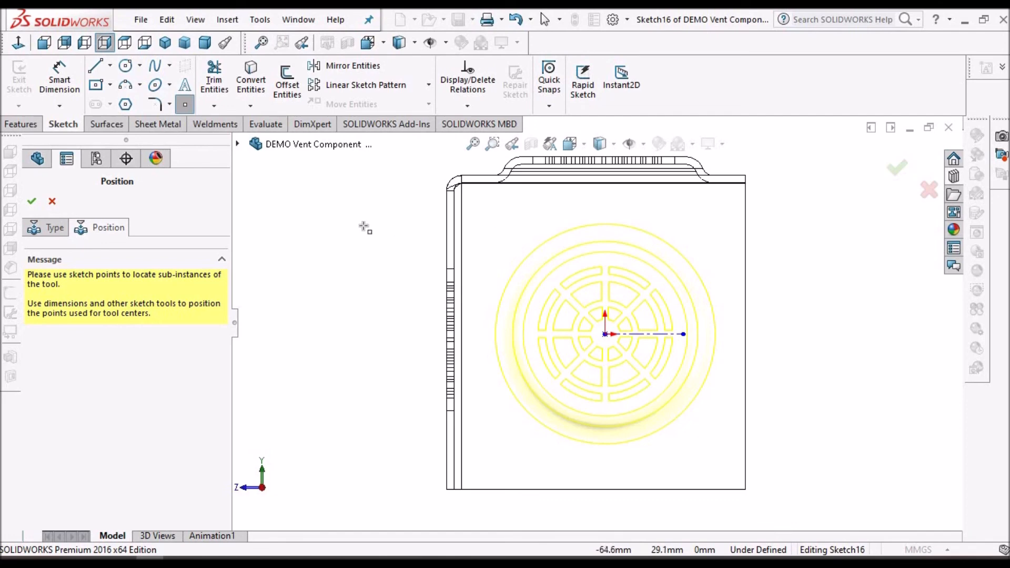
click(112, 69)
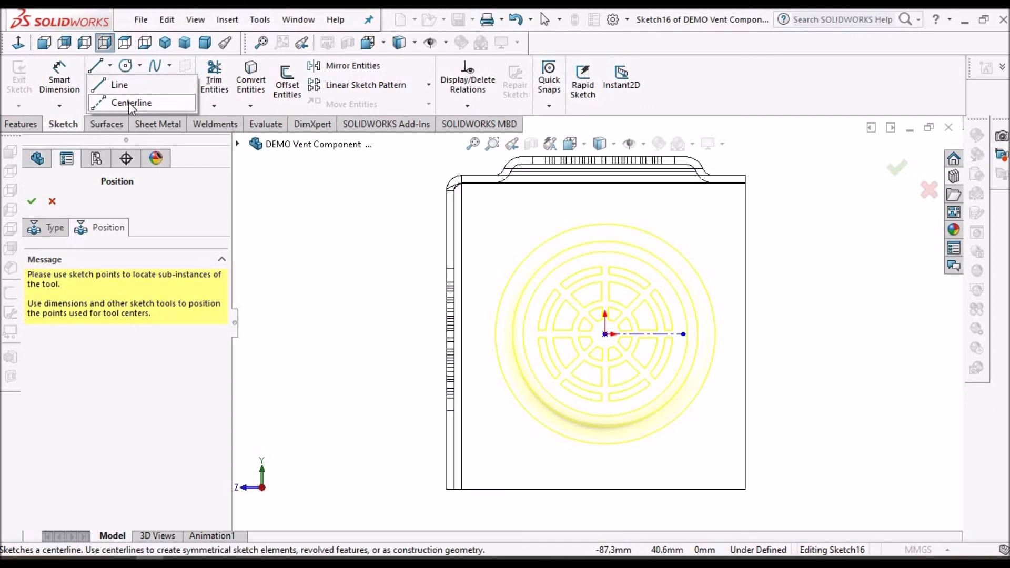
click(462, 490)
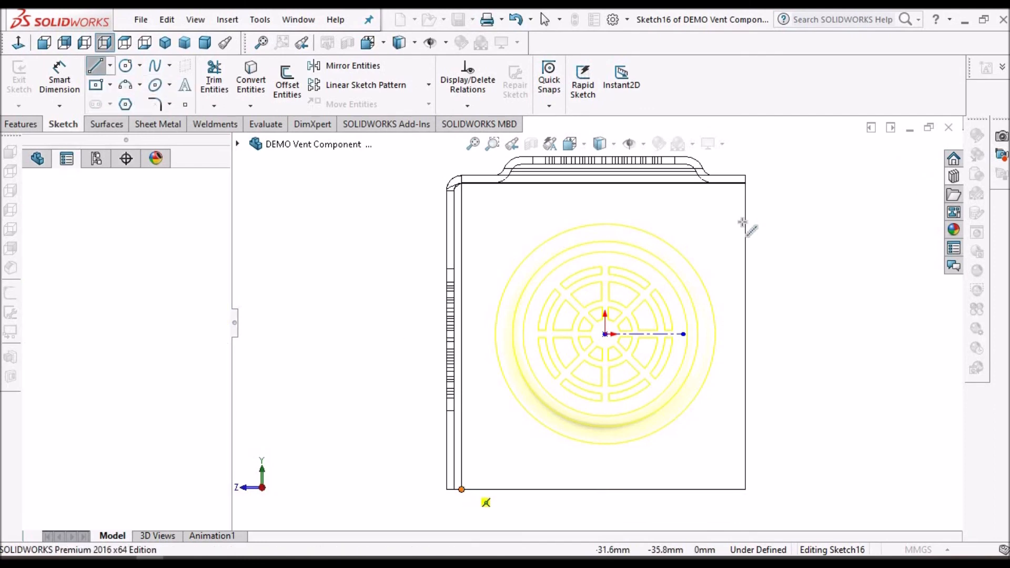
click(744, 184)
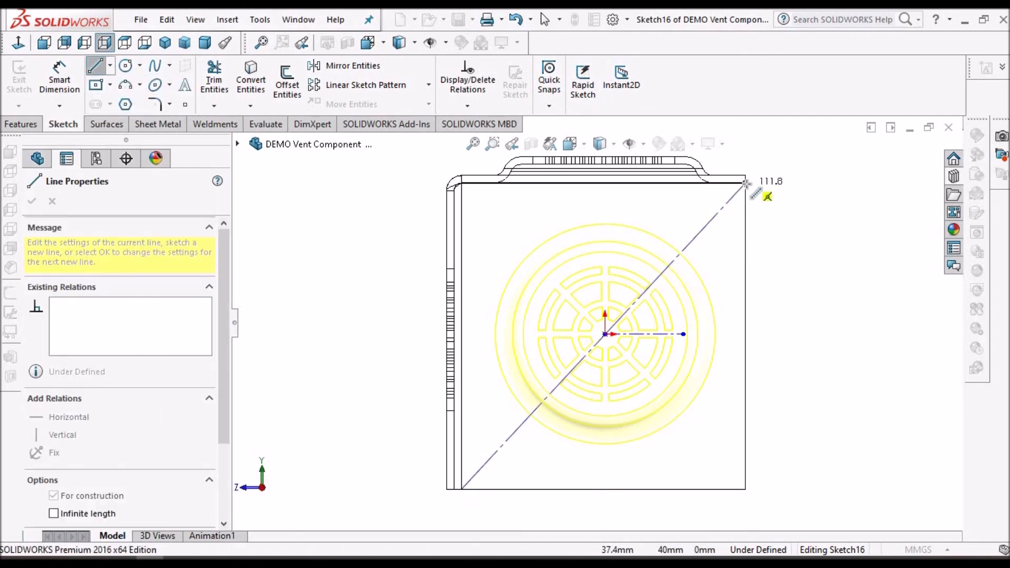
right_click(805, 245)
click(814, 254)
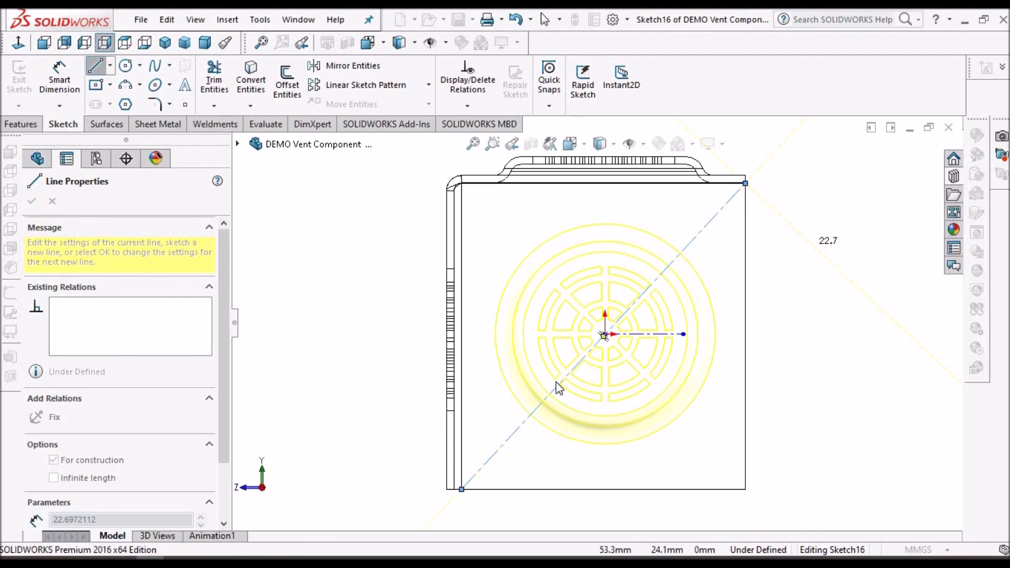
Step: Attach the forming tool's centre point to the midpoint of the diagonal centerline
scroll(611, 355, down, 3)
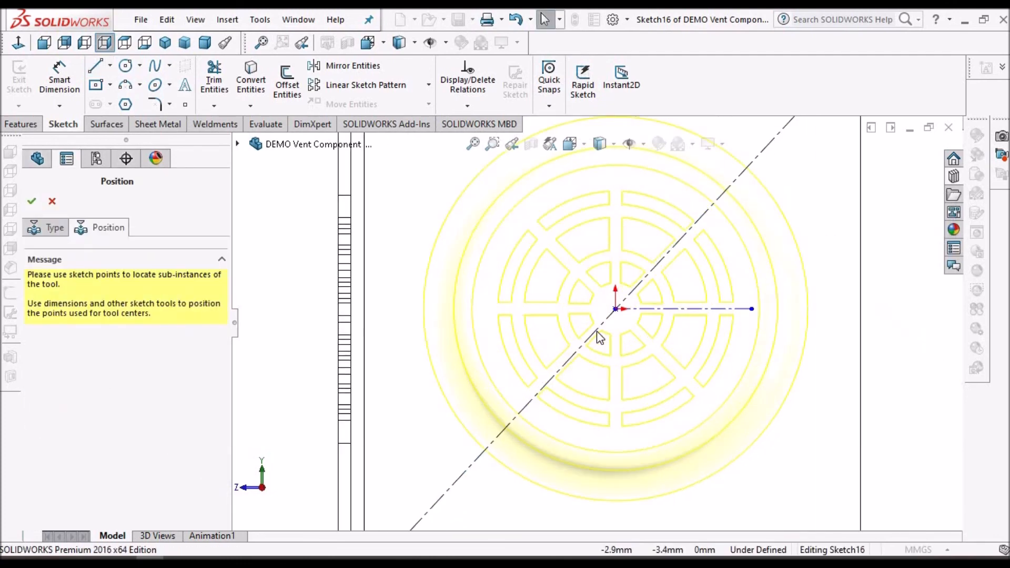
click(623, 314)
scroll(629, 313, down, 3)
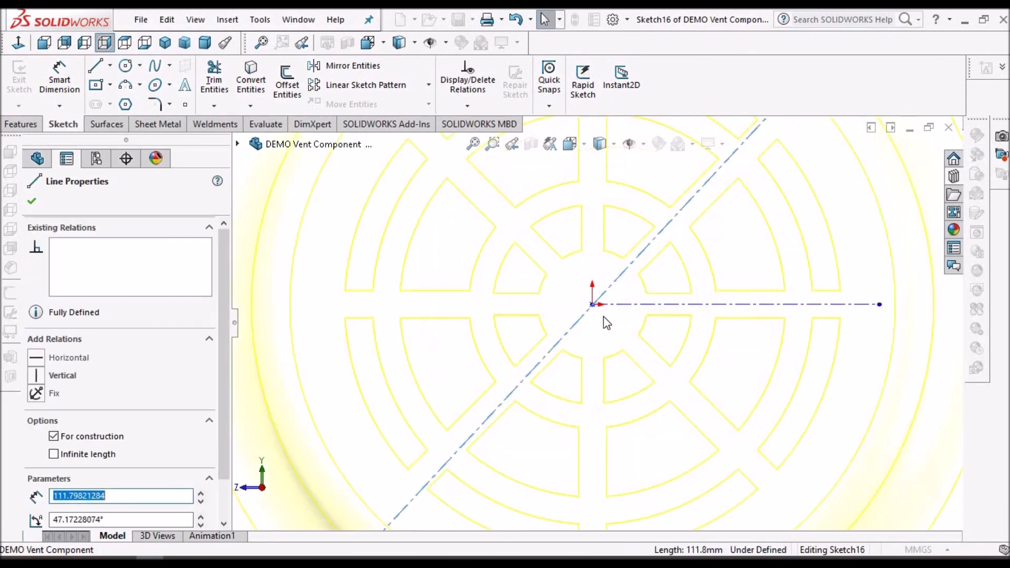
mouse_move(592, 304)
mouse_down()
mouse_move(579, 324)
mouse_move(592, 312)
mouse_move(584, 315)
mouse_up()
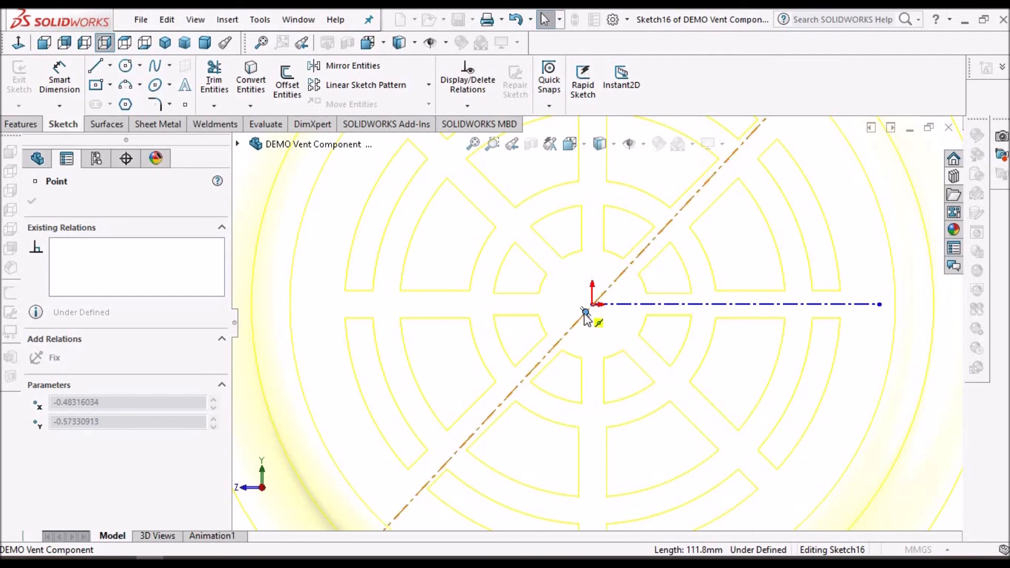
key(f)
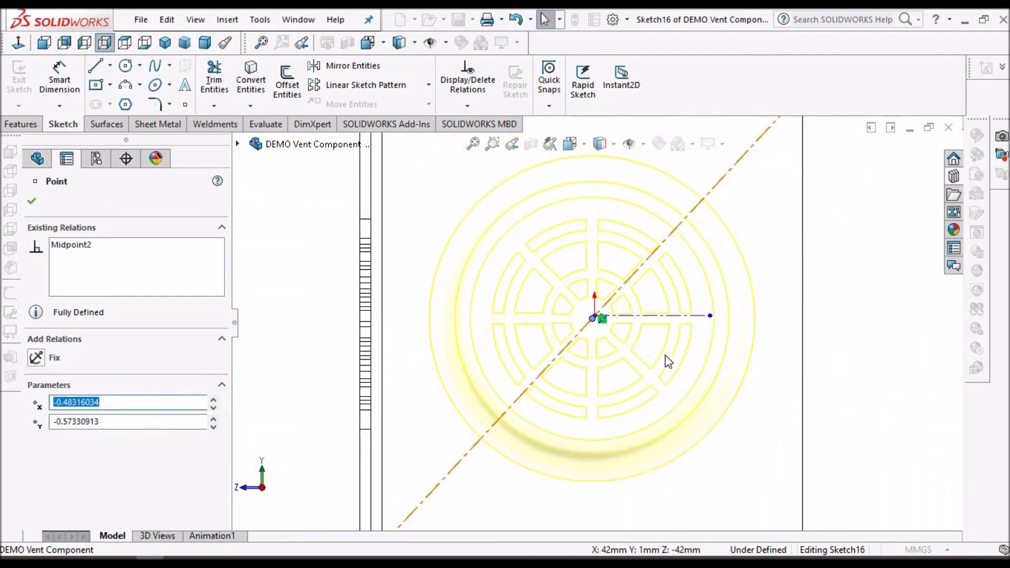
click(32, 201)
Step: Restore the shaded display with edges and complete the embossed vent form tool feature on the side face
click(613, 143)
click(608, 168)
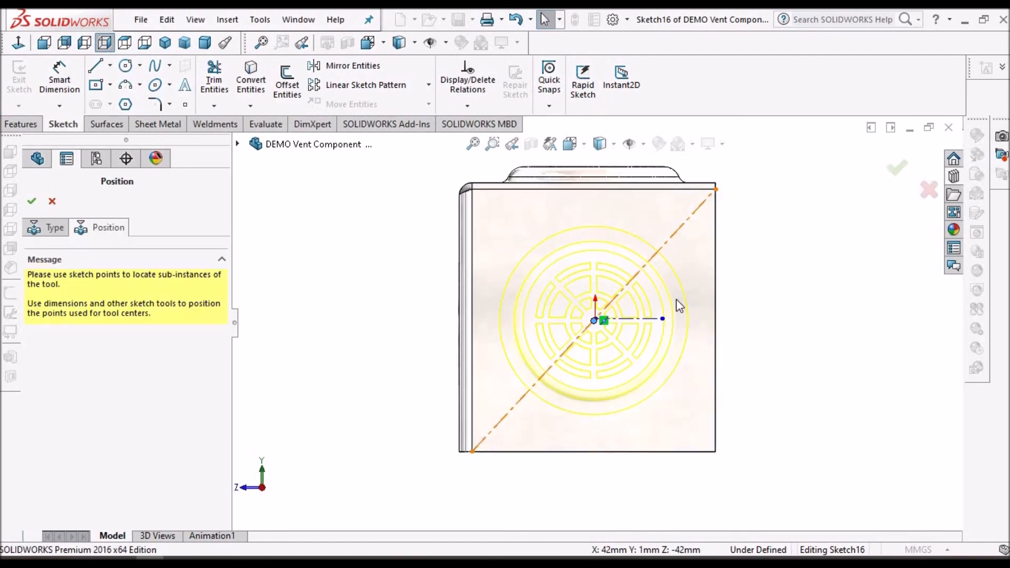
middle_drag(667, 300, 677, 418)
middle_drag(719, 368, 714, 349)
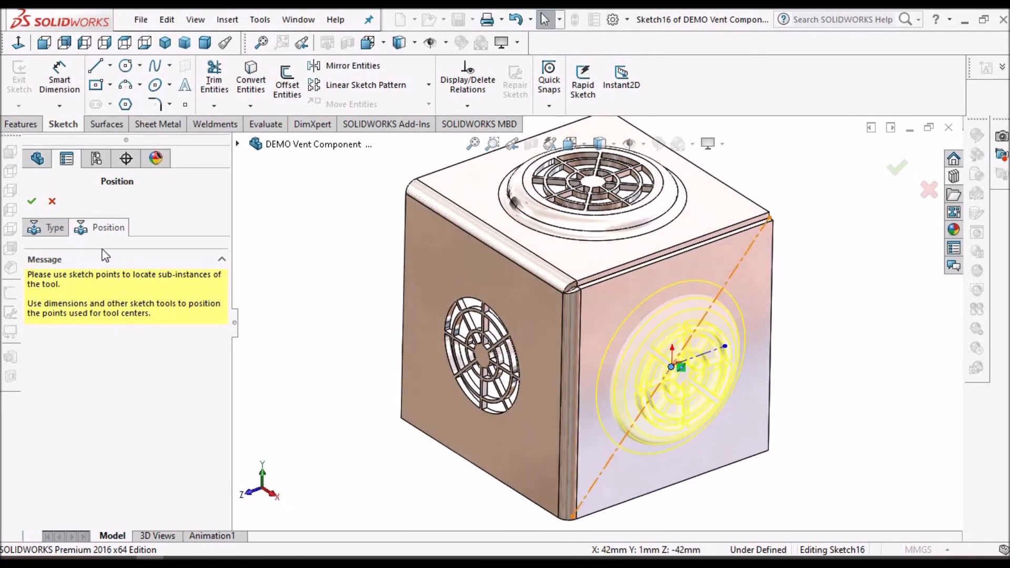
click(54, 228)
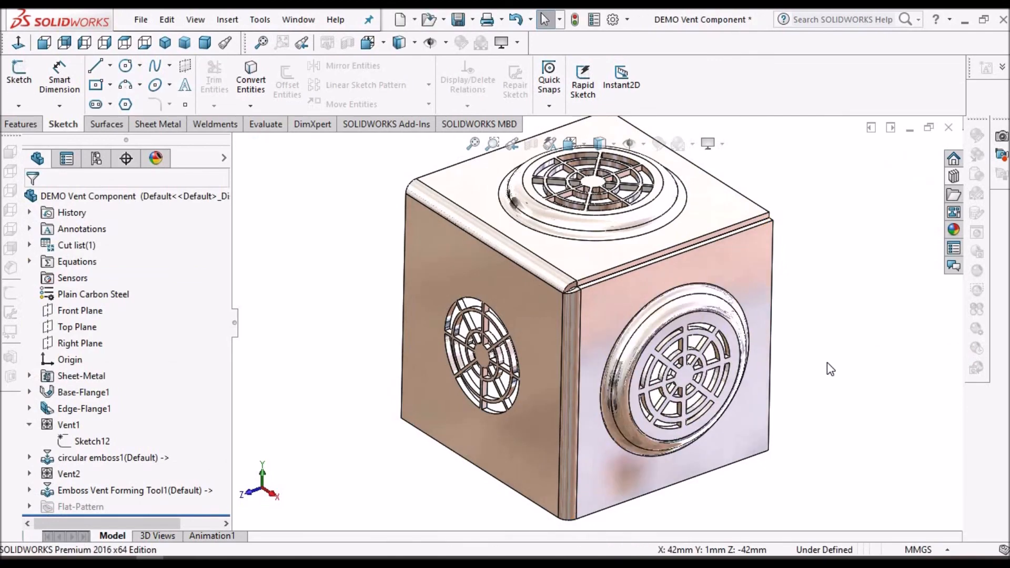
middle_drag(710, 352, 714, 417)
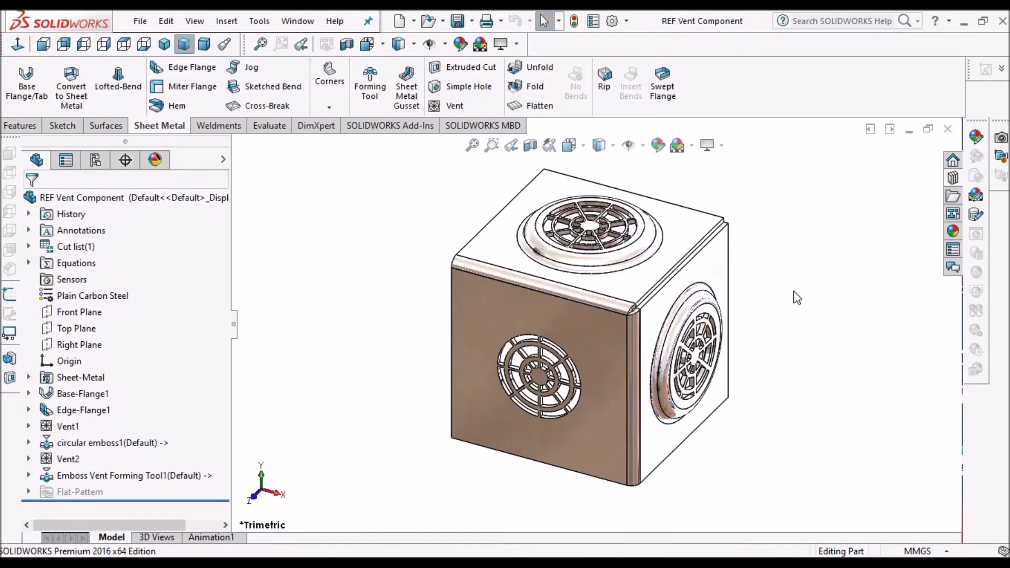
middle_drag(785, 305, 762, 400)
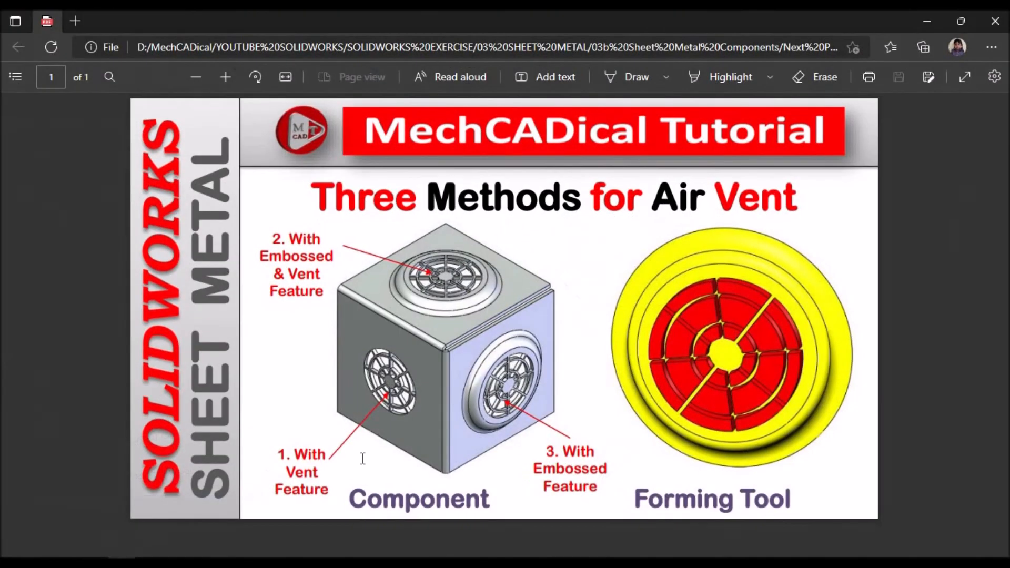